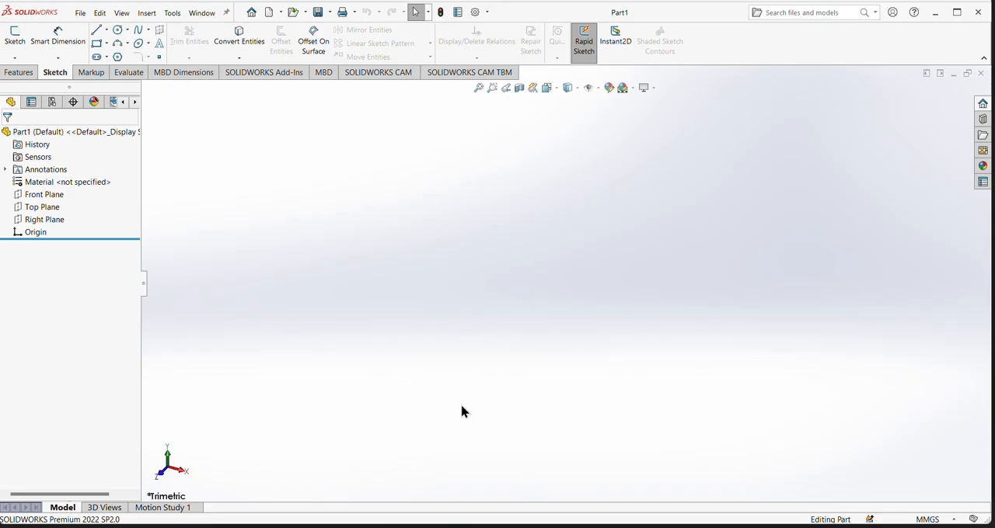
# - Sketch a center rectangle about 137 mm high on the Front Plane, centered on the origin
pyautogui.click(43, 199)
pyautogui.click(78, 179)
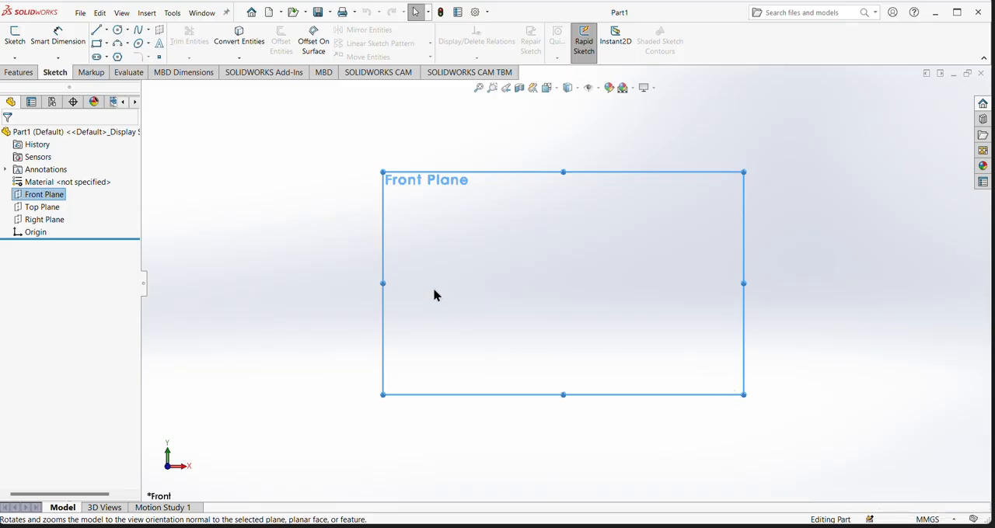
pyautogui.click(107, 44)
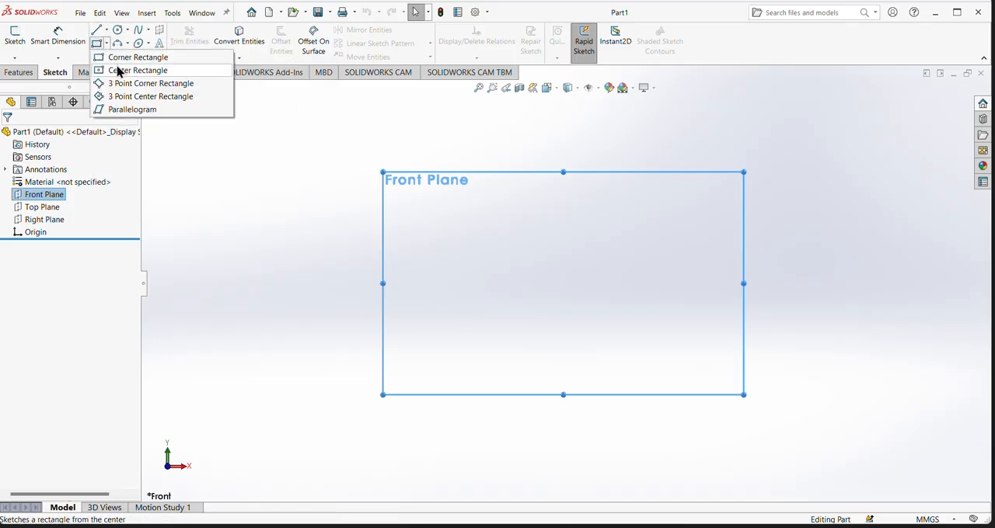
pyautogui.click(118, 70)
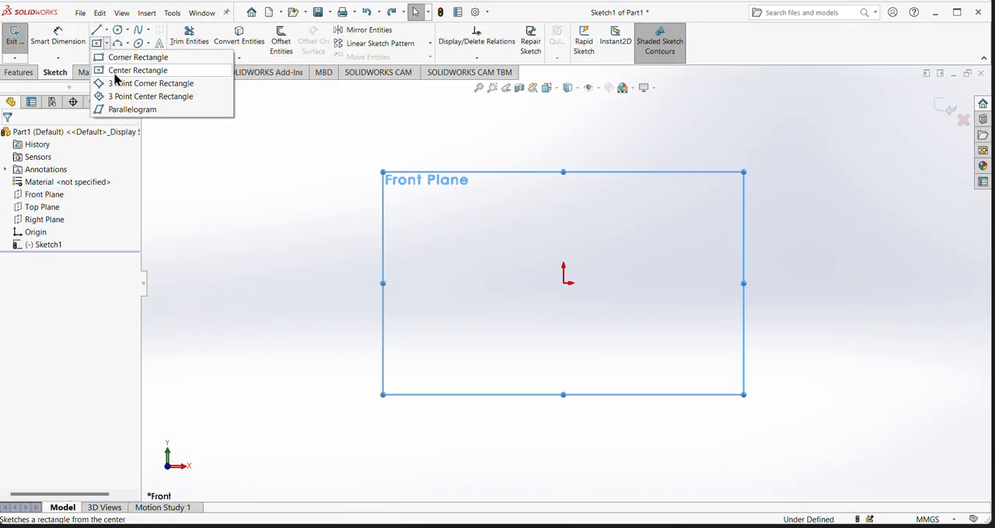
pyautogui.click(564, 283)
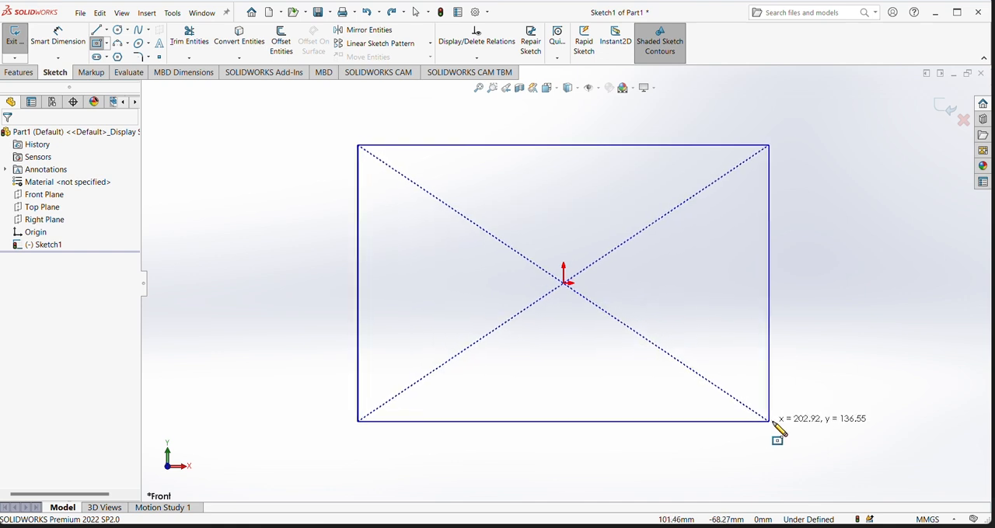
pyautogui.click(776, 421)
# - Dimension the rectangle's height with Smart Dimension and set it to 150 mm
pyautogui.click(77, 33)
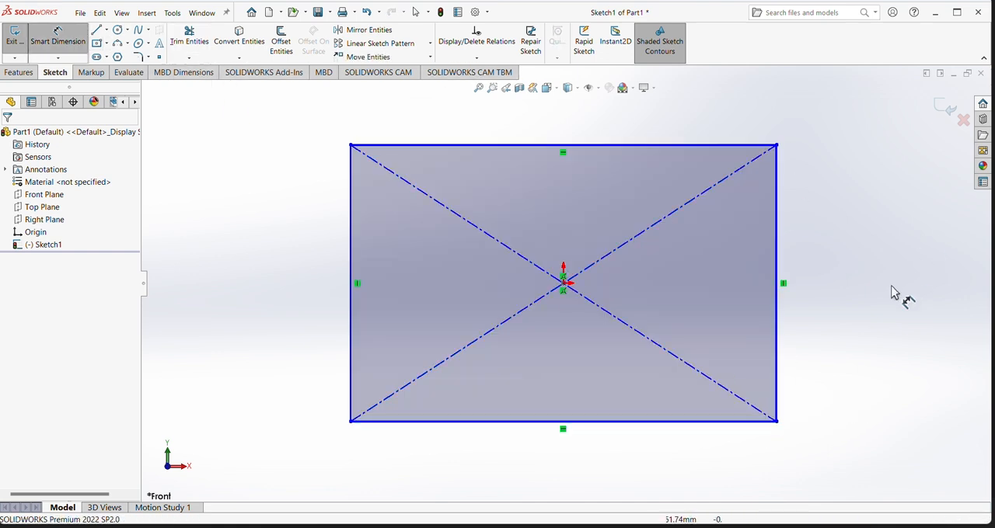
pyautogui.click(777, 258)
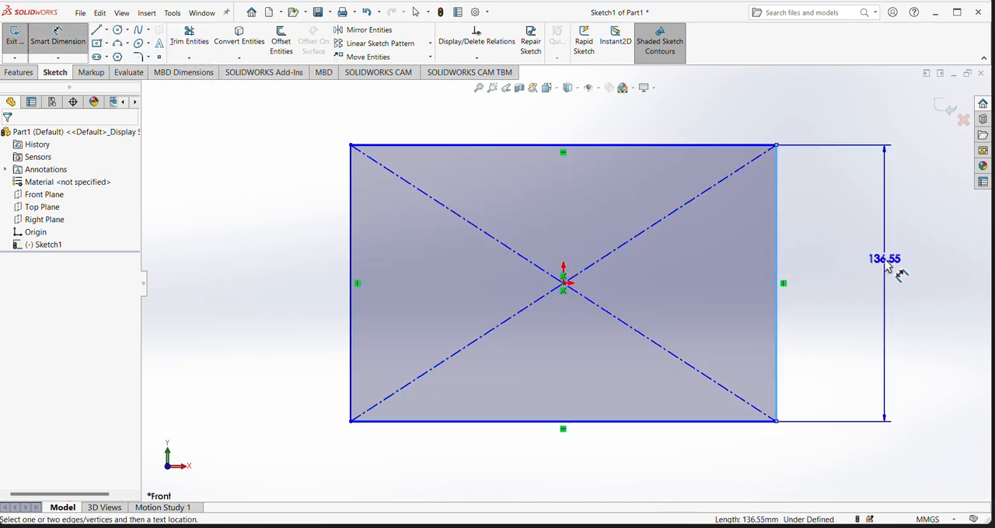
pyautogui.click(885, 260)
pyautogui.write('1')
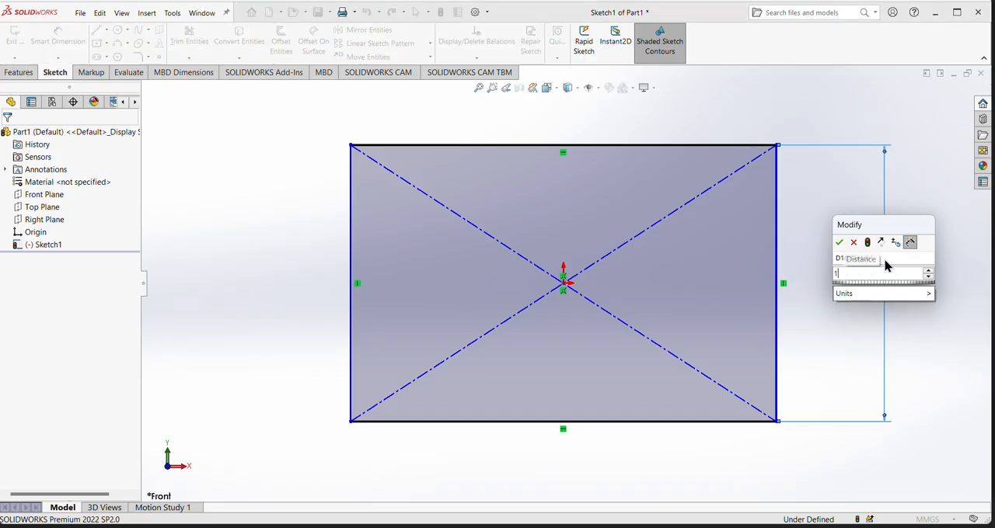
pyautogui.write('50')
pyautogui.press('Return')
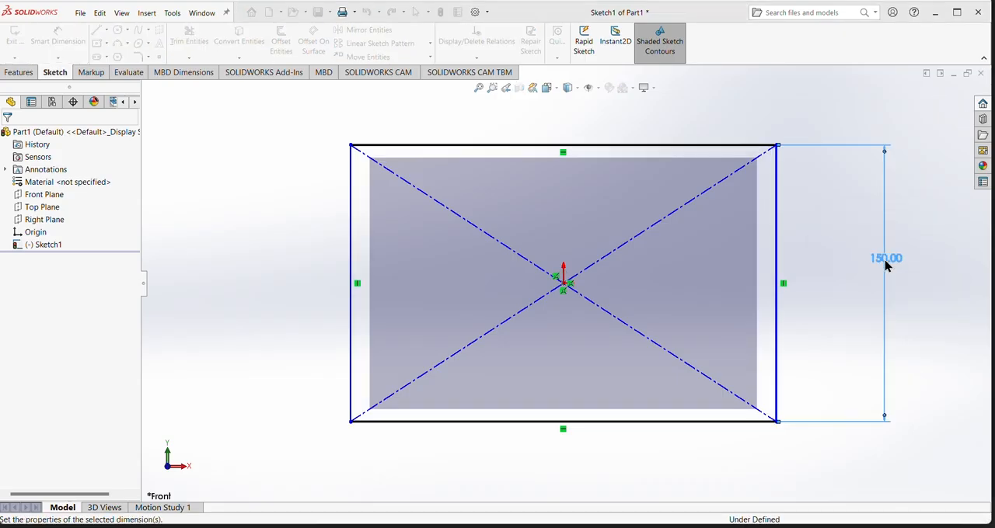
# - Dimension the rectangle's bottom edge and set its width to 200 mm
pyautogui.click(621, 423)
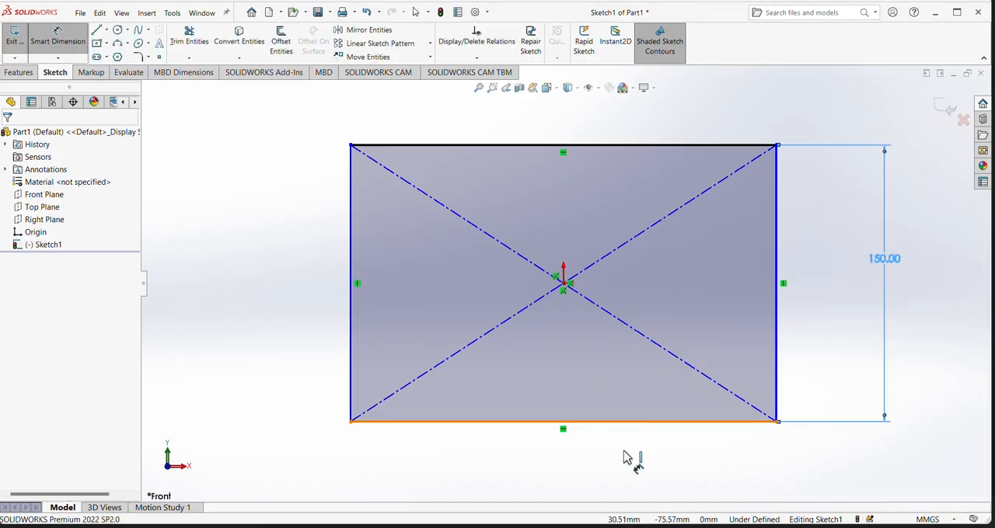
pyautogui.click(635, 481)
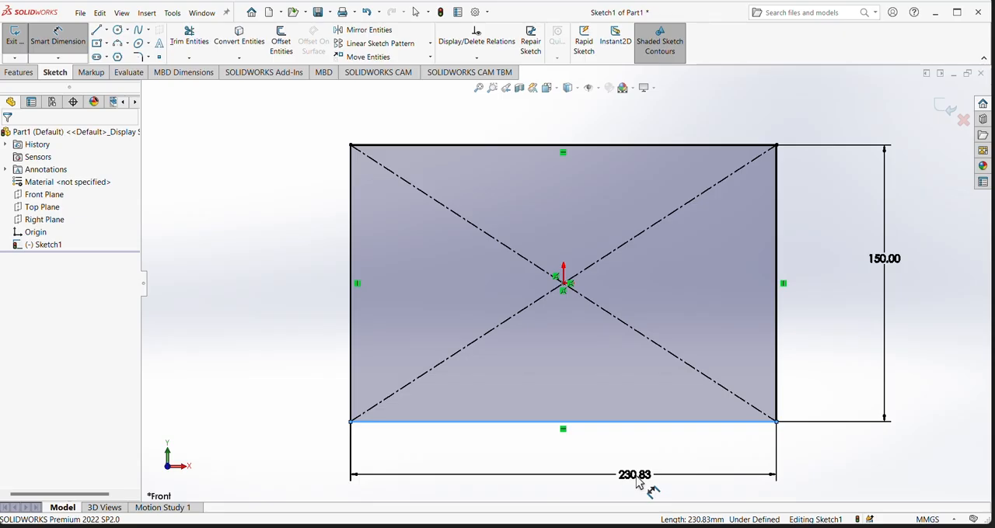
pyautogui.write('200')
pyautogui.press('Return')
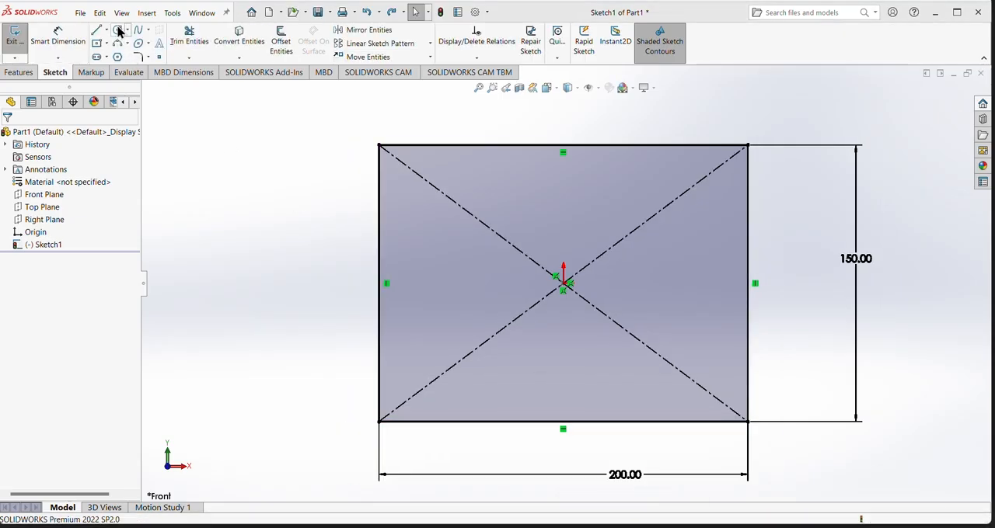
# - Sketch a circle about 29 mm in diameter inside the rectangle near its lower-left corner
pyautogui.click(117, 31)
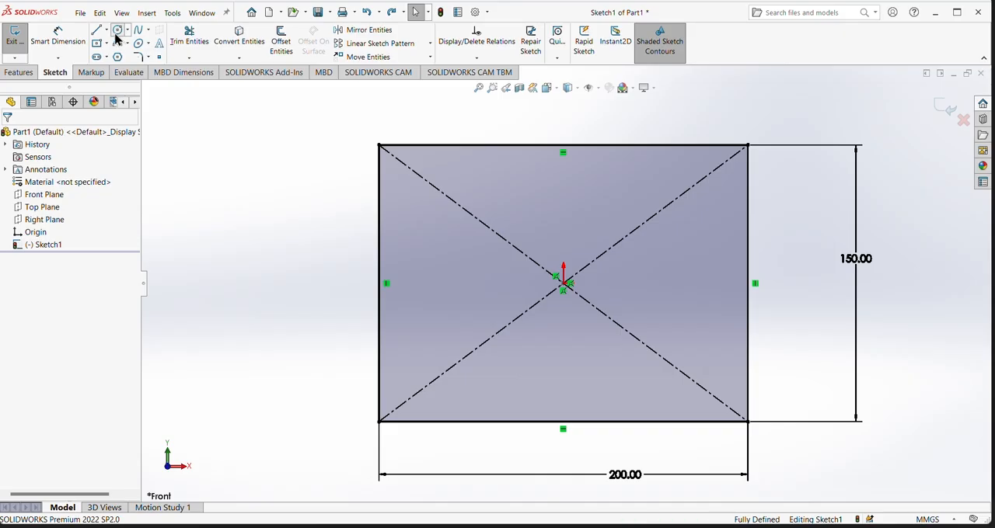
pyautogui.click(409, 362)
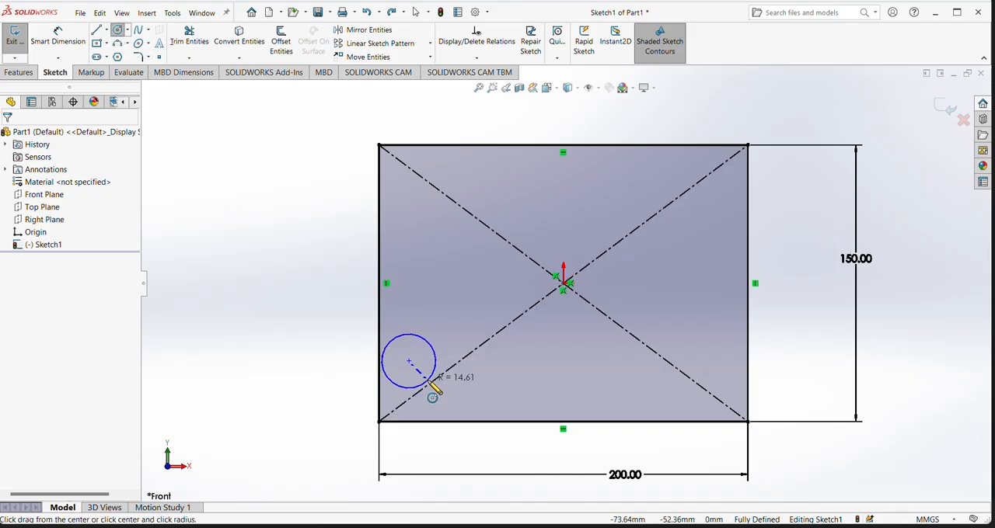
pyautogui.click(427, 380)
# - Dimension the circle's diameter and set it to 15 mm
pyautogui.click(58, 37)
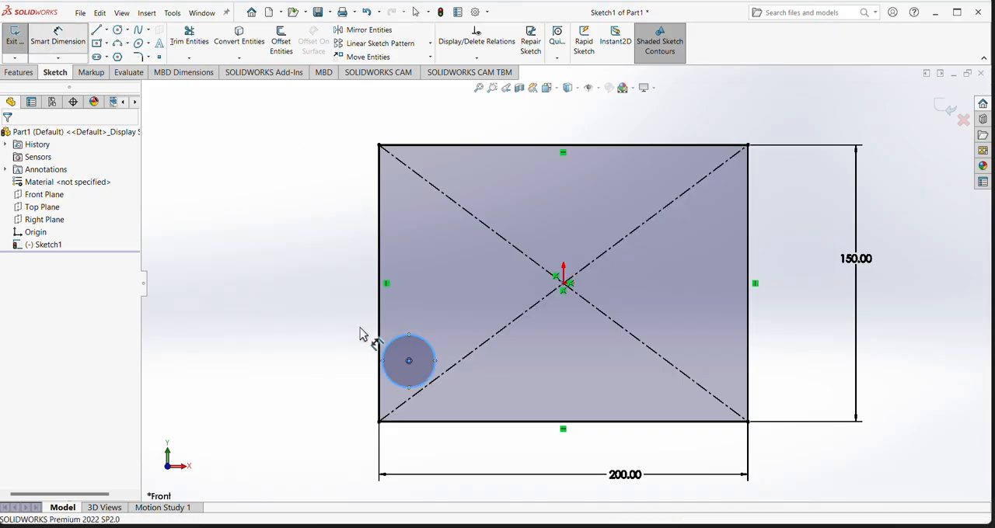
pyautogui.click(396, 350)
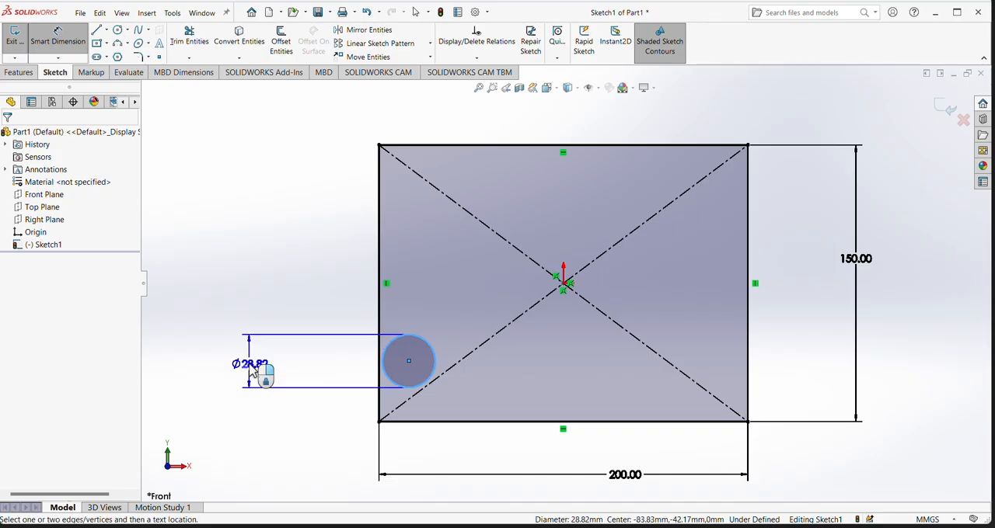
pyautogui.click(258, 371)
pyautogui.write('1')
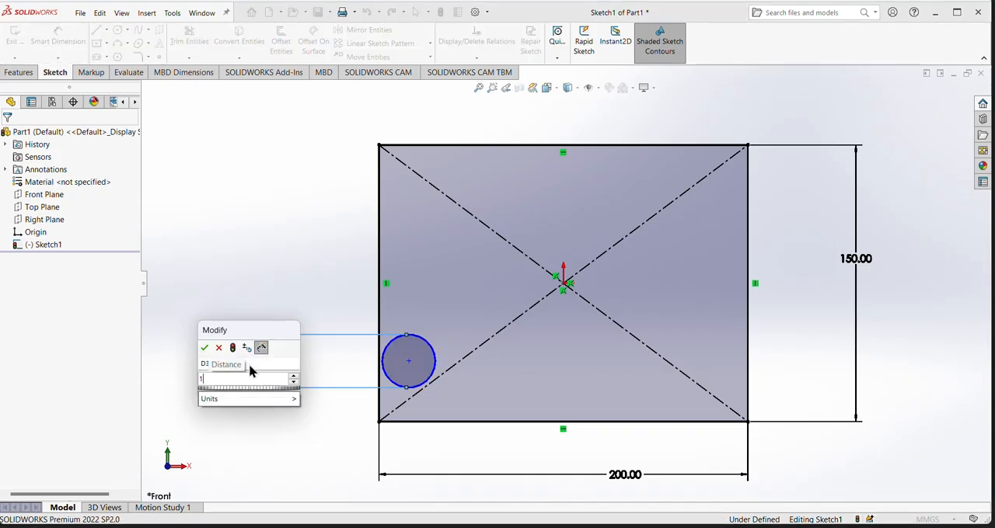
pyautogui.write('5')
pyautogui.press('Return')
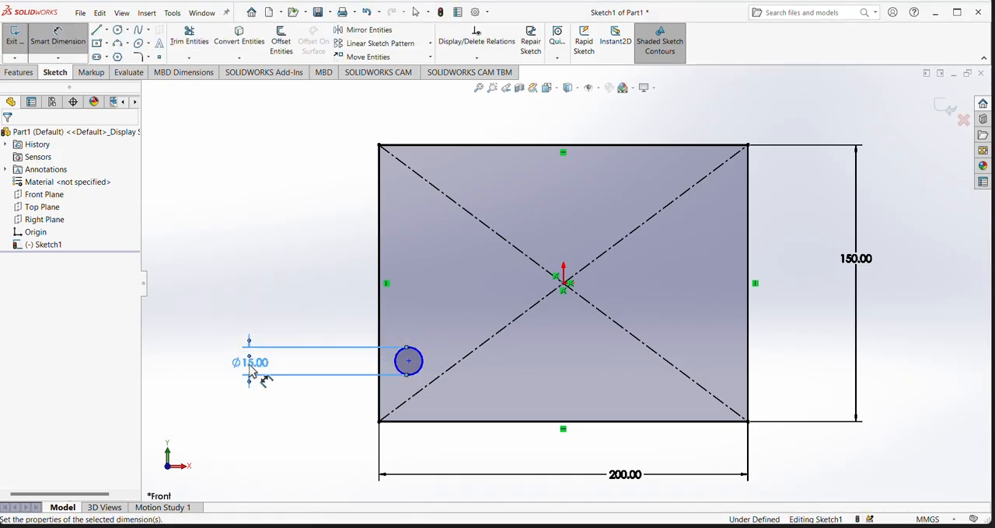
# - Dimension the circle's center from the rectangle's bottom edge at a distance of 20 mm
pyautogui.click(58, 36)
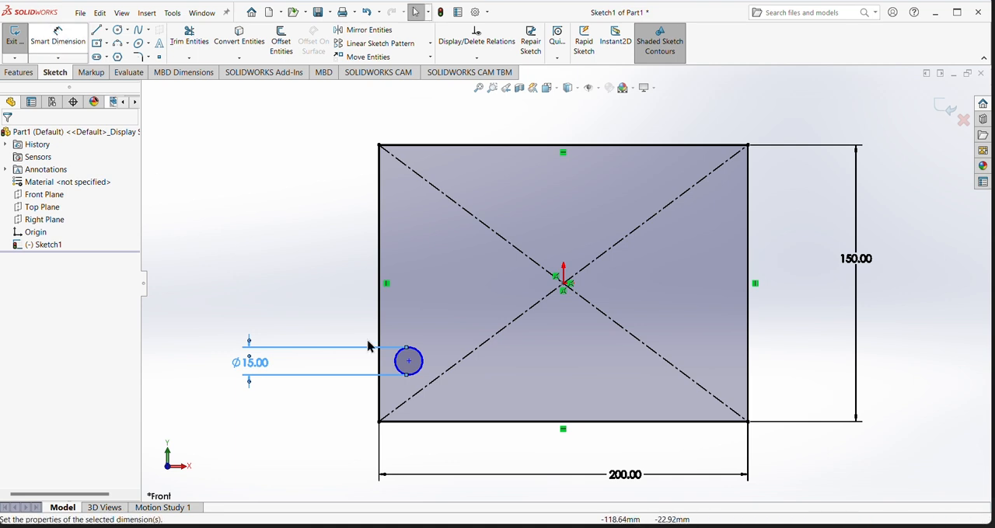
pyautogui.click(58, 35)
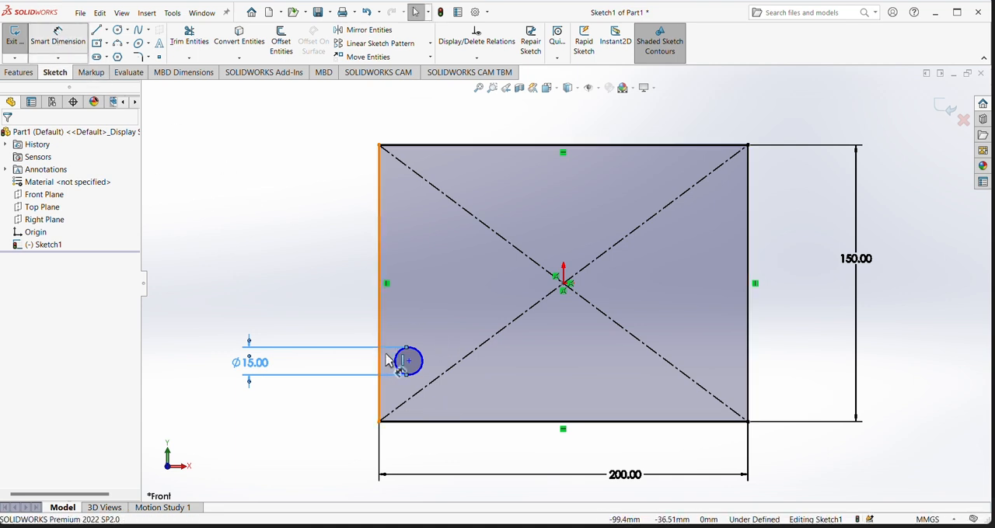
pyautogui.click(421, 424)
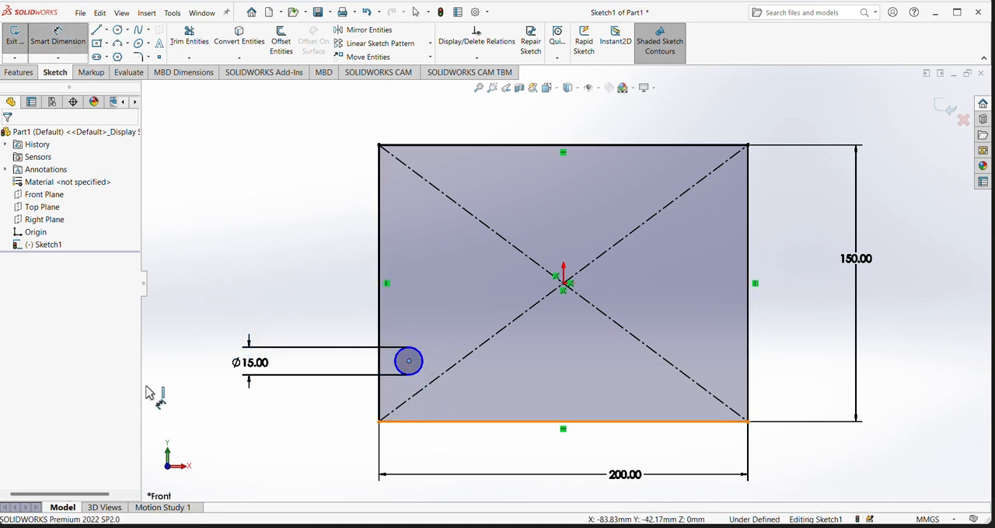
pyautogui.click(231, 406)
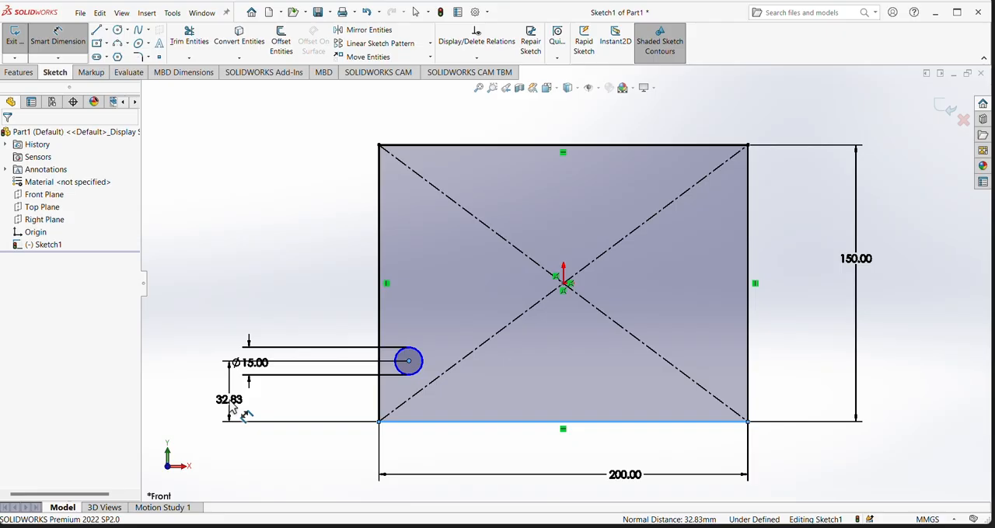
pyautogui.write('20')
pyautogui.press('Return')
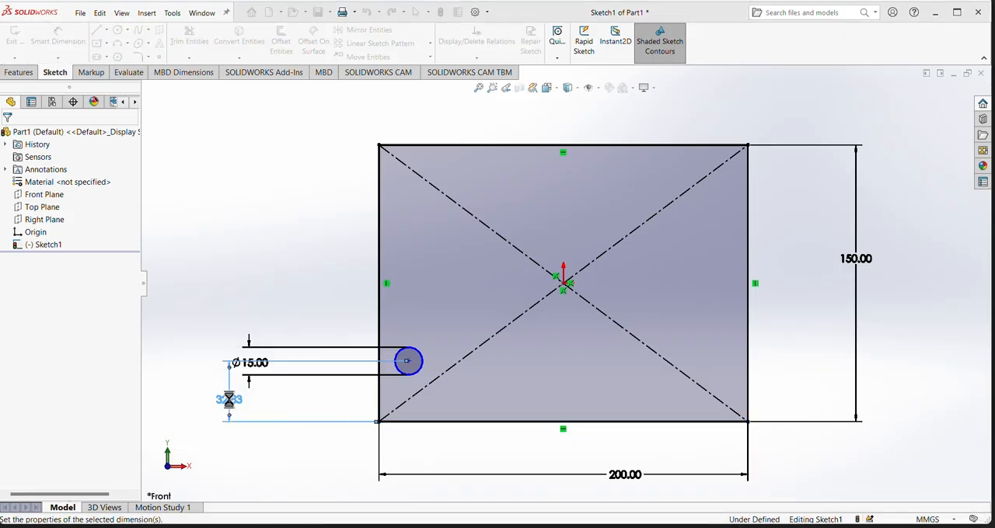
# - Dimension the circle's center from the rectangle's left edge at 20 mm and finish dimensioning
pyautogui.click(379, 359)
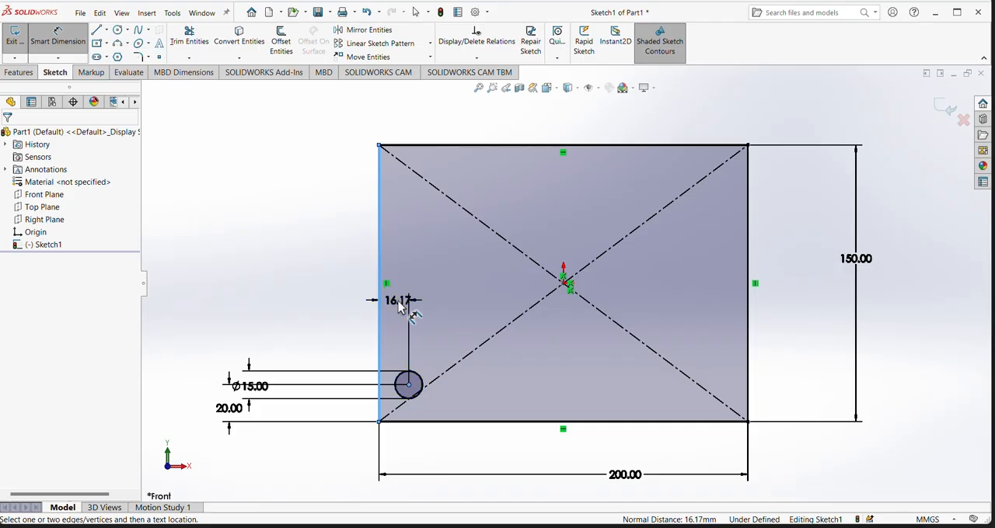
pyautogui.click(399, 304)
pyautogui.write('2')
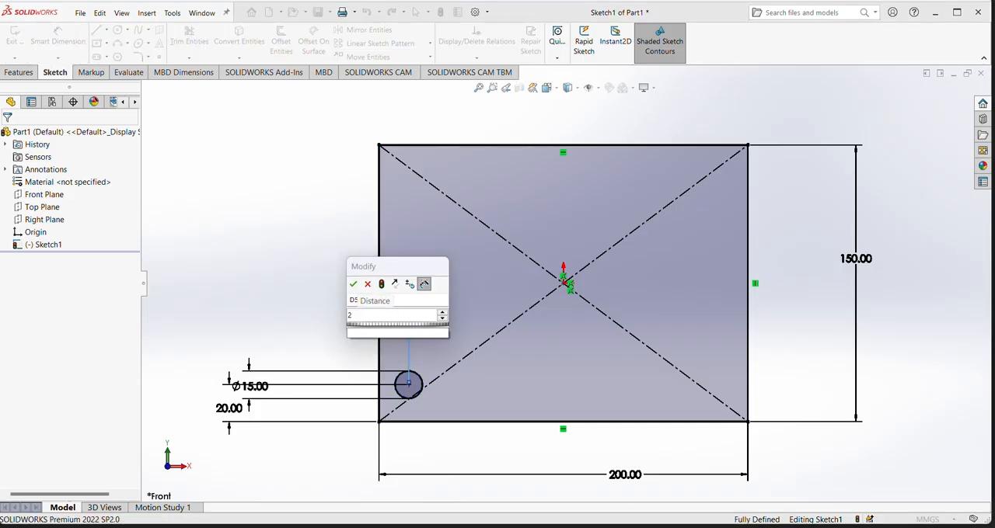
pyautogui.write('0')
pyautogui.press('Return')
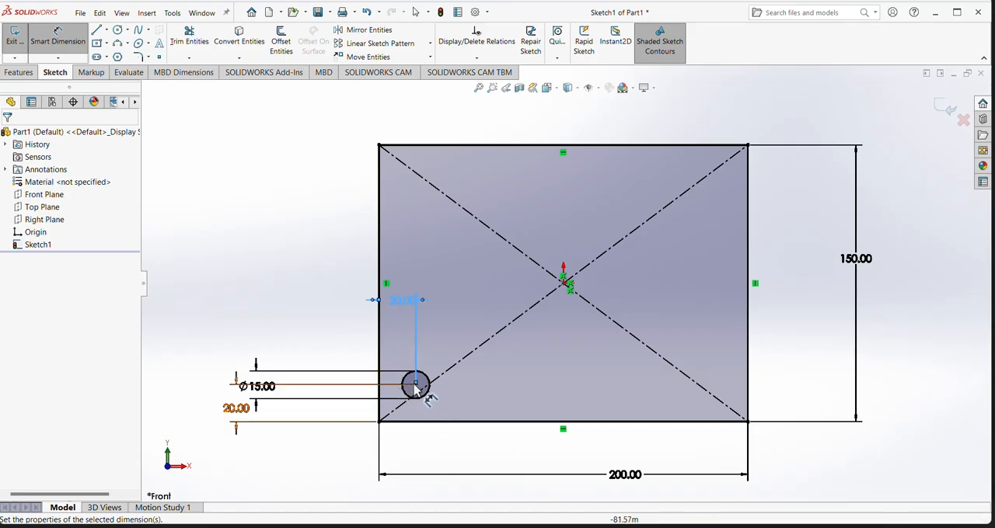
pyautogui.press('Escape')
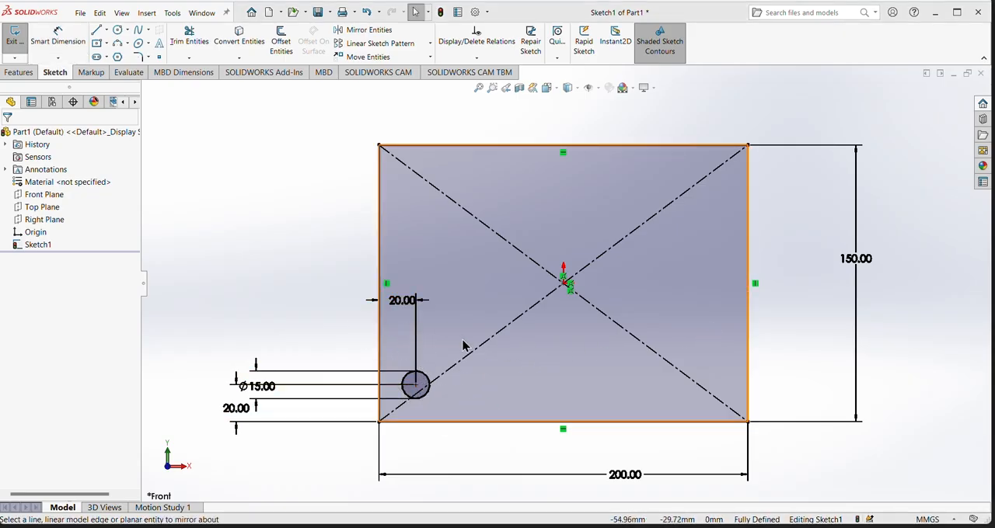
# - Add a vertical, infinite-length centerline through the origin of the sketch
pyautogui.click(109, 33)
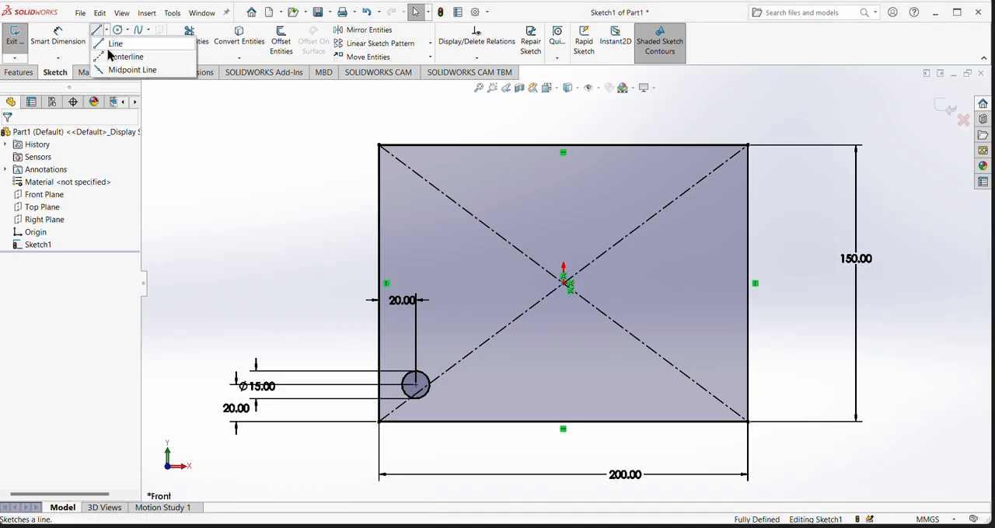
pyautogui.click(113, 55)
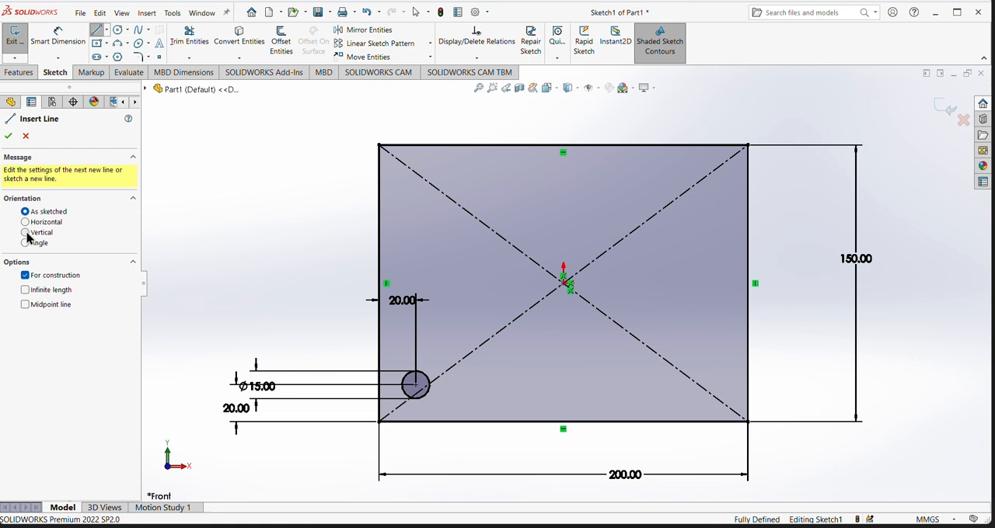
pyautogui.click(25, 233)
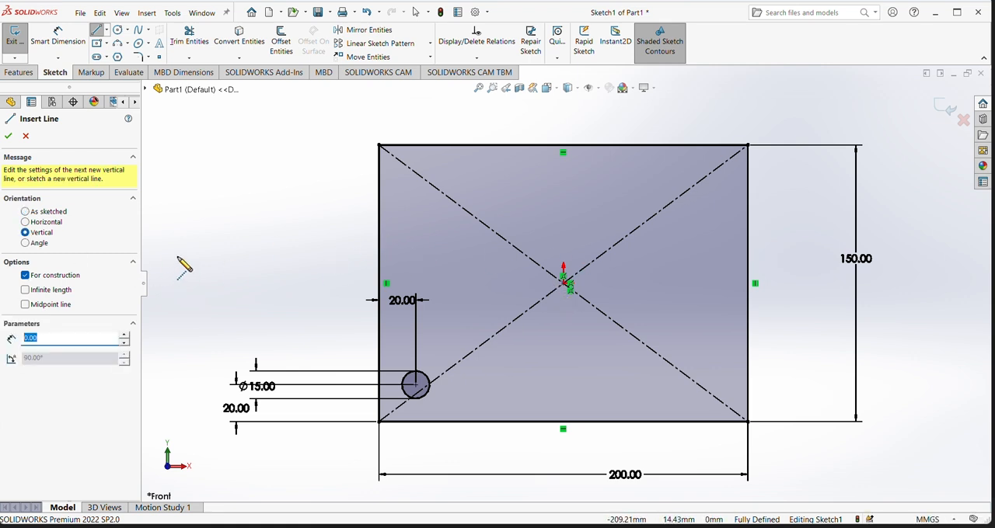
pyautogui.click(25, 290)
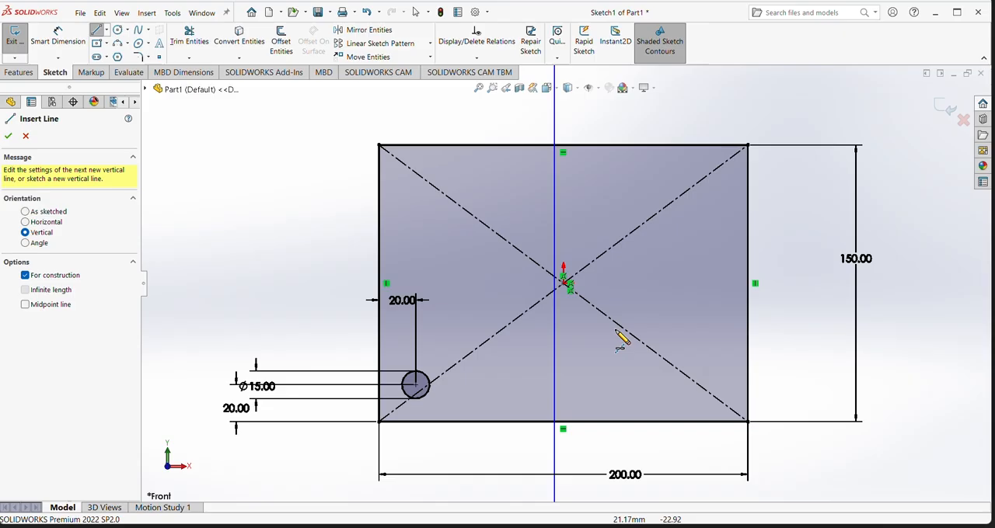
pyautogui.click(564, 281)
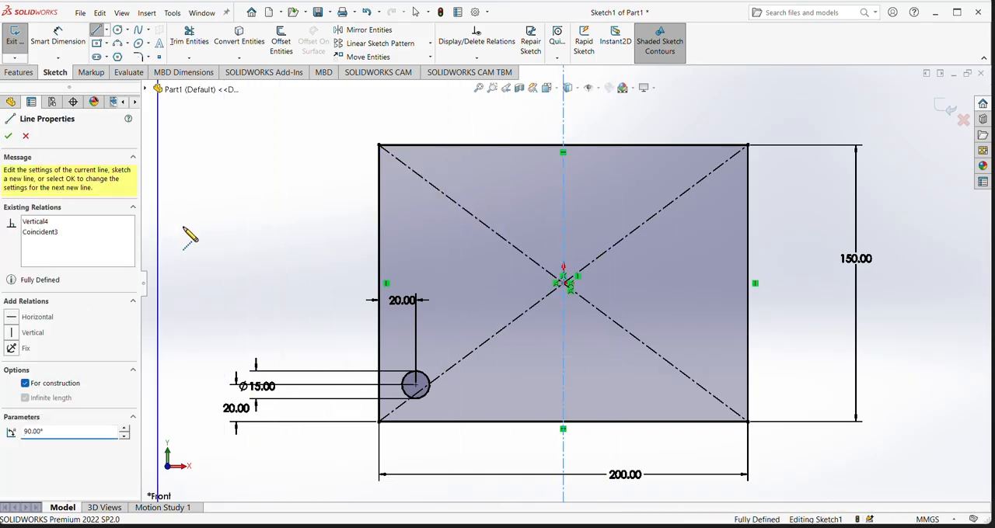
pyautogui.rightClick(160, 198)
pyautogui.click(219, 223)
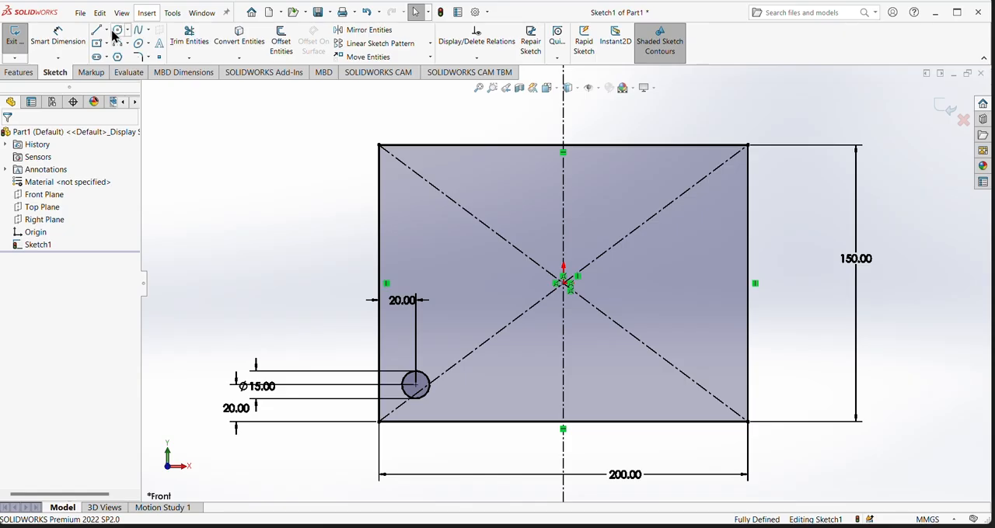
# - Add a horizontal, infinite-length centerline through the origin of the sketch
pyautogui.click(107, 31)
pyautogui.click(104, 57)
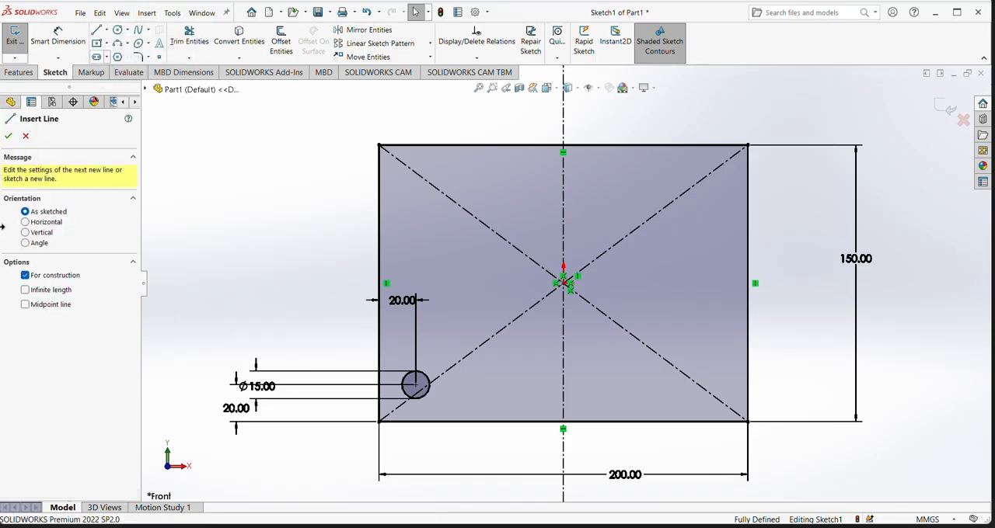
pyautogui.click(25, 222)
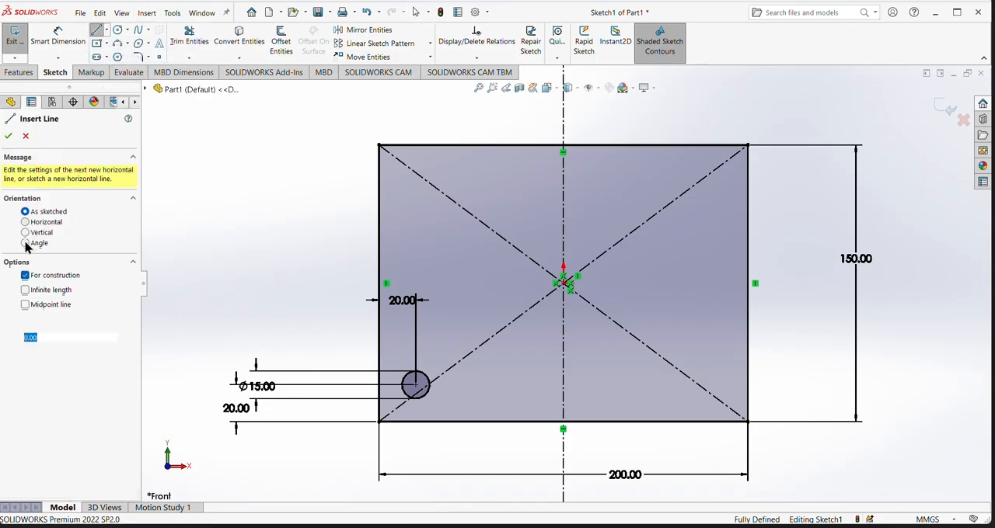
pyautogui.click(24, 290)
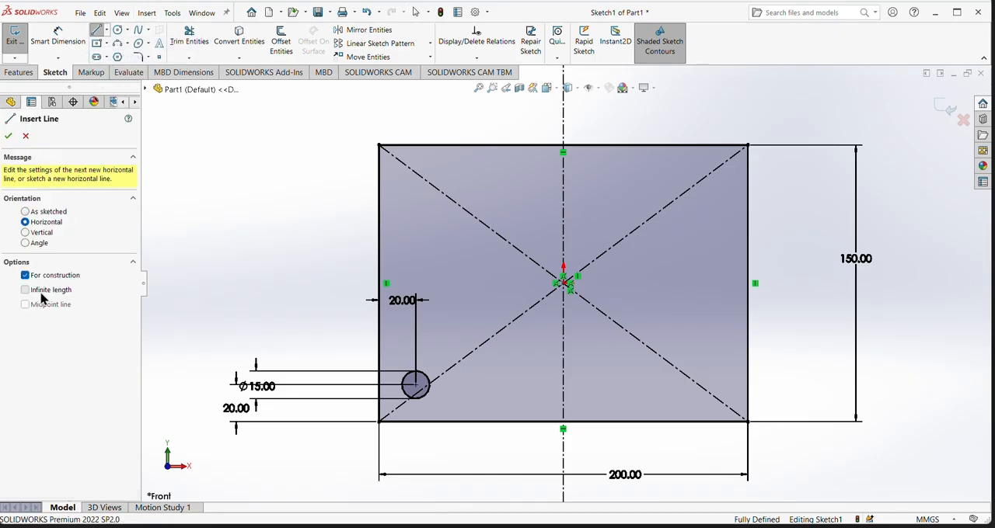
pyautogui.click(563, 284)
pyautogui.rightClick(917, 240)
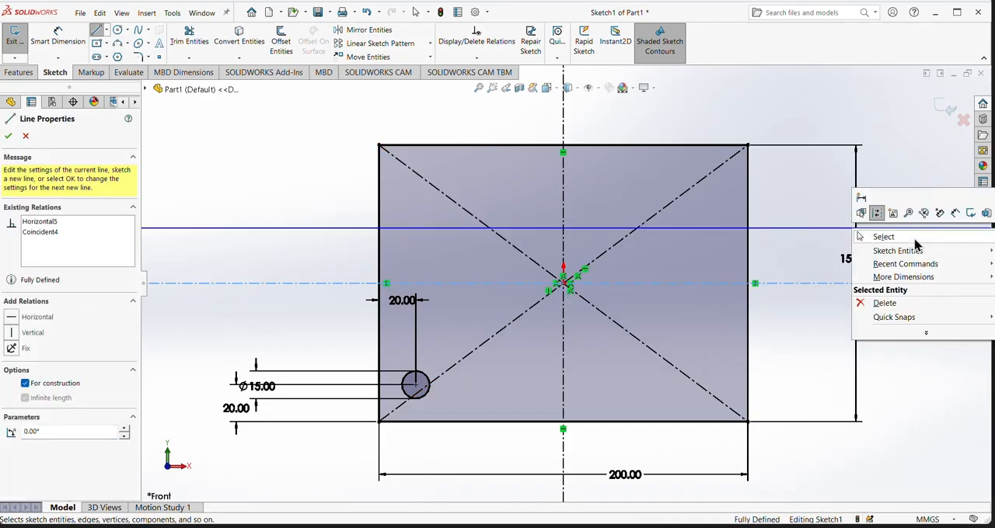
pyautogui.click(916, 238)
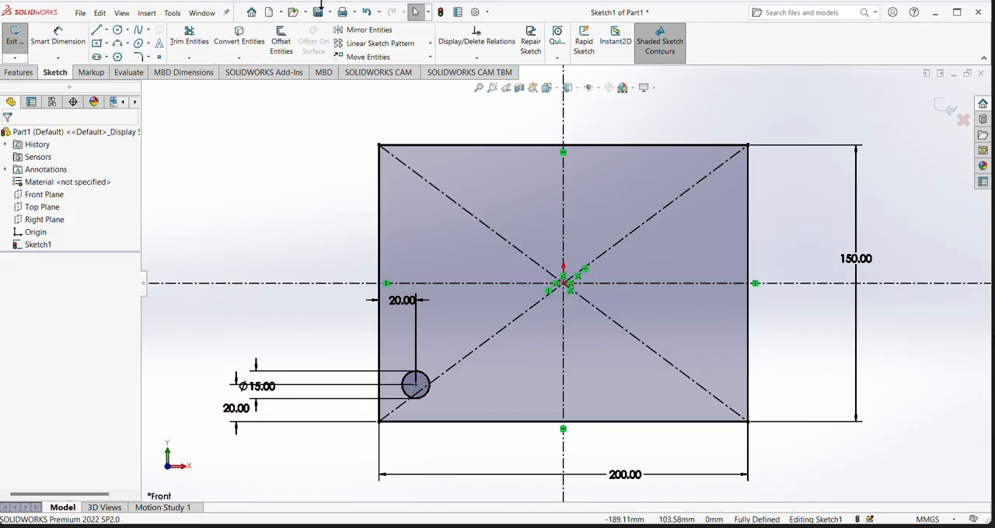
# - Mirror the 15 mm corner circle about the horizontal centerline, keeping the original as a copy
pyautogui.click(364, 31)
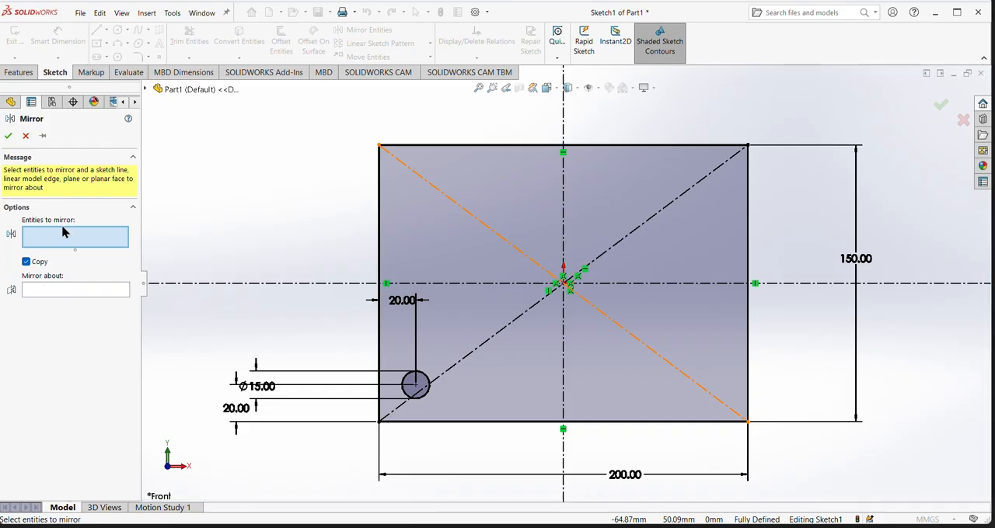
pyautogui.click(428, 386)
pyautogui.click(76, 290)
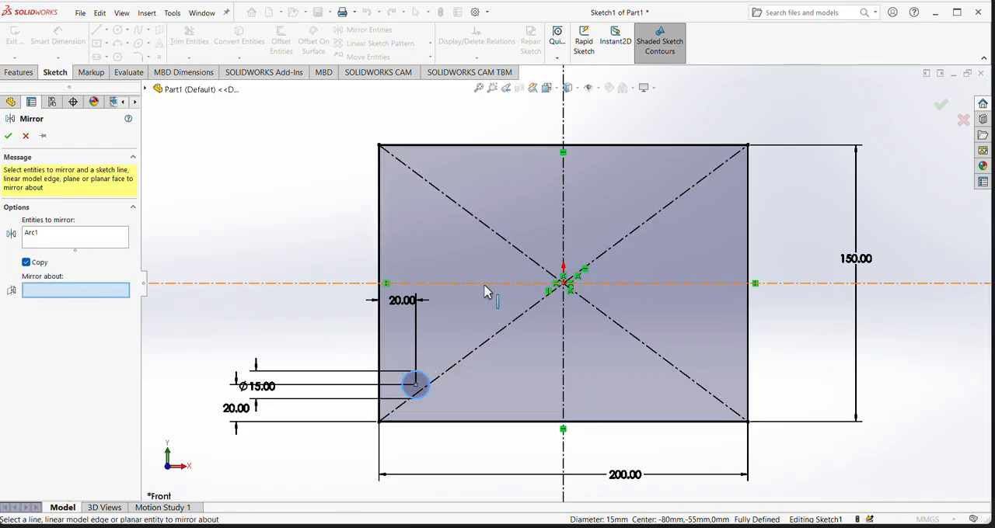
pyautogui.click(484, 284)
pyautogui.click(9, 136)
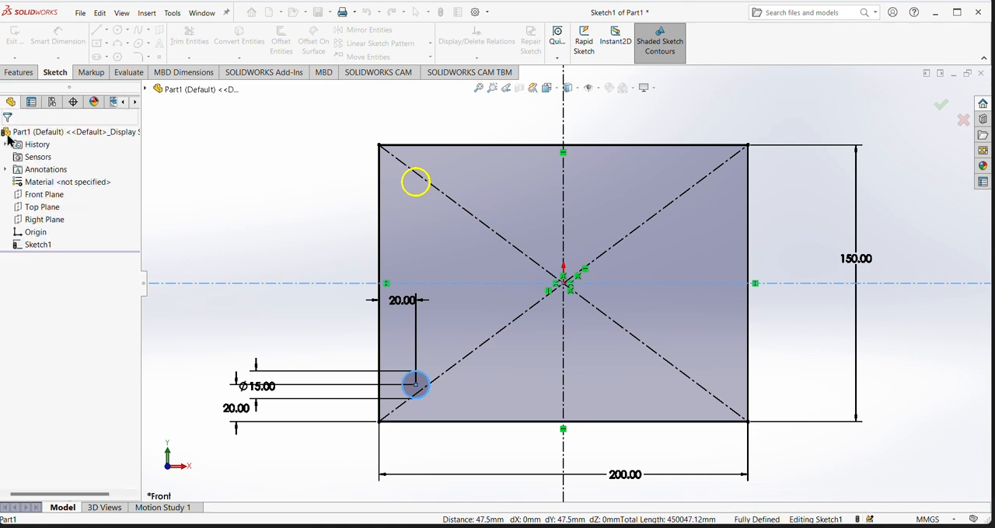
# - Mirror both circles near the rectangle's left edge about the vertical centerline
pyautogui.click(343, 30)
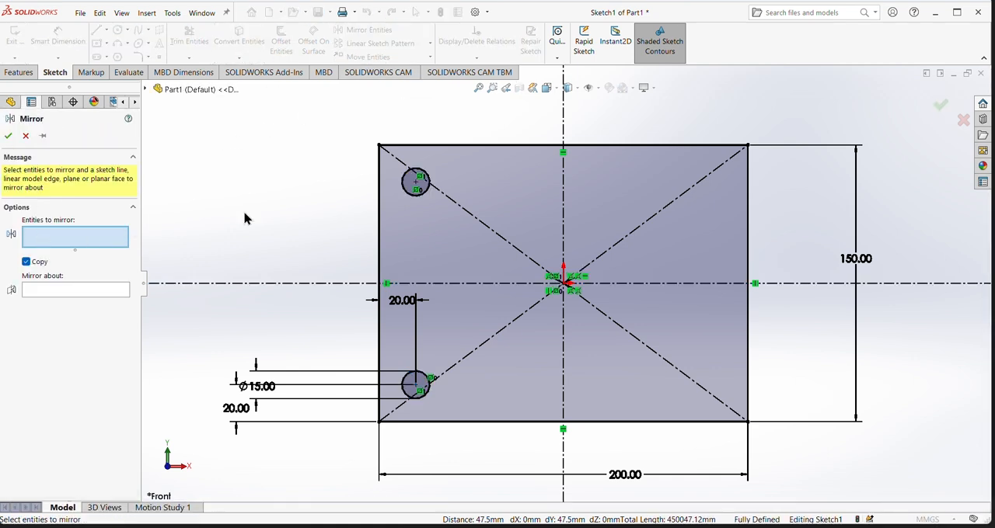
pyautogui.click(425, 193)
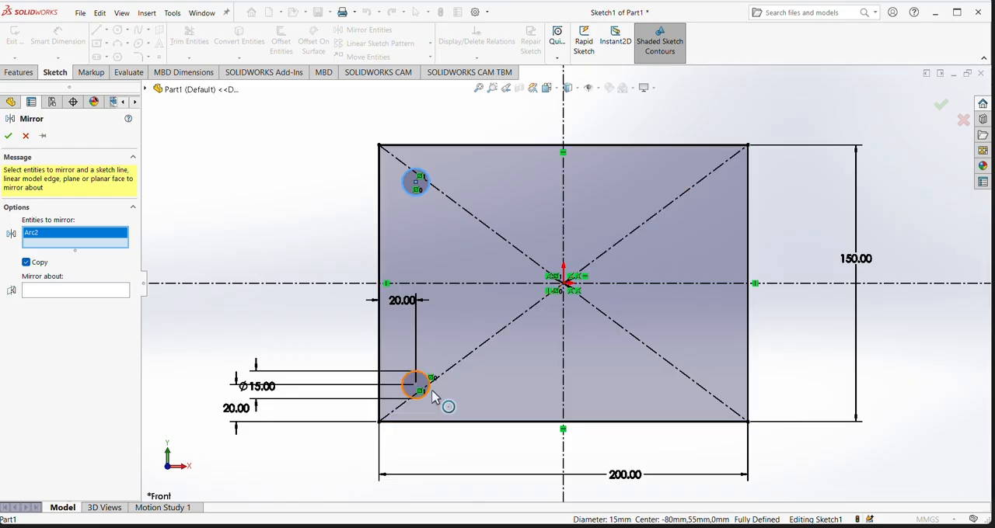
pyautogui.click(433, 397)
pyautogui.click(57, 302)
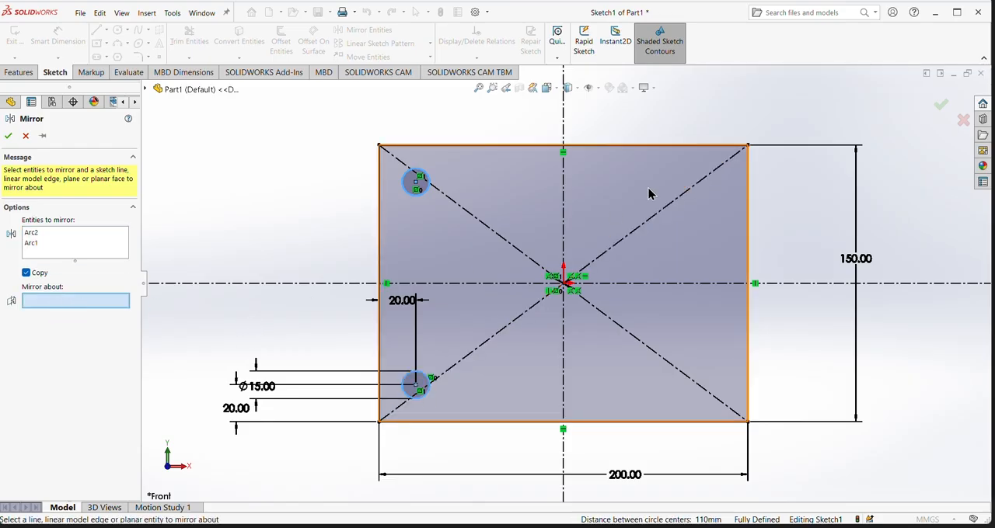
pyautogui.click(565, 222)
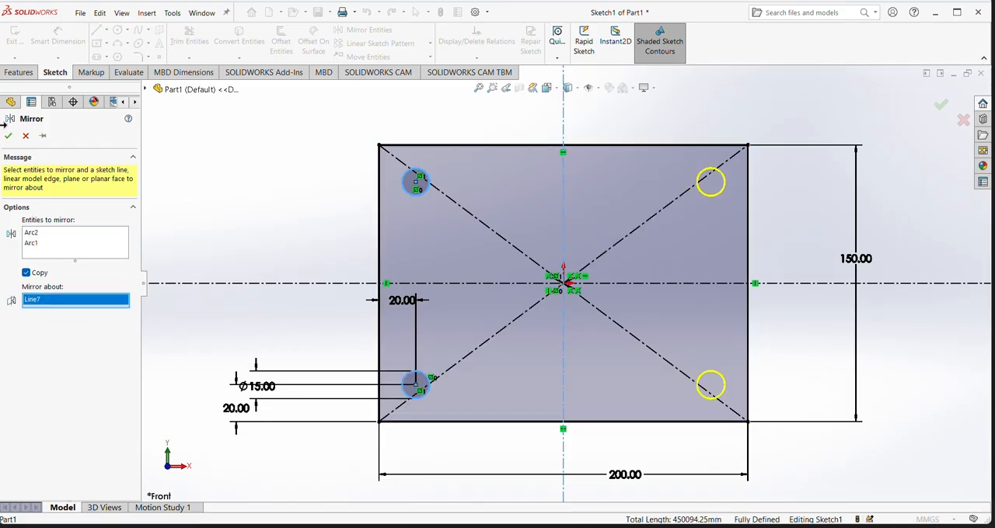
pyautogui.click(9, 136)
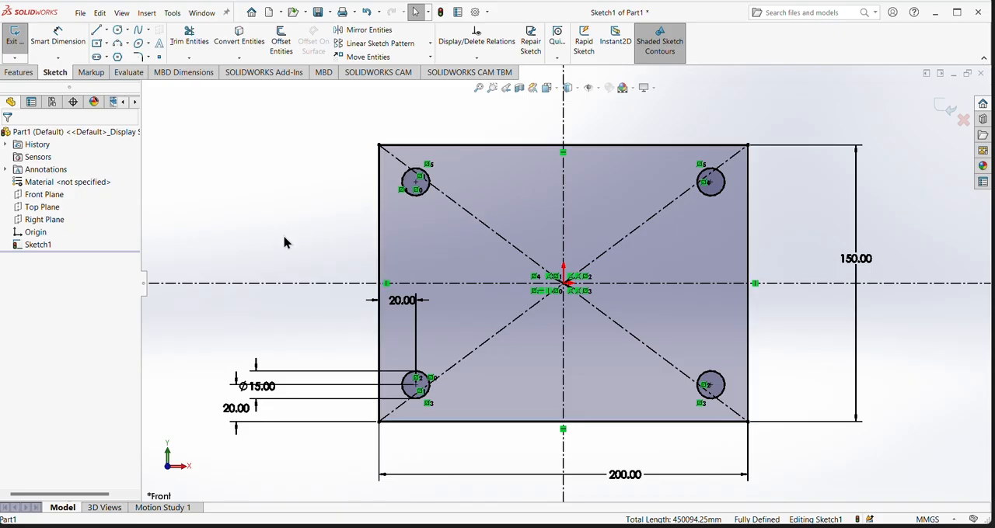
# - Extrude the plate sketch with its four holes as a boss, Blind to a depth of 20 mm
pyautogui.click(17, 73)
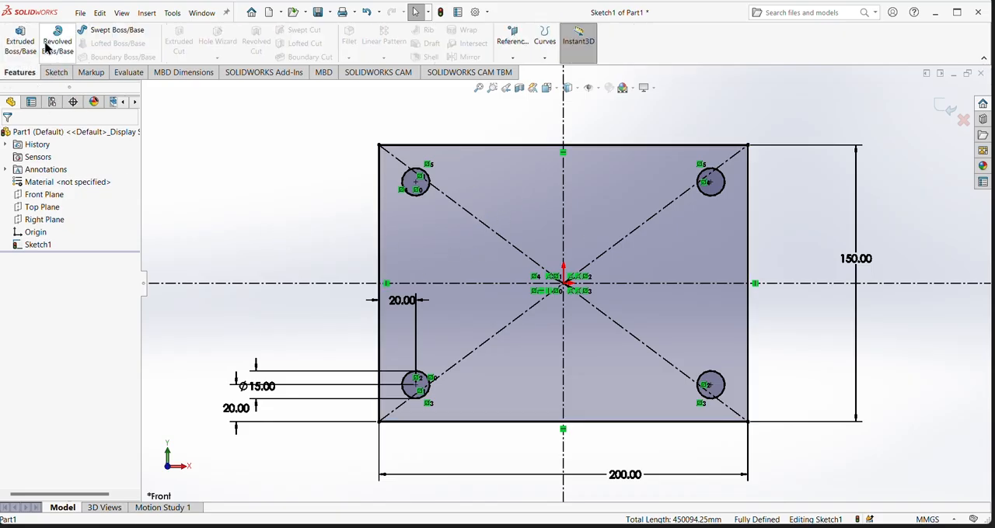
pyautogui.click(20, 40)
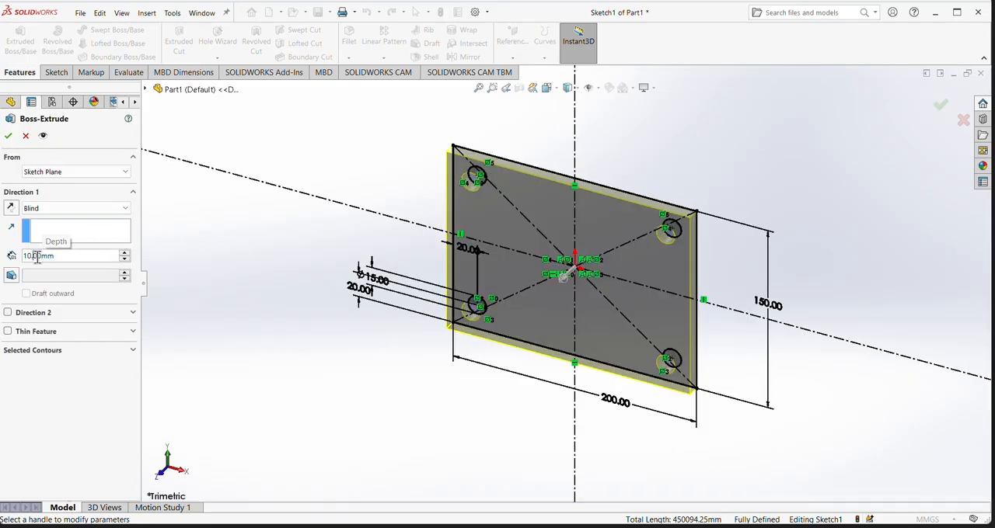
pyautogui.click(36, 258)
pyautogui.press('BackSpace')
pyautogui.press('BackSpace')
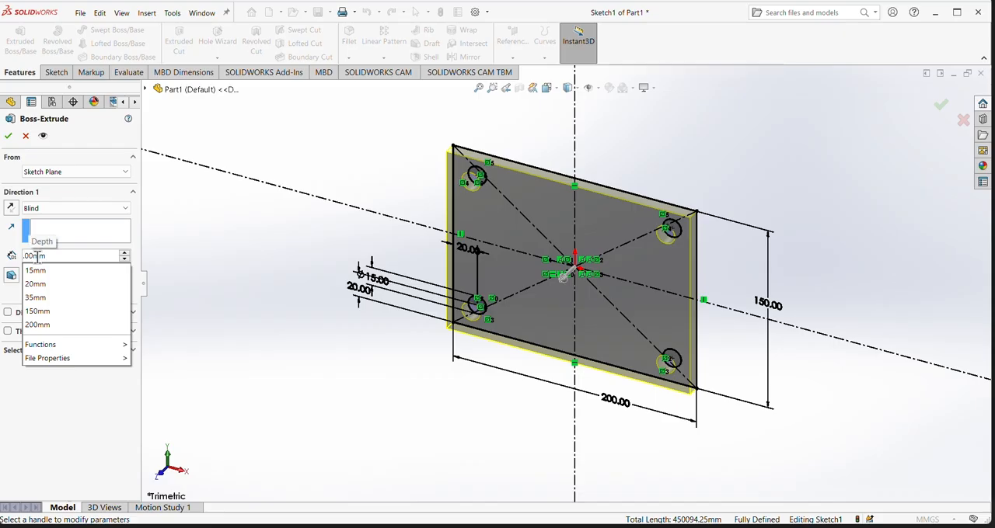
pyautogui.write('20')
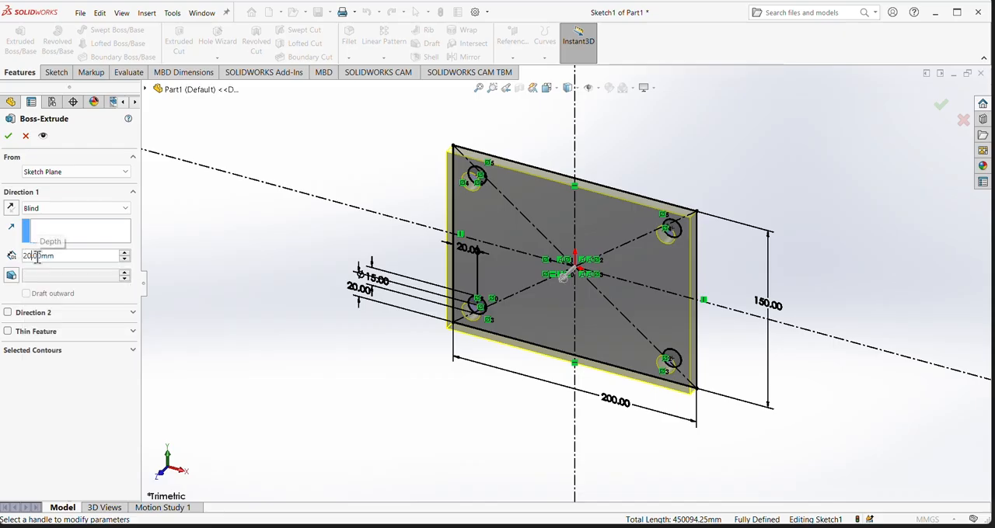
pyautogui.press('Return')
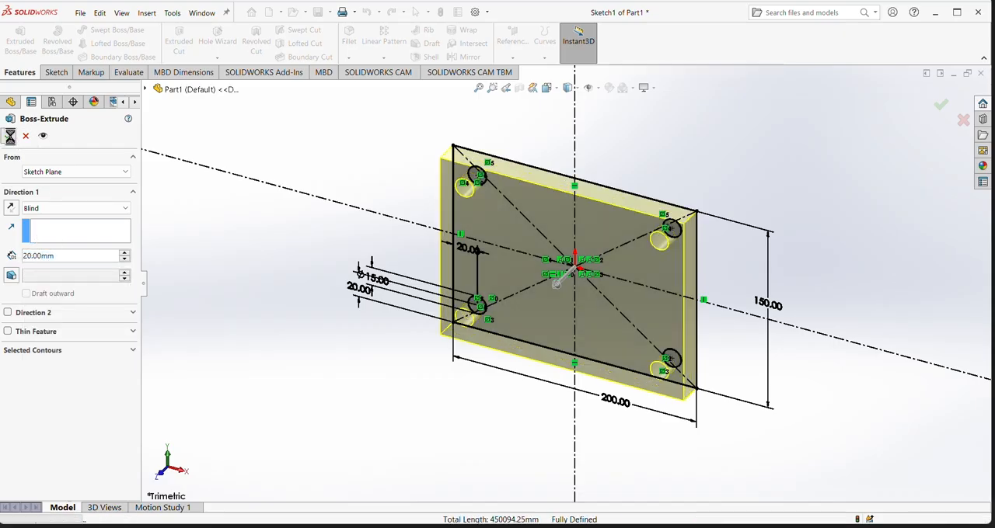
pyautogui.click(9, 137)
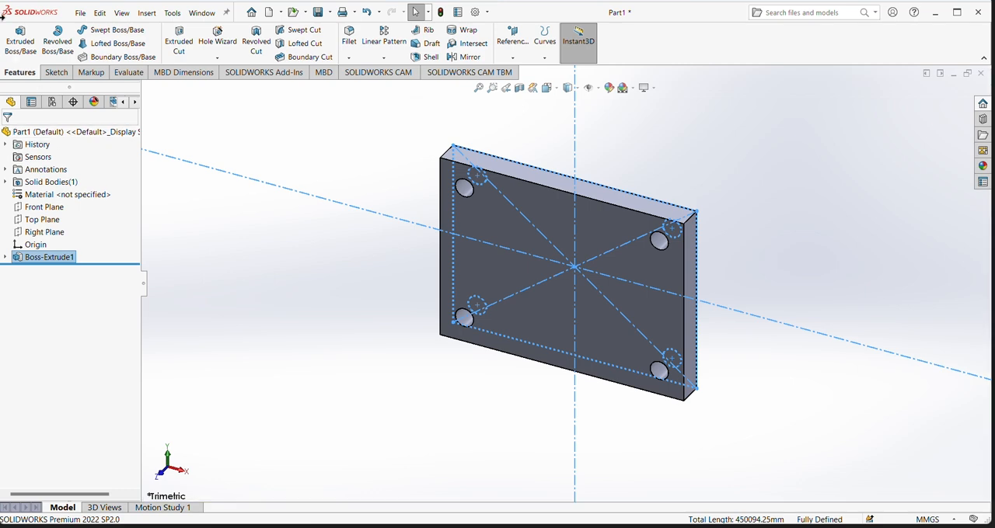
# - Apply a light green color from the standard palette to the plate's two large faces, front and back
pyautogui.moveTo(318, 314); pyautogui.dragTo(293, 337, button='middle')
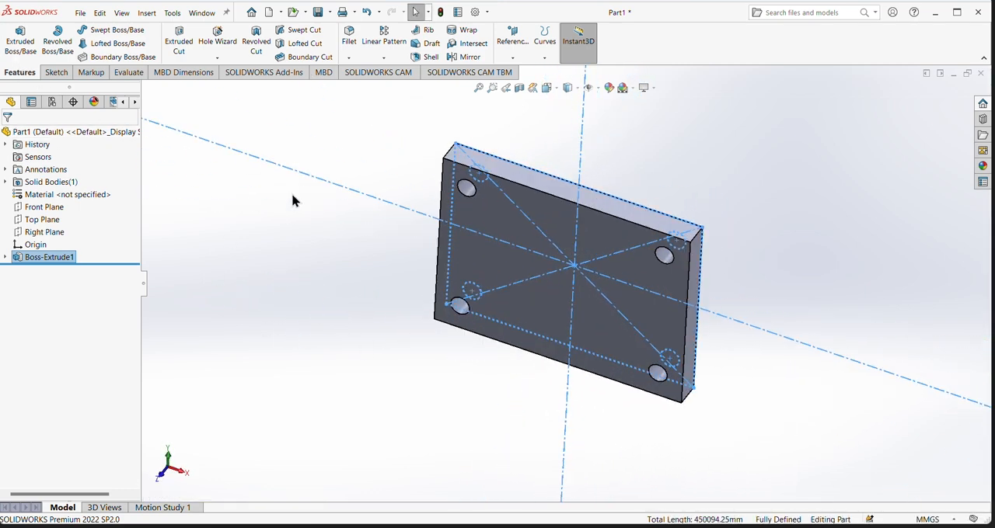
pyautogui.moveTo(404, 151); pyautogui.dragTo(402, 319, button='middle')
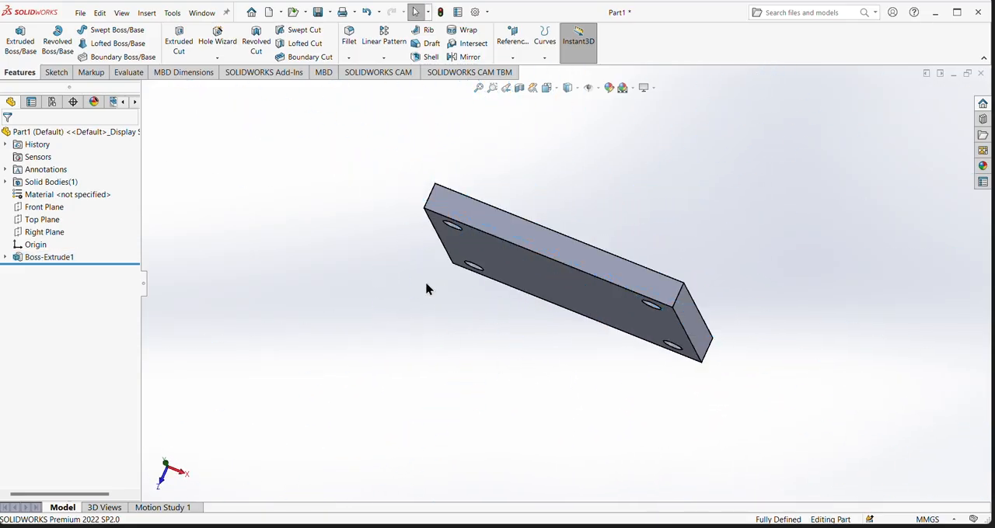
pyautogui.click(575, 276)
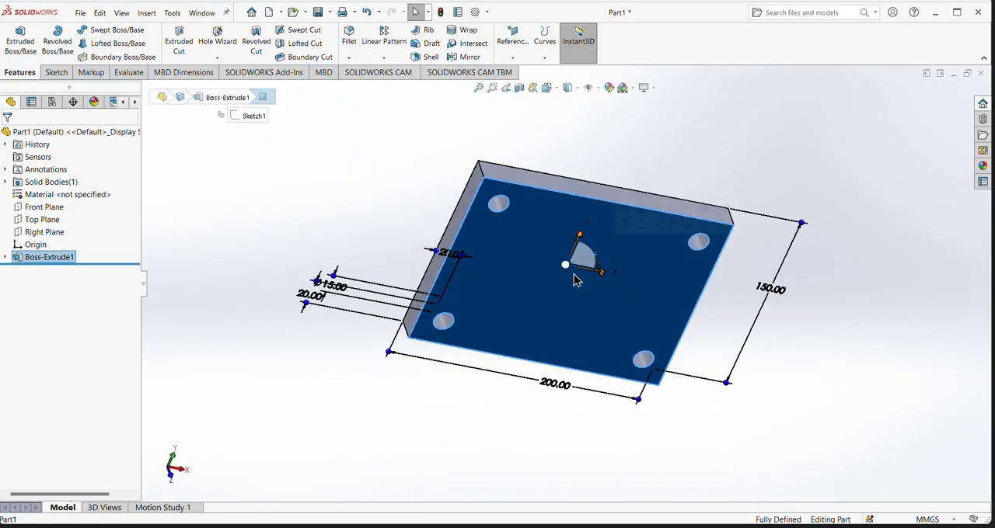
pyautogui.click(610, 91)
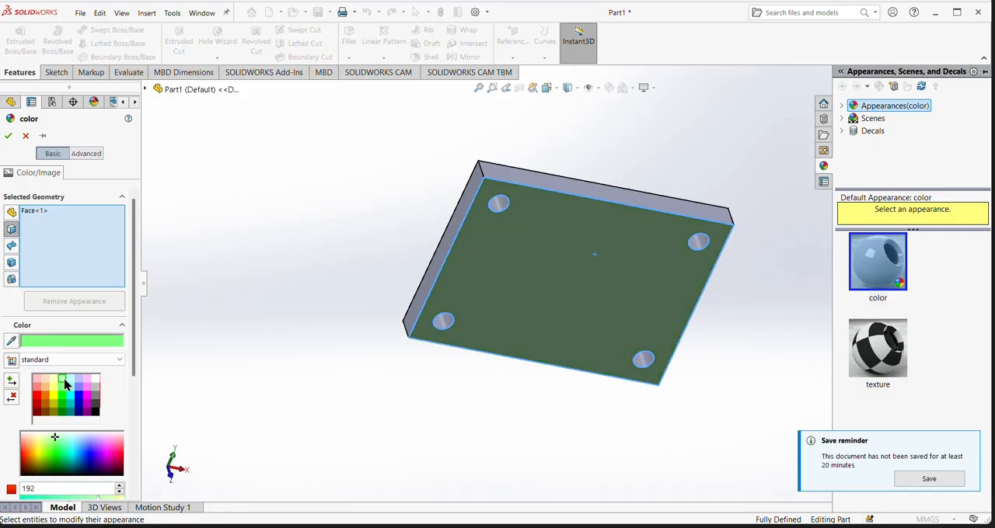
pyautogui.click(64, 380)
pyautogui.moveTo(303, 267); pyautogui.dragTo(253, 435, button='middle')
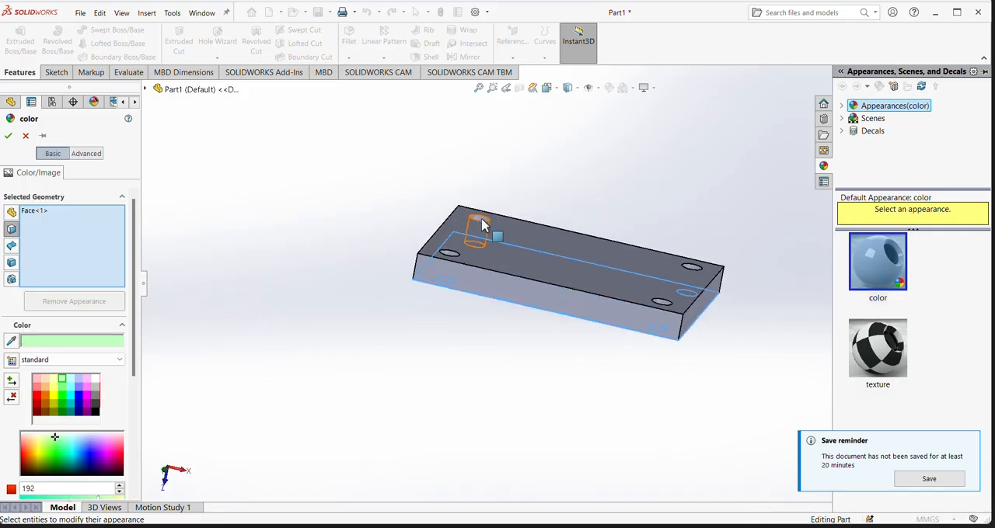
pyautogui.click(507, 265)
pyautogui.moveTo(504, 380); pyautogui.dragTo(540, 356, button='middle')
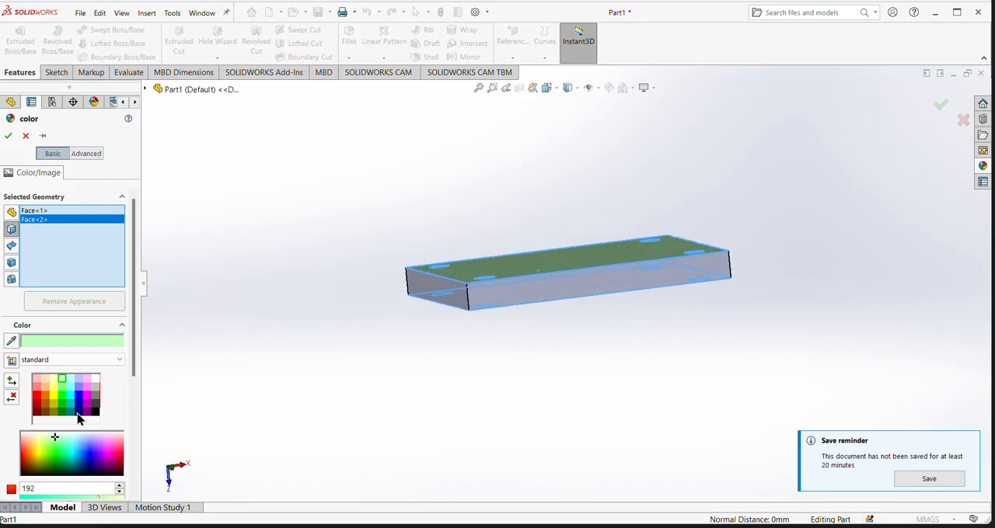
pyautogui.click(7, 135)
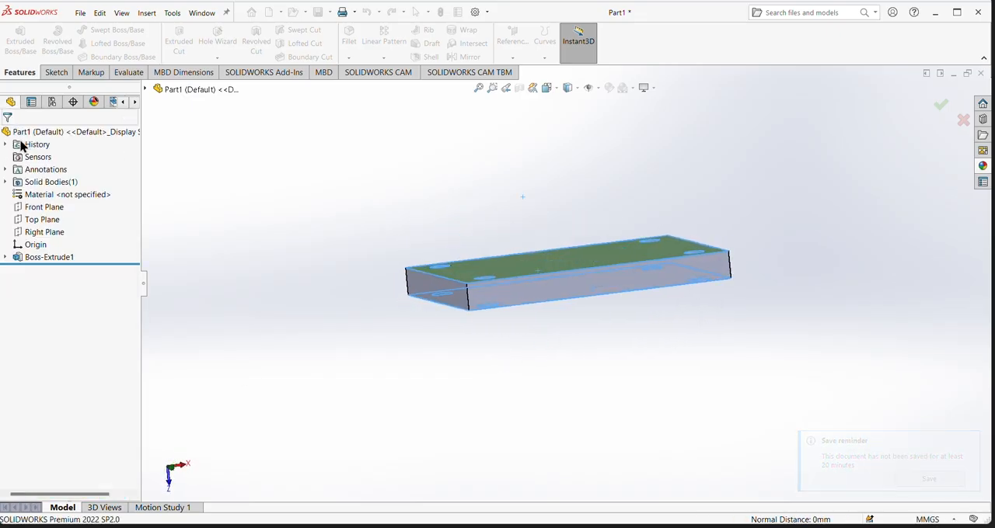
# - Apply a medium gray color from the standard palette to the plate's four side faces
pyautogui.click(593, 289)
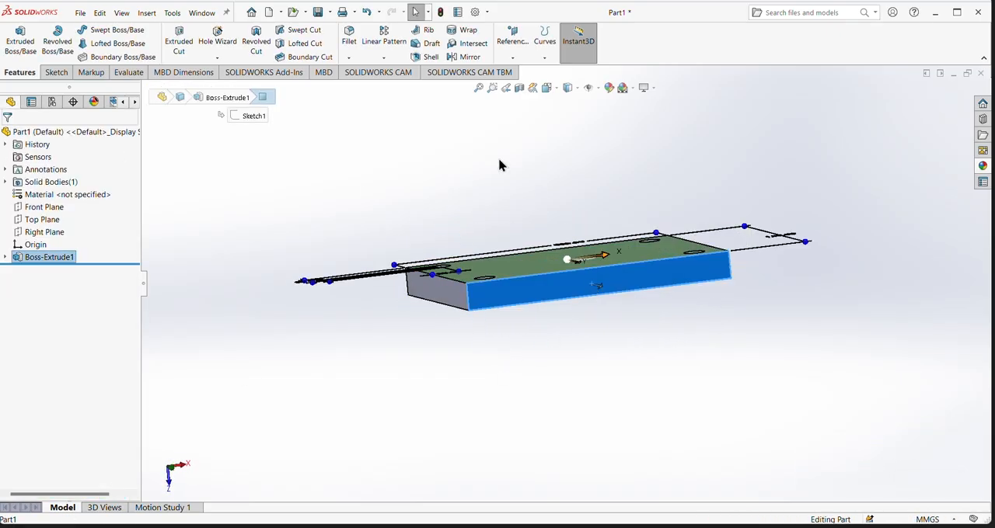
pyautogui.click(609, 88)
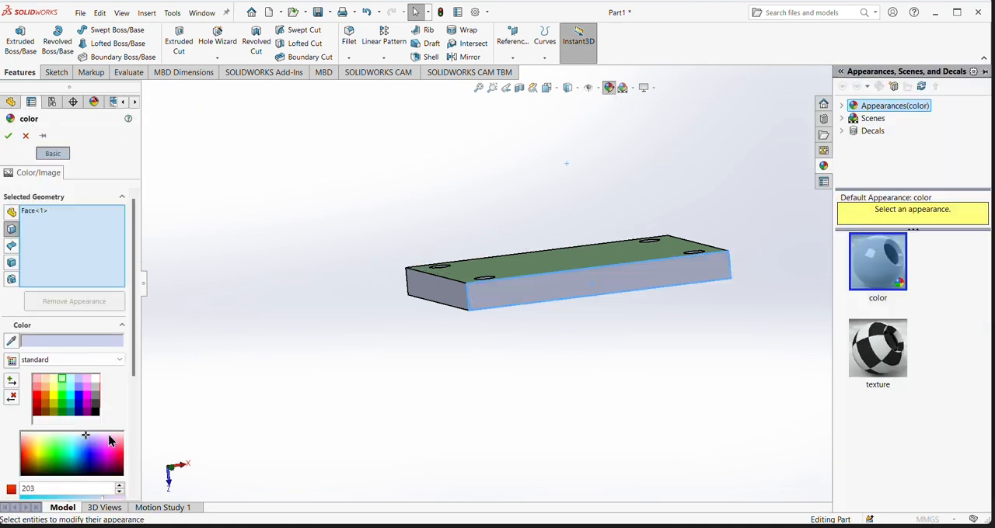
pyautogui.click(95, 401)
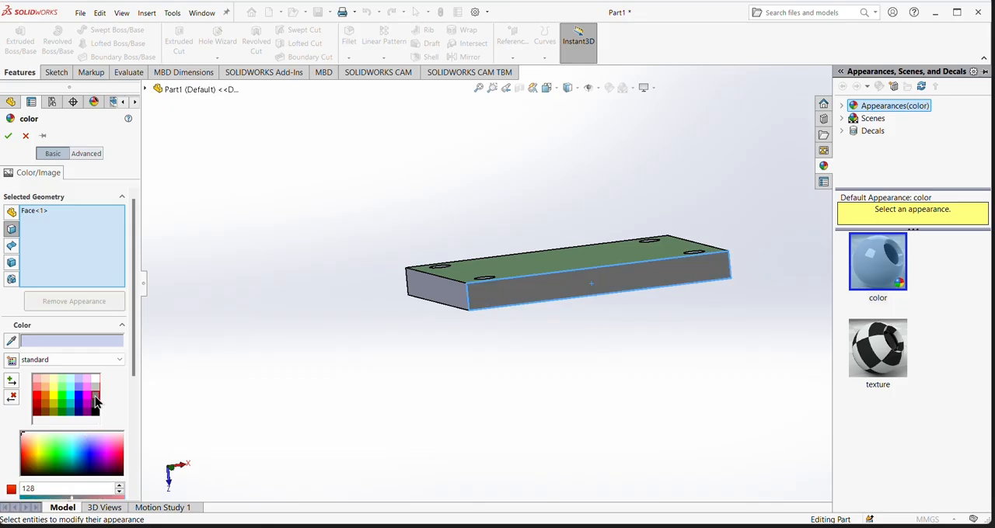
pyautogui.click(440, 284)
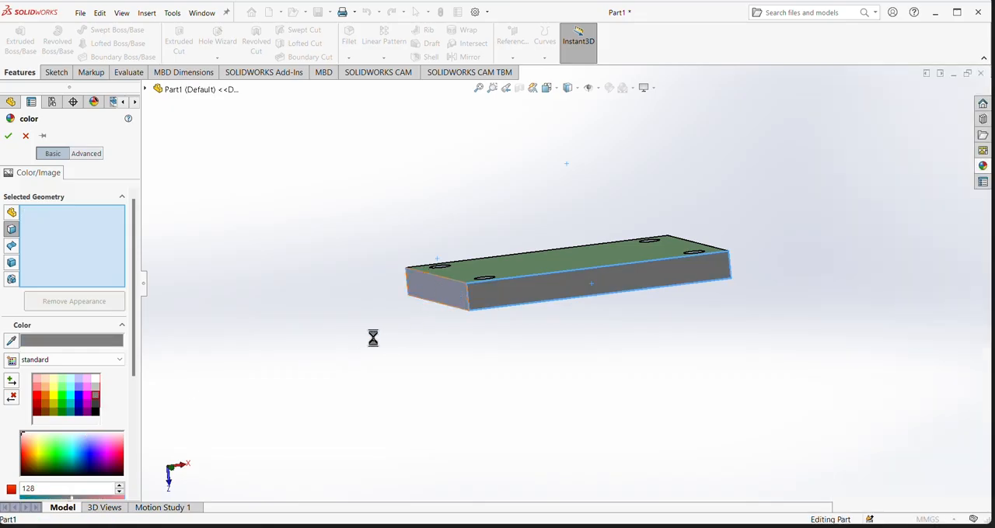
pyautogui.moveTo(394, 358); pyautogui.dragTo(575, 309, button='middle')
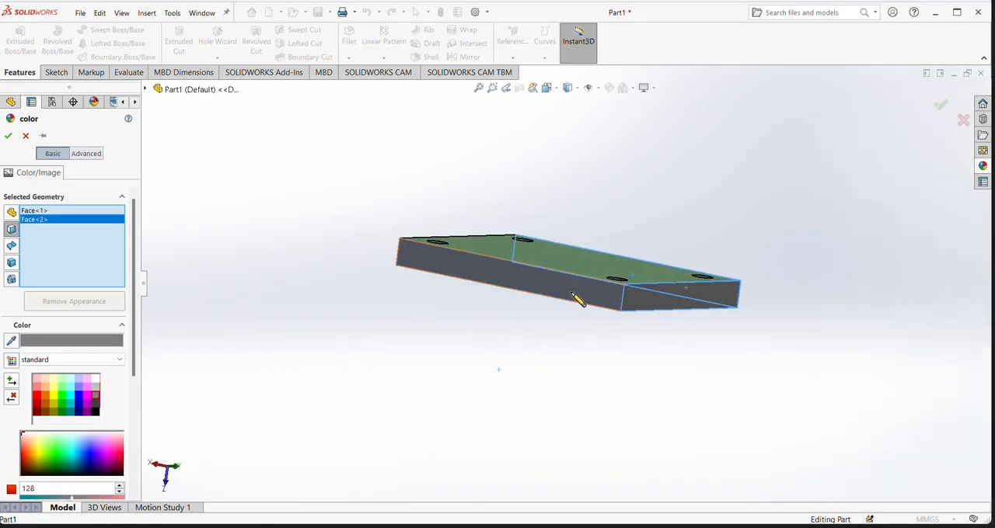
pyautogui.click(575, 299)
pyautogui.moveTo(381, 328); pyautogui.dragTo(575, 293, button='middle')
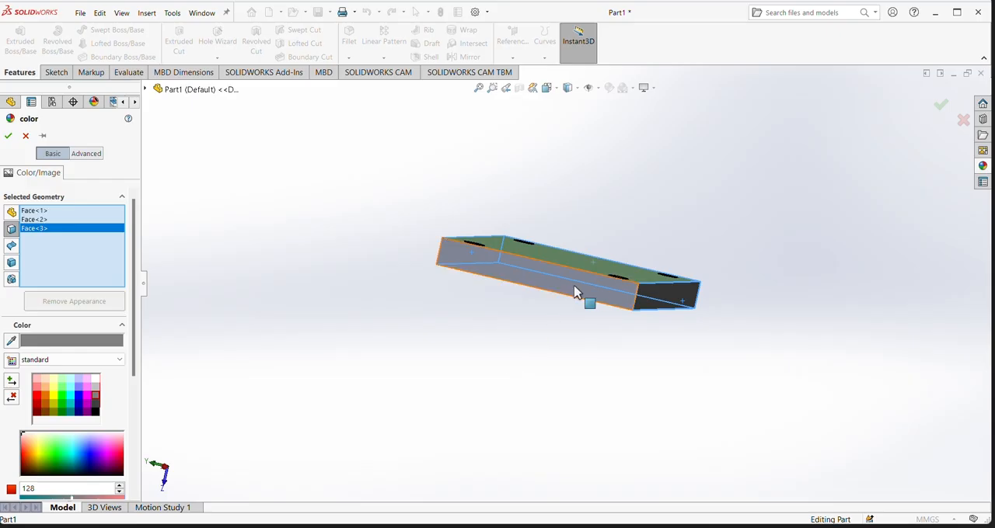
pyautogui.click(575, 293)
pyautogui.moveTo(446, 314); pyautogui.dragTo(506, 342, button='middle')
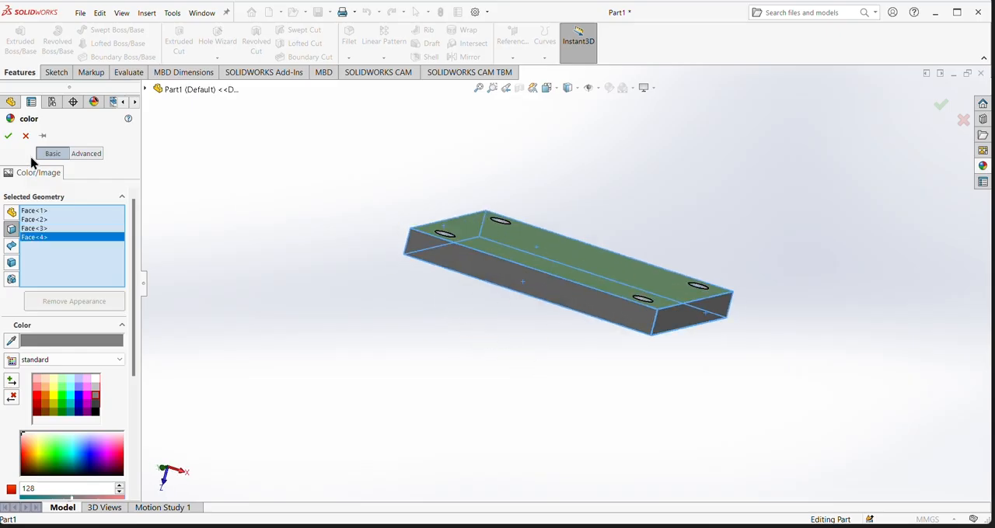
pyautogui.click(8, 135)
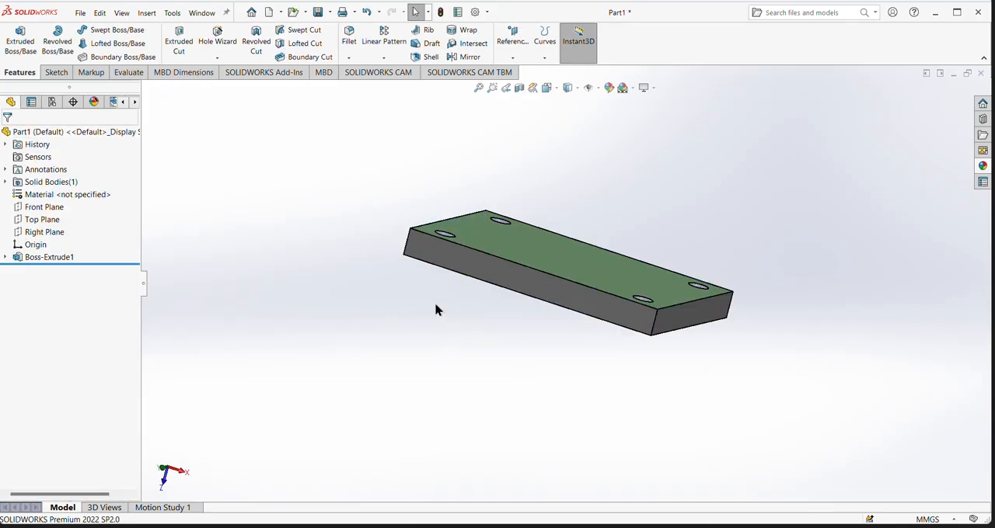
pyautogui.moveTo(319, 240); pyautogui.dragTo(336, 289, button='middle')
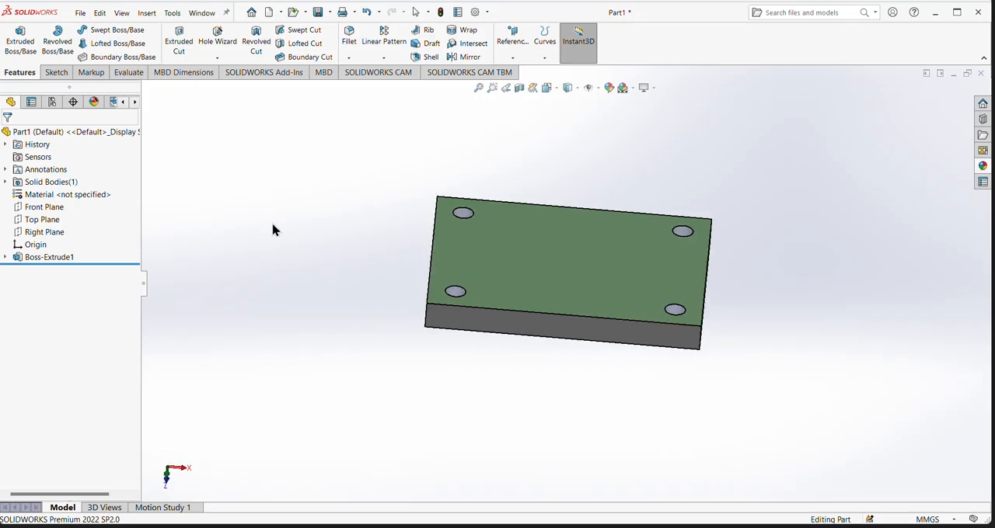
# - Save the plate part in the Downloads folder under the file name a1
pyautogui.click(79, 16)
pyautogui.moveTo(87, 19)
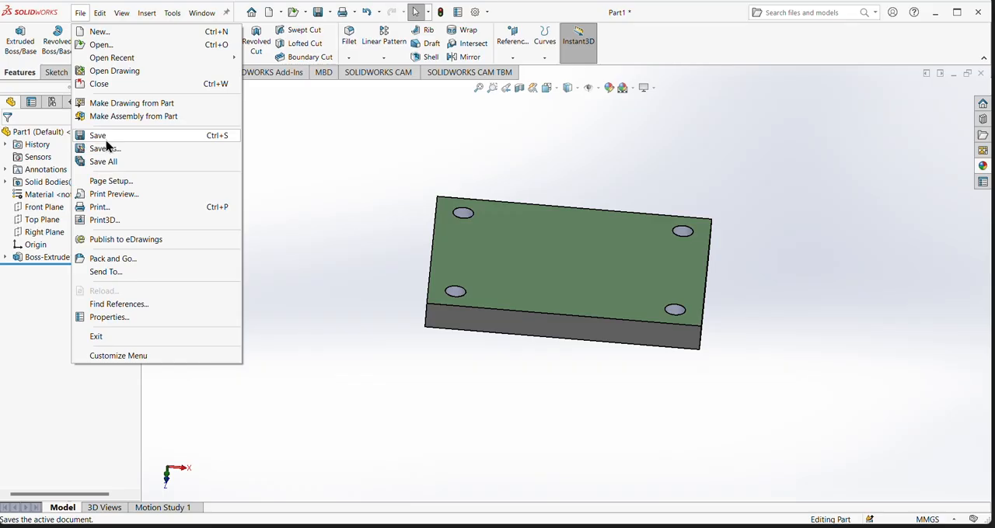
pyautogui.click(106, 137)
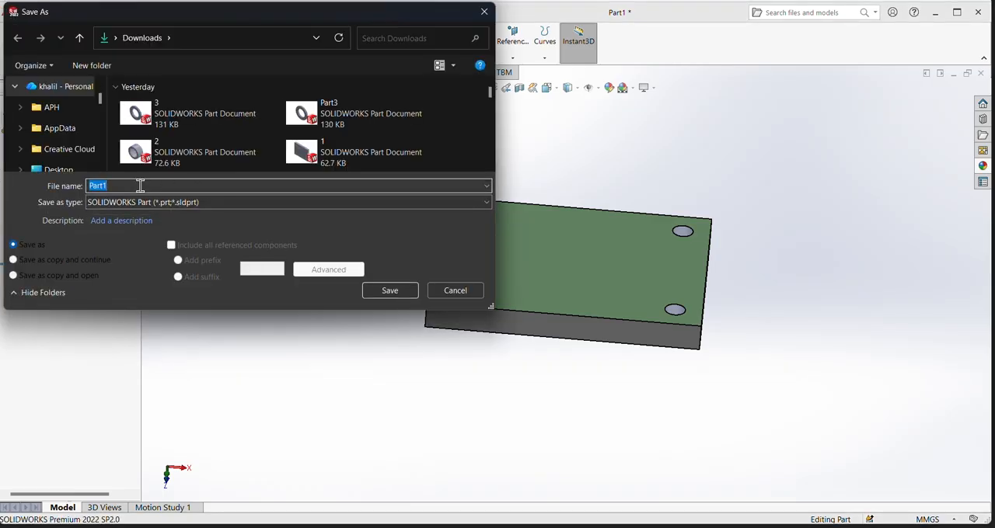
pyautogui.write('a1')
pyautogui.press('Return')
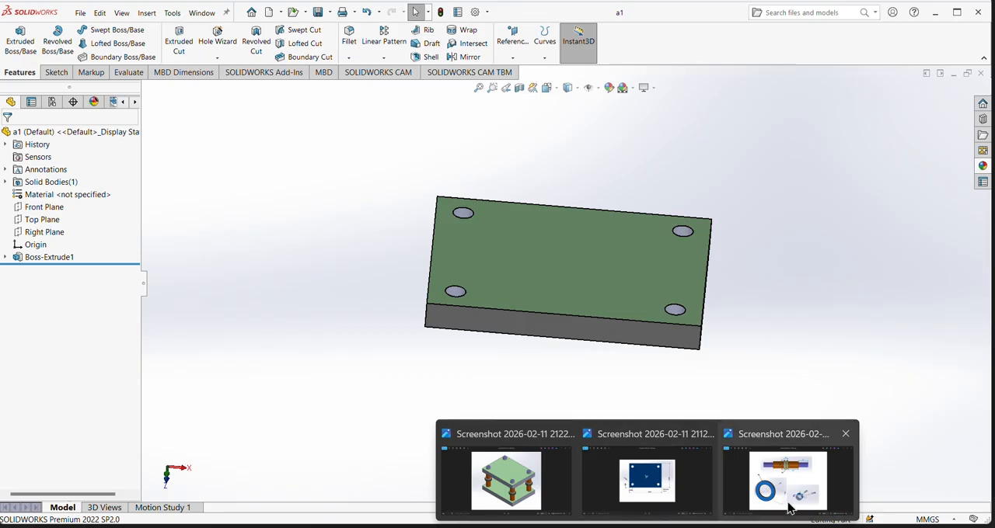
# - Check the reference image of the shaft and rings and create a new part document
pyautogui.click(788, 506)
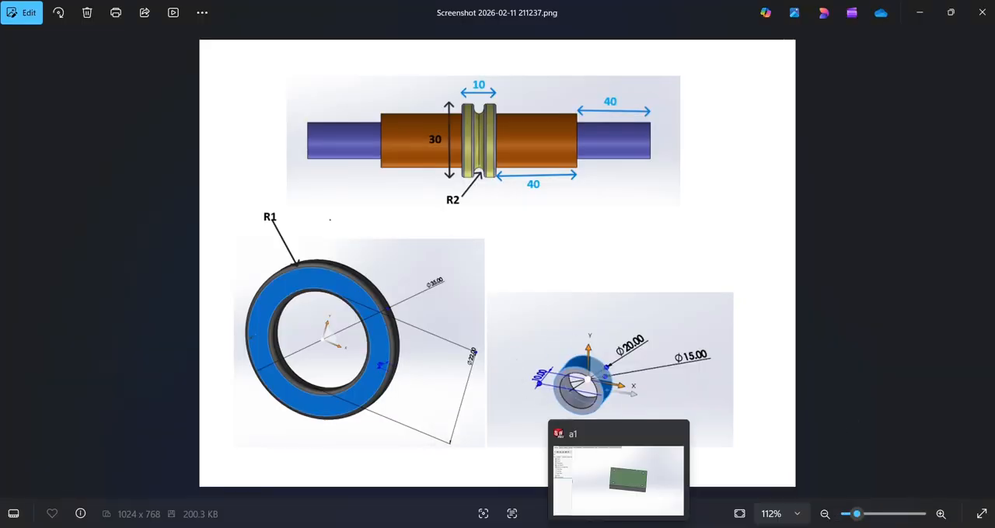
pyautogui.click(569, 469)
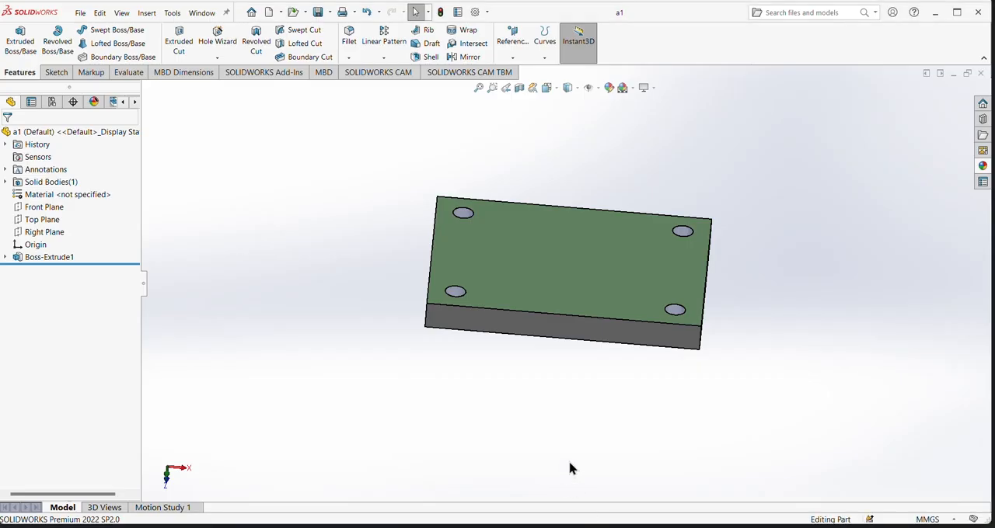
pyautogui.click(80, 13)
pyautogui.click(99, 32)
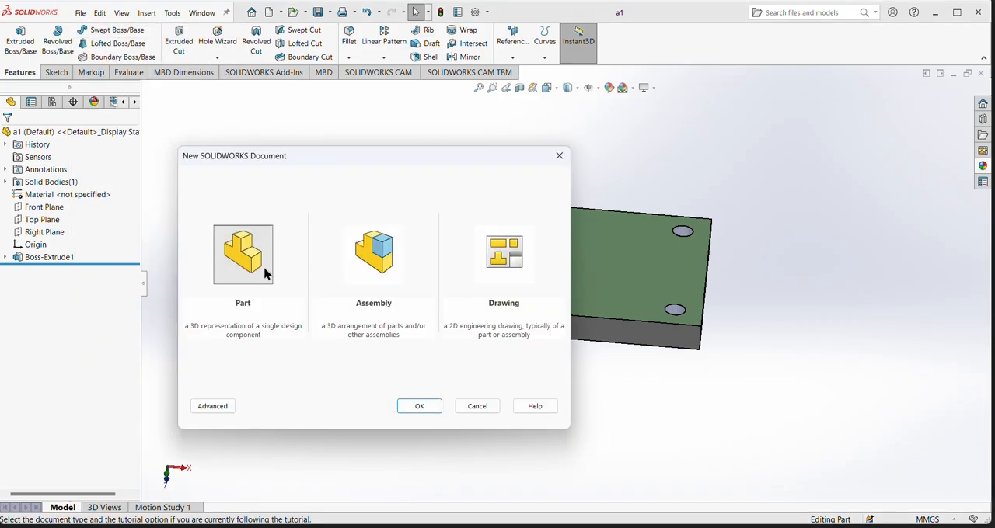
pyautogui.click(245, 270)
pyautogui.click(419, 407)
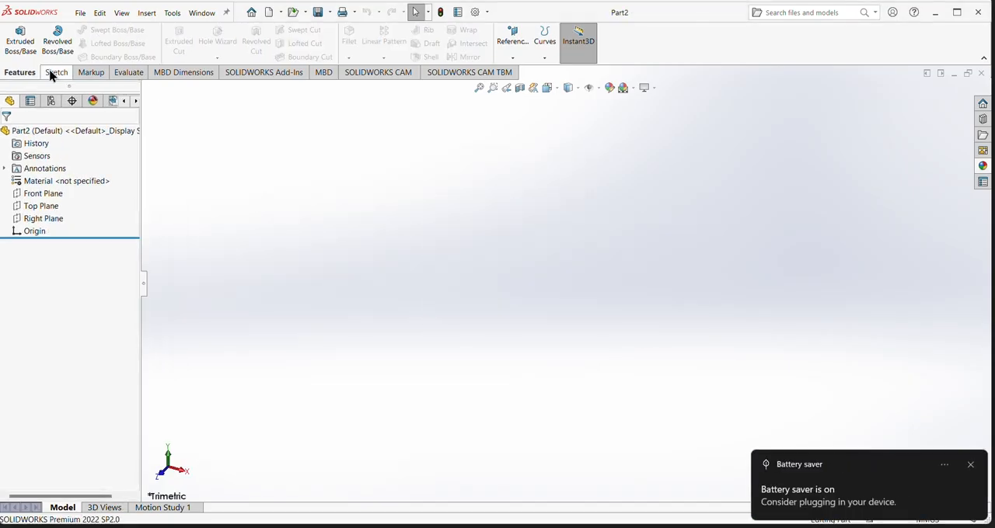
# - Sketch two concentric circles about 27 mm and 18 mm in diameter, centered on the origin of the Front Plane
pyautogui.click(54, 73)
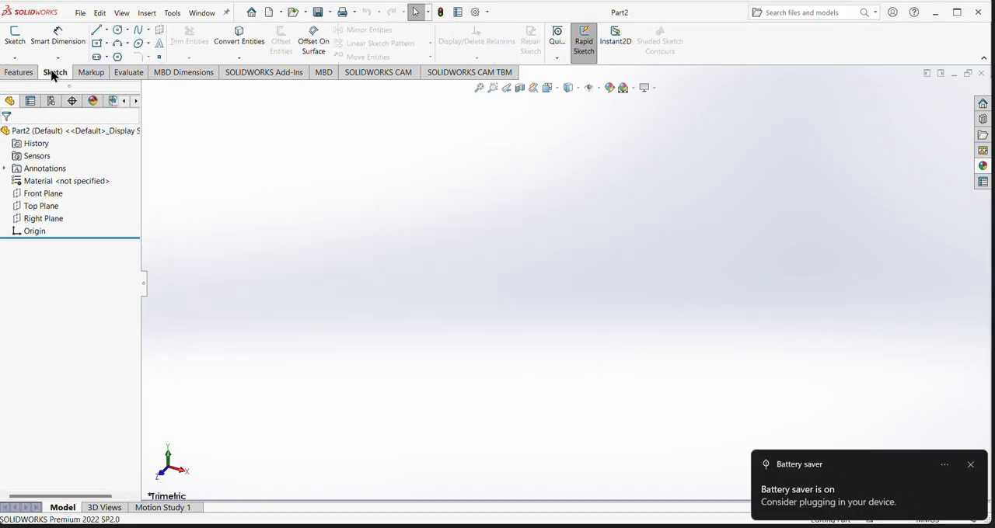
pyautogui.click(36, 196)
pyautogui.click(93, 178)
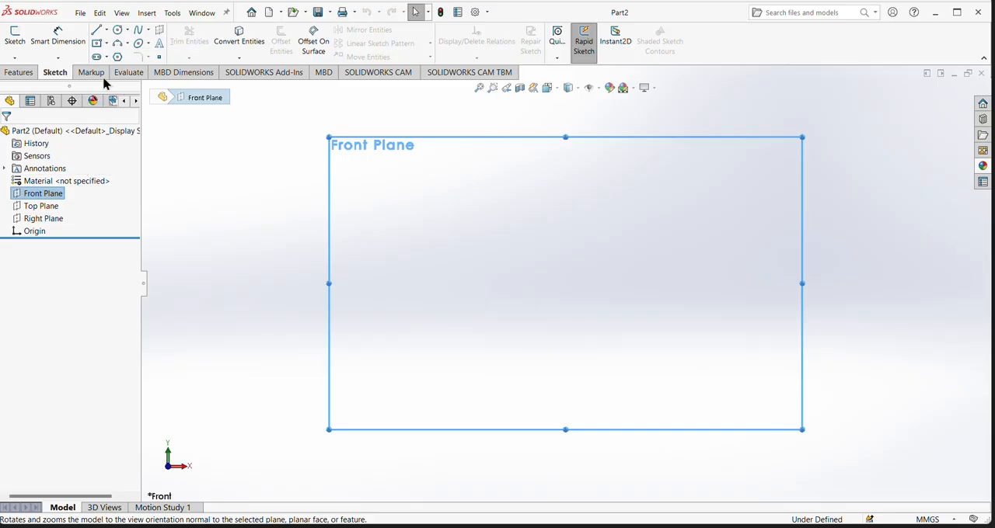
pyautogui.click(118, 30)
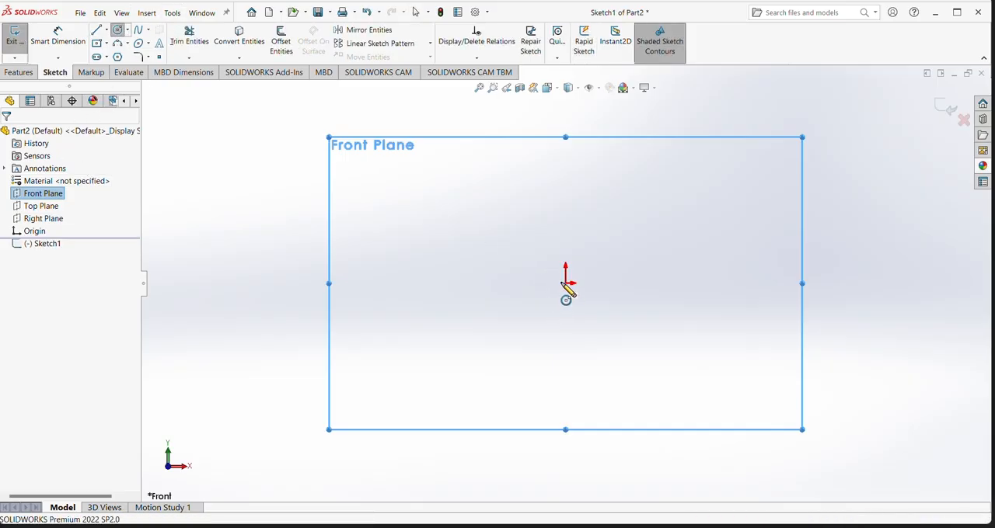
pyautogui.moveTo(565, 284)
pyautogui.mouseDown()
pyautogui.moveTo(602, 307)
pyautogui.moveTo(585, 296)
pyautogui.mouseUp()
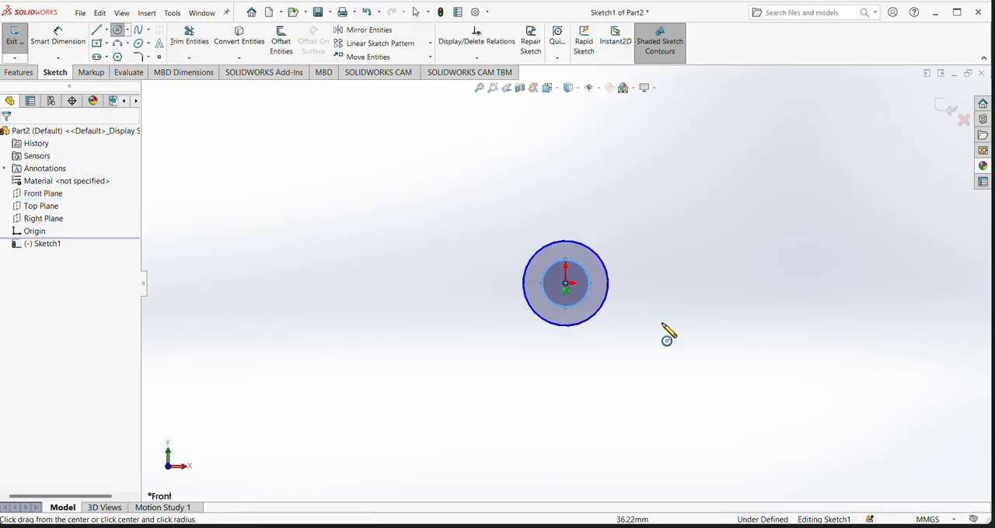
pyautogui.press('Escape')
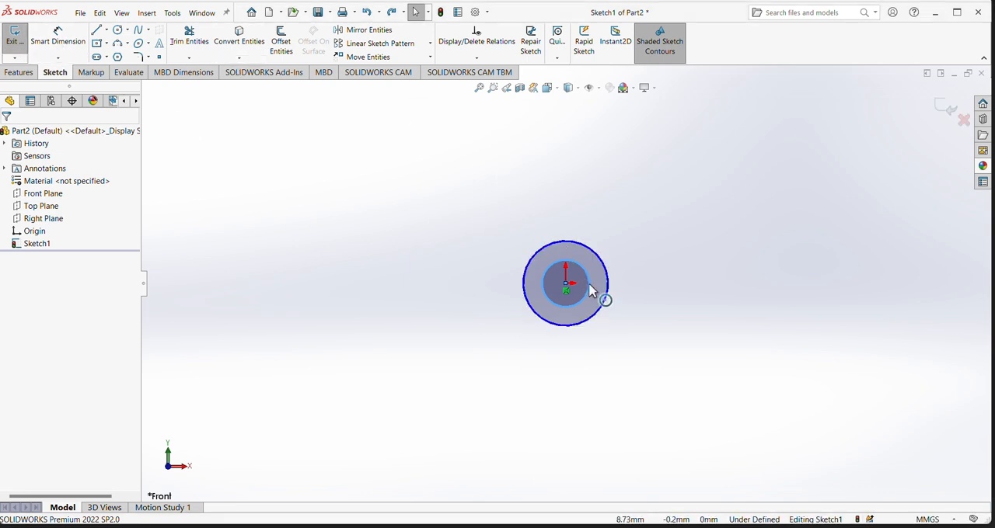
# - Dimension the inner circle's diameter to 15 mm and the outer circle's diameter to 20 mm
pyautogui.click(62, 37)
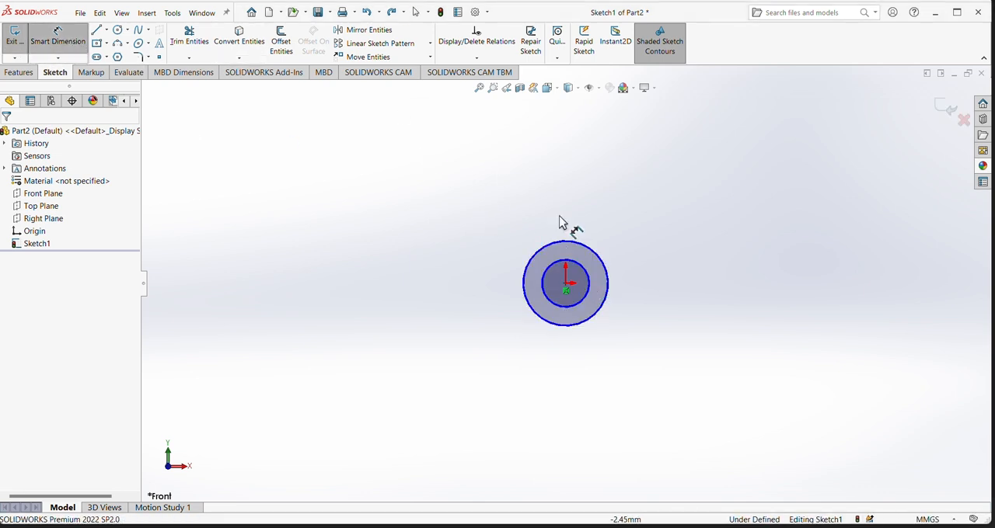
pyautogui.click(588, 286)
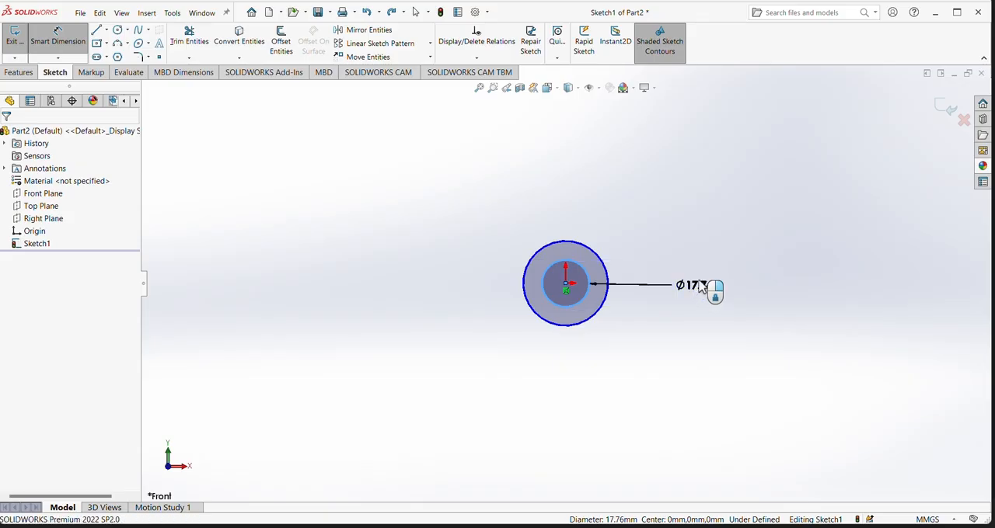
pyautogui.click(701, 288)
pyautogui.write('15')
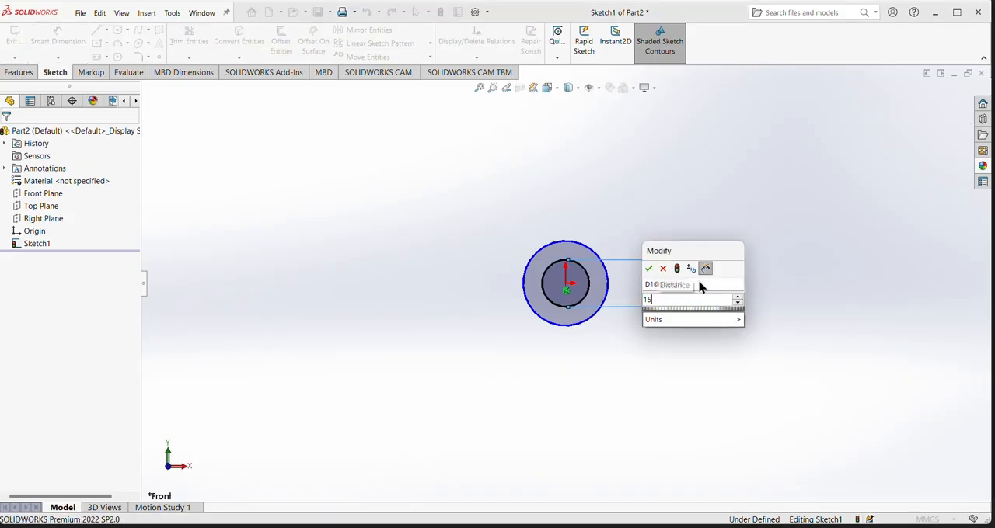
pyautogui.press('Return')
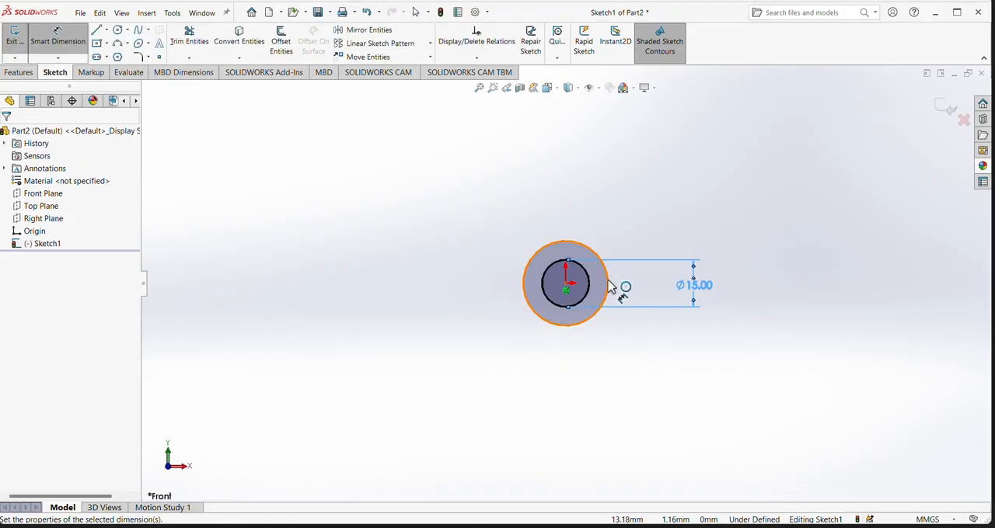
pyautogui.click(640, 282)
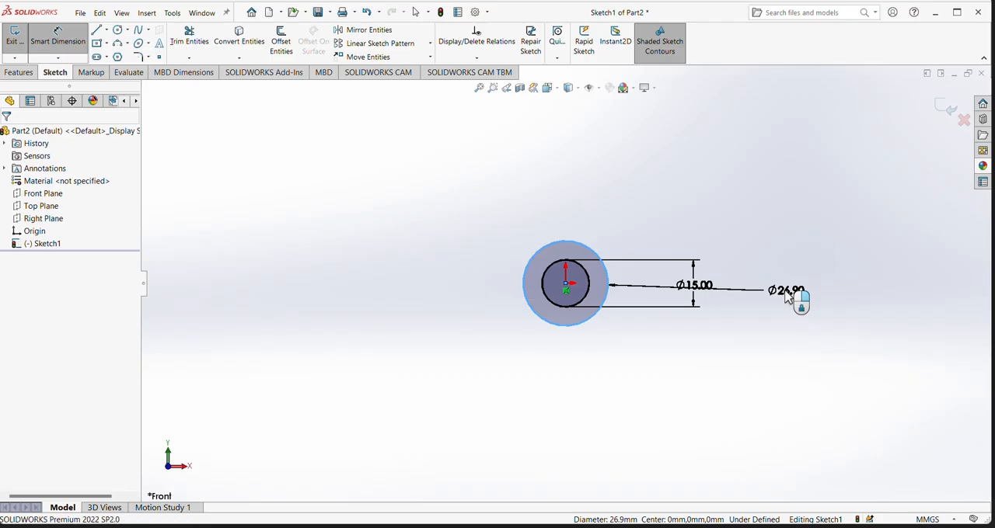
pyautogui.click(786, 299)
pyautogui.write('20')
pyautogui.press('Return')
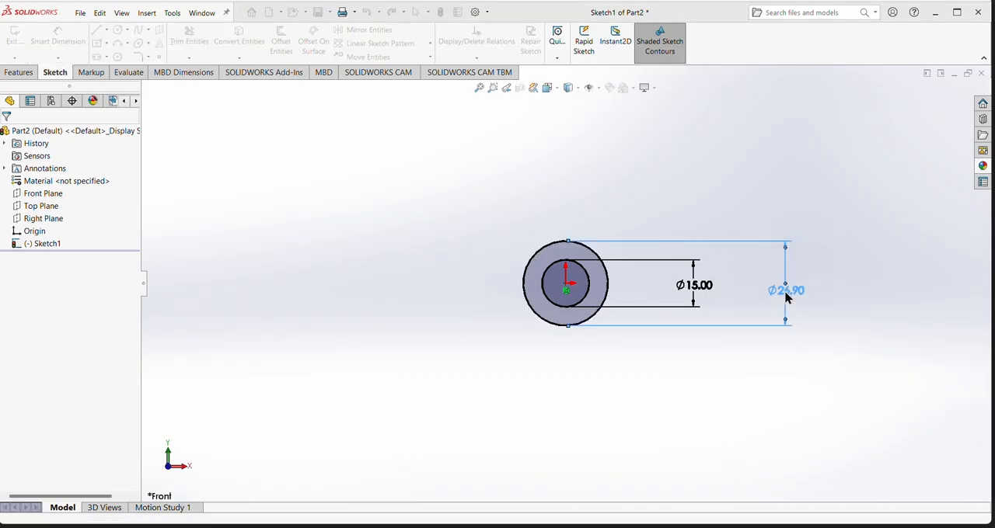
pyautogui.scroll(-3, 548, 285)
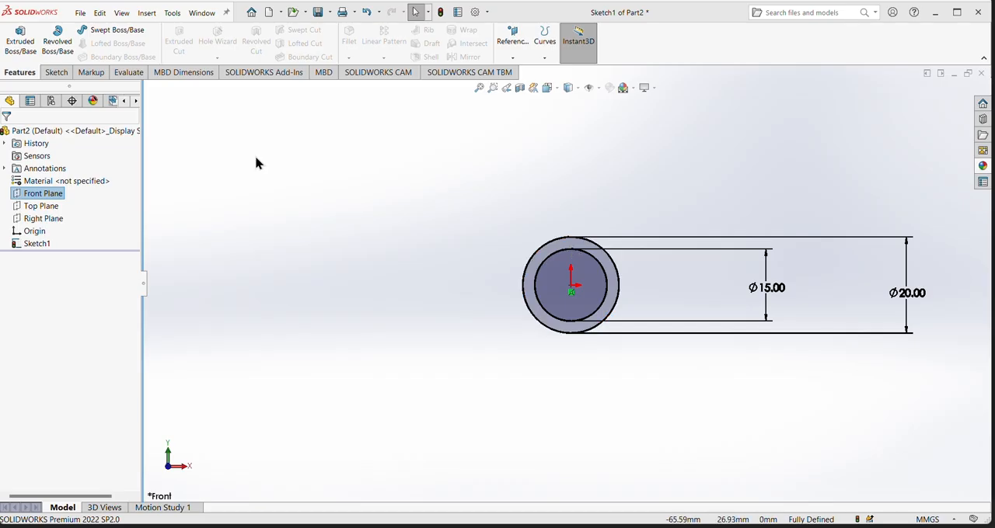
# - Extrude the ring sketch as a boss, Blind to a depth of 10 mm
pyautogui.click(19, 43)
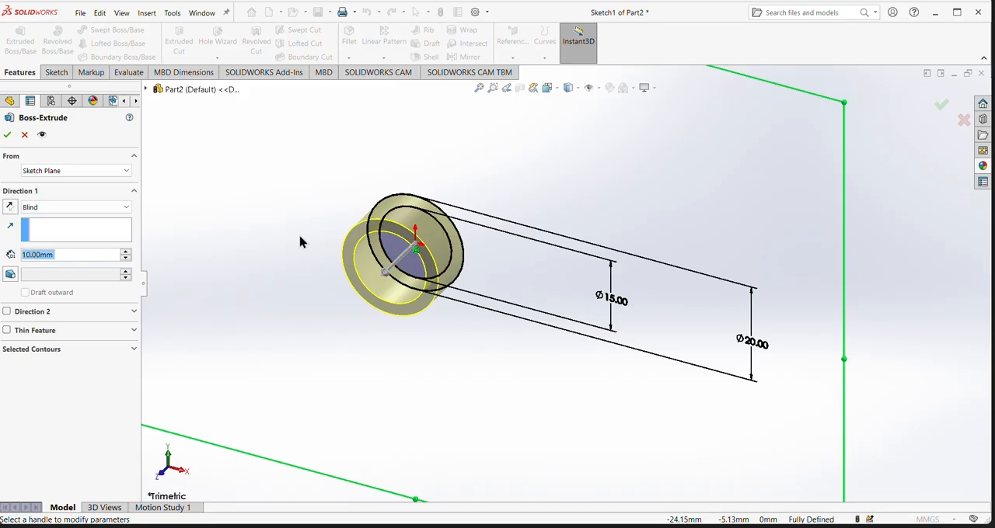
pyautogui.rightClick(30, 258)
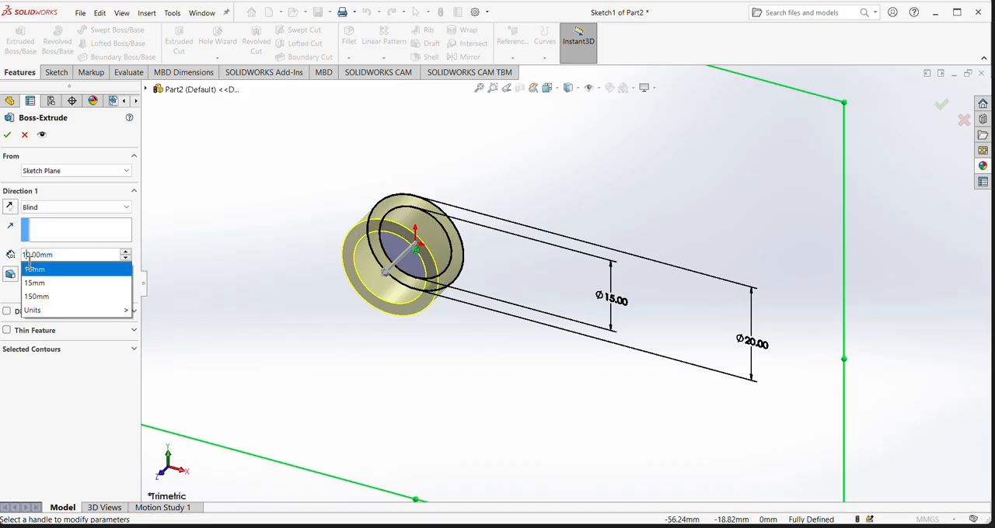
pyautogui.click(10, 135)
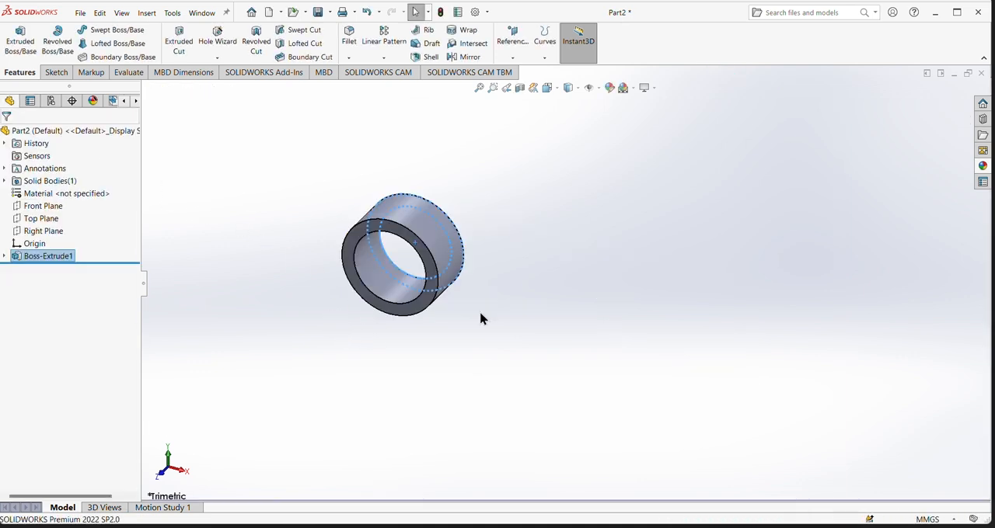
# - Apply a medium gray color from the standard palette to the ring's outer and inner cylindrical faces
pyautogui.moveTo(323, 304); pyautogui.dragTo(337, 319, button='middle')
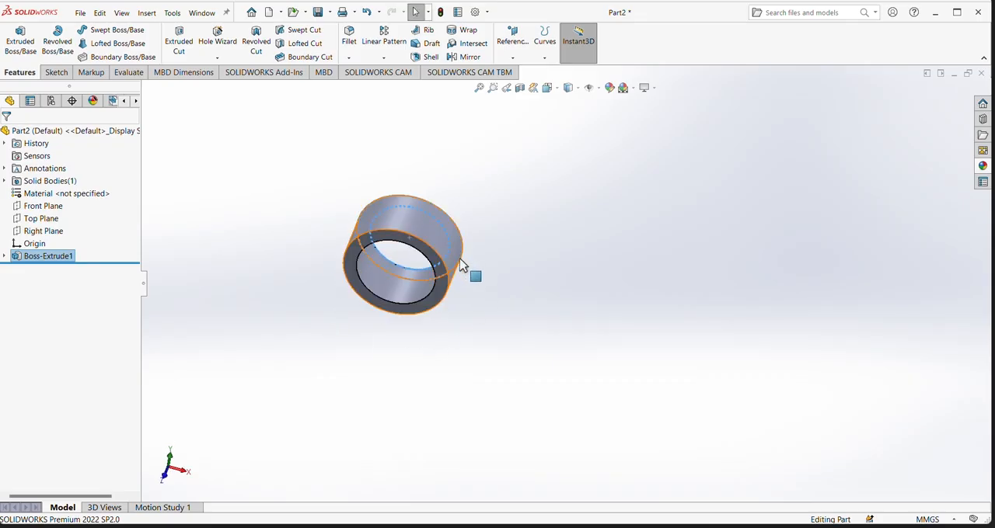
pyautogui.click(497, 243)
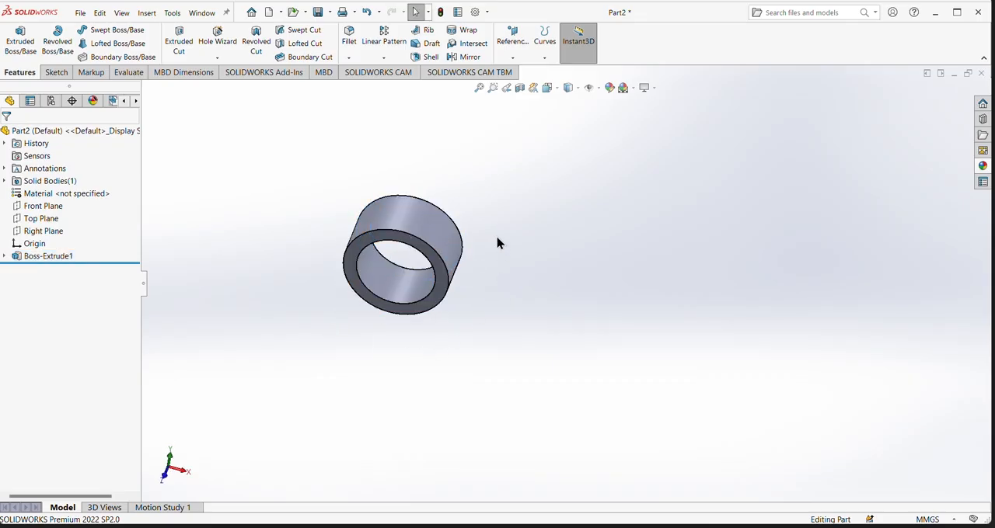
pyautogui.click(413, 220)
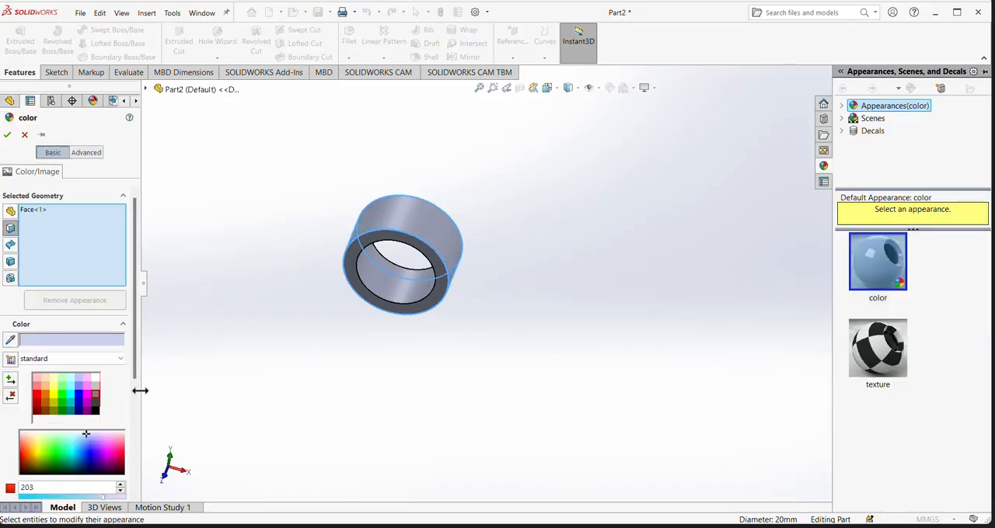
pyautogui.click(96, 400)
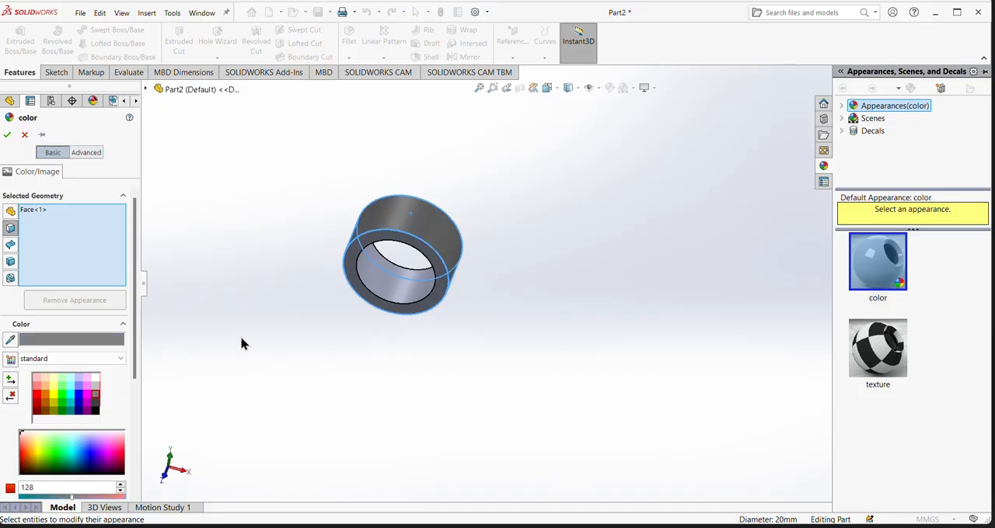
pyautogui.click(400, 289)
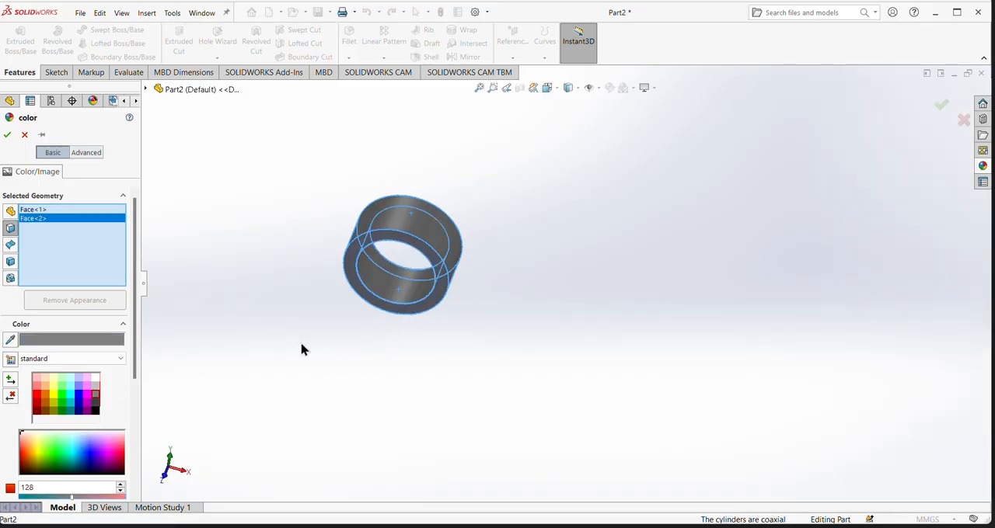
pyautogui.moveTo(302, 350); pyautogui.dragTo(246, 351, button='middle')
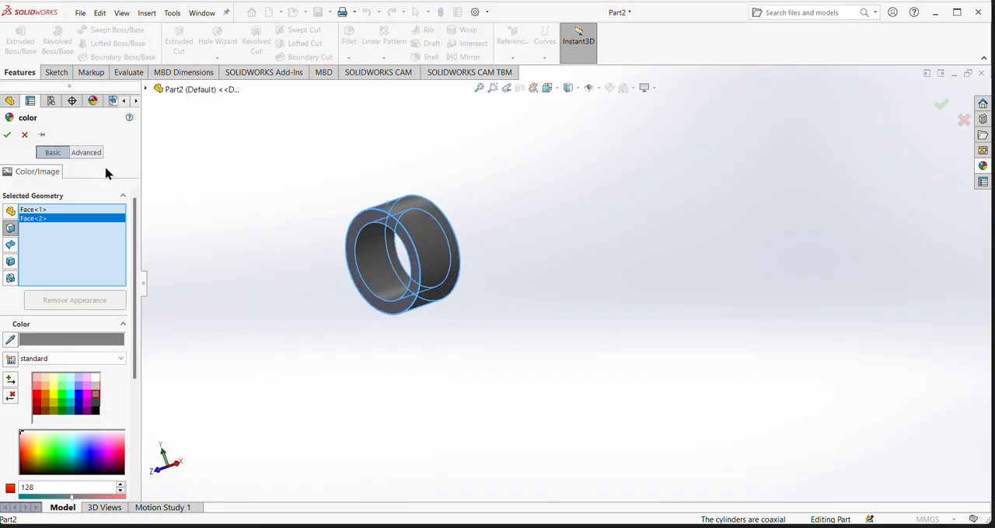
pyautogui.click(7, 135)
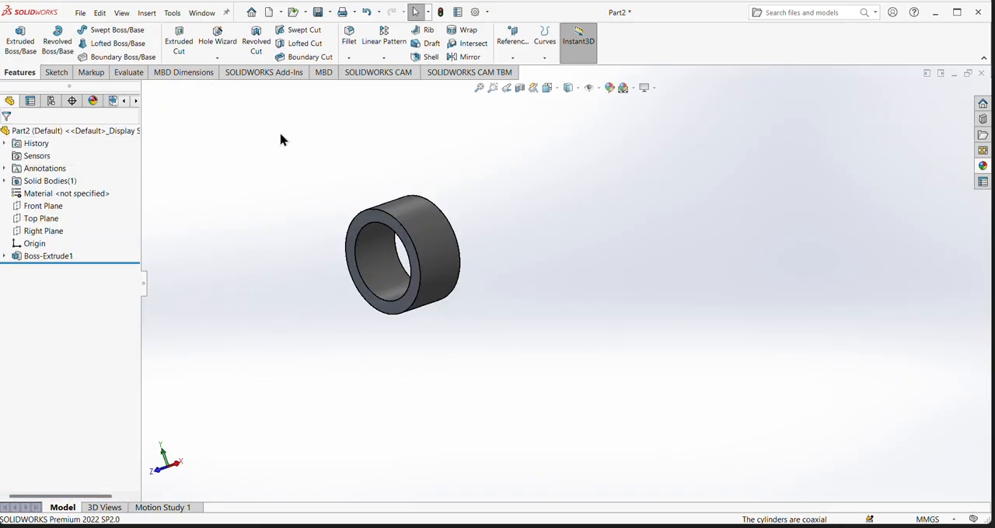
pyautogui.scroll(-4, 311, 284)
pyautogui.scroll(4, 517, 228)
pyautogui.scroll(2, 584, 216)
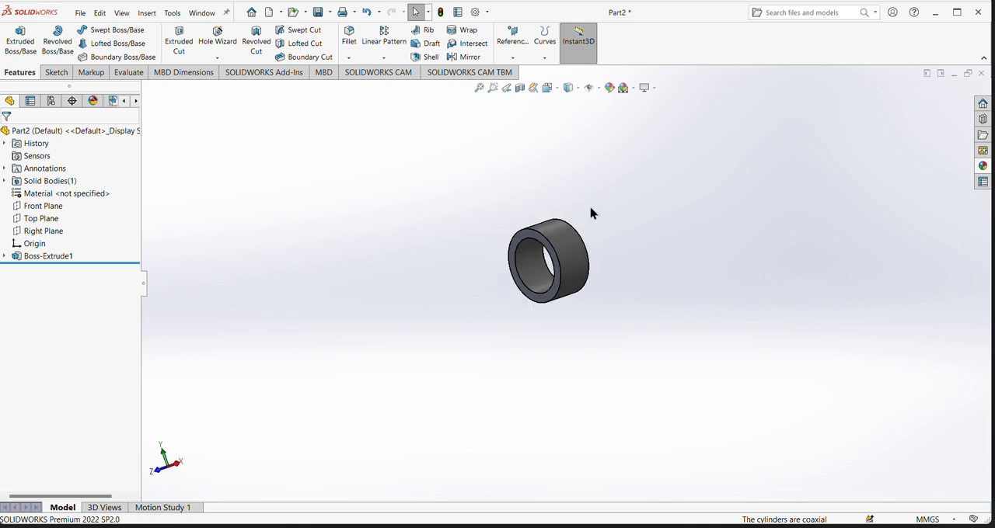
pyautogui.moveTo(611, 232); pyautogui.dragTo(644, 220, button='middle')
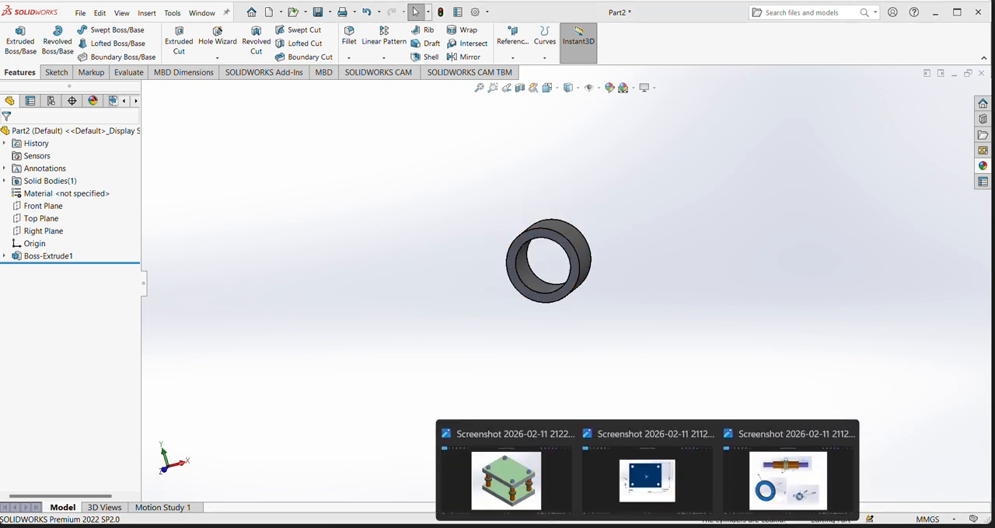
# - Switch to the reference image and examine the large ring's diameters, thickness and edge radius
pyautogui.click(788, 478)
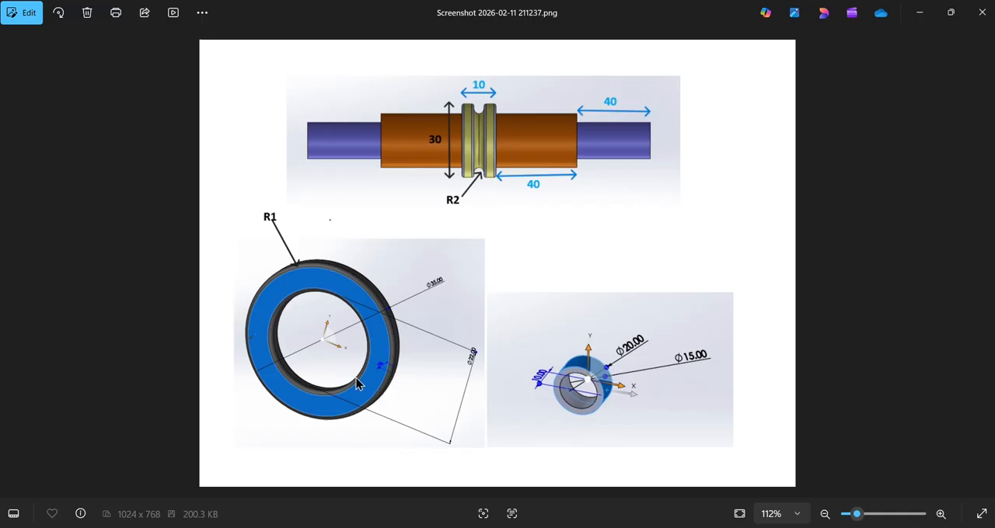
pyautogui.scroll(-1, 373, 375)
pyautogui.scroll(5, 381, 378)
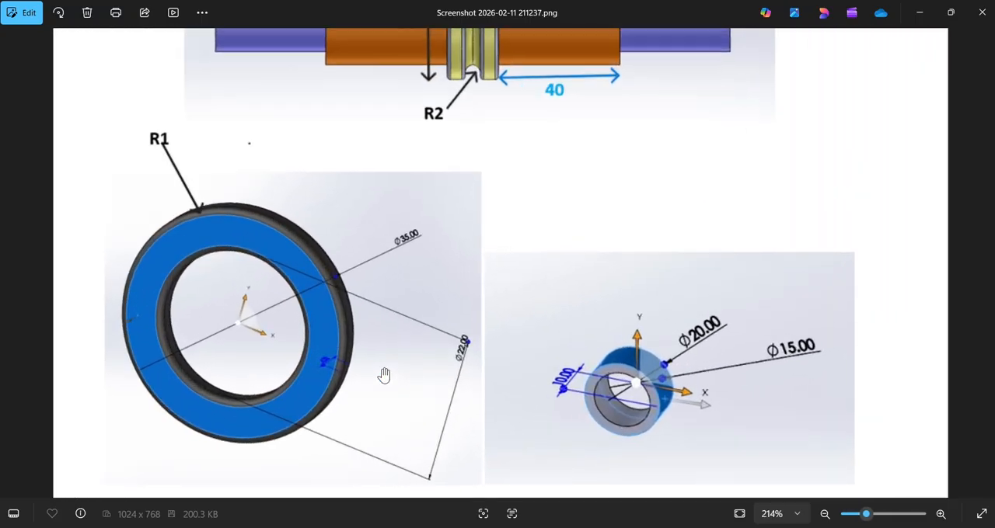
pyautogui.scroll(2, 274, 353)
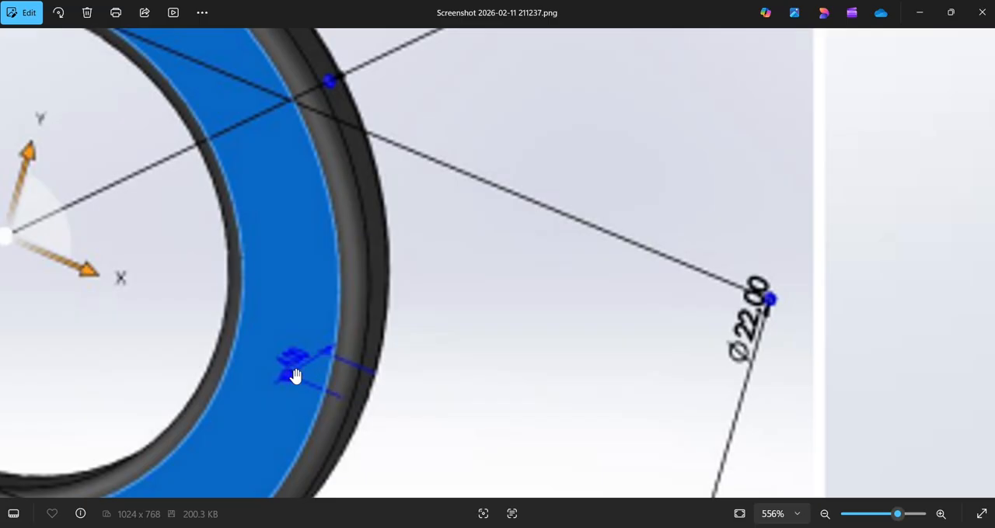
pyautogui.scroll(-4, 295, 376)
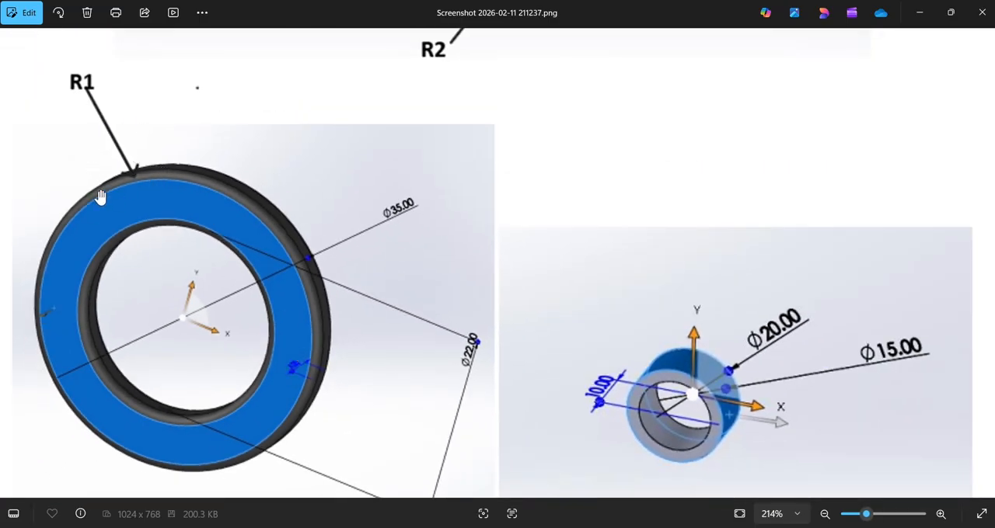
# - Leave the reference image, switch back to SOLIDWORKS and save the small ring part as a2
pyautogui.scroll(-3, 95, 103)
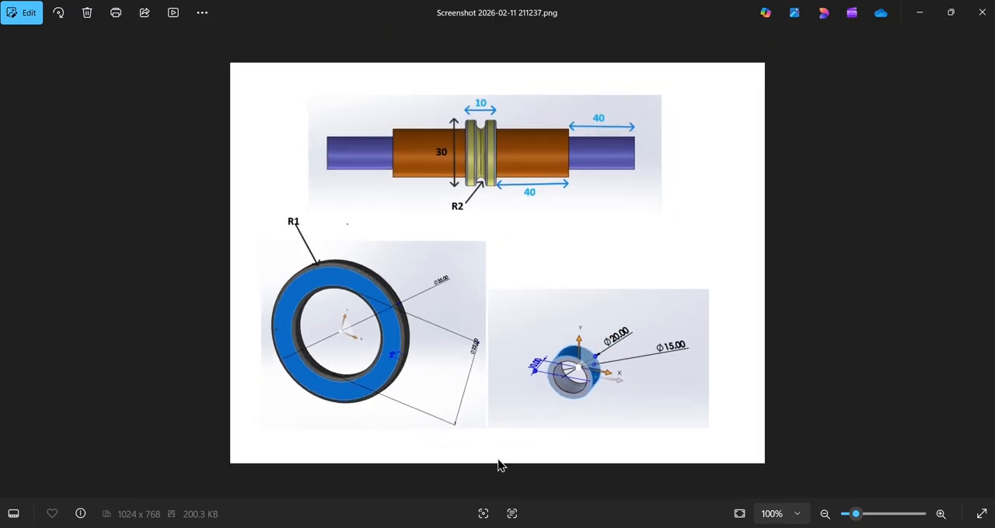
pyautogui.hotkey('alt', 'Tab')
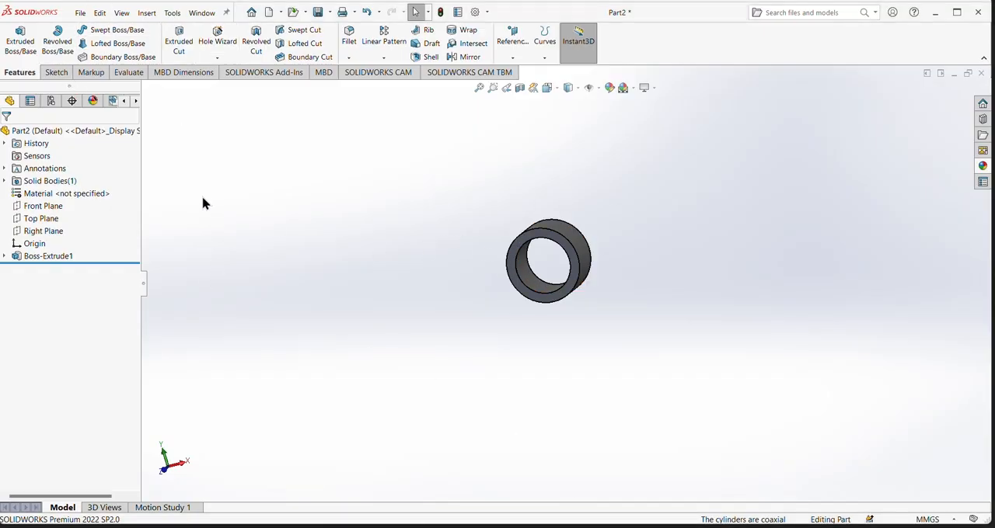
pyautogui.click(78, 13)
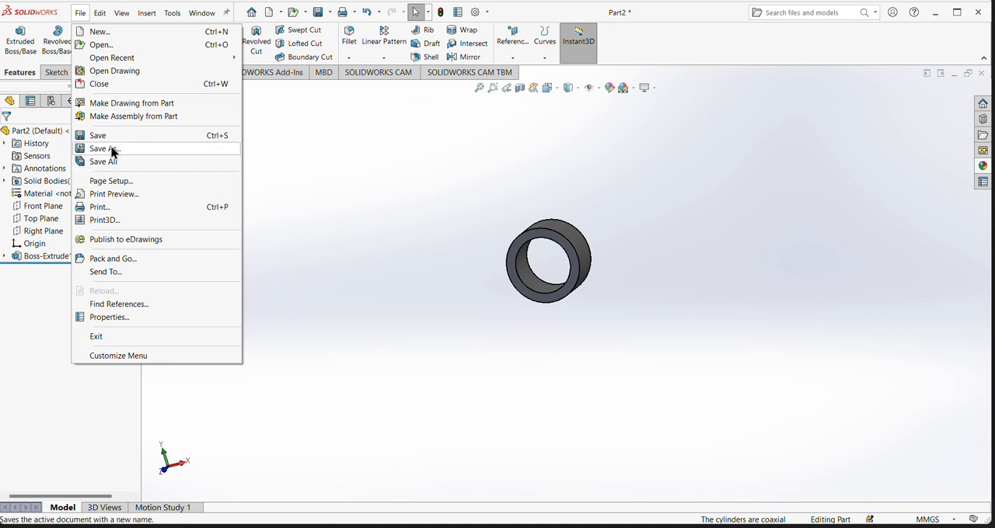
pyautogui.click(104, 136)
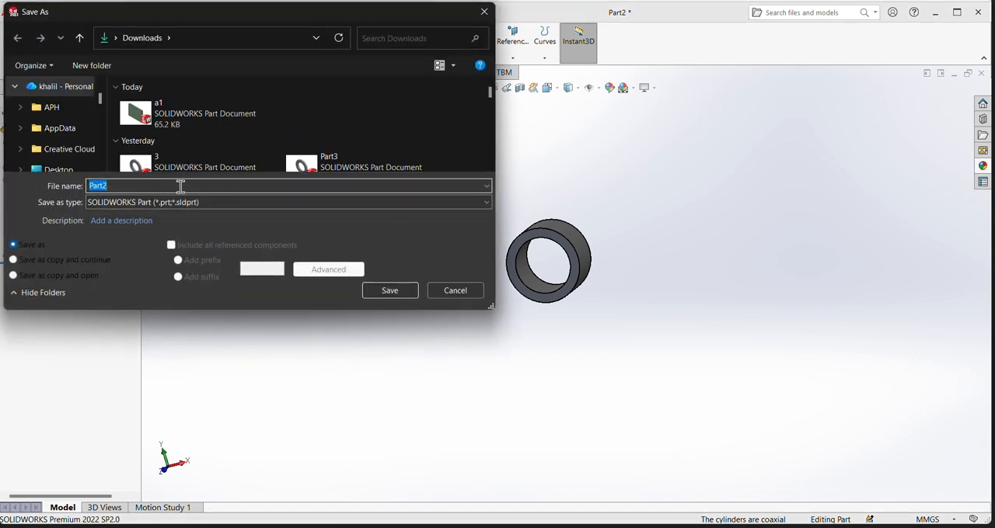
pyautogui.write('a2')
pyautogui.press('Return')
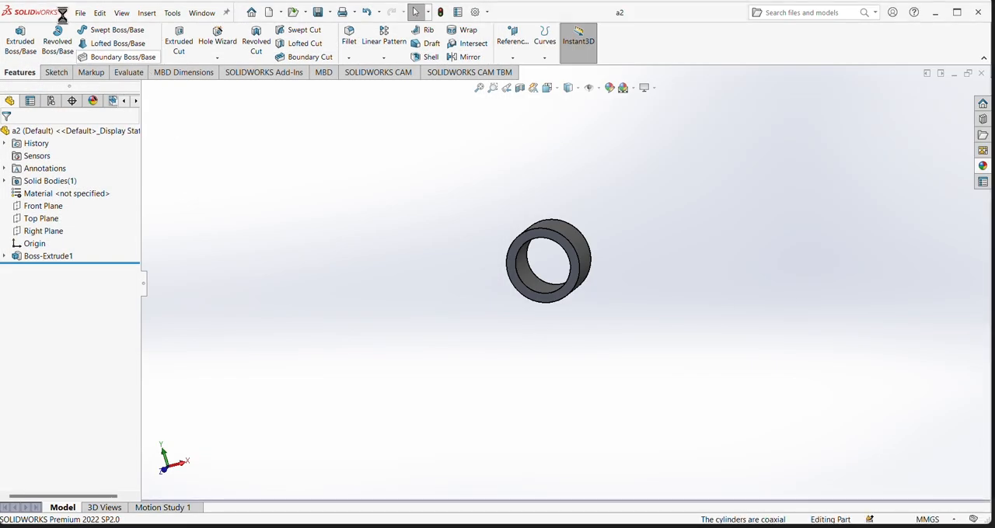
# - Create a new part document for the large ring
pyautogui.click(79, 13)
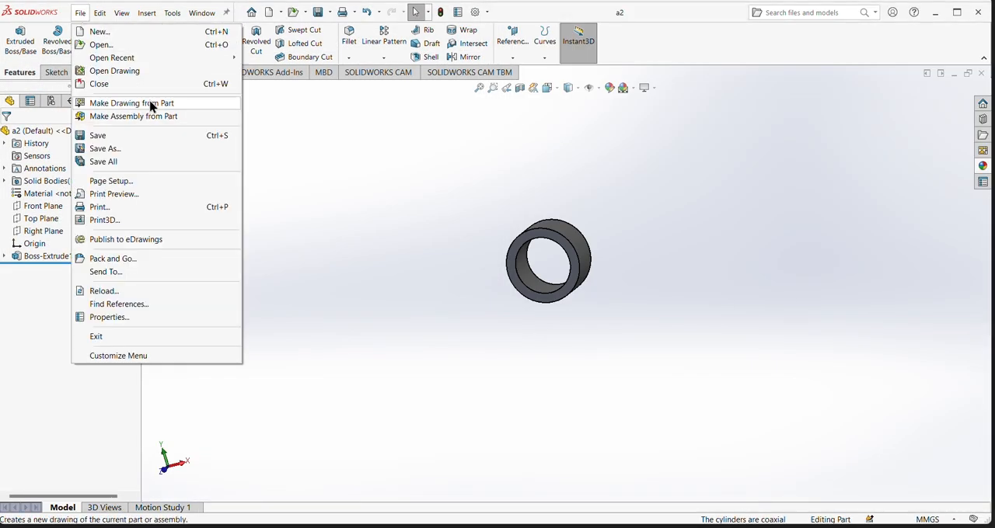
pyautogui.click(94, 34)
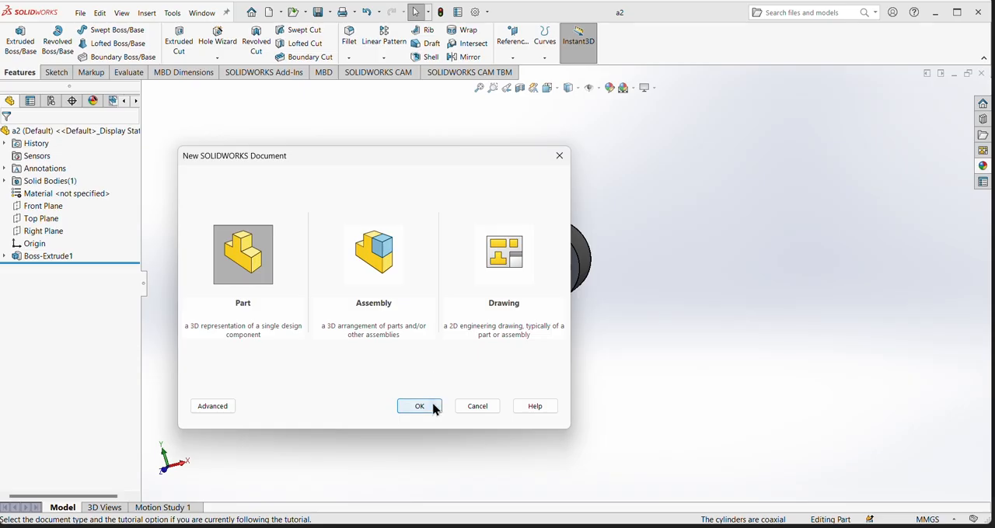
pyautogui.click(434, 409)
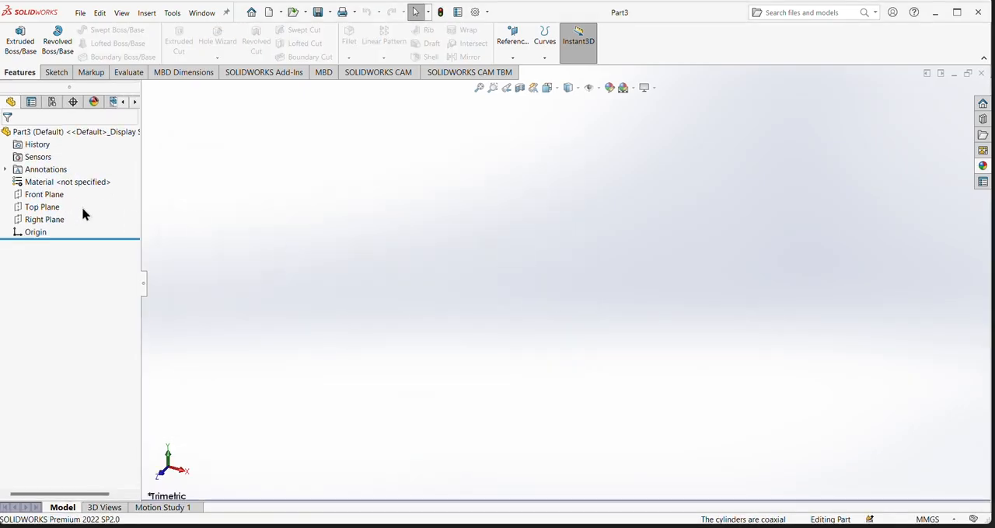
# - Sketch two concentric circles at the origin on the Front Plane, about 55 mm and 83 mm in diameter
pyautogui.click(35, 195)
pyautogui.click(88, 180)
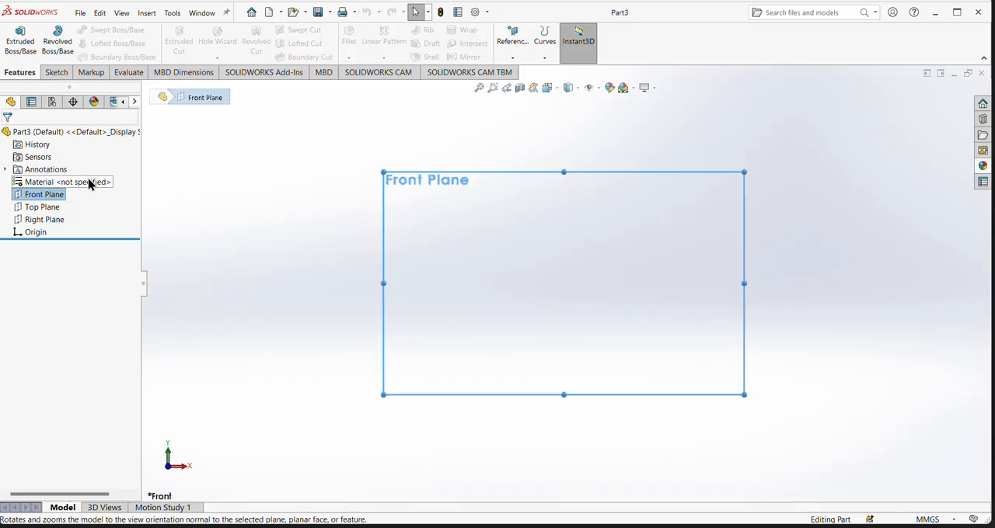
pyautogui.click(53, 73)
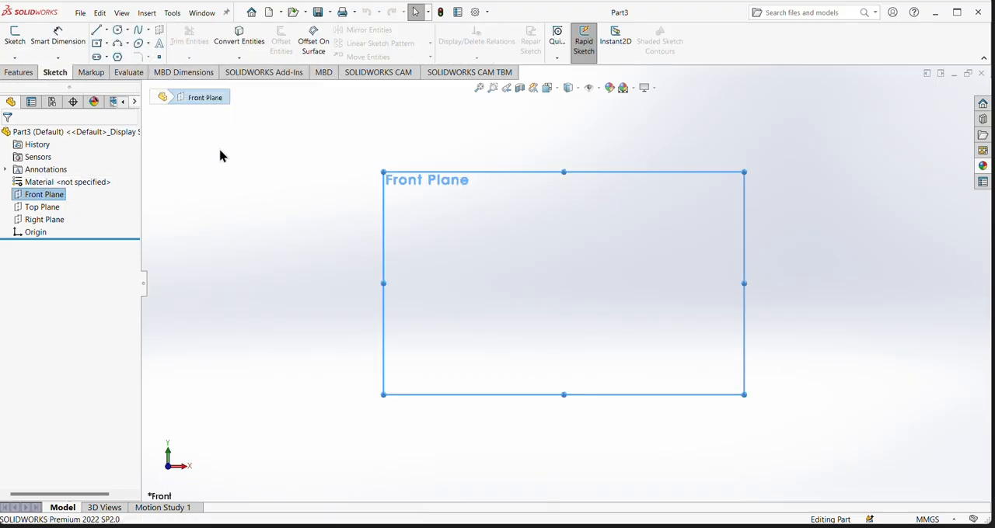
pyautogui.click(121, 13)
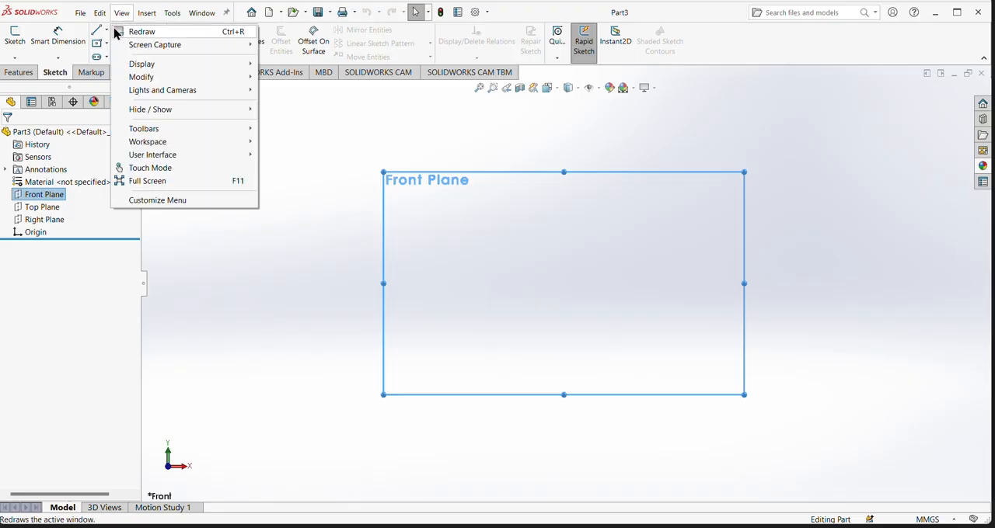
pyautogui.click(119, 32)
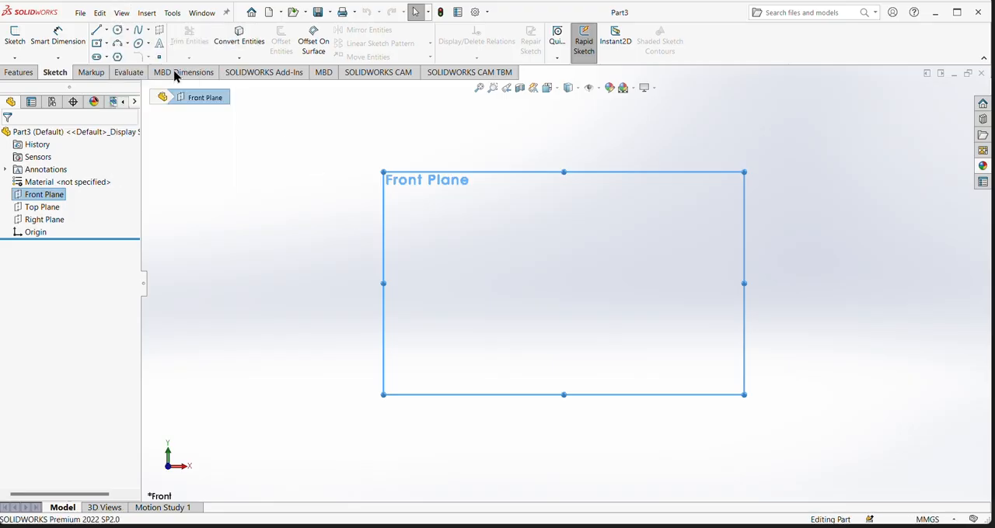
pyautogui.click(31, 196)
pyautogui.click(118, 32)
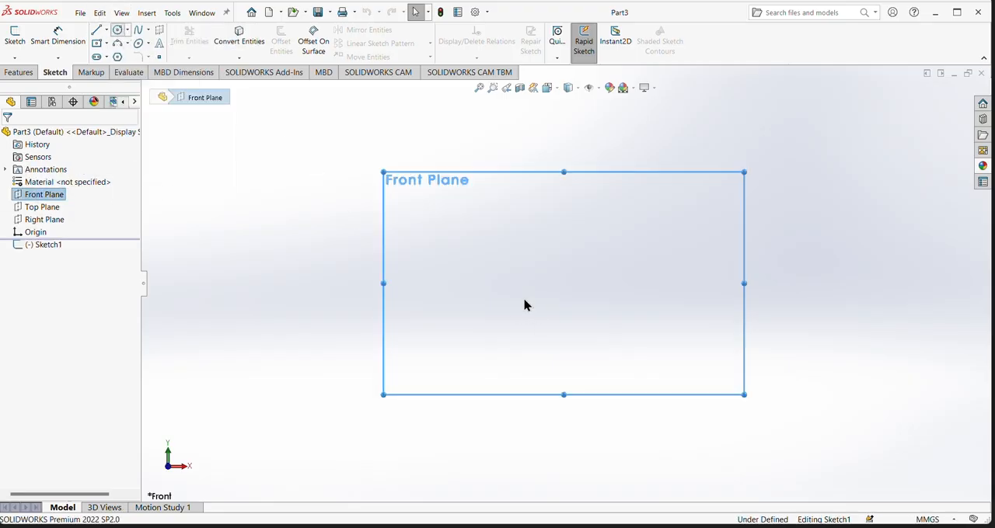
pyautogui.click(565, 282)
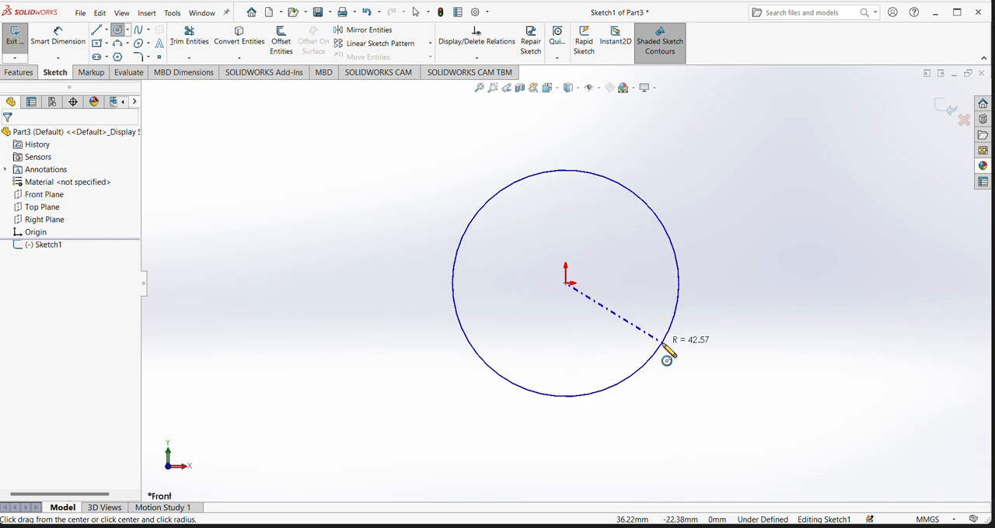
pyautogui.click(628, 319)
pyautogui.click(566, 285)
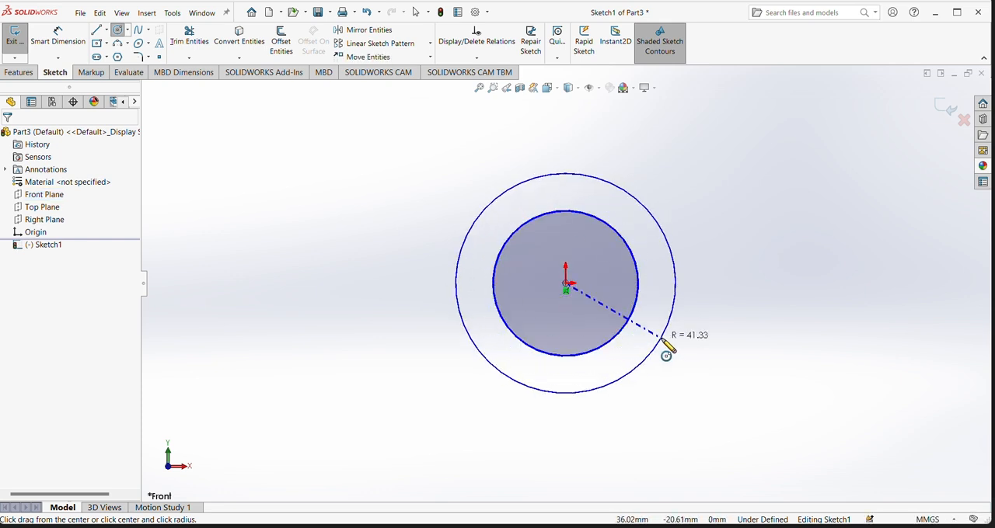
pyautogui.click(656, 351)
# - Dimension the inner circle's diameter to 15 mm and the outer circle's diameter to 35 mm
pyautogui.click(53, 39)
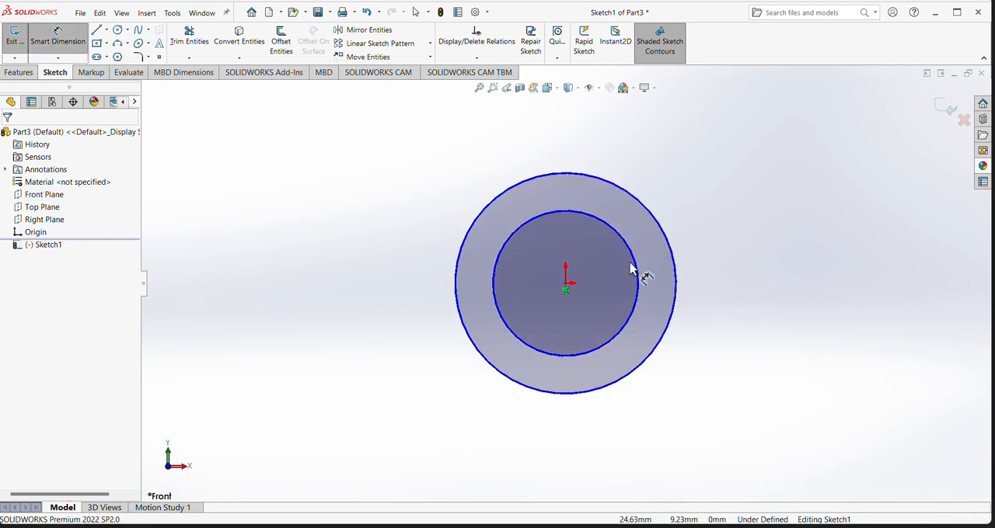
pyautogui.click(639, 286)
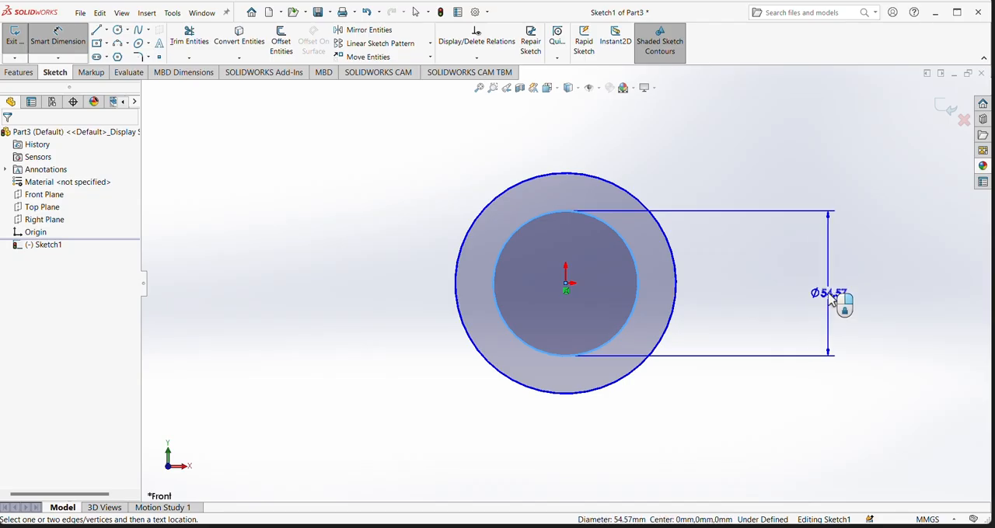
pyautogui.click(829, 301)
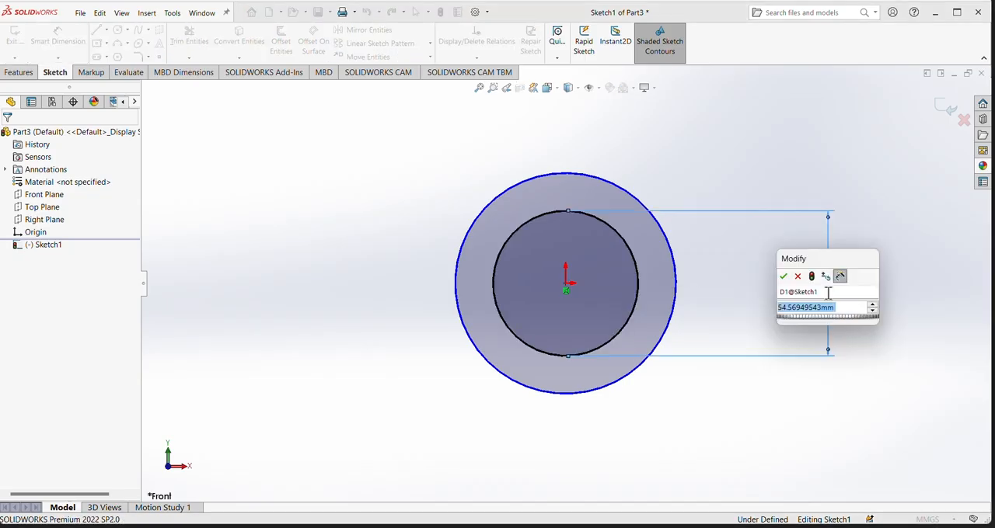
pyautogui.write('15')
pyautogui.press('Return')
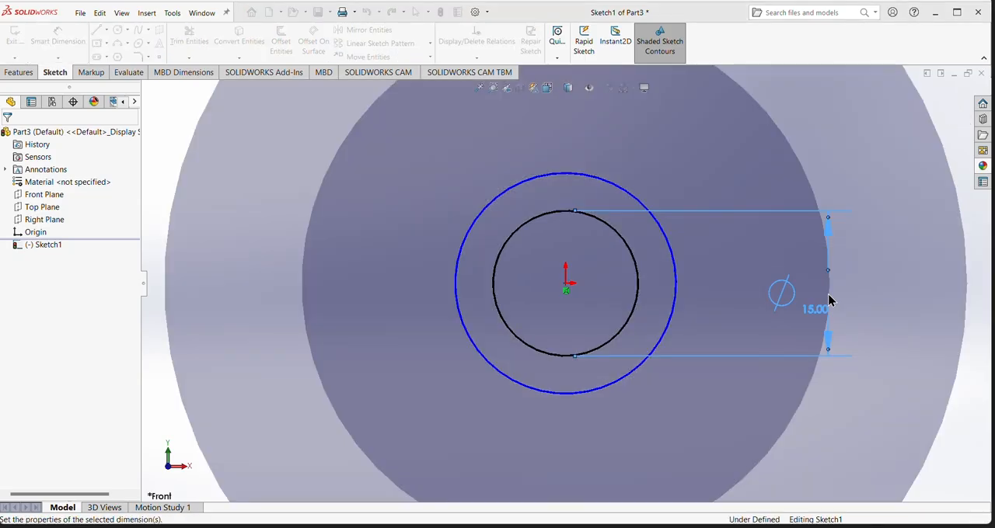
pyautogui.click(668, 310)
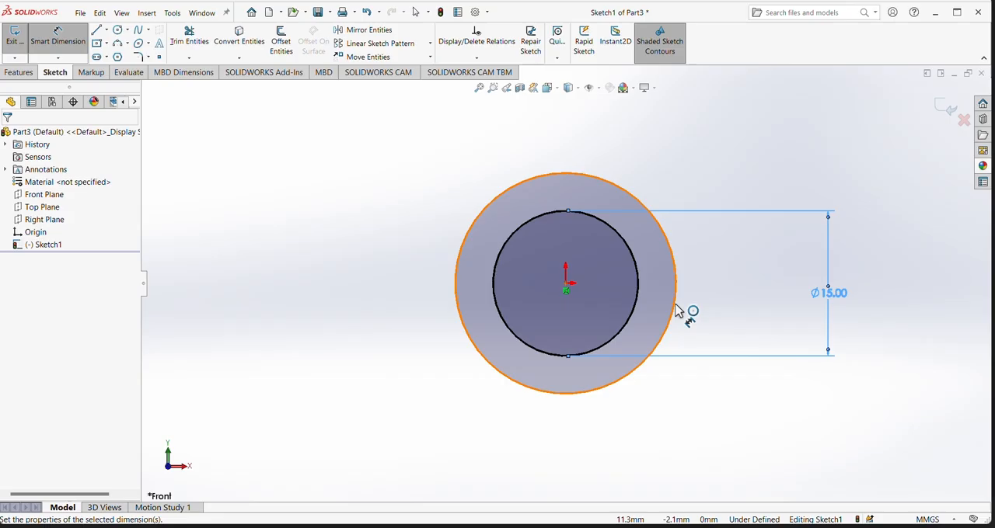
pyautogui.click(898, 315)
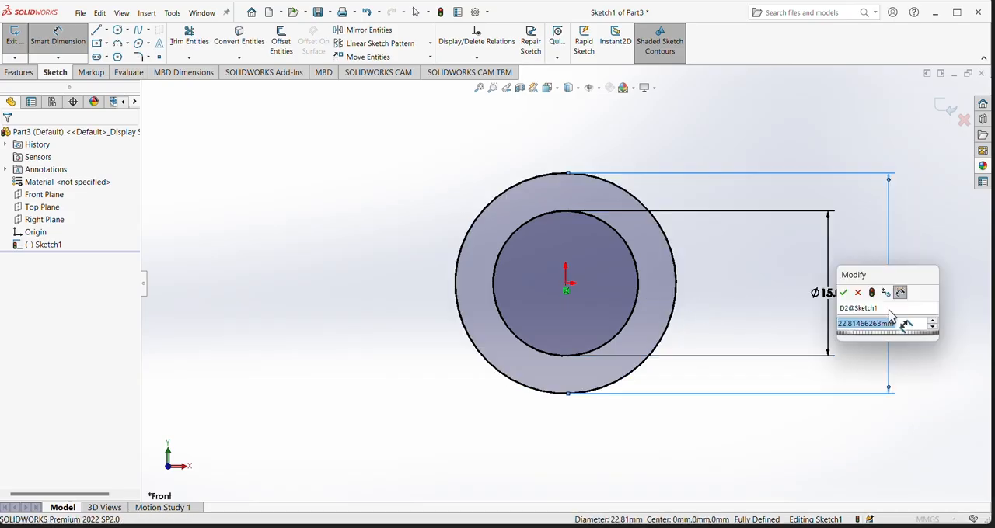
pyautogui.write('36')
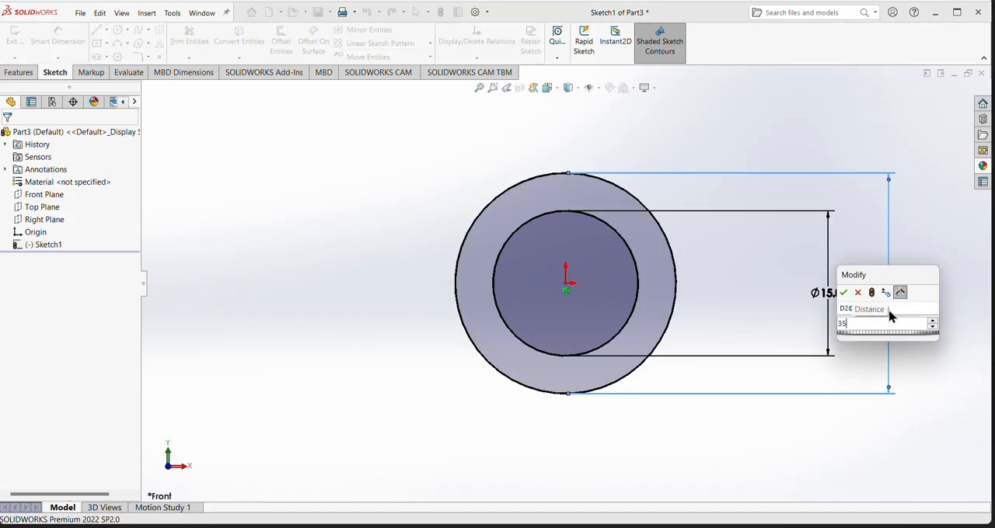
pyautogui.press('Return')
# - Extrude the large ring sketch as a boss, Blind to a depth of 4 mm
pyautogui.scroll(3, 565, 268)
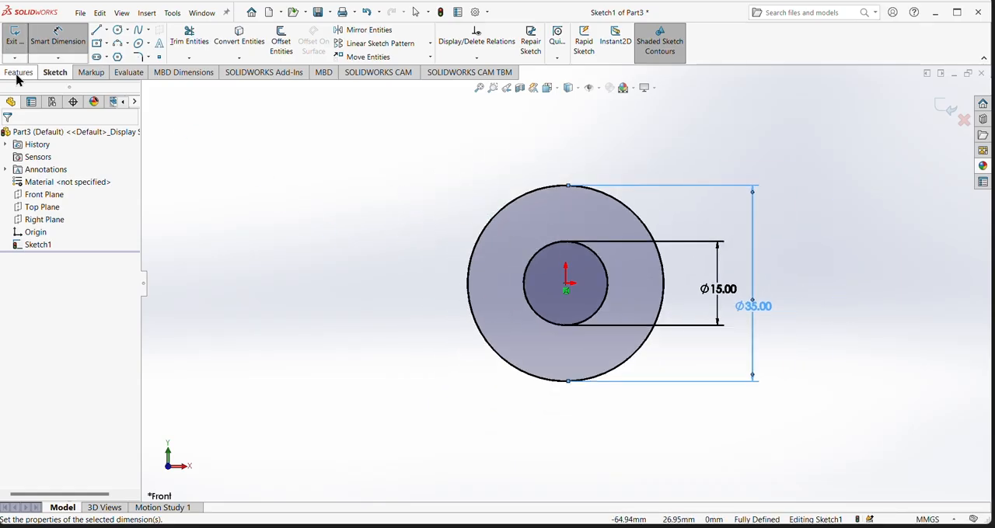
pyautogui.click(18, 74)
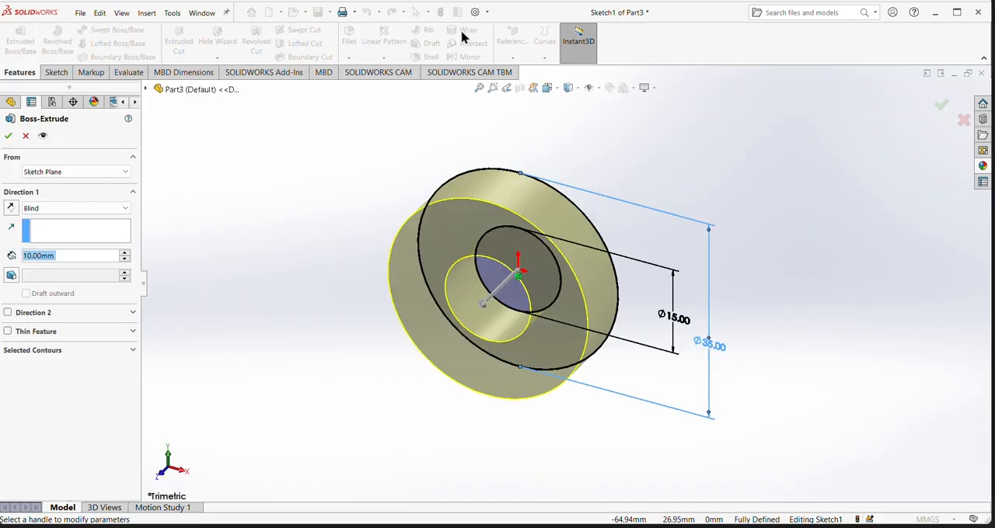
pyautogui.click(34, 258)
pyautogui.press('BackSpace')
pyautogui.press('BackSpace')
pyautogui.write('4')
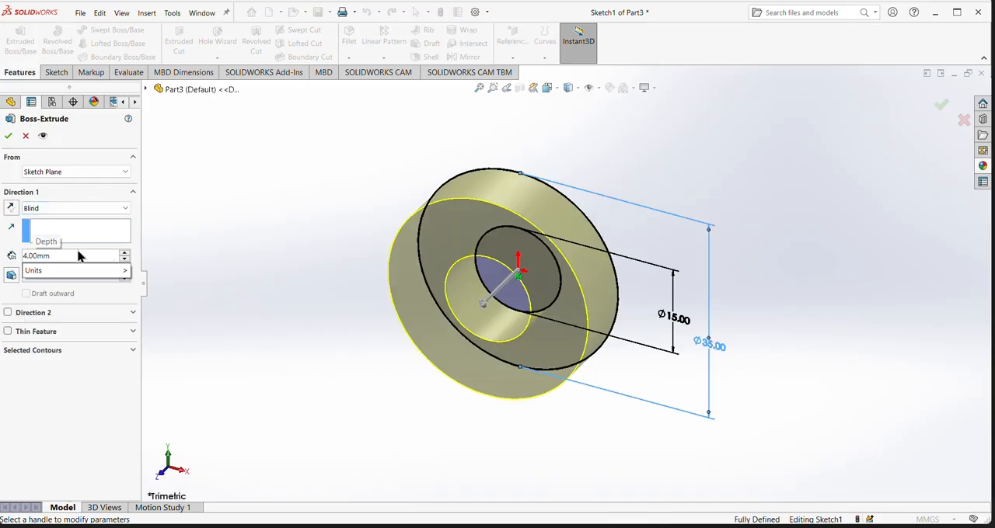
pyautogui.press('Return')
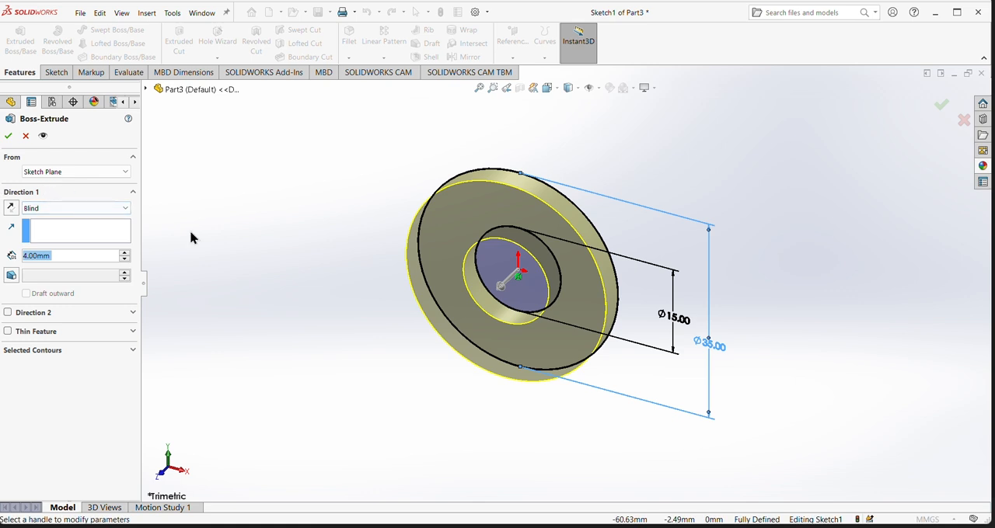
pyautogui.press('Return')
# - Fillet all four circular edges of the ring, inner and outer on both sides, with a 1 mm radius
pyautogui.moveTo(336, 378); pyautogui.dragTo(330, 354, button='middle')
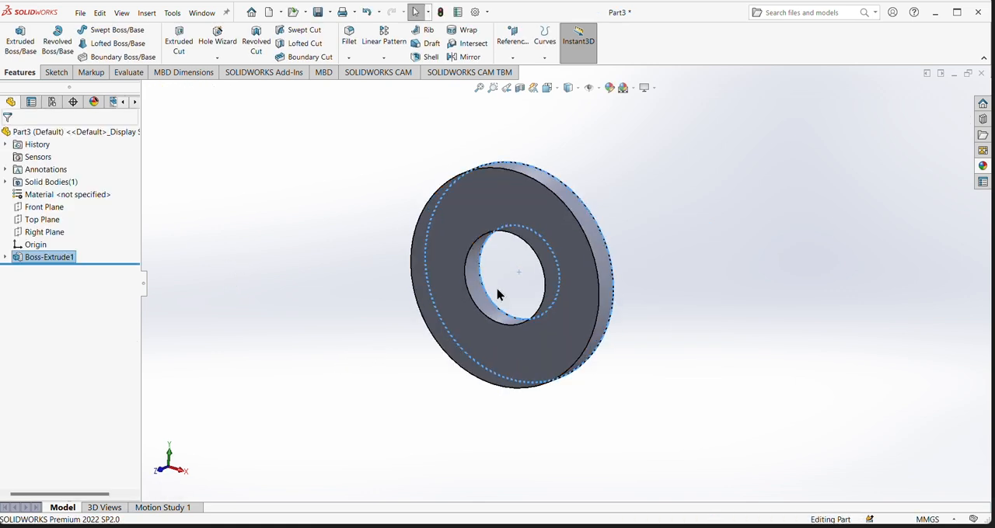
pyautogui.click(365, 311)
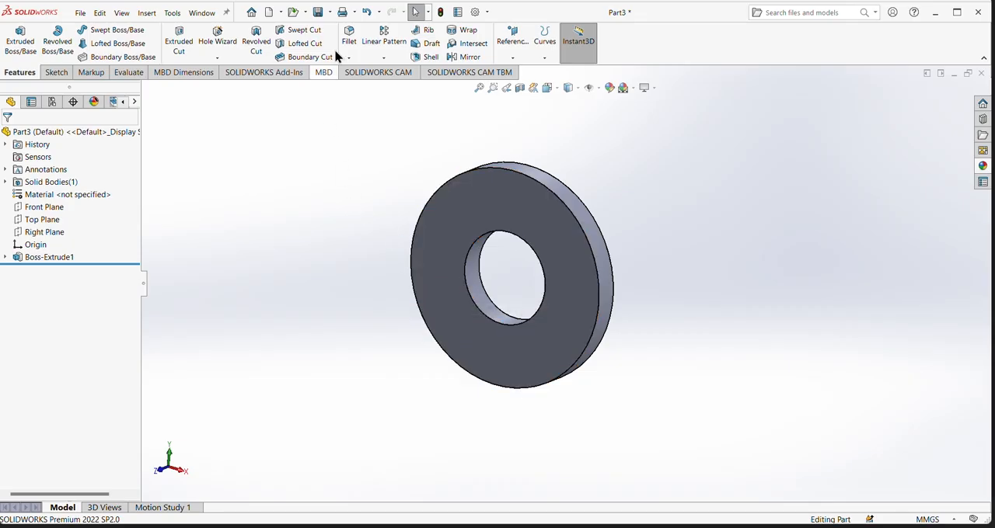
pyautogui.click(358, 43)
pyautogui.click(467, 264)
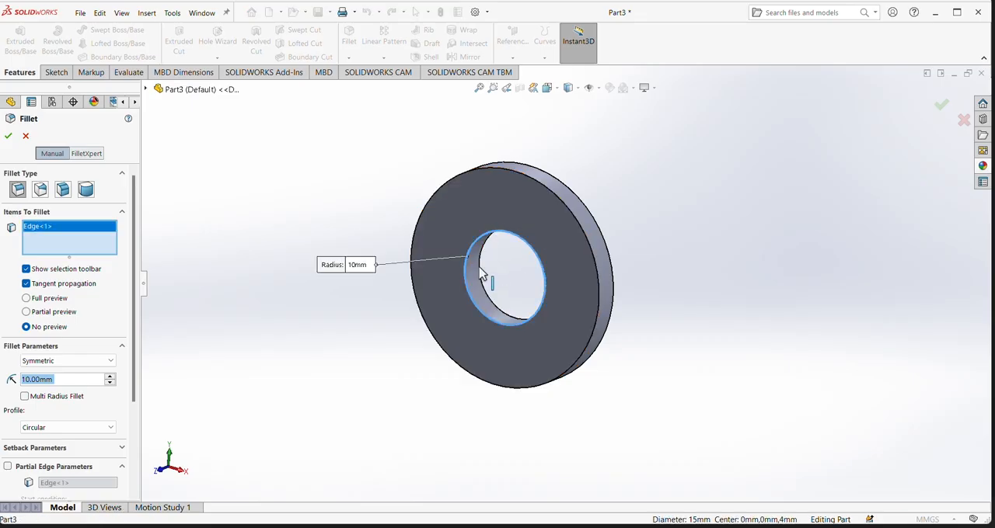
pyautogui.click(483, 274)
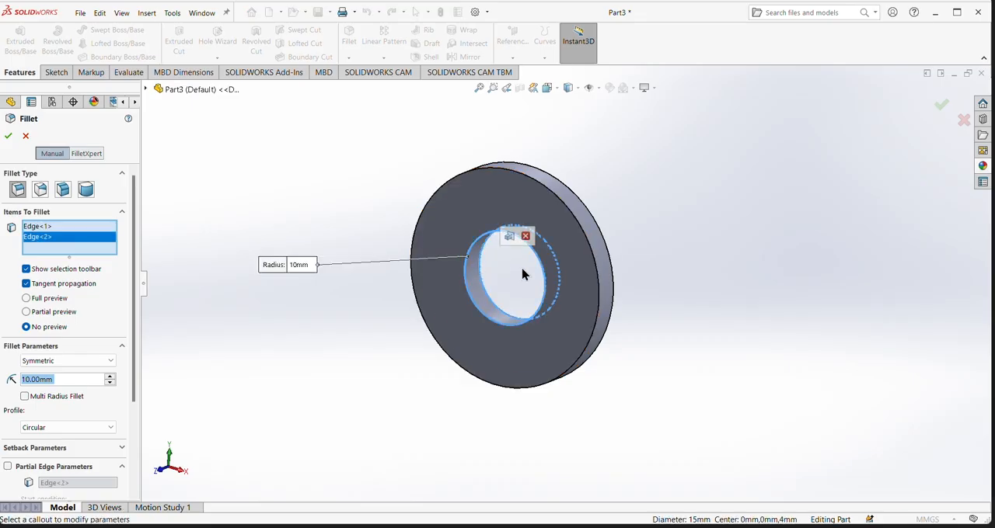
pyautogui.click(606, 283)
pyautogui.click(612, 283)
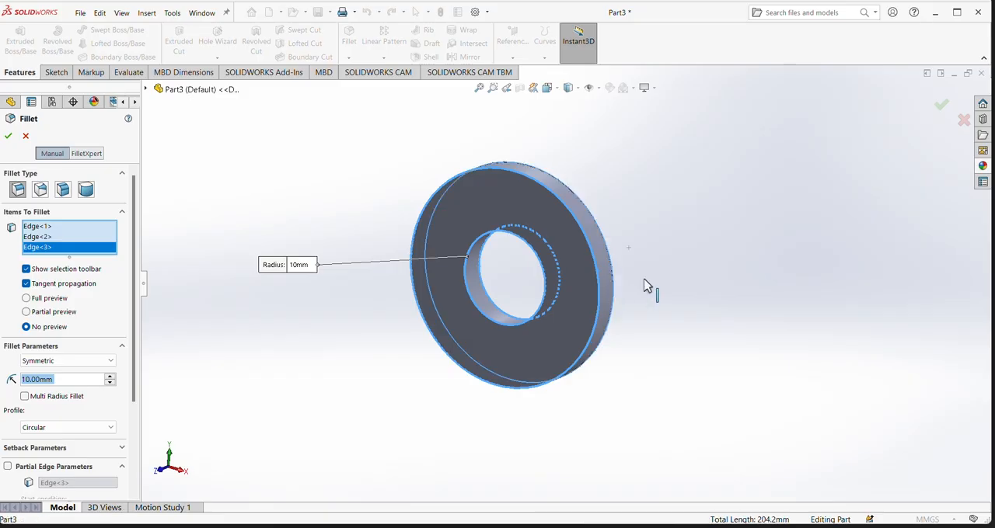
pyautogui.moveTo(681, 282); pyautogui.dragTo(546, 282, button='middle')
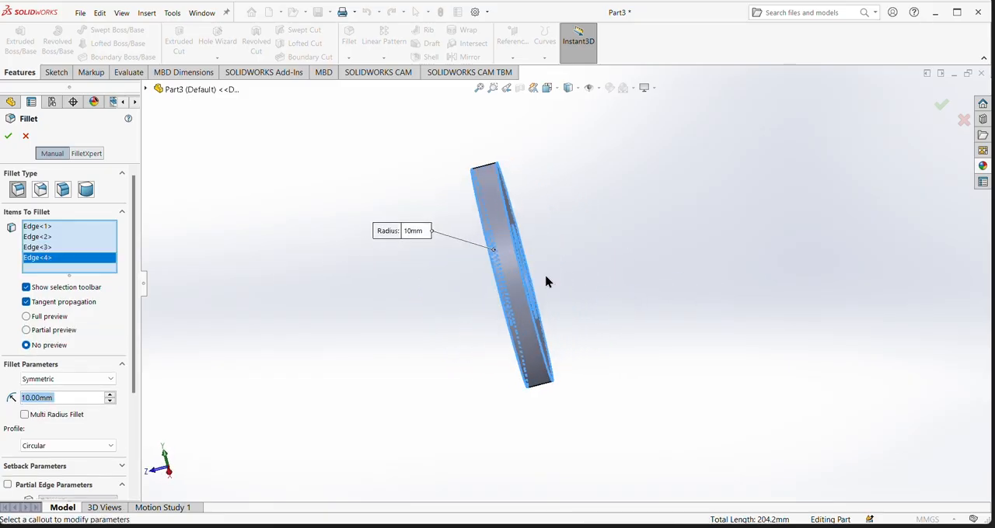
pyautogui.click(31, 400)
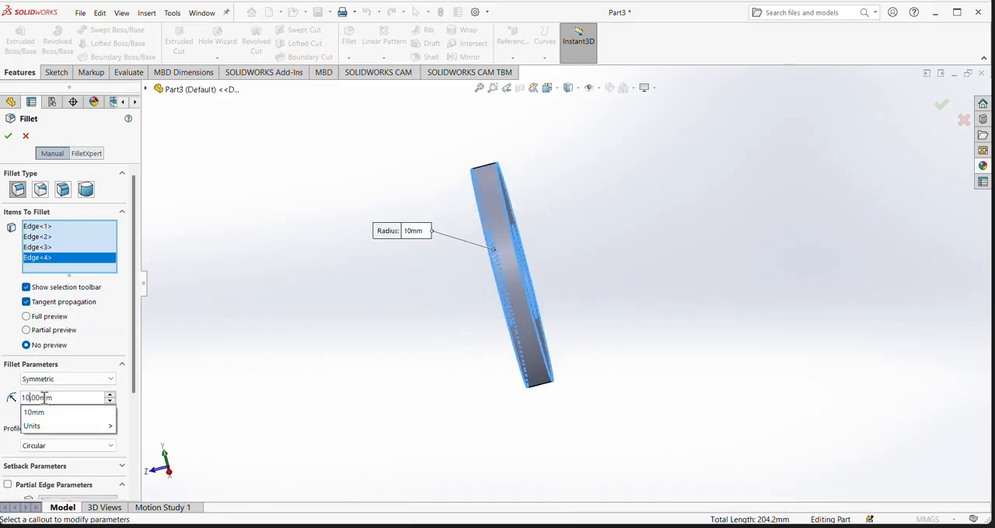
pyautogui.press('BackSpace')
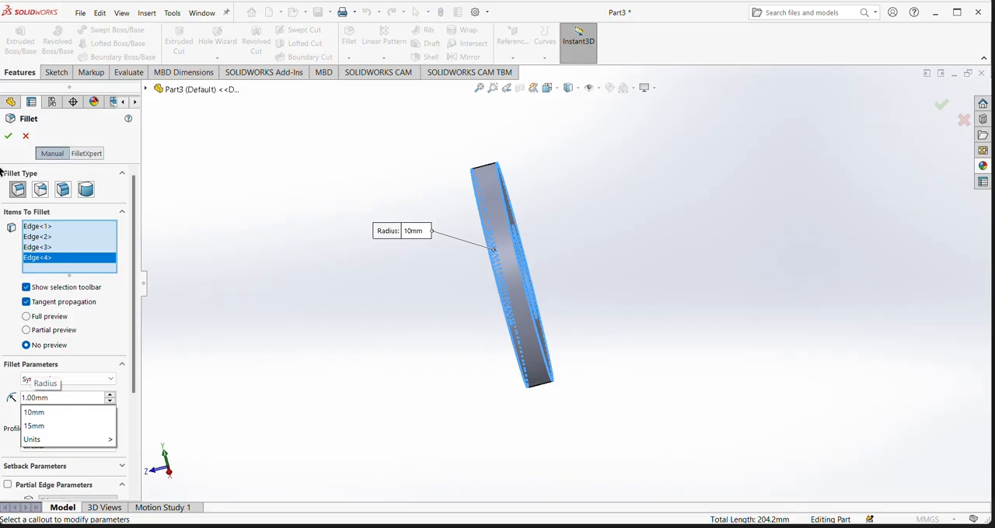
pyautogui.click(7, 138)
pyautogui.click(9, 138)
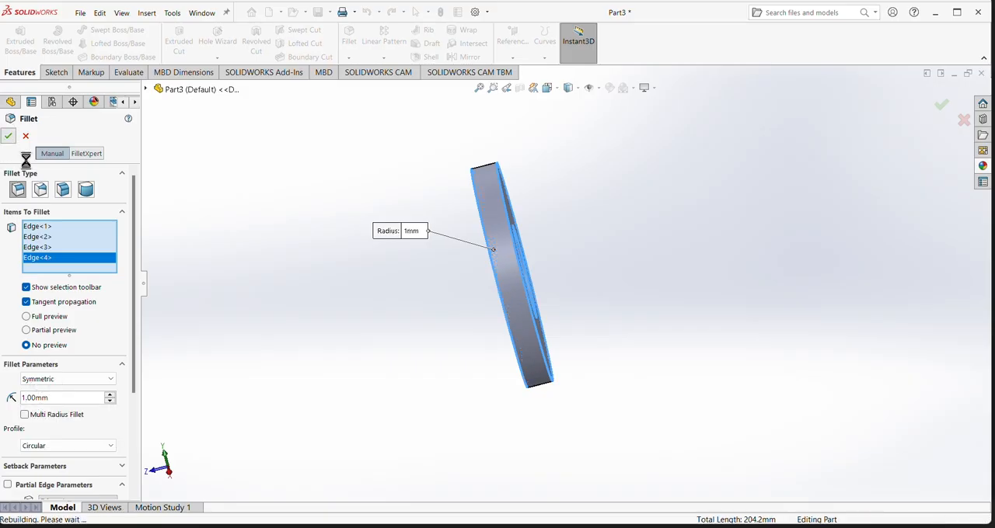
# - Color both flat annular faces of the ring cyan
pyautogui.moveTo(344, 354); pyautogui.dragTo(391, 318, button='middle')
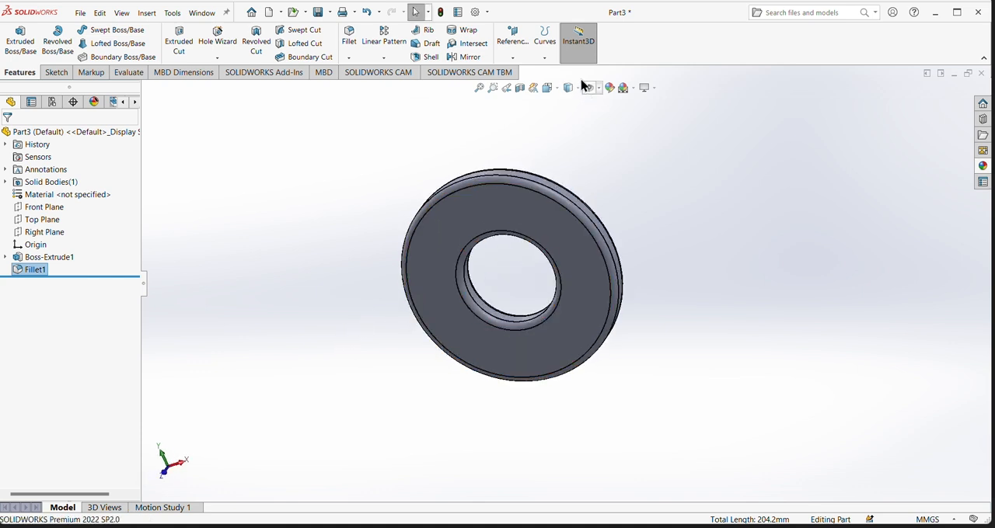
pyautogui.click(526, 214)
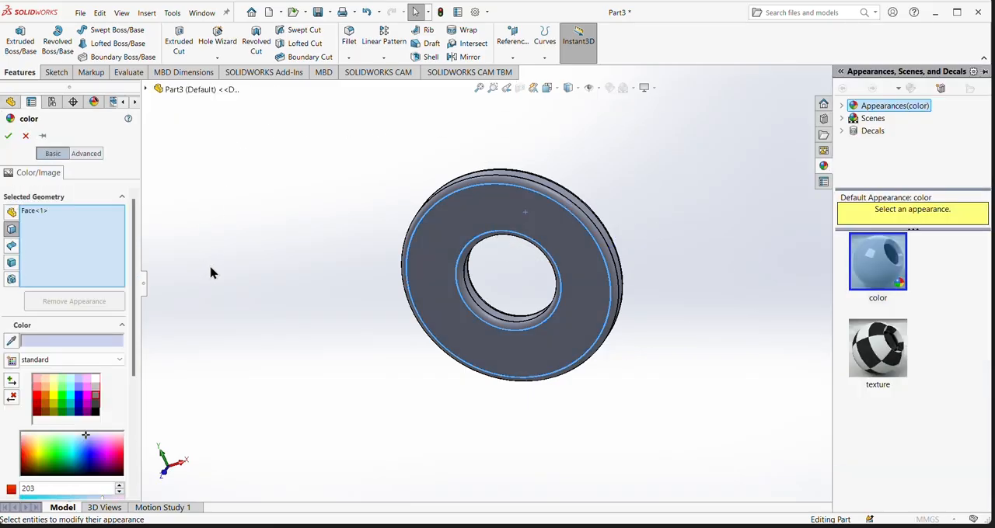
pyautogui.click(70, 400)
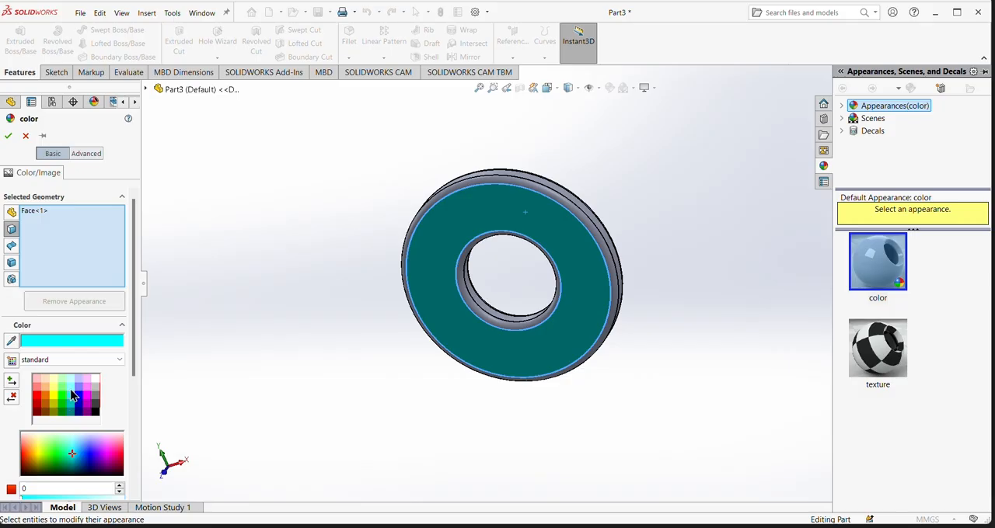
pyautogui.moveTo(659, 389); pyautogui.dragTo(506, 412, button='middle')
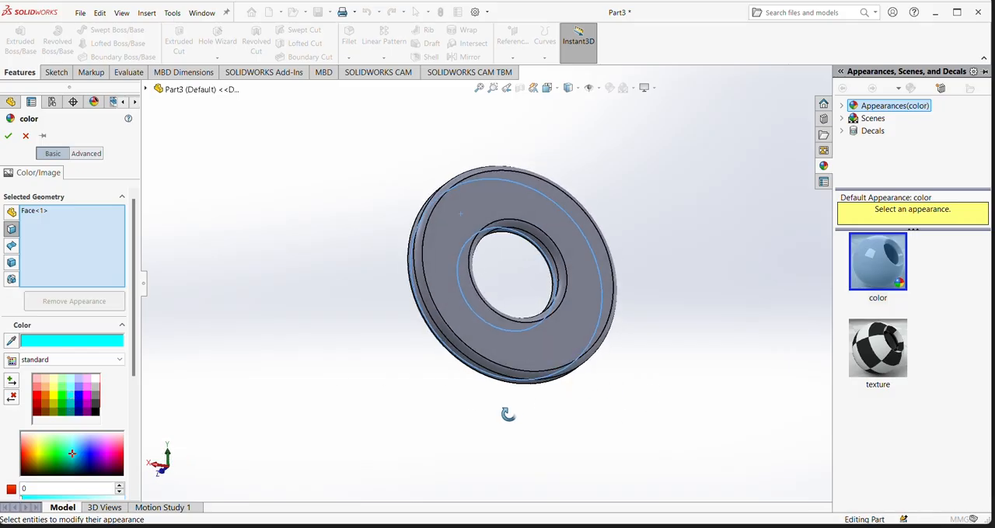
pyautogui.click(562, 335)
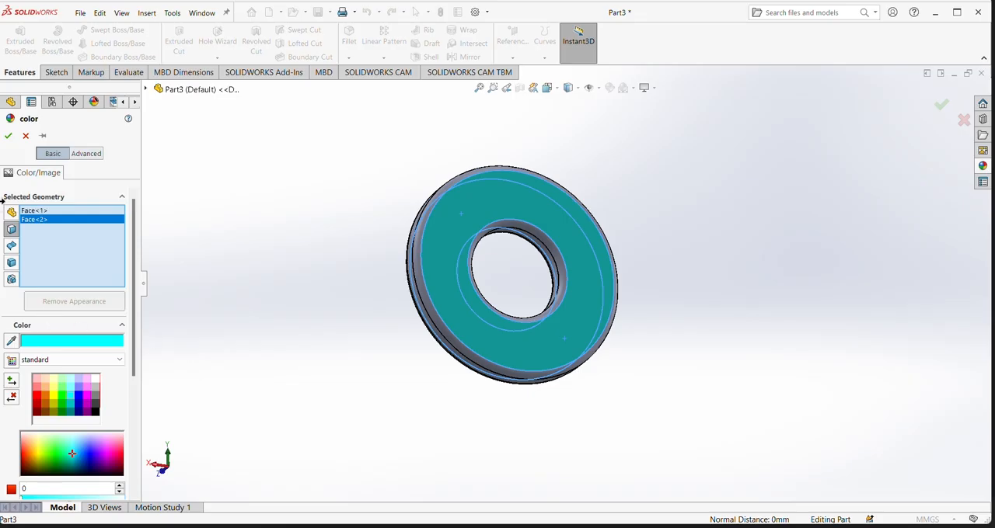
pyautogui.click(8, 137)
# - Color the ring's outer cylindrical face blue
pyautogui.moveTo(282, 427); pyautogui.dragTo(509, 311, button='middle')
pyautogui.click(517, 250)
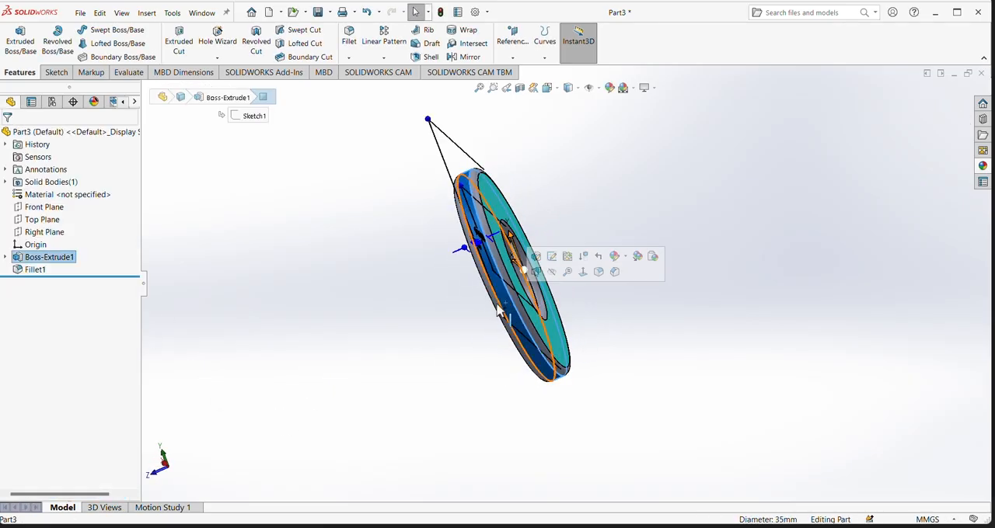
pyautogui.click(612, 89)
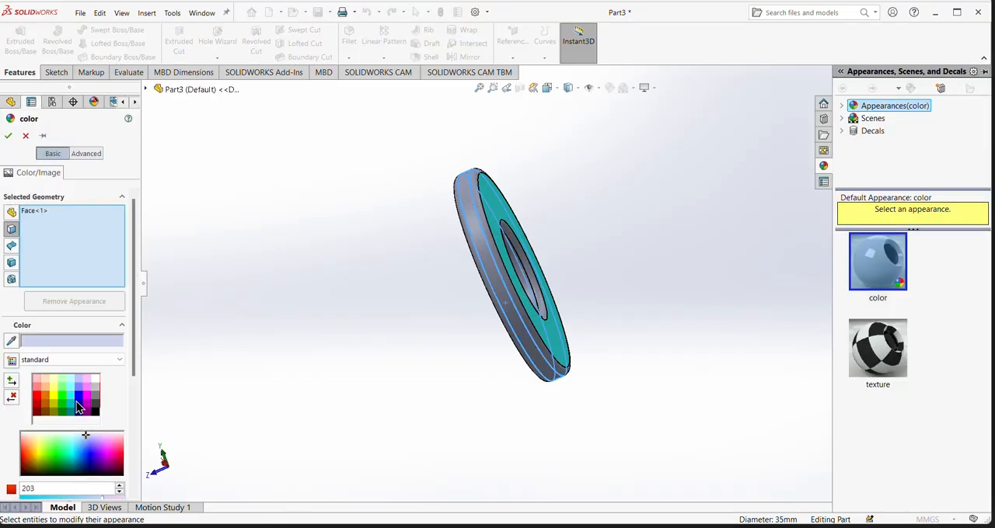
pyautogui.click(79, 399)
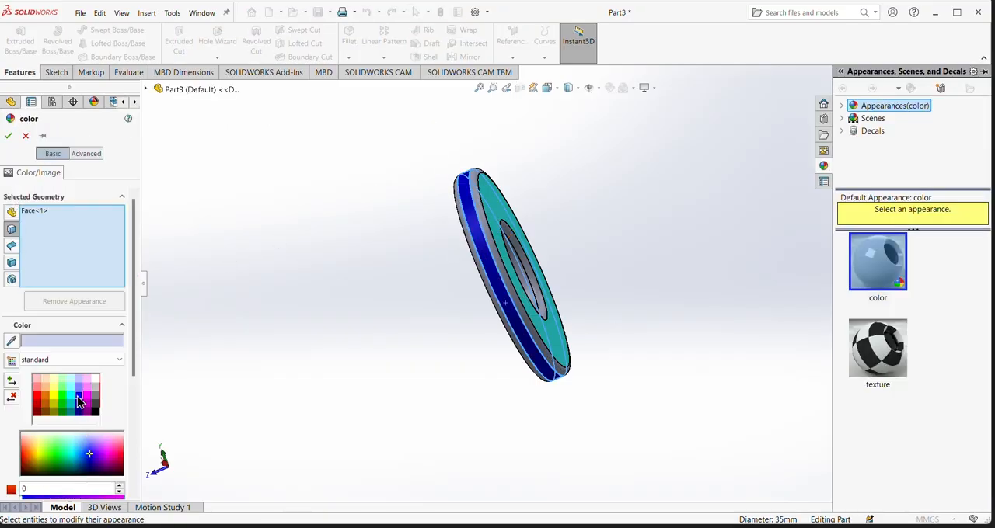
pyautogui.click(7, 135)
# - Save the finished ring part as a3 in the Downloads folder
pyautogui.moveTo(311, 324); pyautogui.dragTo(384, 406, button='middle')
pyautogui.moveTo(391, 297); pyautogui.dragTo(584, 315, button='middle')
pyautogui.moveTo(356, 278); pyautogui.dragTo(124, 132, button='middle')
pyautogui.click(80, 12)
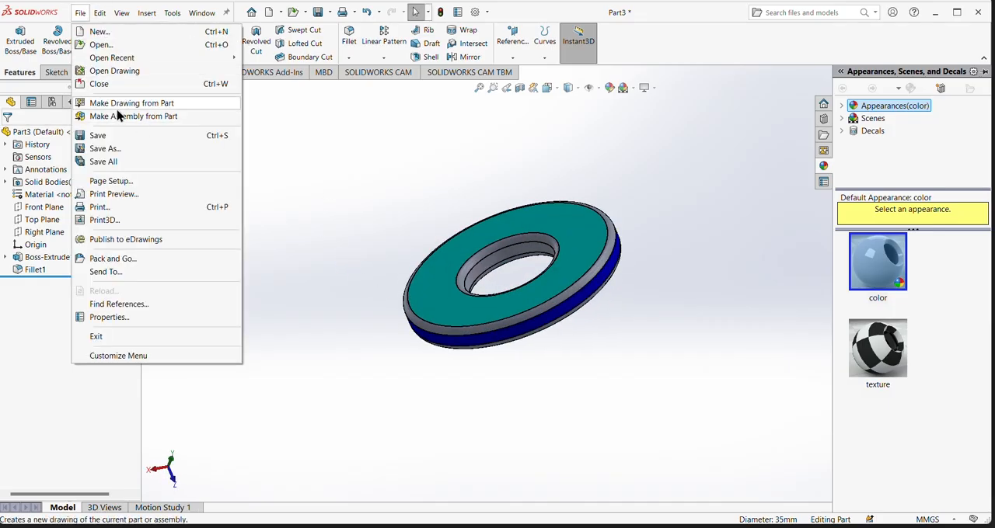
pyautogui.click(115, 140)
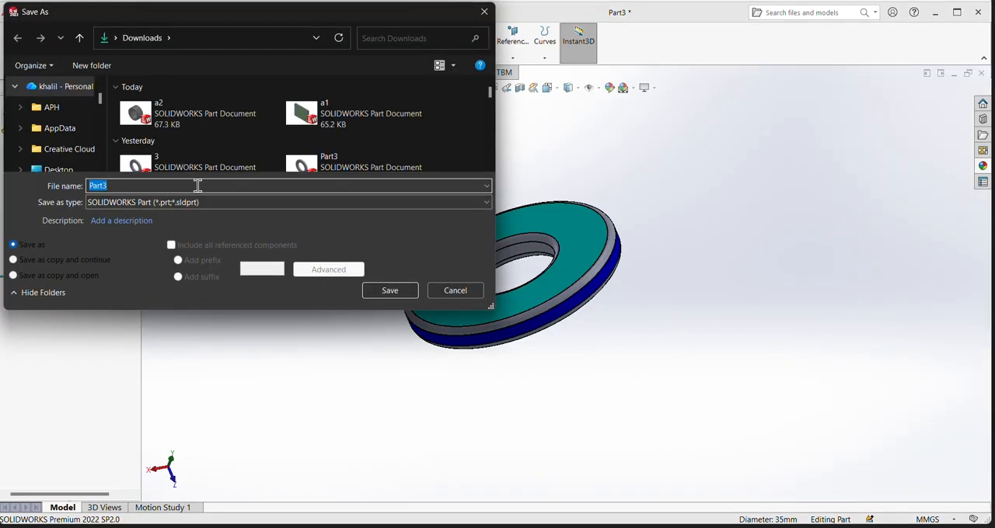
pyautogui.write('a3')
pyautogui.press('Return')
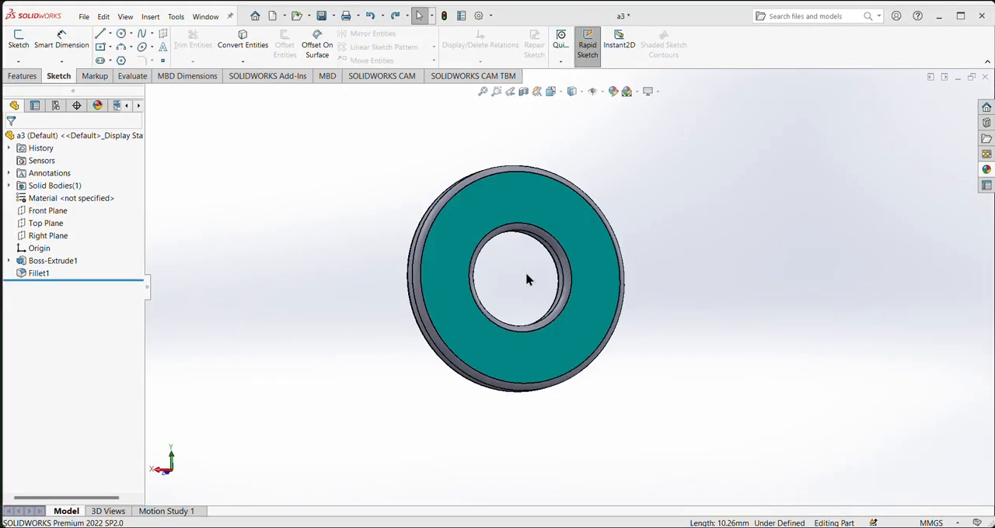
# - Switch to the reference image that shows the column and ring dimensions
pyautogui.moveTo(666, 521)
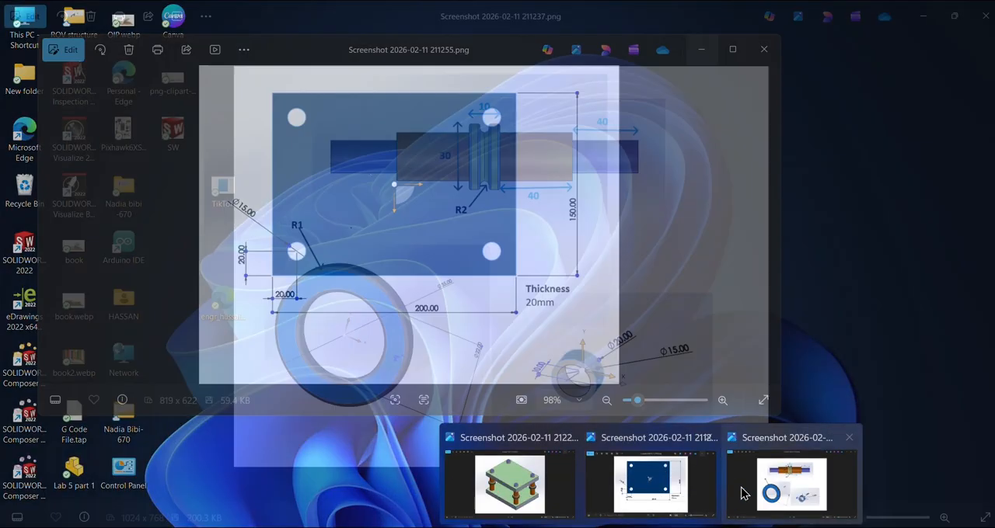
pyautogui.click(781, 487)
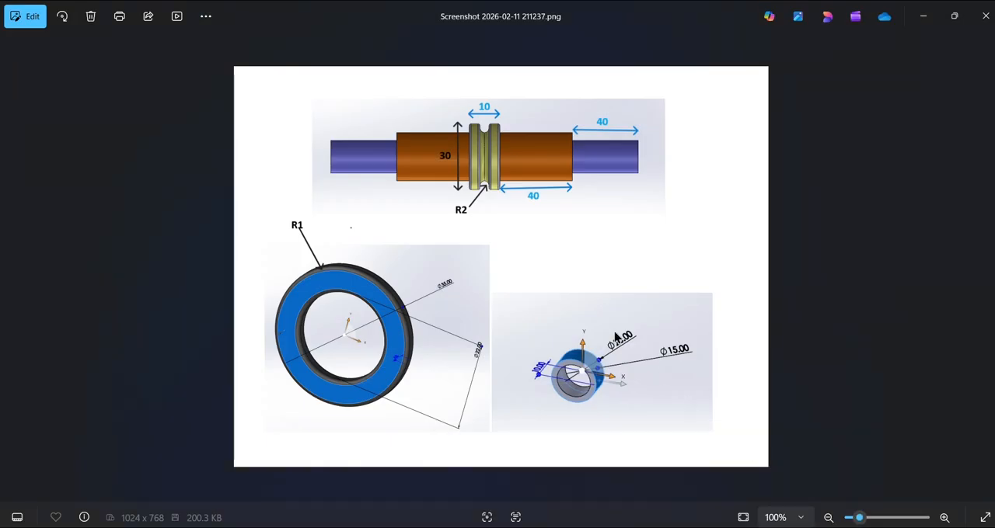
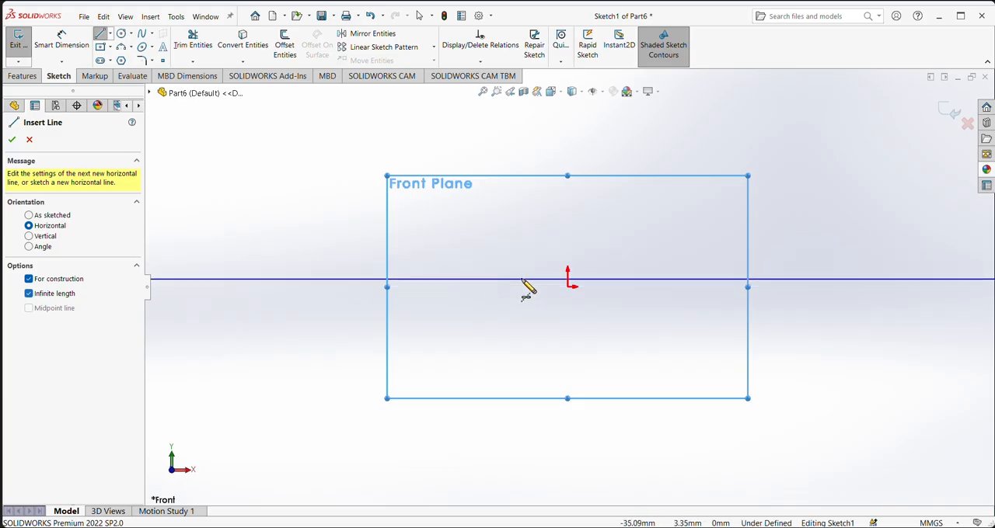
# - Place a horizontal, infinite-length construction line through the origin as the profile's centerline
pyautogui.click(571, 288)
pyautogui.press('Escape')
pyautogui.press('Escape')
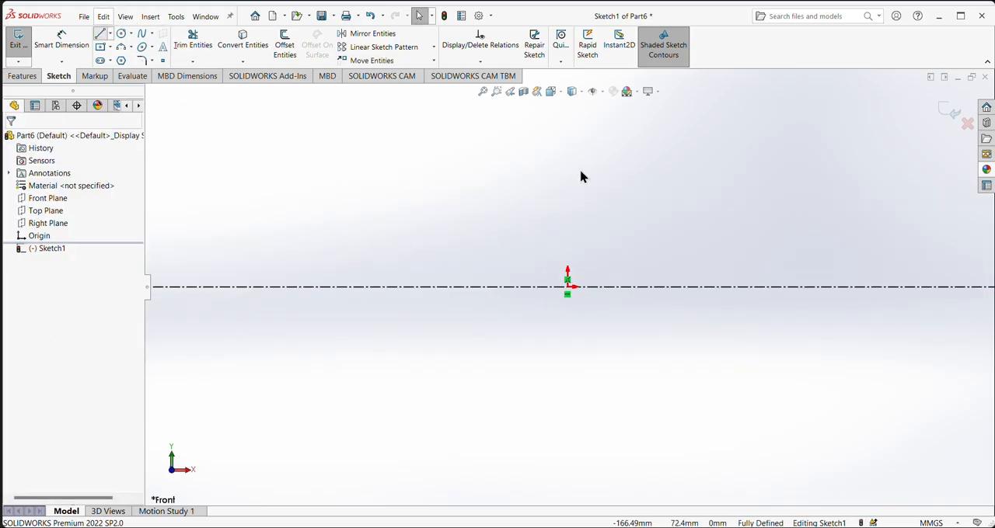
# - Sketch an open stepped profile about 130 mm long, starting above the origin, with a raised collar and two descending shoulders ending on the centerline
pyautogui.press('l')
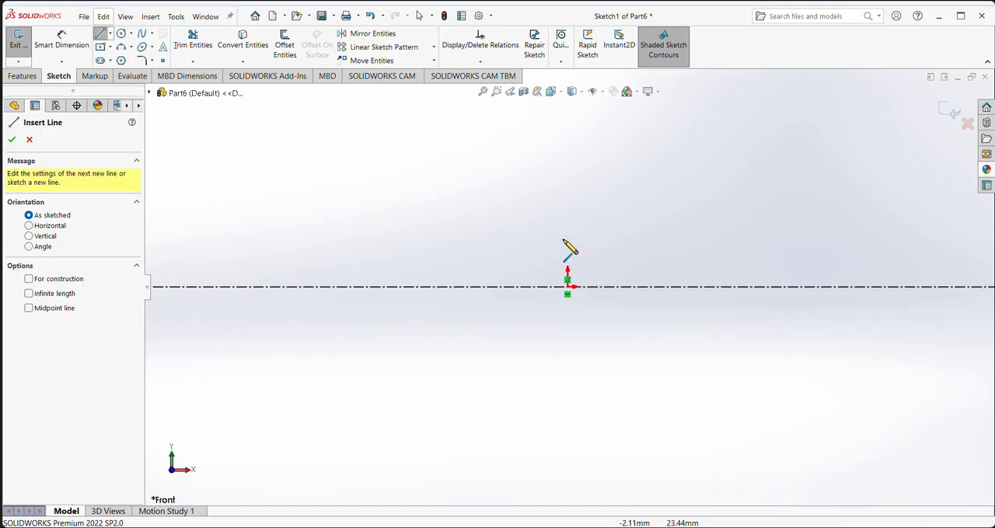
pyautogui.click(568, 234)
pyautogui.click(588, 234)
pyautogui.click(588, 213)
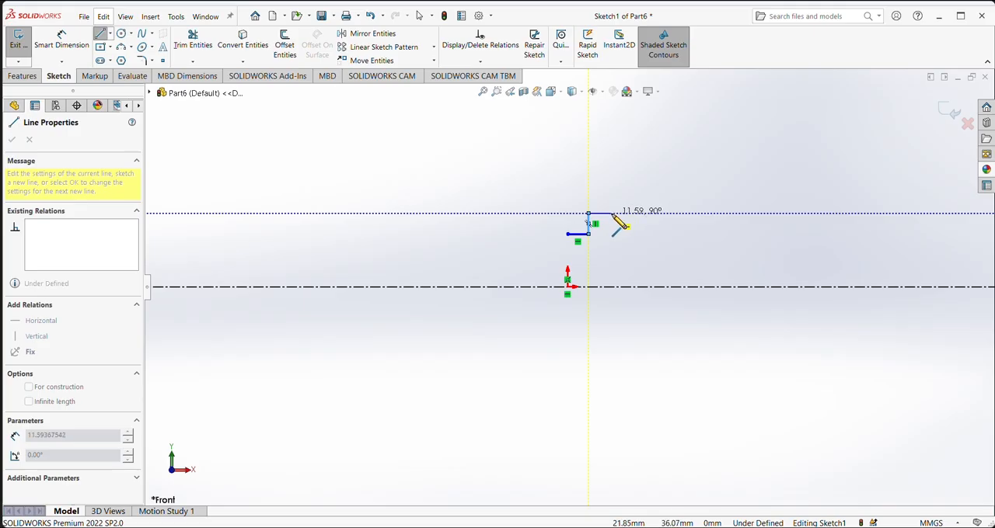
pyautogui.click(612, 212)
pyautogui.click(612, 234)
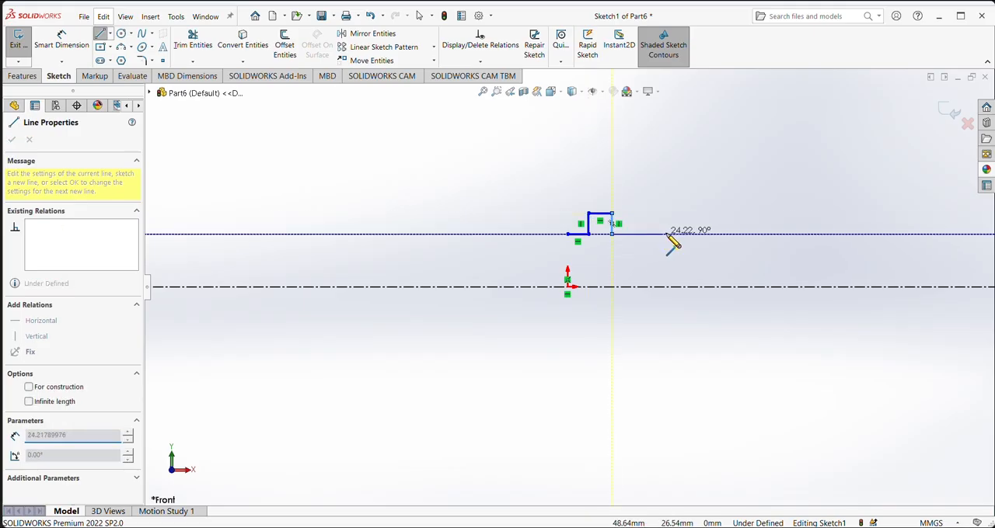
pyautogui.click(712, 234)
pyautogui.click(713, 255)
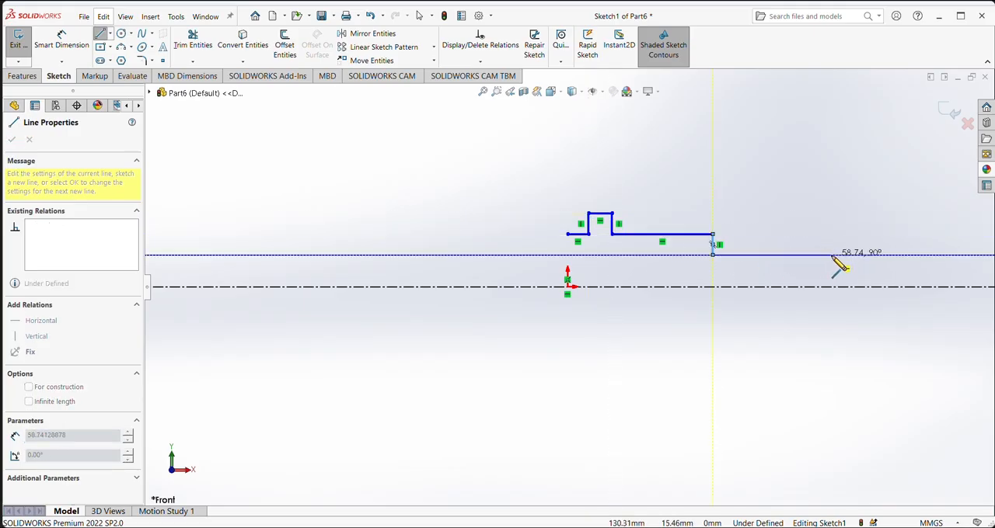
pyautogui.click(832, 254)
pyautogui.click(831, 287)
pyautogui.rightClick(855, 348)
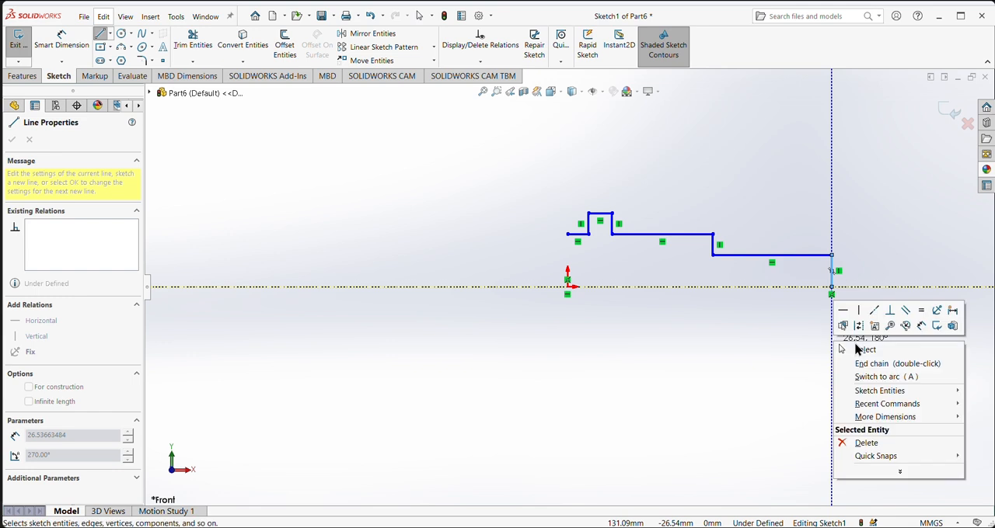
pyautogui.click(854, 351)
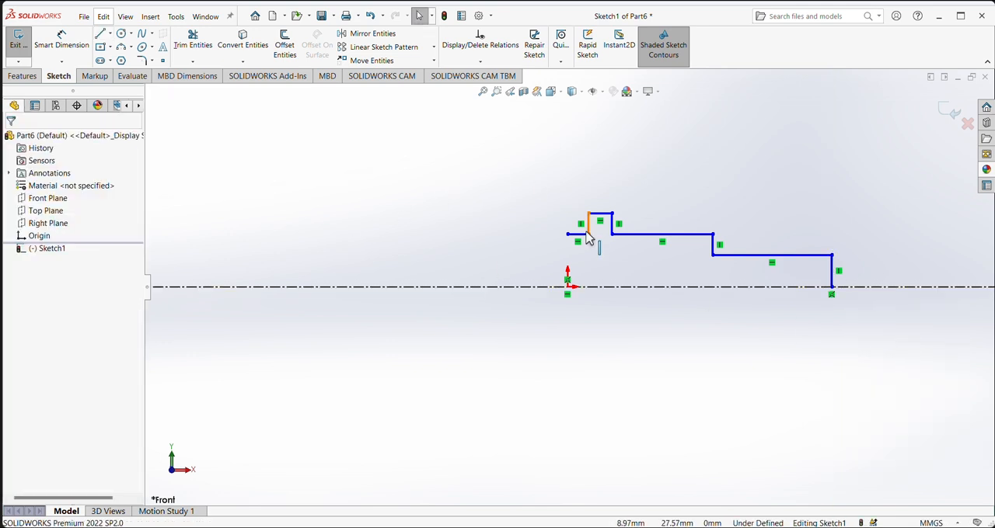
# - Dimension the short horizontal starting segment of the profile at 2 mm
pyautogui.click(62, 43)
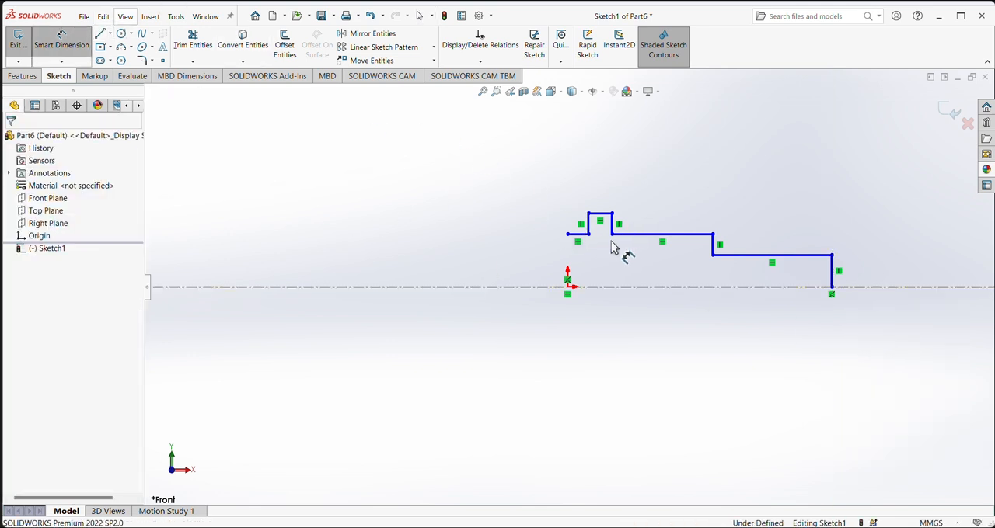
pyautogui.click(579, 235)
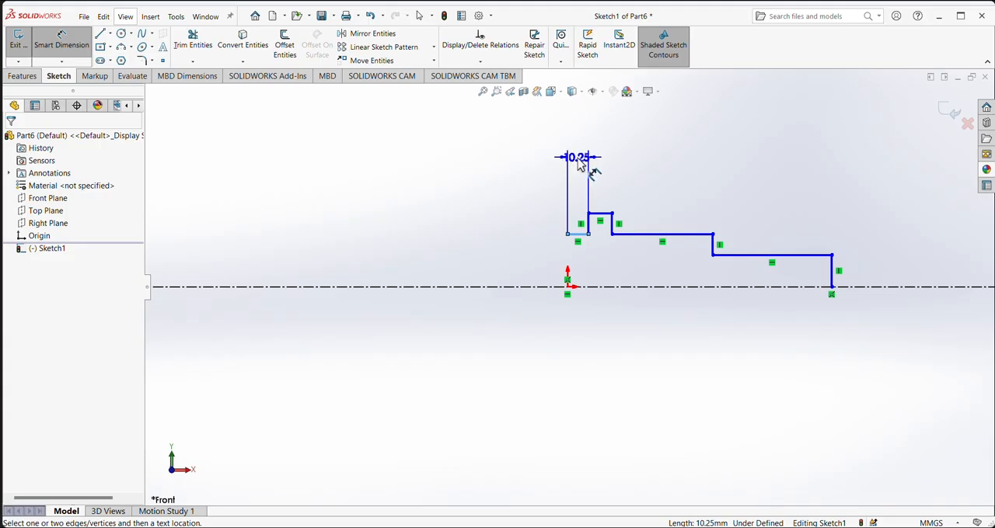
pyautogui.click(578, 163)
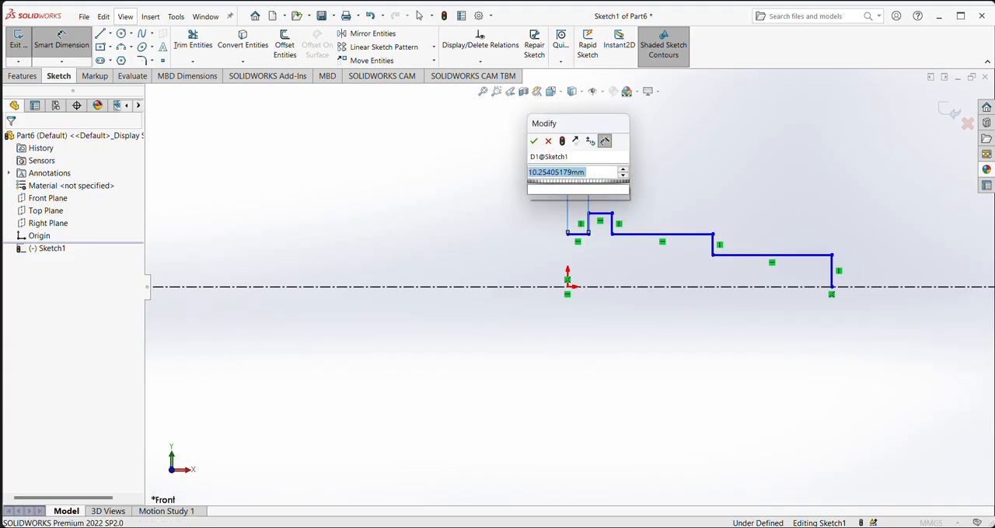
pyautogui.write('2')
pyautogui.press('Return')
# - Check the shaft's reference image and dimension the collar's vertical edge beside the short starting segment at 4 mm
pyautogui.scroll(-3, 595, 224)
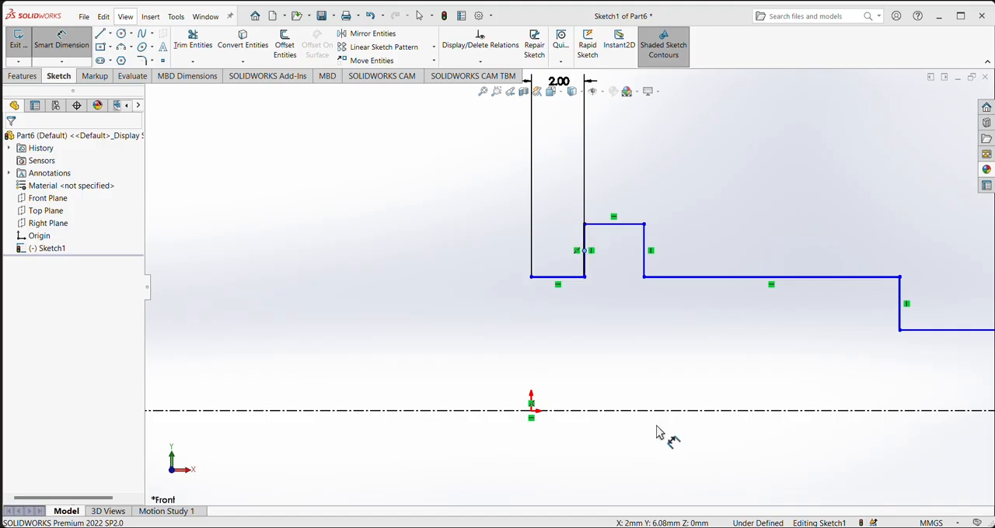
pyautogui.moveTo(652, 526)
pyautogui.click(769, 489)
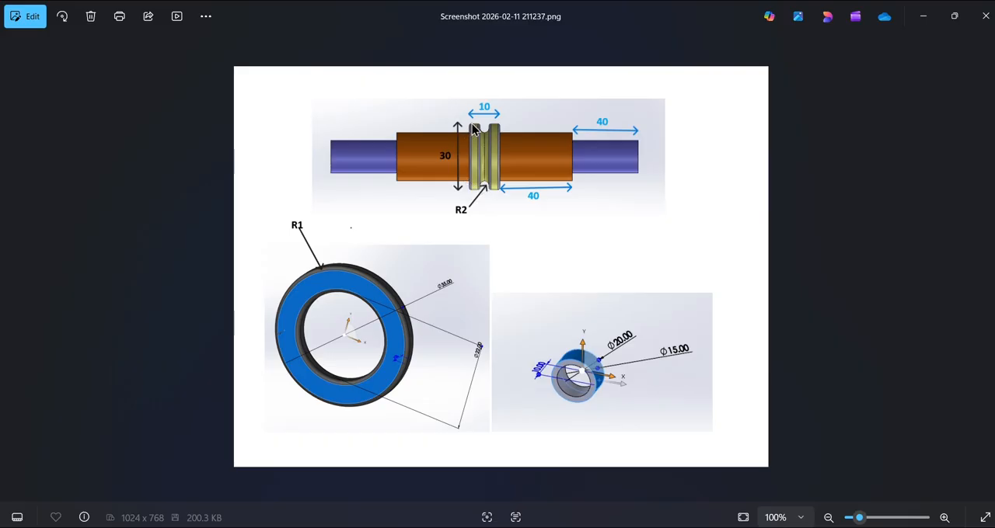
pyautogui.hotkey('alt', 'Tab')
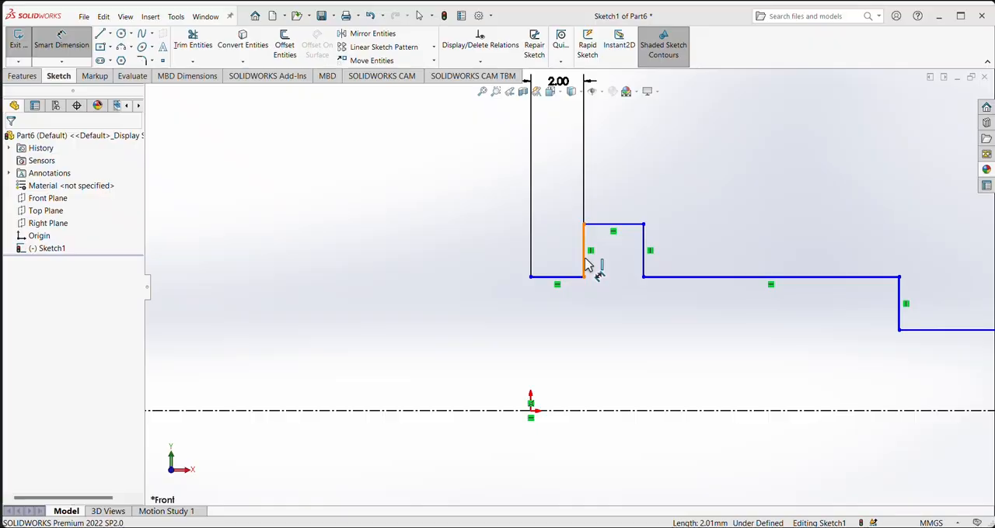
pyautogui.click(584, 265)
pyautogui.click(453, 251)
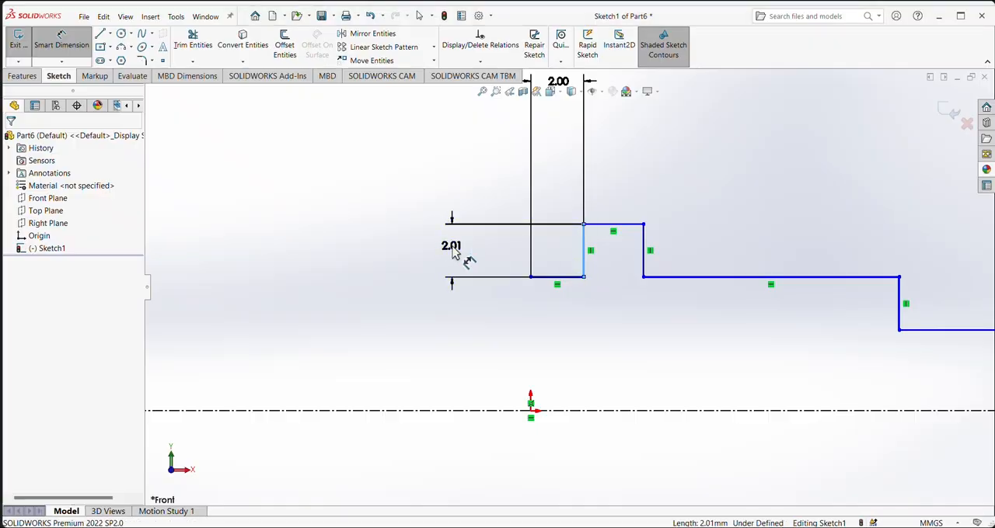
pyautogui.click(453, 251)
pyautogui.write('4')
pyautogui.press('Return')
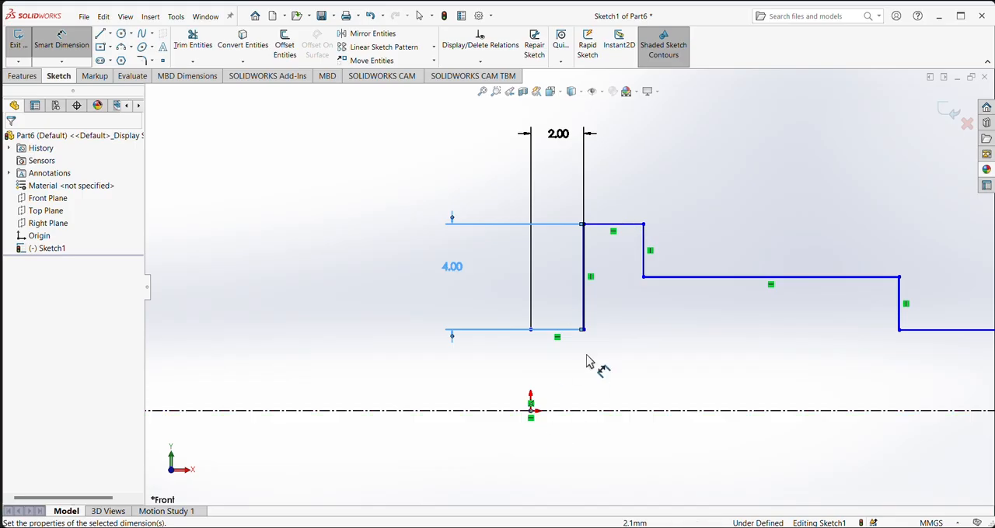
# - Dimension the collar's top segment at 3 mm and its vertical edge facing the long shoulder at 4 mm
pyautogui.click(633, 225)
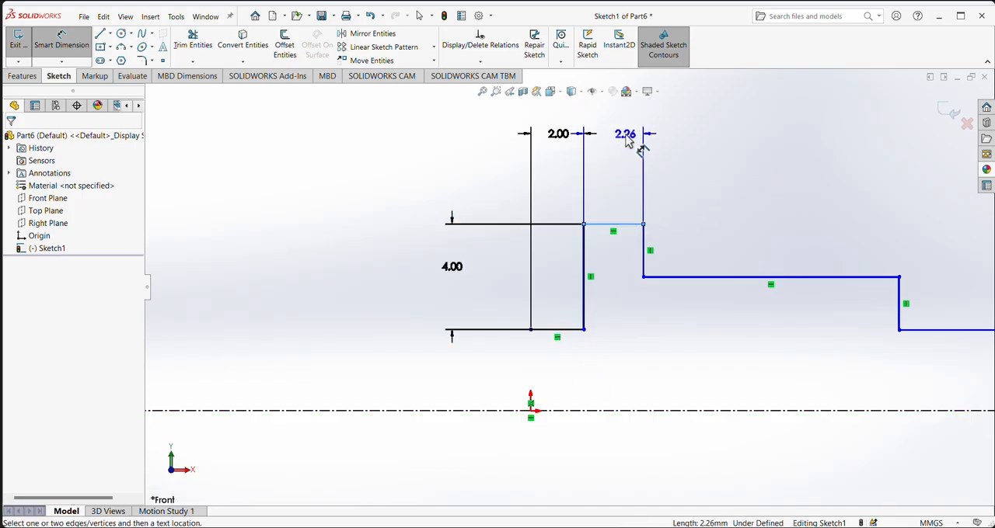
pyautogui.click(627, 138)
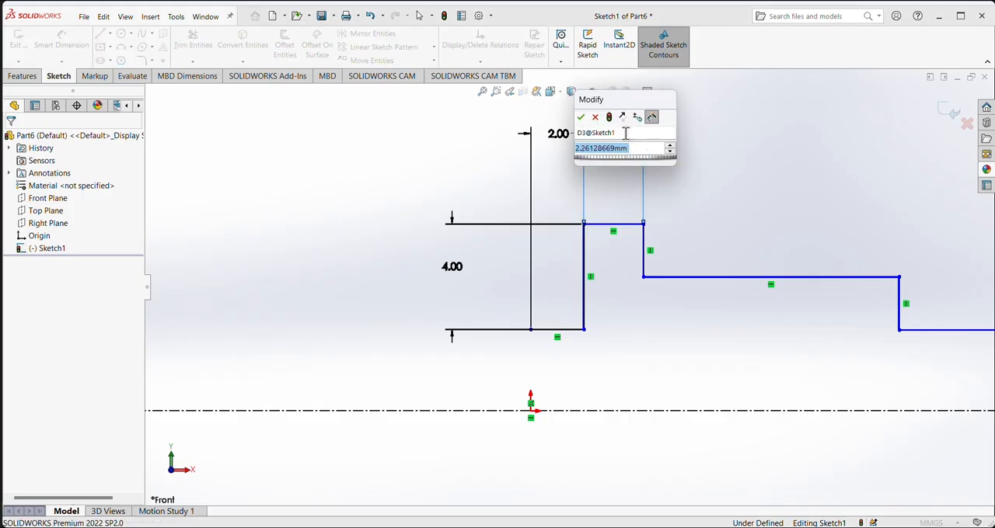
pyautogui.write('3')
pyautogui.press('Return')
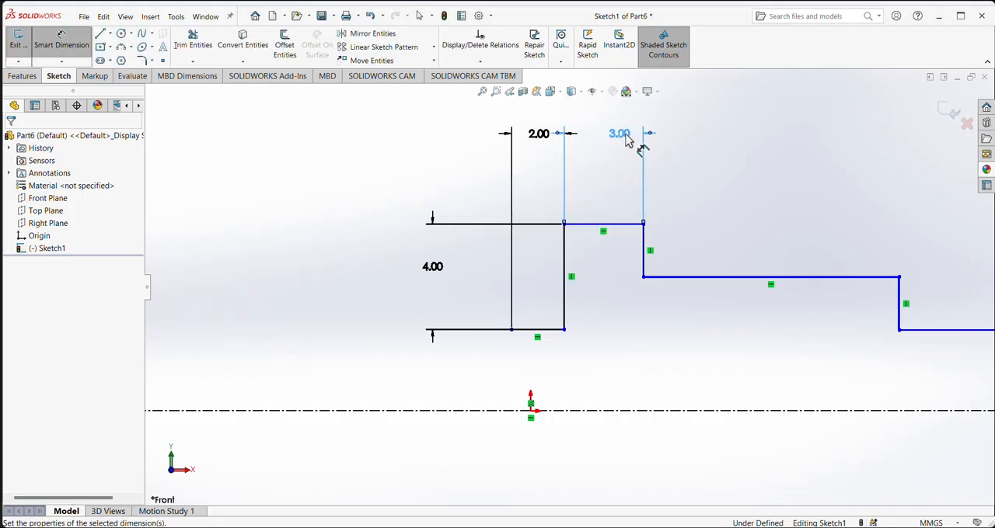
pyautogui.click(644, 248)
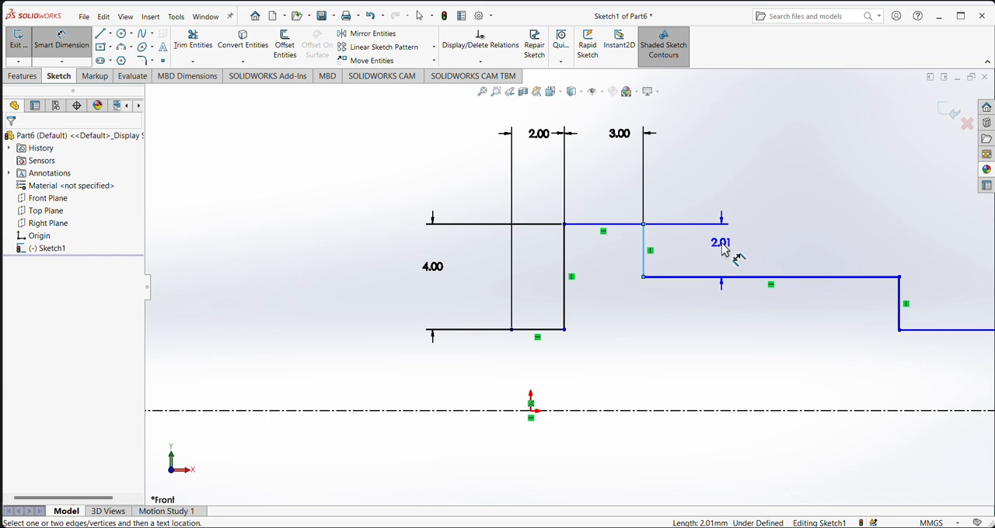
pyautogui.click(722, 253)
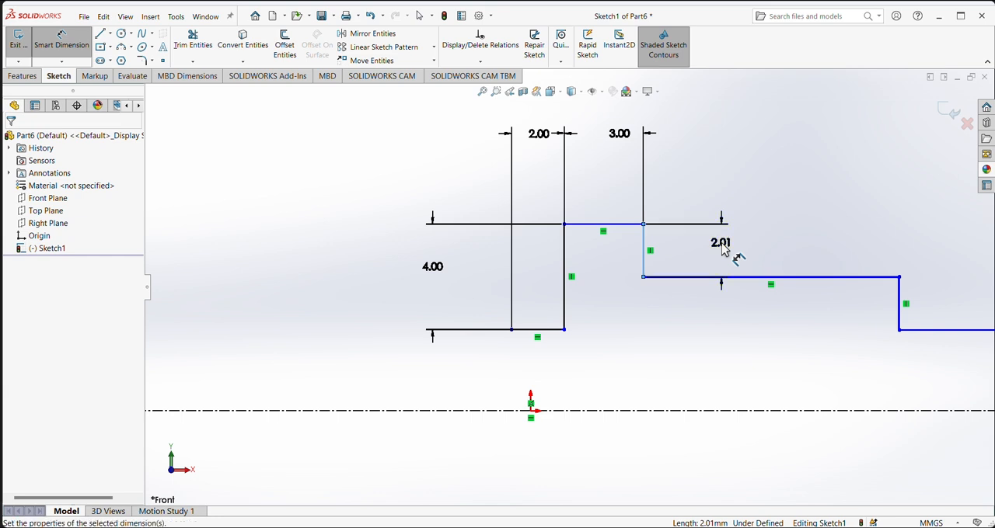
pyautogui.write('4')
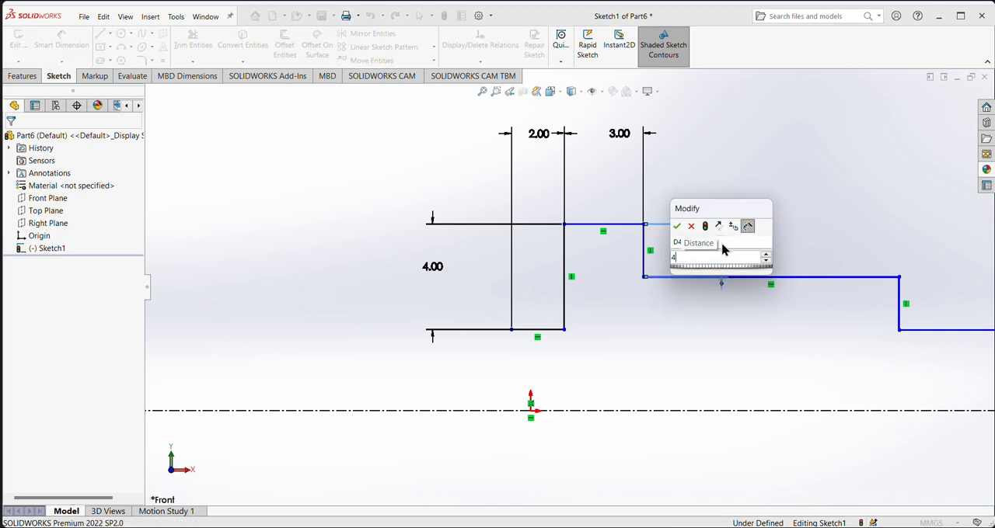
pyautogui.press('Return')
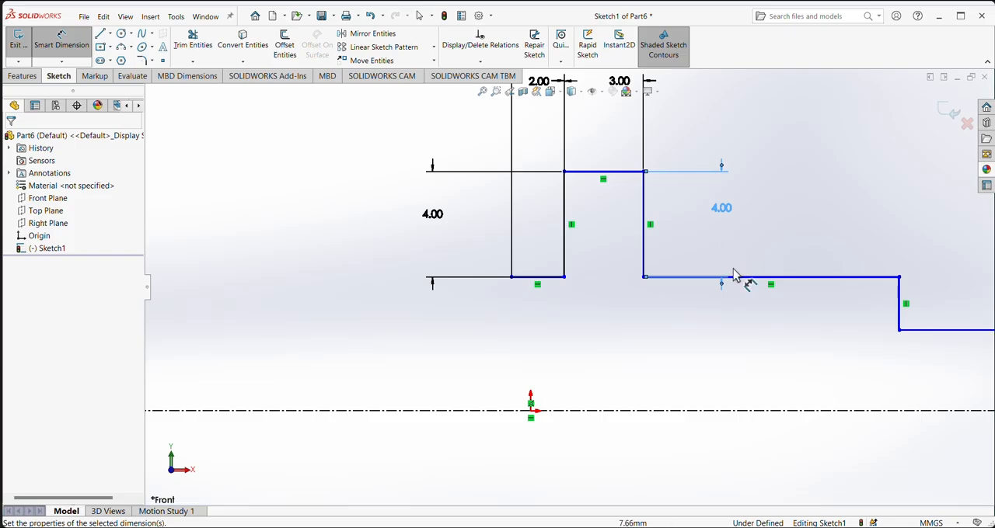
# - Dimension the horizontal shoulder segment adjoining the collar at 40 mm
pyautogui.click(760, 278)
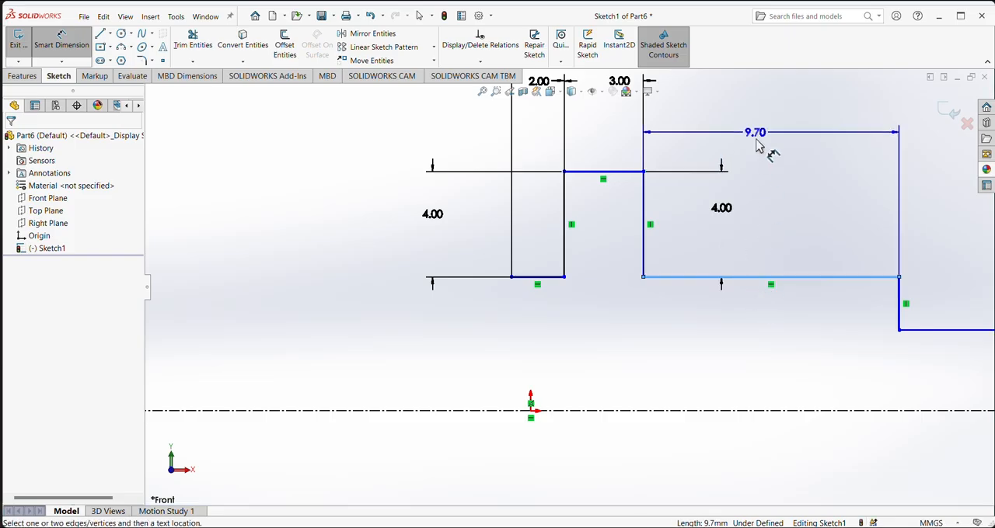
pyautogui.click(760, 142)
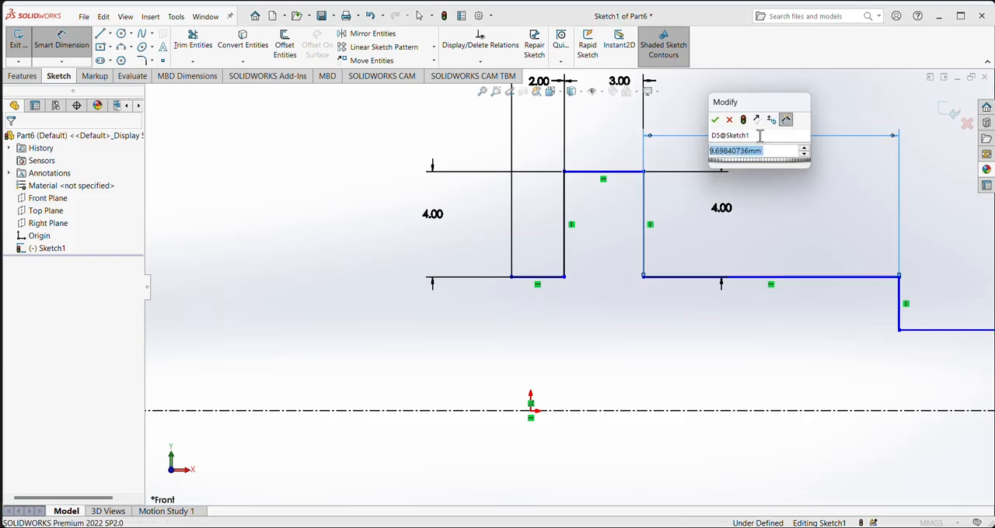
pyautogui.write('40')
pyautogui.press('Return')
# - Dimension the lower horizontal segment at the profile's outer end at 40 mm
pyautogui.scroll(-3, 639, 269)
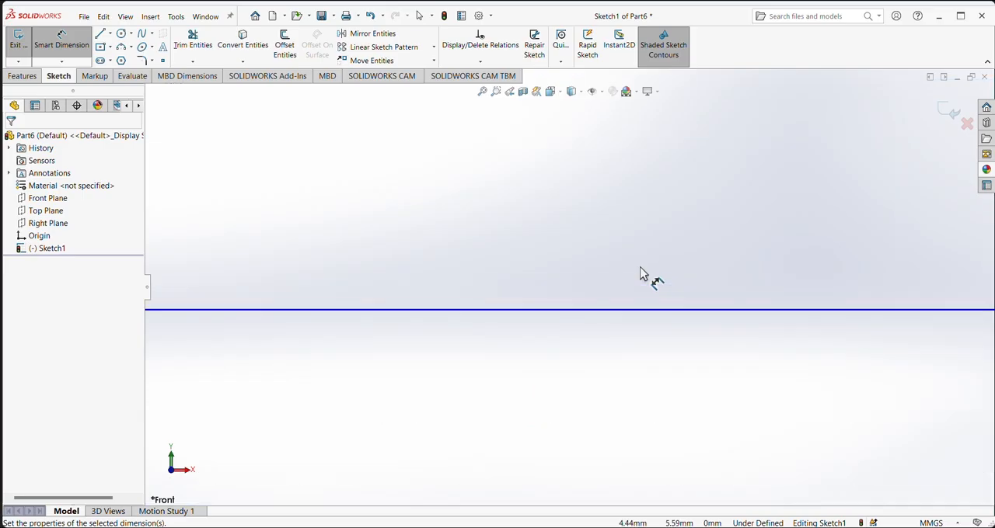
pyautogui.scroll(9, 639, 269)
pyautogui.scroll(-1, 637, 295)
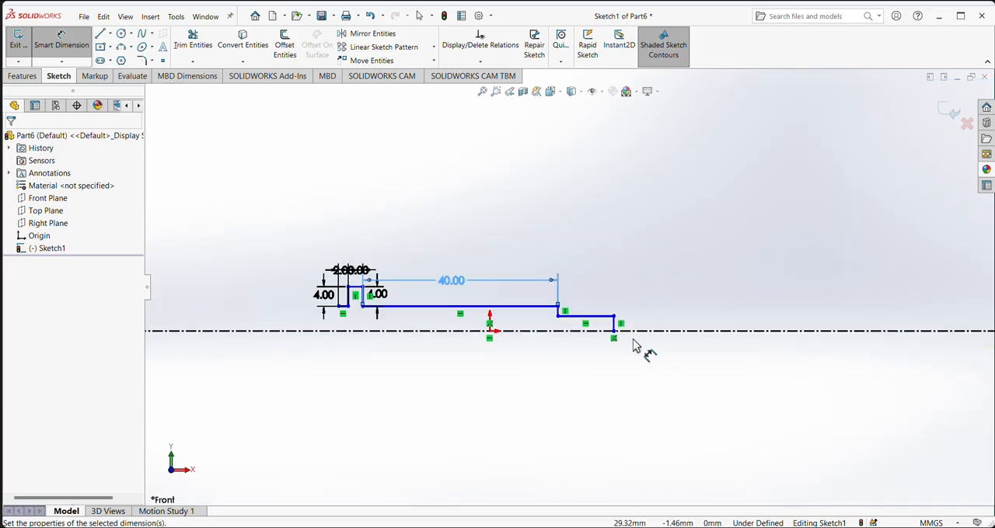
pyautogui.click(608, 317)
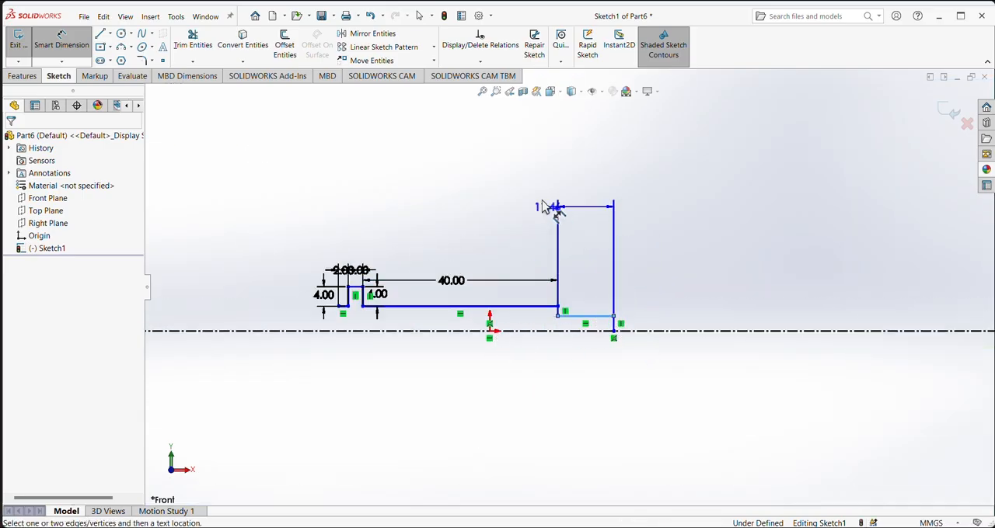
pyautogui.click(543, 206)
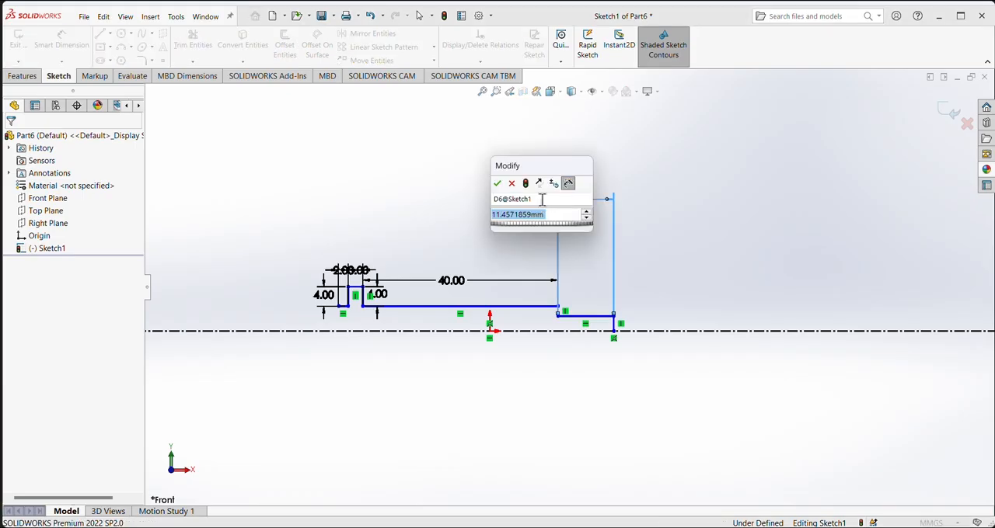
pyautogui.write('40')
pyautogui.press('Return')
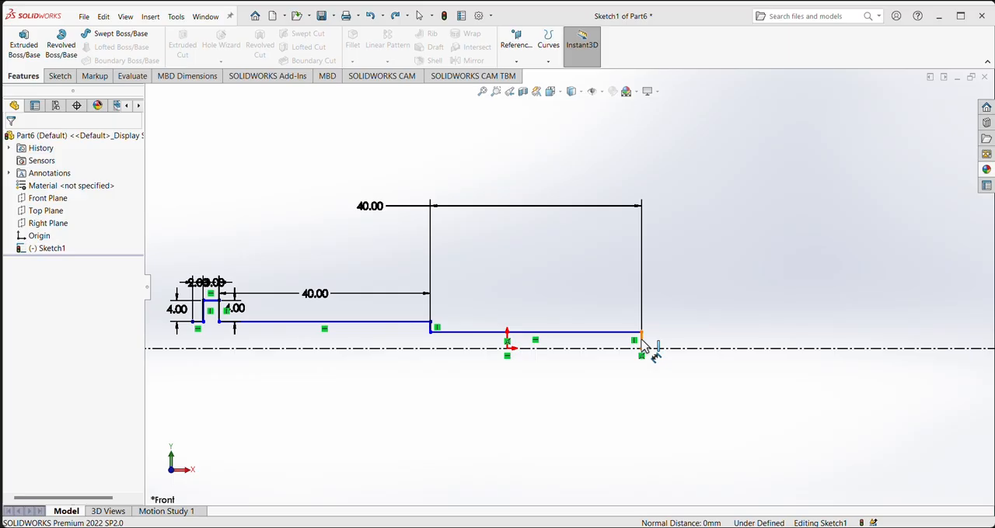
# - Dimension the vertical end edge, from the lower segment to the centerline, at 7.5 mm
pyautogui.click(641, 341)
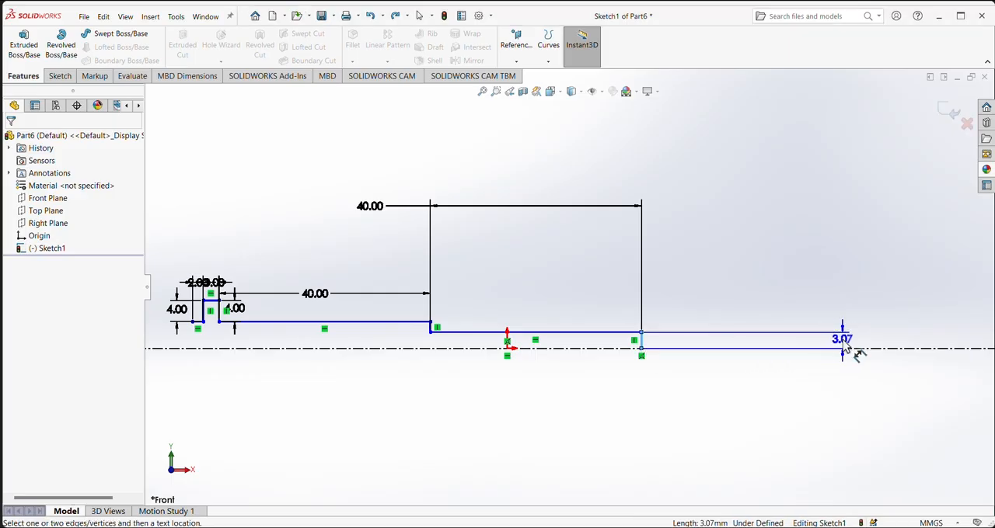
pyautogui.click(846, 348)
pyautogui.doubleClick(844, 342)
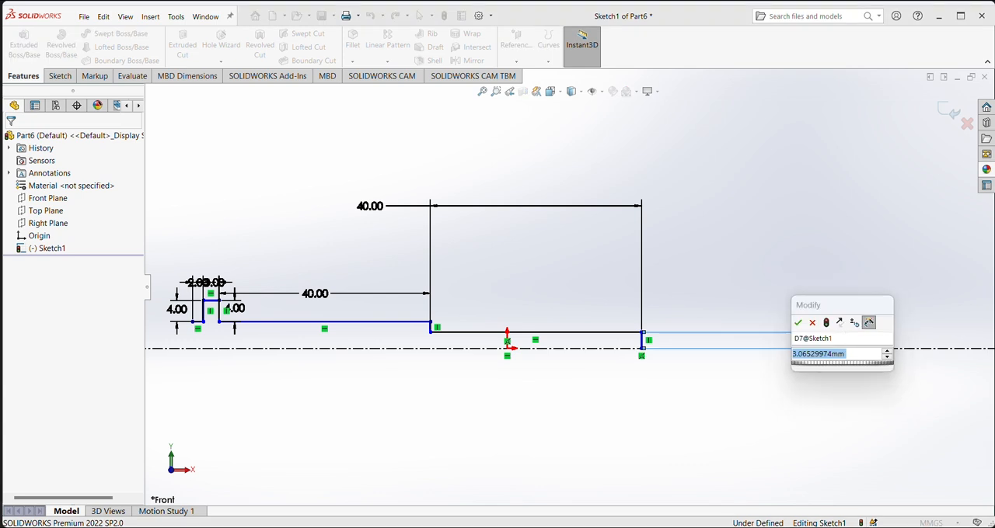
pyautogui.write('7.5')
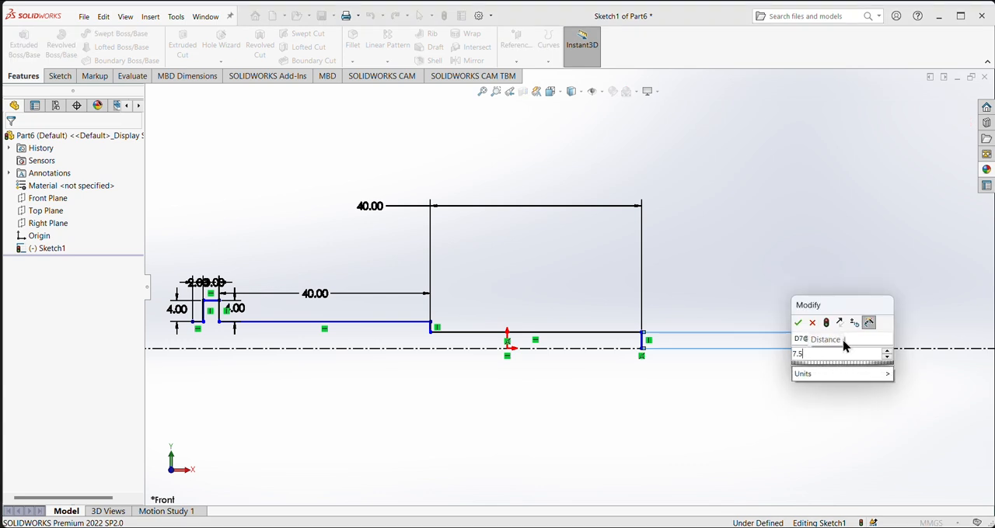
pyautogui.press('Return')
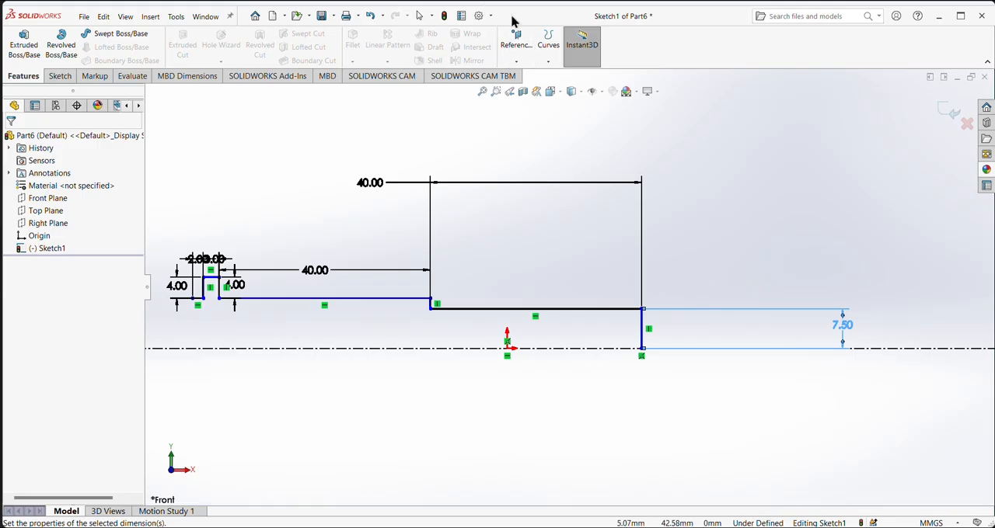
# - Dimension the distance from the long shoulder segment to the horizontal centerline at 11 mm
pyautogui.scroll(-1, 425, 29)
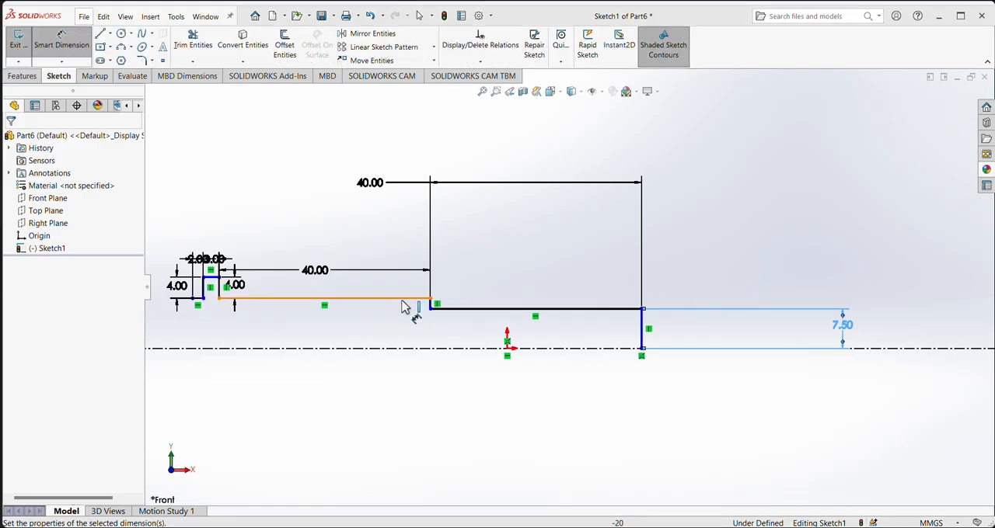
pyautogui.click(401, 300)
pyautogui.click(422, 349)
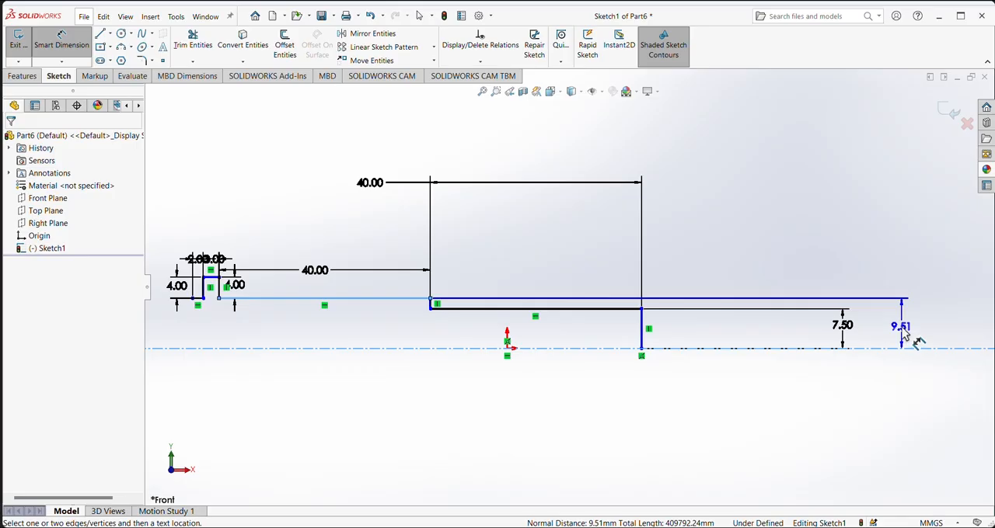
pyautogui.click(905, 334)
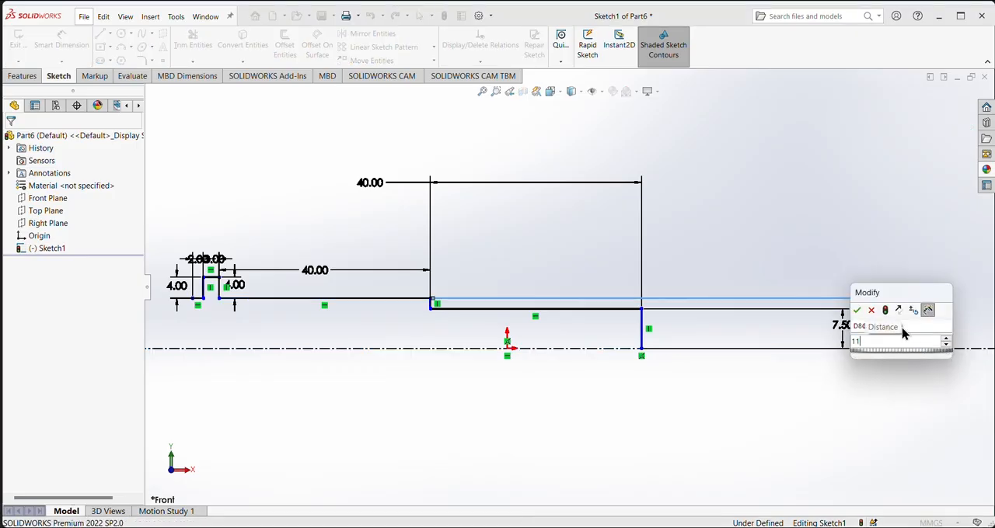
pyautogui.press('Return')
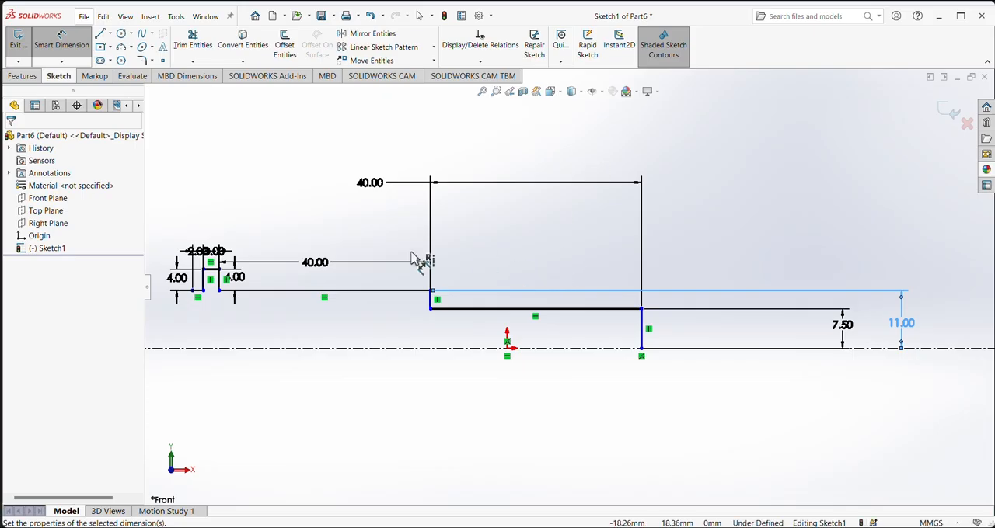
# - Add a driven dimension between the collar's top segment and the horizontal centerline
pyautogui.scroll(-2, 416, 260)
pyautogui.scroll(3, 415, 260)
pyautogui.scroll(-3, 450, 300)
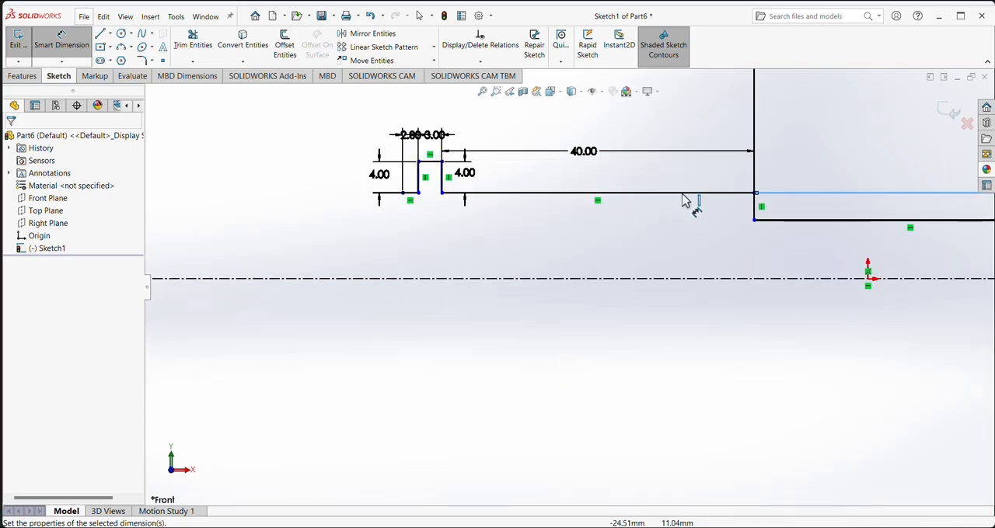
pyautogui.click(433, 165)
pyautogui.click(466, 278)
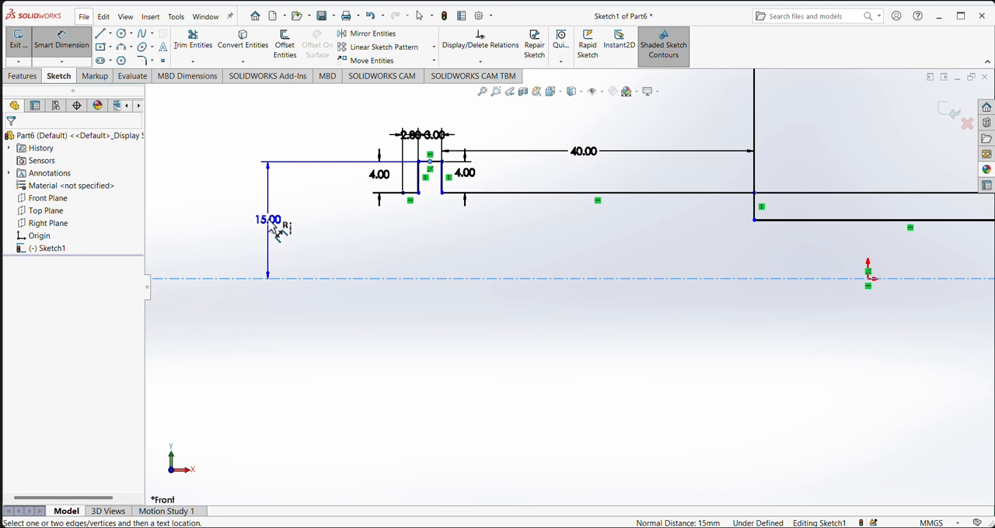
pyautogui.click(270, 222)
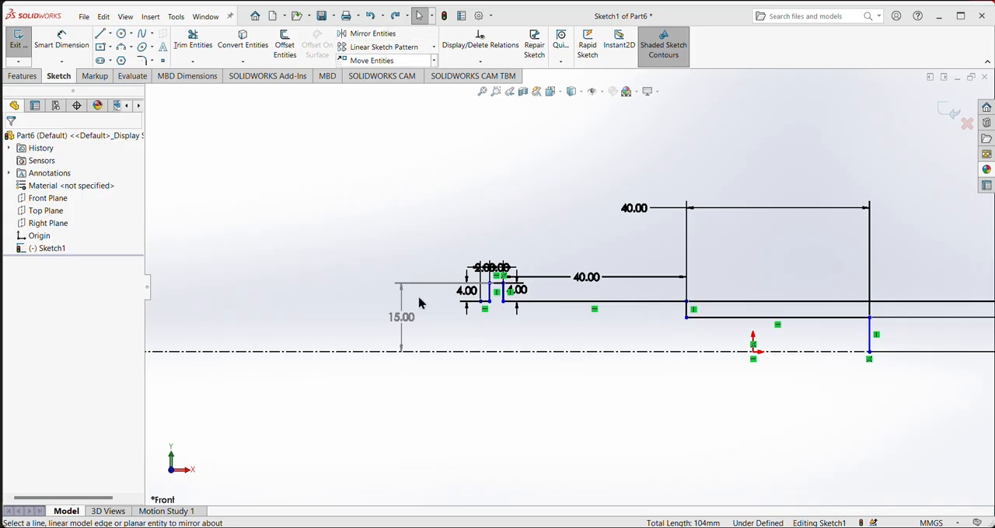
# - Draw an infinite vertical construction line through the free endpoint of the short 2 mm segment beside the collar
pyautogui.scroll(-2, 502, 334)
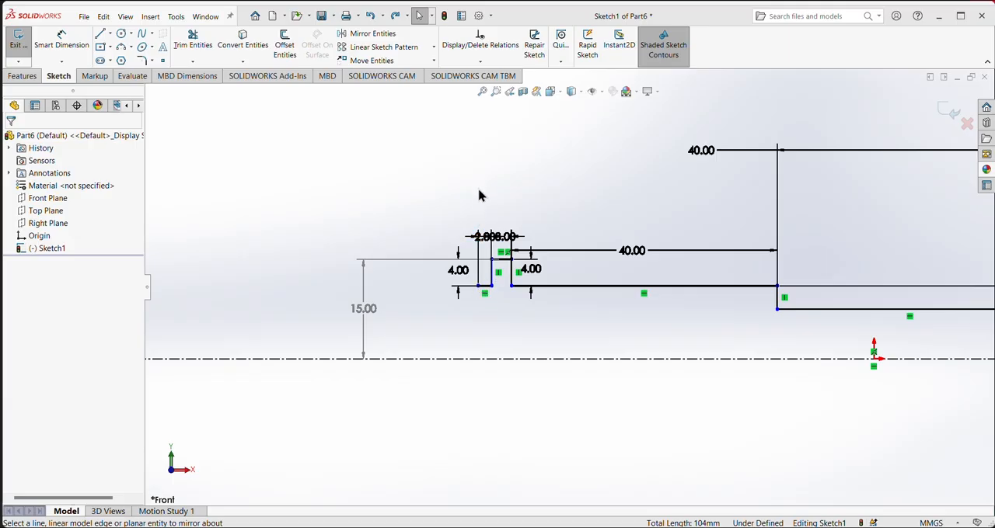
pyautogui.click(110, 33)
pyautogui.click(122, 63)
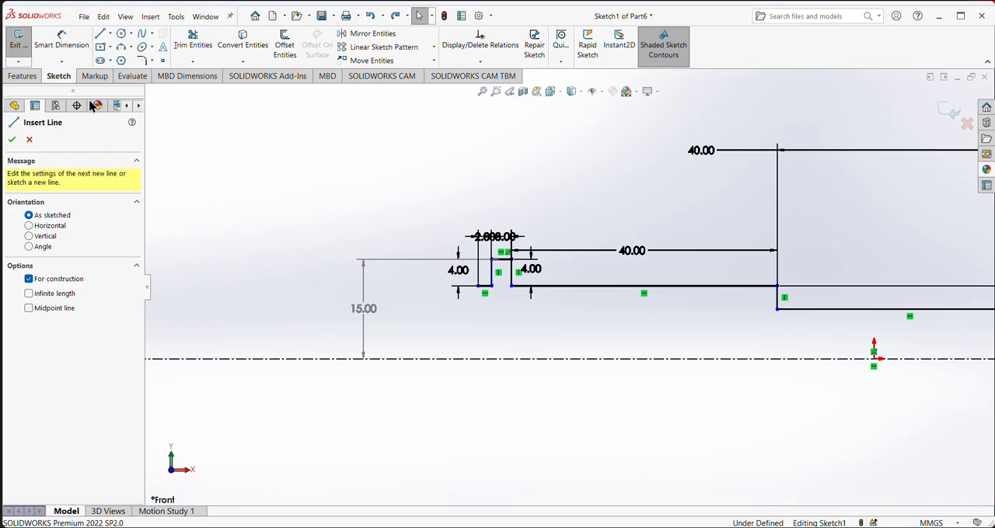
pyautogui.click(28, 237)
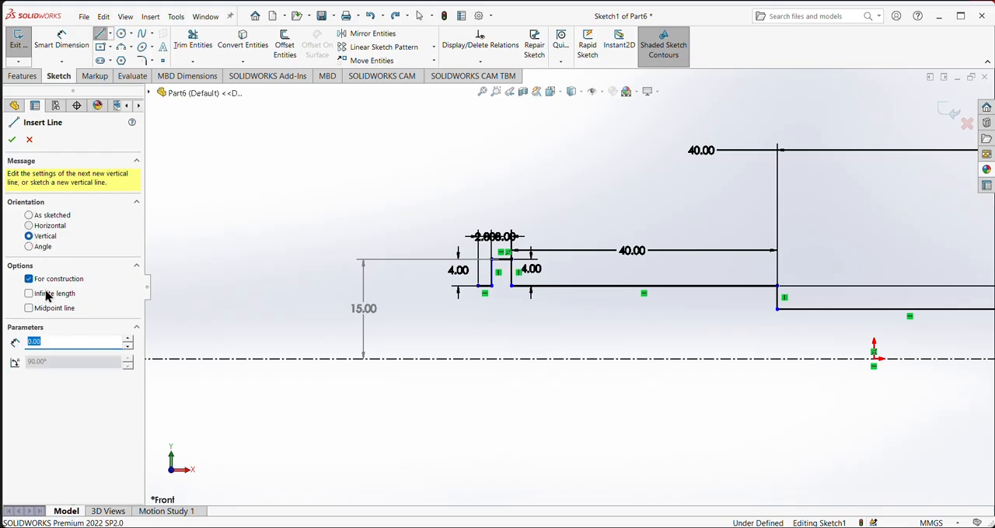
pyautogui.click(28, 294)
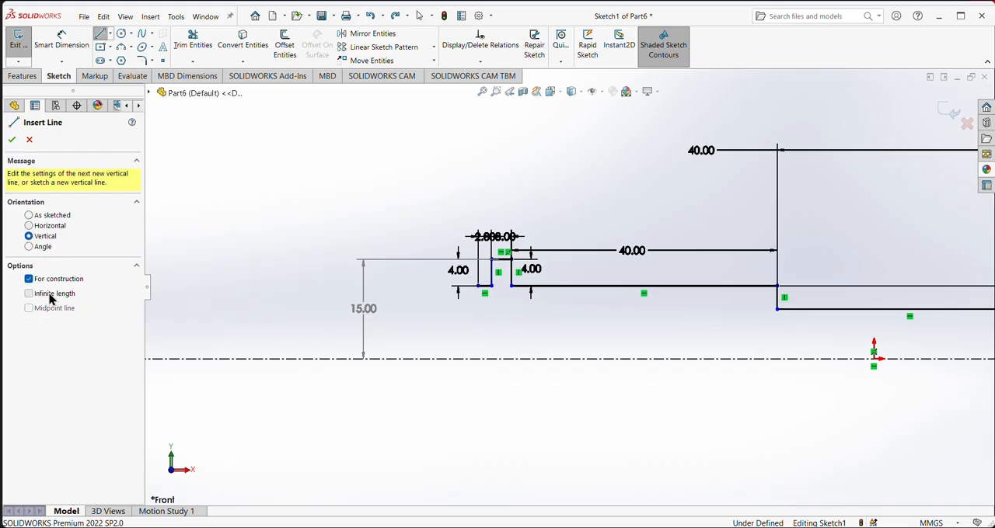
pyautogui.click(482, 294)
pyautogui.rightClick(264, 192)
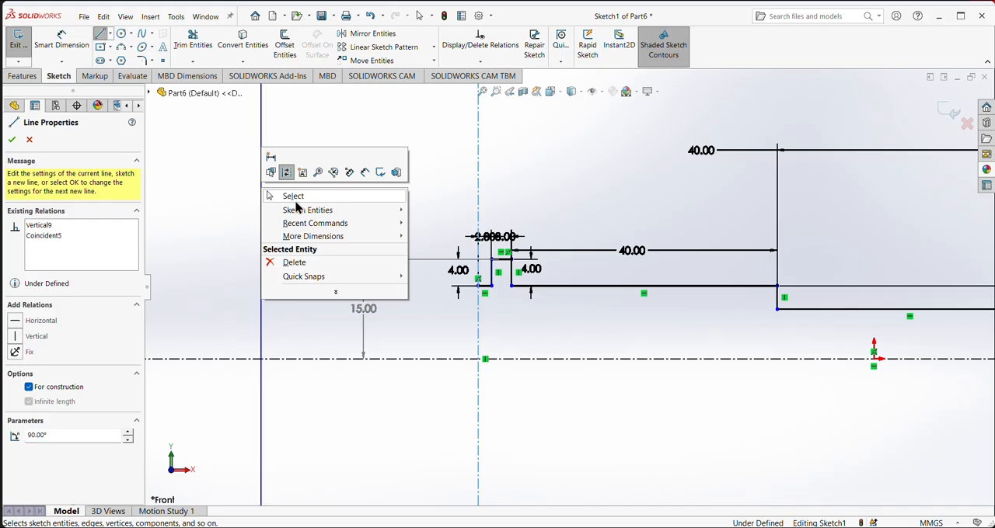
pyautogui.click(293, 196)
# - Mirror all eight solid segments of the half profile about the vertical construction line, keeping the originals
pyautogui.click(381, 33)
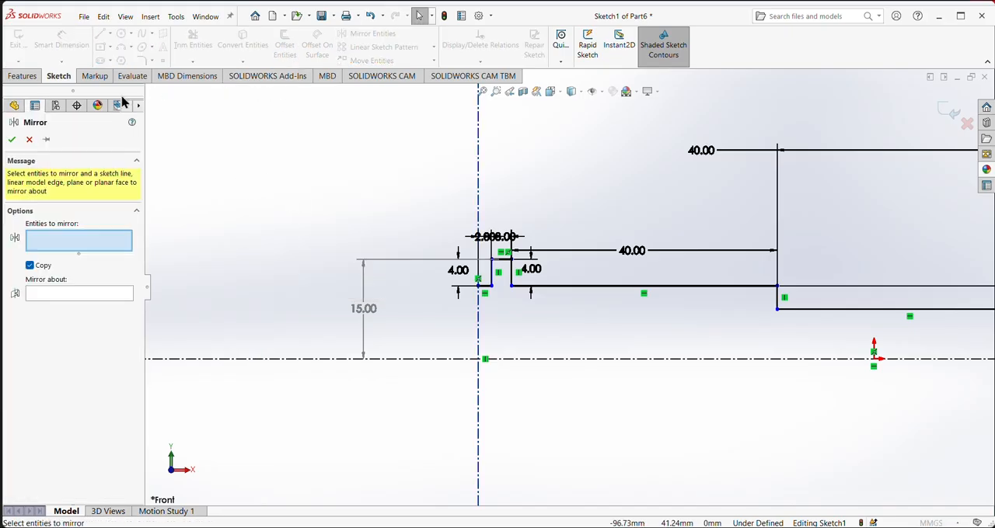
pyautogui.click(489, 277)
pyautogui.click(501, 259)
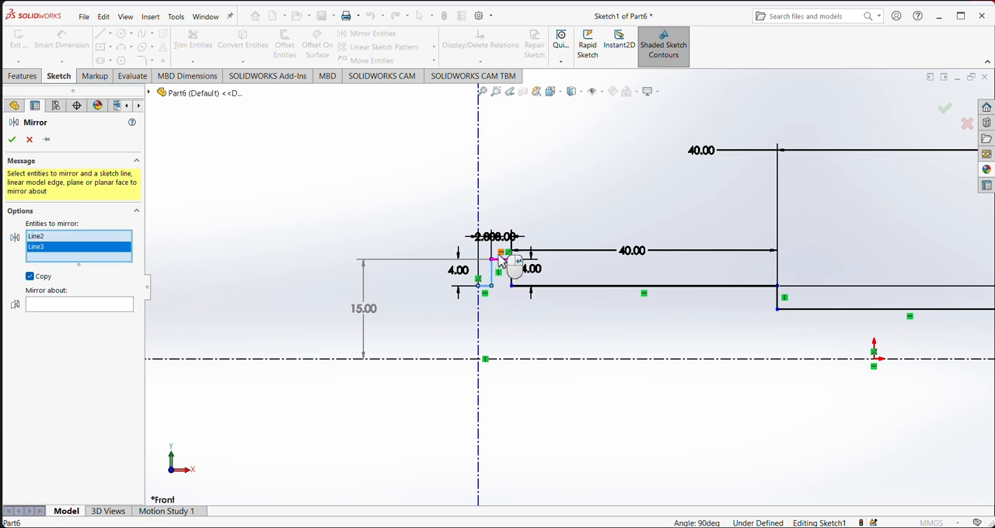
pyautogui.click(512, 268)
pyautogui.click(511, 281)
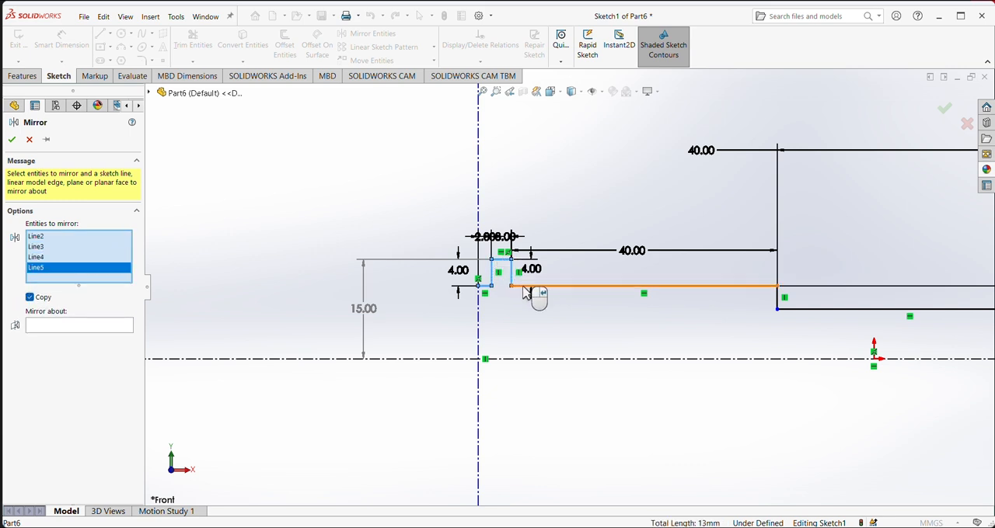
pyautogui.click(533, 289)
pyautogui.scroll(2, 792, 330)
pyautogui.click(713, 294)
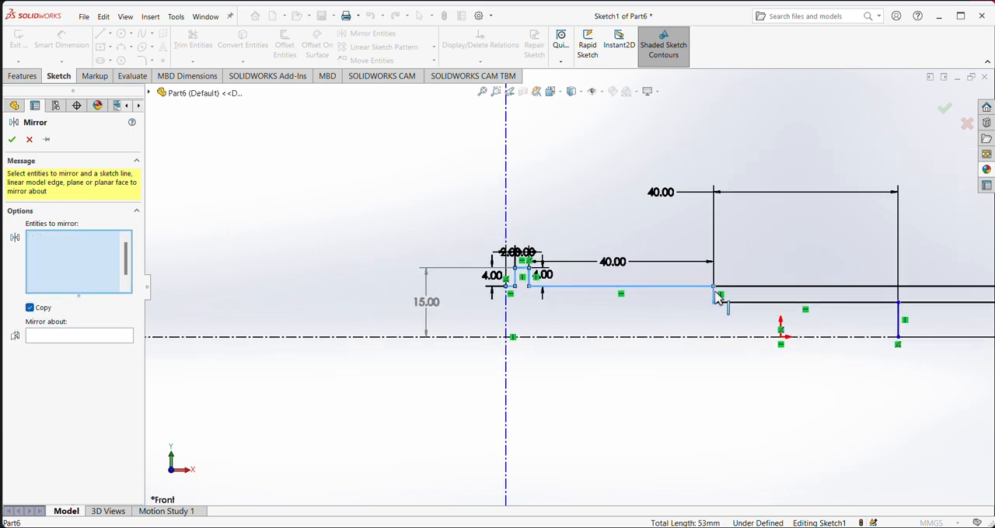
pyautogui.click(763, 302)
pyautogui.click(901, 325)
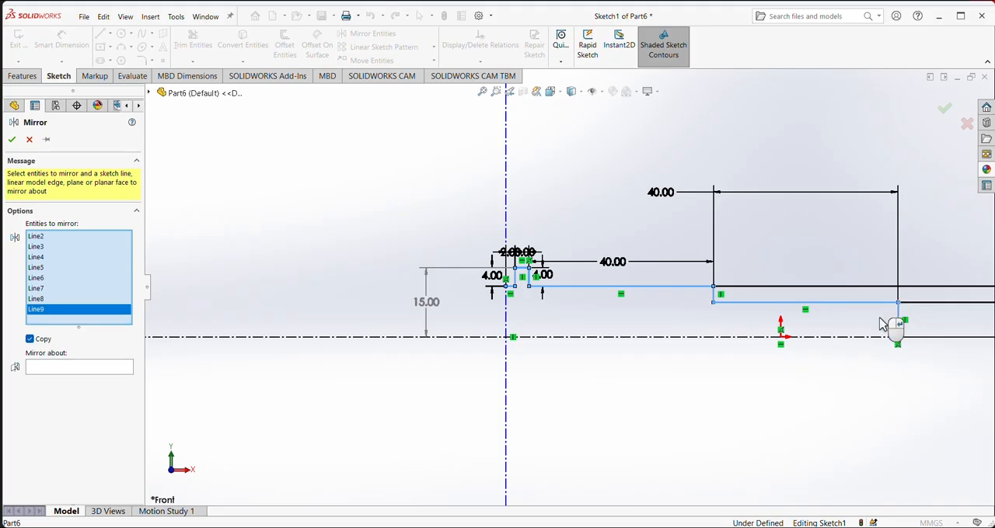
pyautogui.click(55, 368)
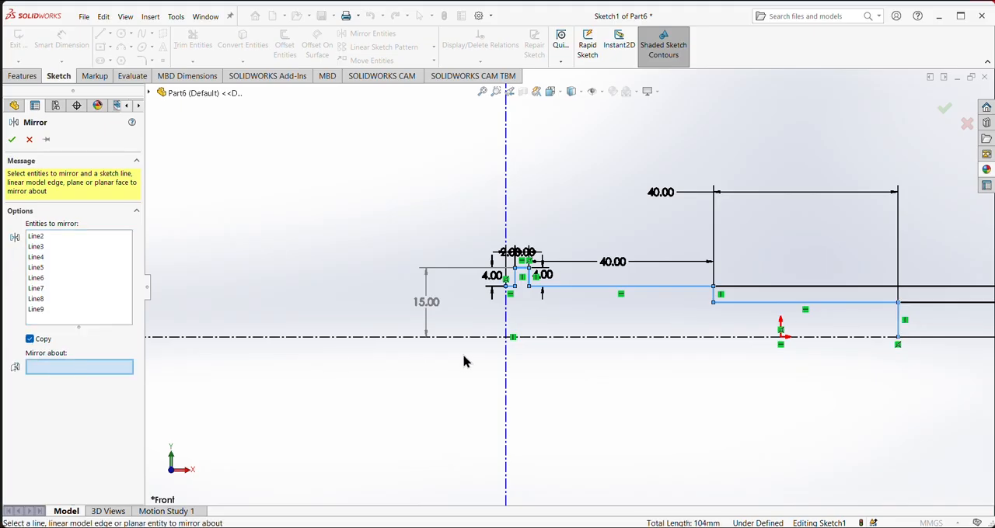
pyautogui.click(506, 327)
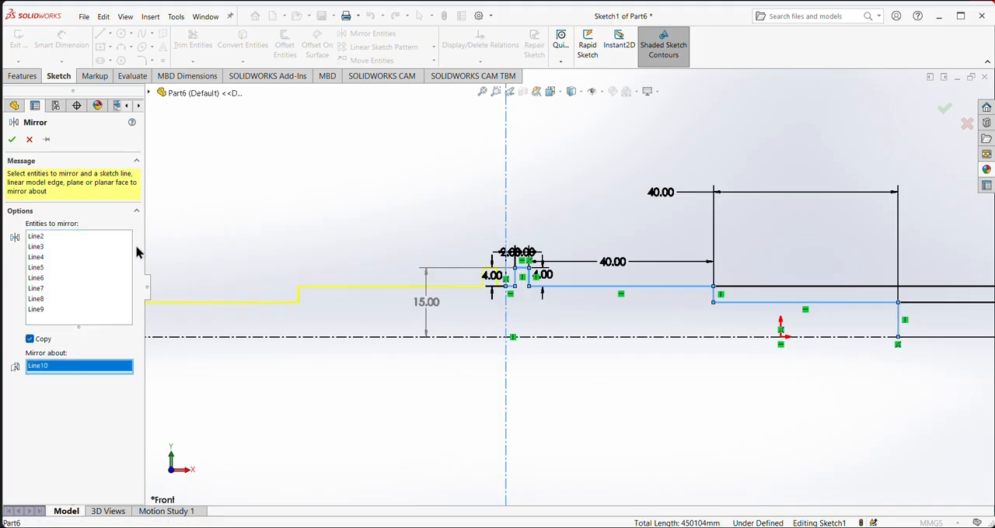
pyautogui.click(11, 141)
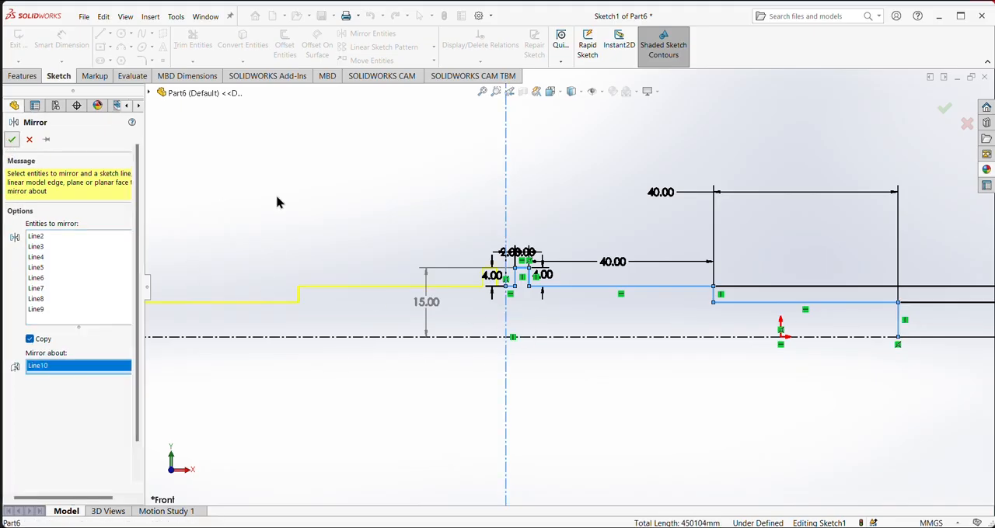
# - Delete the vertical construction line used for mirroring the profile
pyautogui.click(506, 199)
pyautogui.press('Delete')
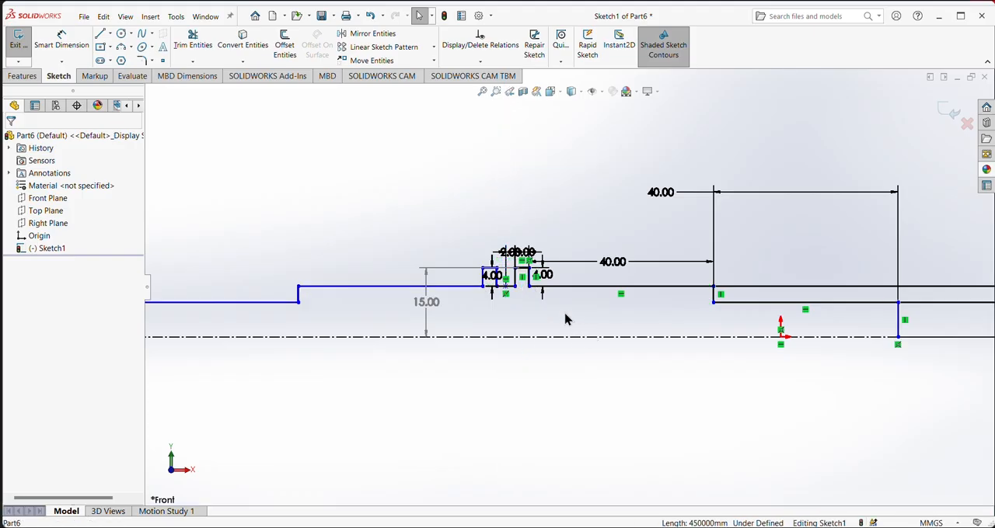
pyautogui.scroll(2, 565, 319)
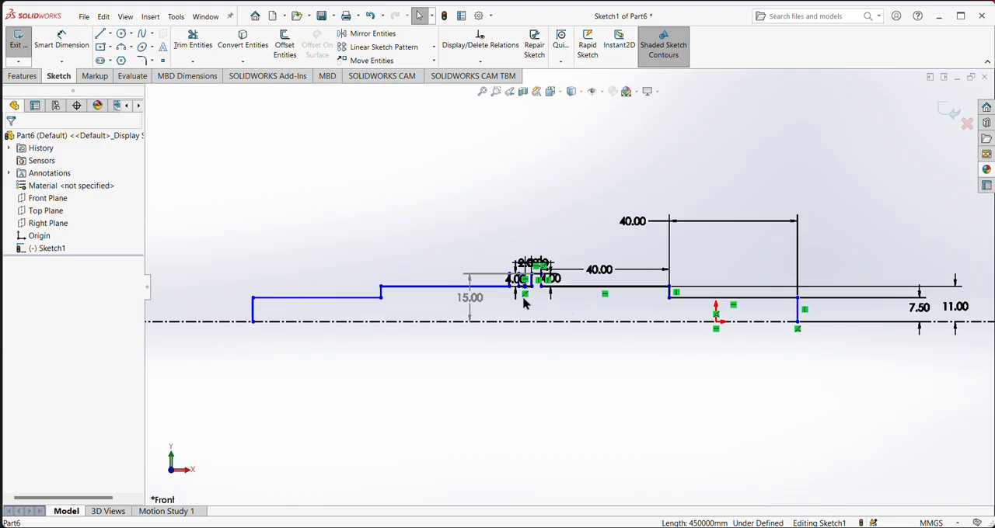
# - Revolve the complete stepped profile 360 degrees about the horizontal centerline into a solid shaft
pyautogui.click(22, 76)
pyautogui.click(61, 47)
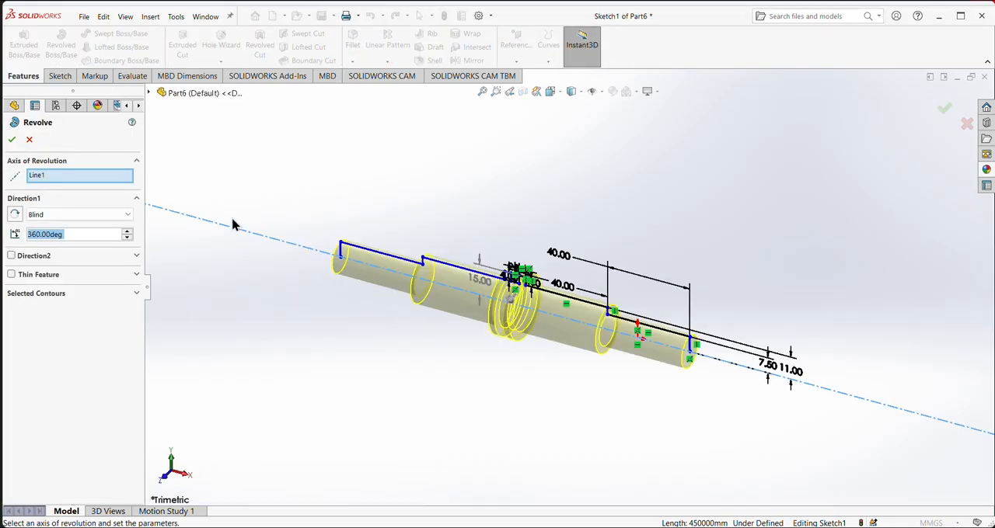
pyautogui.click(12, 140)
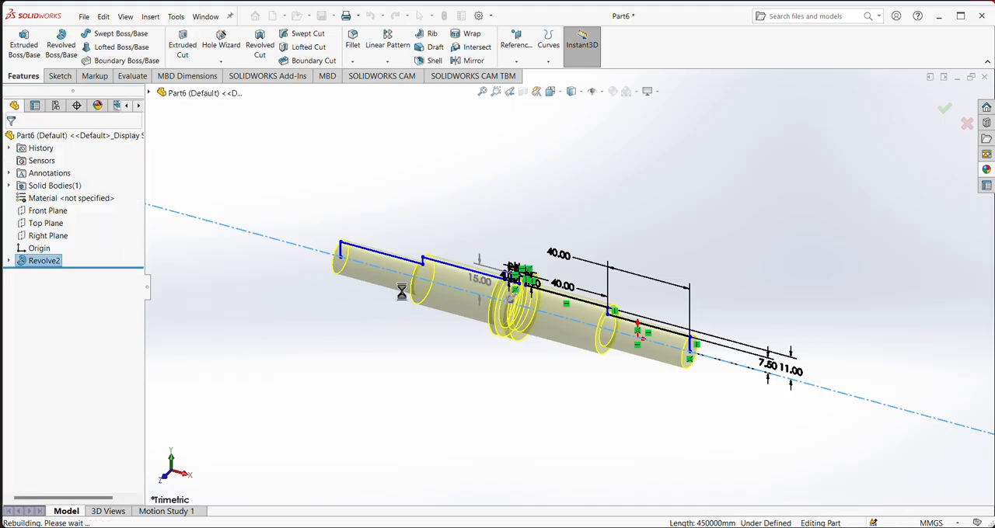
pyautogui.hotkey('ctrl', '1')
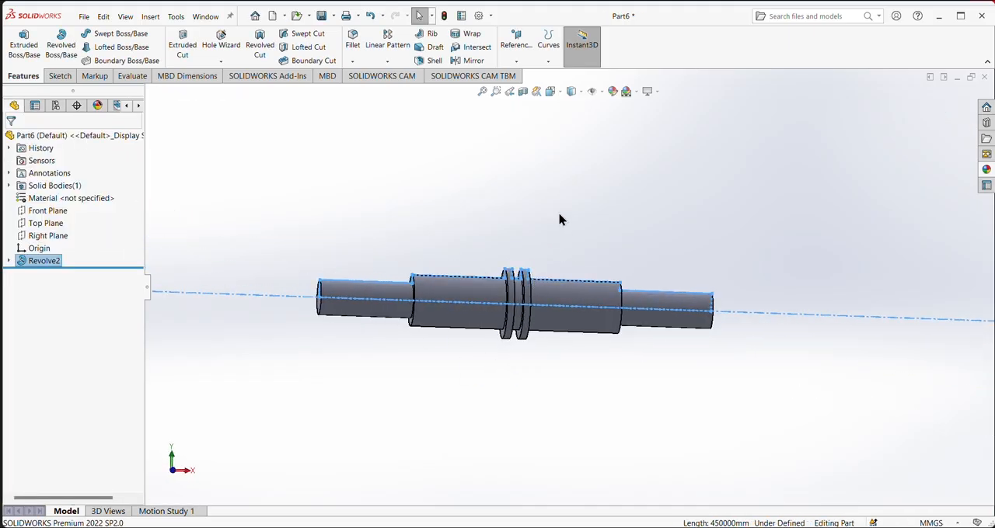
pyautogui.moveTo(564, 389); pyautogui.dragTo(558, 331, button='middle')
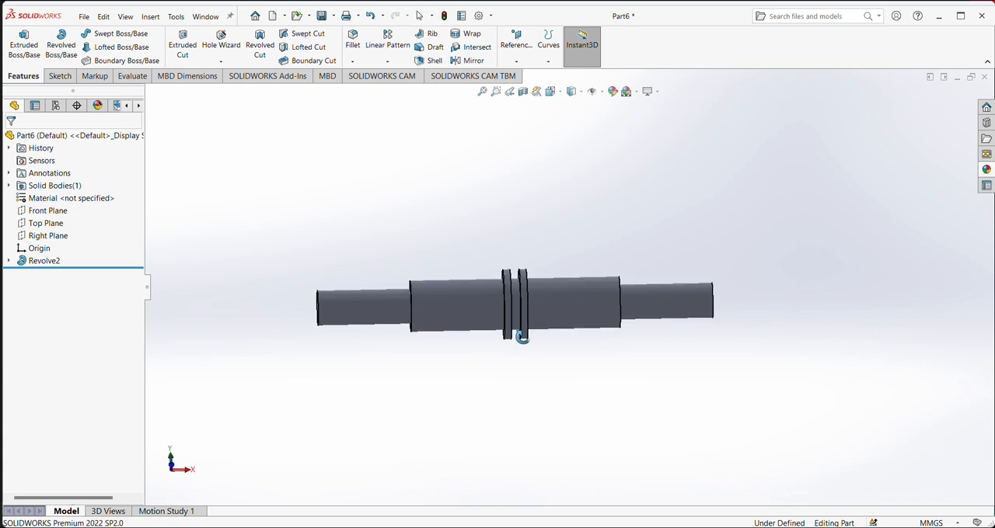
# - Fillet the two circular edges at the base of the groove between the collars with a 2 mm radius
pyautogui.scroll(-5, 520, 291)
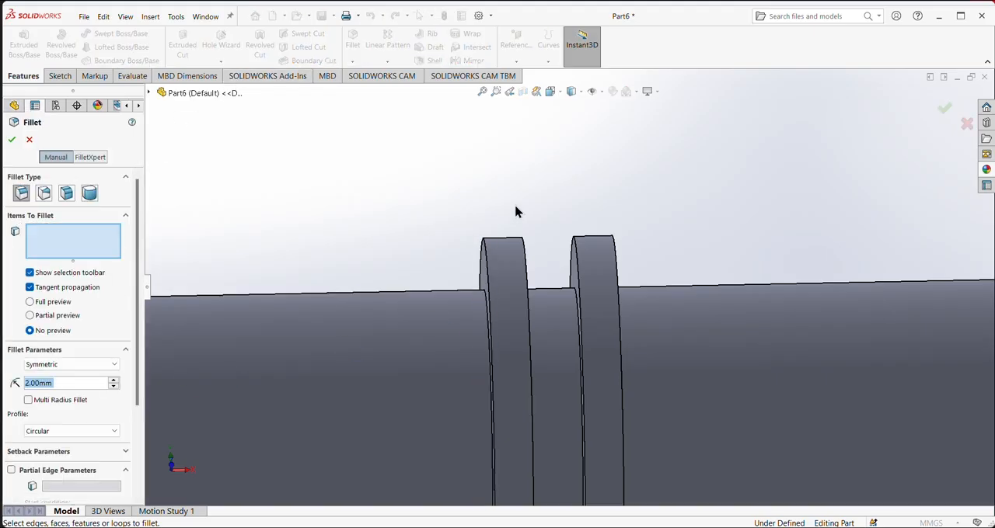
pyautogui.moveTo(630, 278); pyautogui.dragTo(579, 273, button='middle')
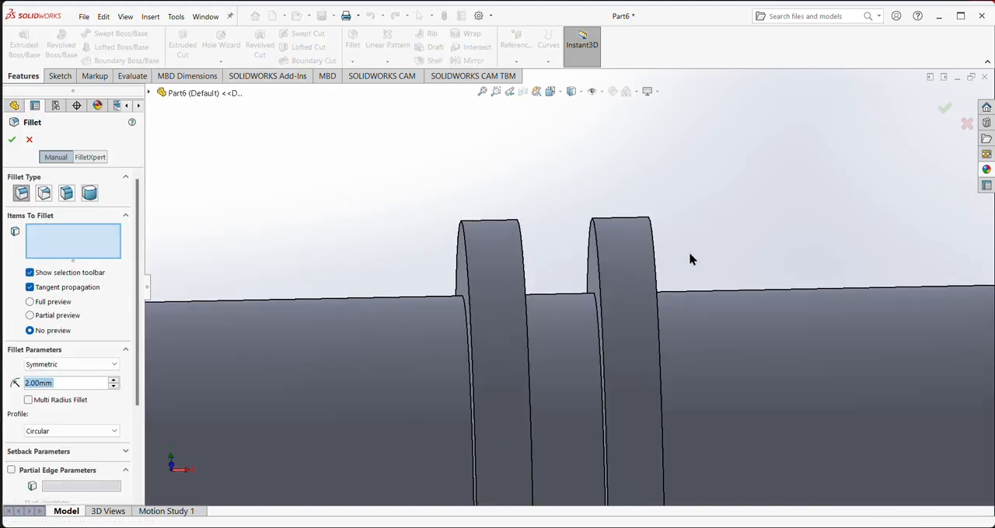
pyautogui.moveTo(691, 260); pyautogui.dragTo(626, 285, button='middle')
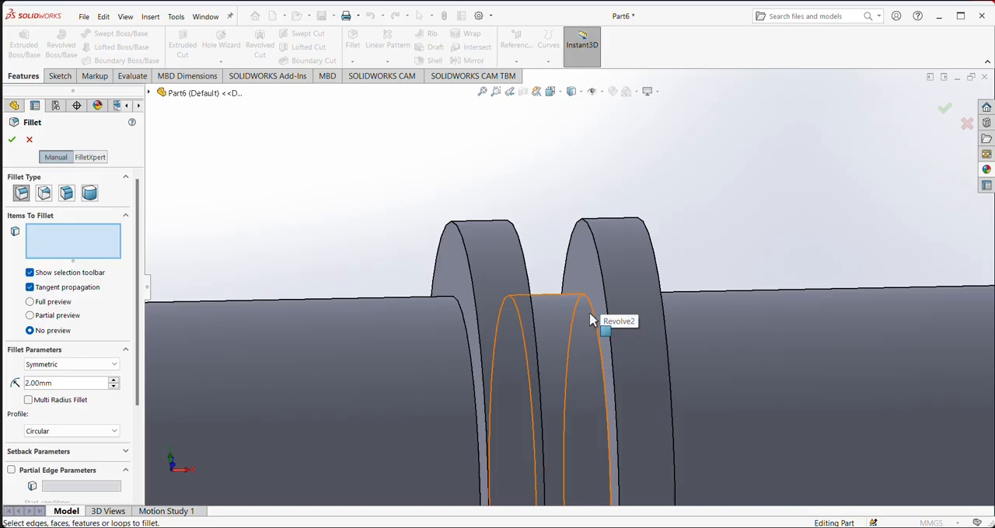
pyautogui.click(600, 313)
pyautogui.moveTo(692, 251); pyautogui.dragTo(557, 293, button='middle')
pyautogui.click(557, 294)
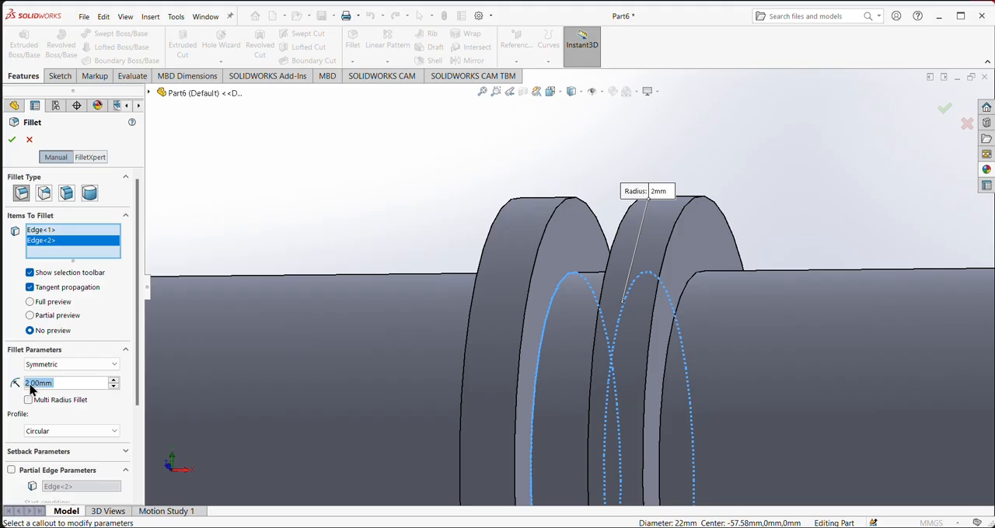
pyautogui.click(12, 140)
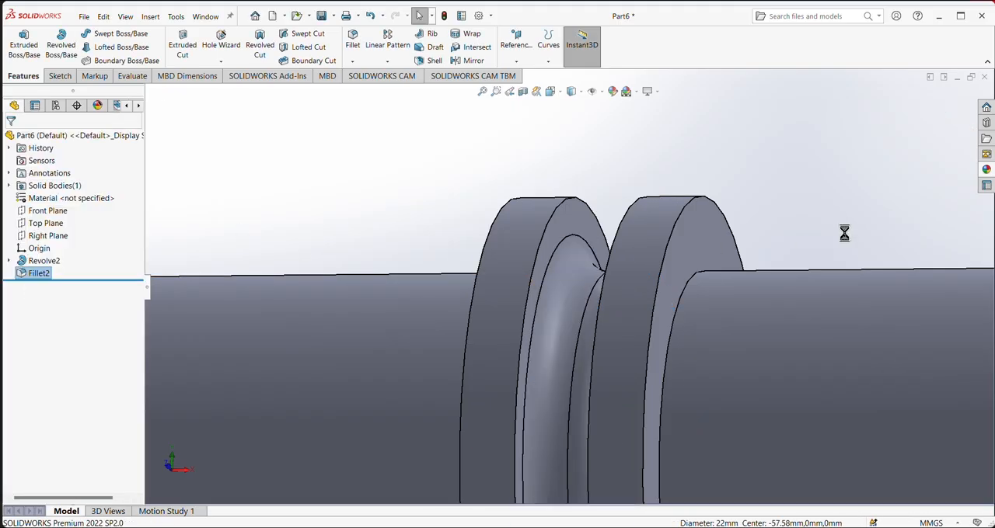
# - Inspect the filleted groove between the collars and switch to the image viewer showing the shaft's reference drawing
pyautogui.moveTo(844, 234)
pyautogui.mouseDown(button='middle')
pyautogui.moveTo(882, 241)
pyautogui.moveTo(853, 243)
pyautogui.mouseUp(button='middle')
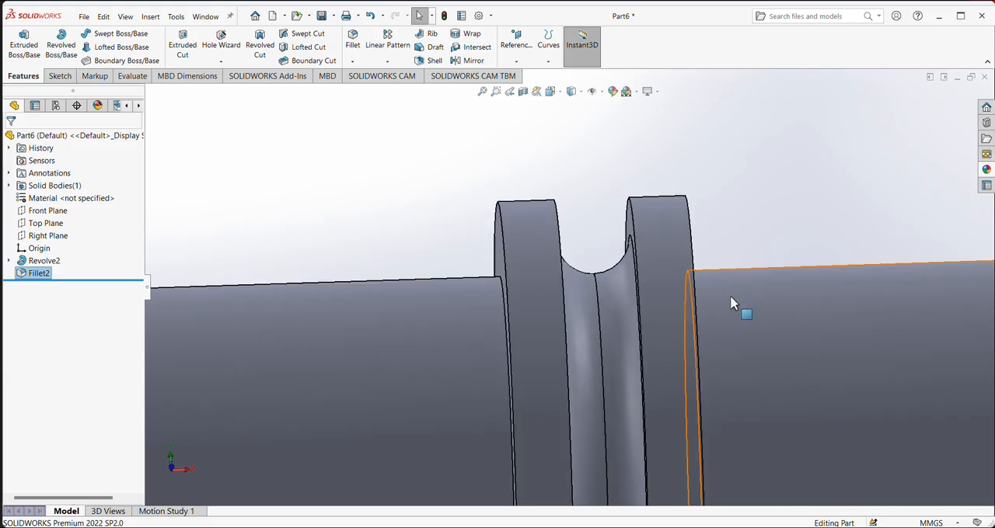
pyautogui.moveTo(773, 200)
pyautogui.mouseDown(button='middle')
pyautogui.moveTo(795, 220)
pyautogui.moveTo(782, 238)
pyautogui.moveTo(759, 200)
pyautogui.moveTo(766, 217)
pyautogui.mouseUp(button='middle')
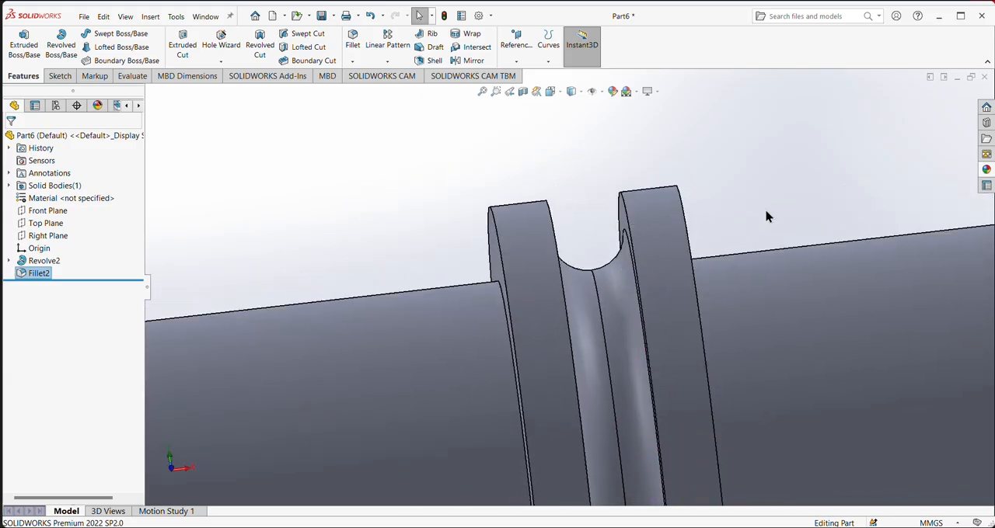
pyautogui.scroll(-1, 766, 216)
pyautogui.scroll(2, 767, 217)
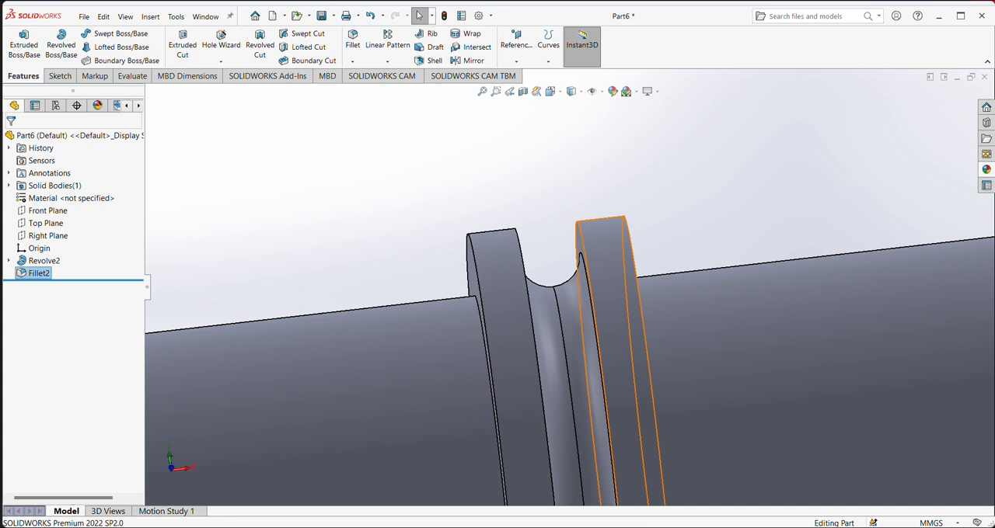
pyautogui.moveTo(649, 525)
pyautogui.click(784, 479)
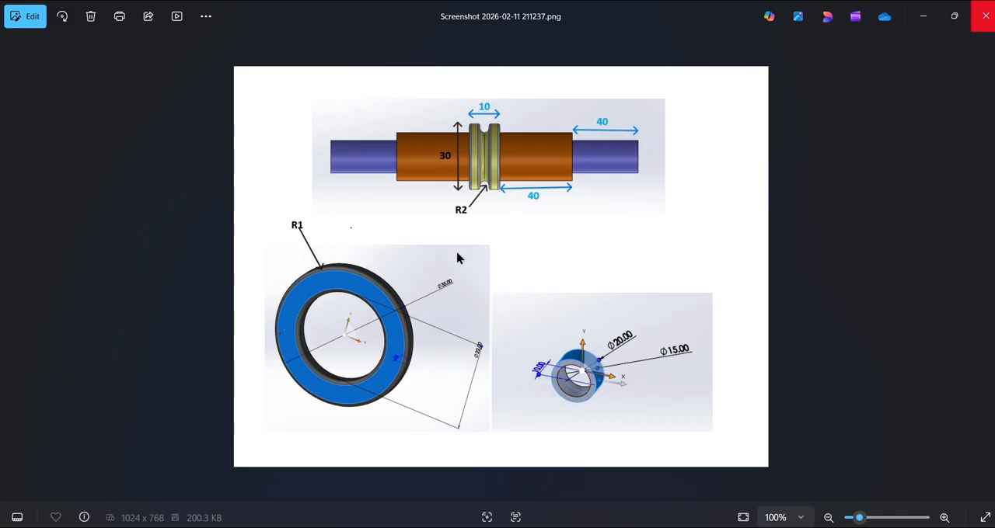
# - Switch back to the Part6 shaft and fillet the four outer circular edges of the two collars with a 1 mm radius
pyautogui.moveTo(570, 522)
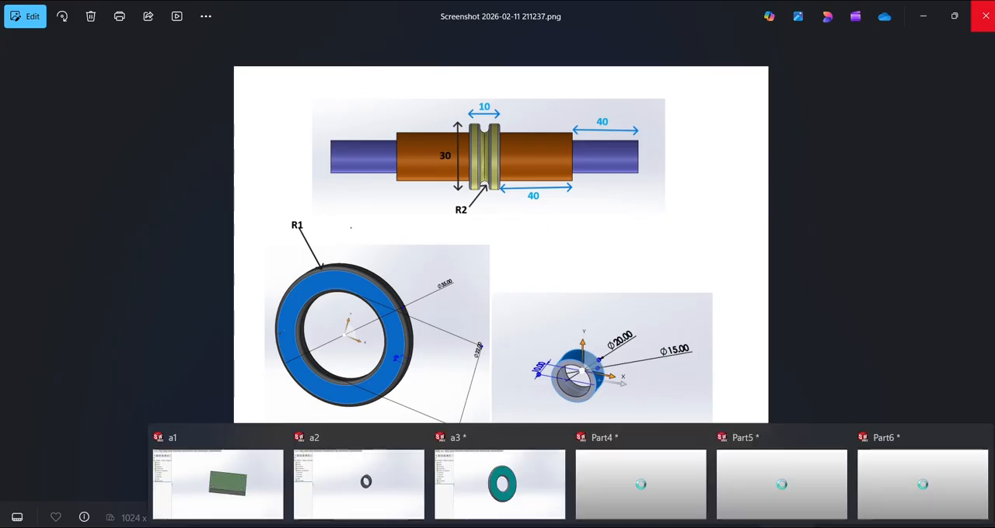
pyautogui.click(904, 486)
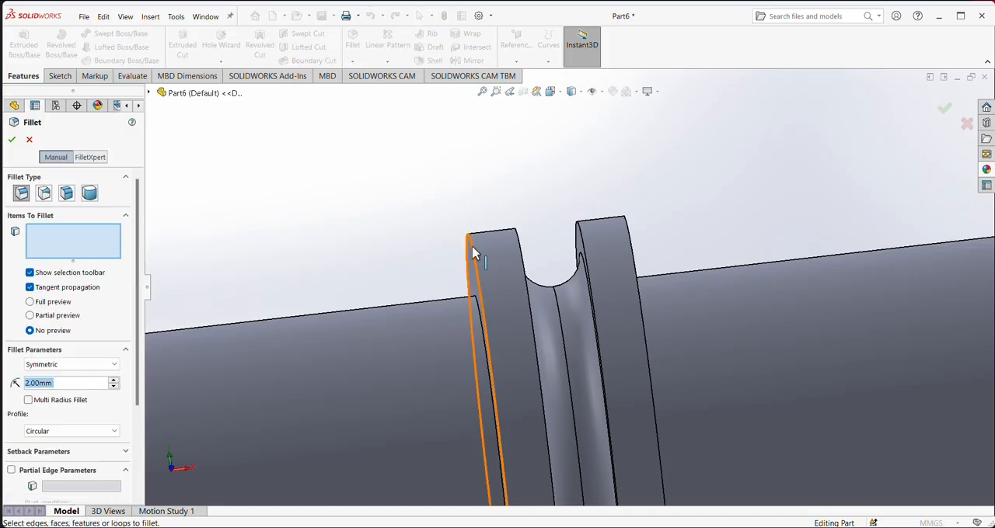
pyautogui.click(474, 254)
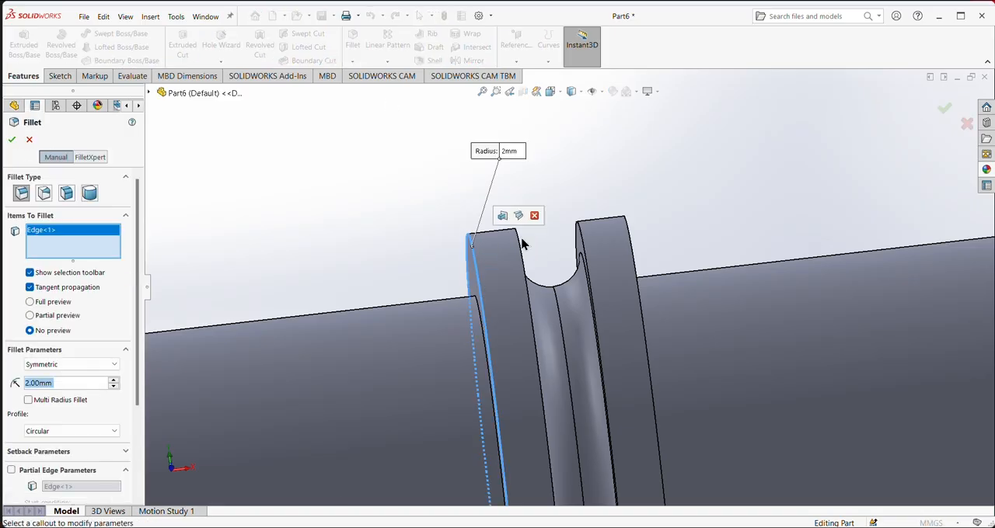
pyautogui.click(588, 240)
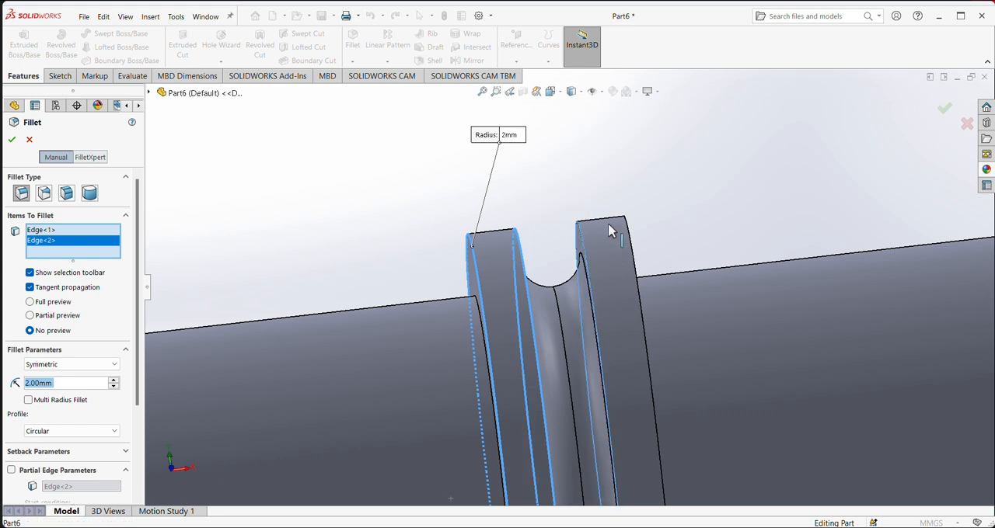
pyautogui.click(625, 242)
pyautogui.click(629, 243)
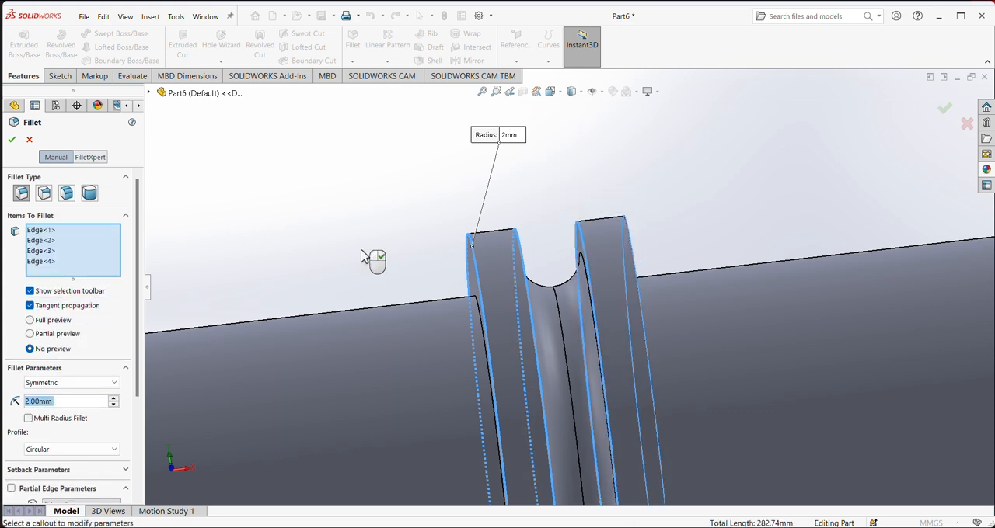
pyautogui.click(28, 402)
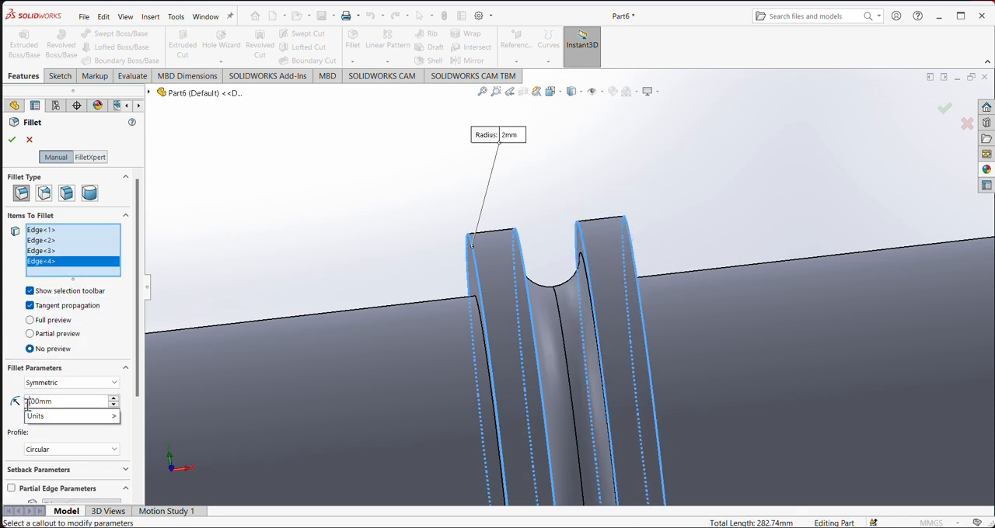
pyautogui.press('BackSpace')
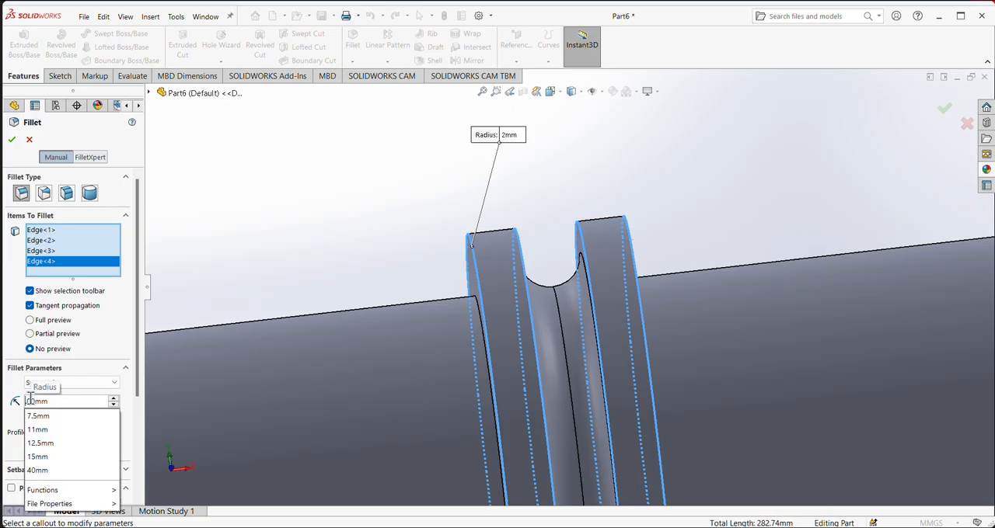
pyautogui.write('1')
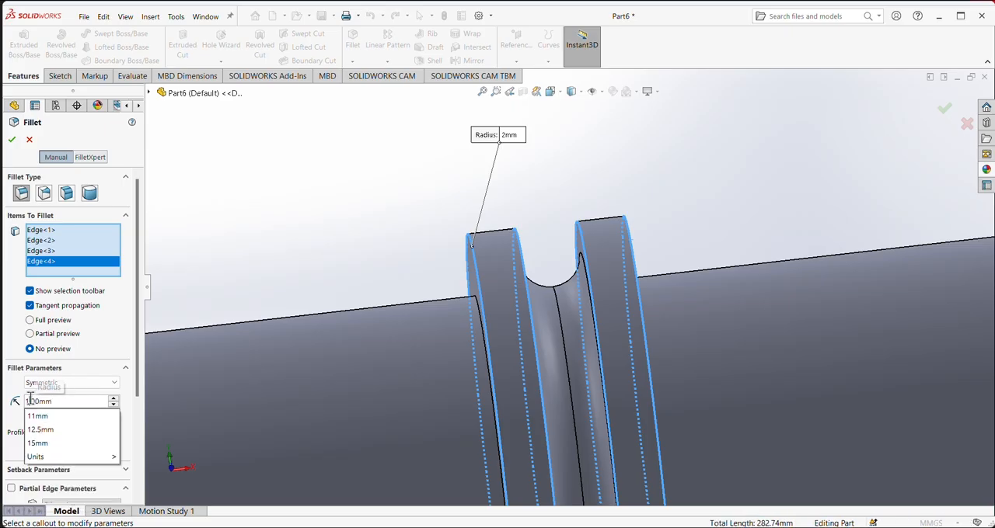
pyautogui.click(13, 146)
pyautogui.click(12, 146)
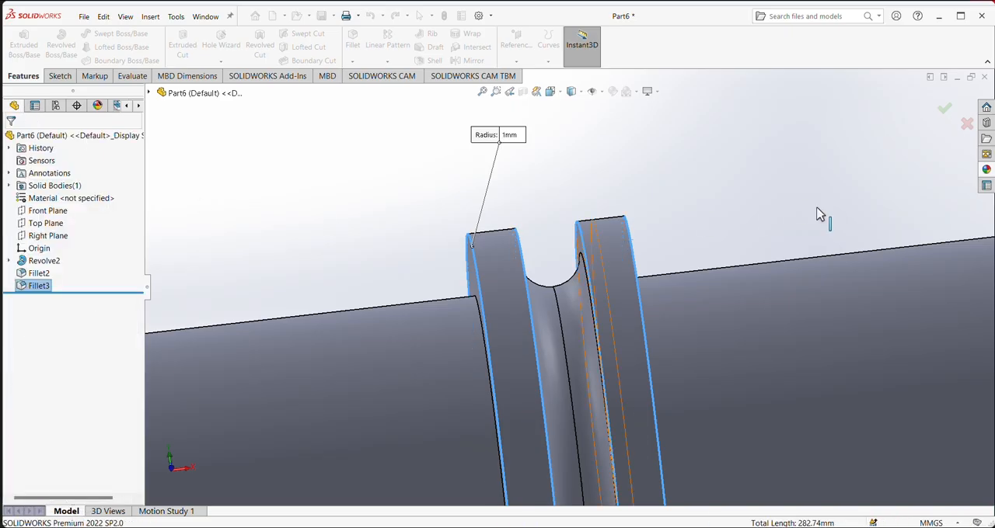
# - Inspect the filleted shaft, compare it with the reference drawing, and close the image viewer
pyautogui.moveTo(694, 205); pyautogui.dragTo(727, 246, button='middle')
pyautogui.scroll(8, 727, 246)
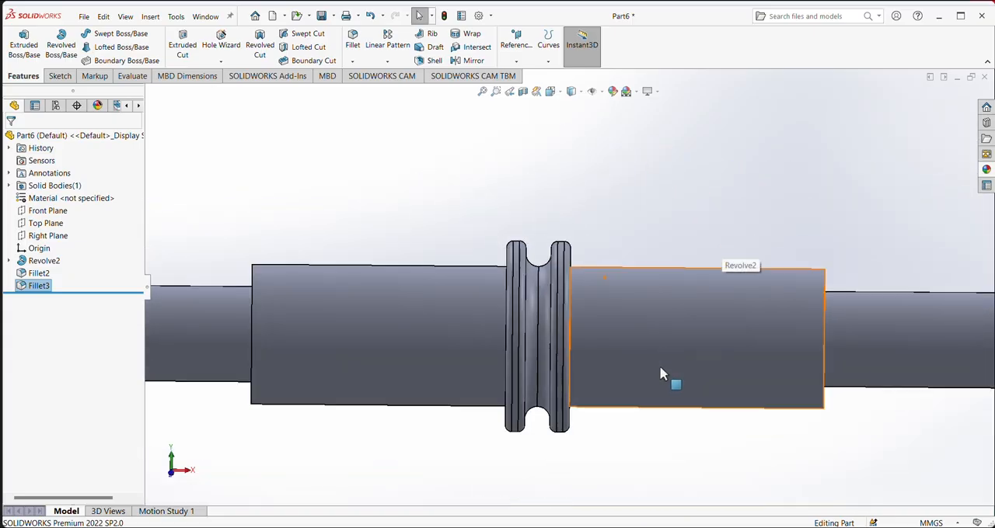
pyautogui.moveTo(630, 398)
pyautogui.mouseDown(button='middle')
pyautogui.moveTo(648, 412)
pyautogui.moveTo(668, 409)
pyautogui.moveTo(662, 402)
pyautogui.moveTo(689, 431)
pyautogui.moveTo(715, 413)
pyautogui.moveTo(615, 408)
pyautogui.moveTo(628, 402)
pyautogui.mouseUp(button='middle')
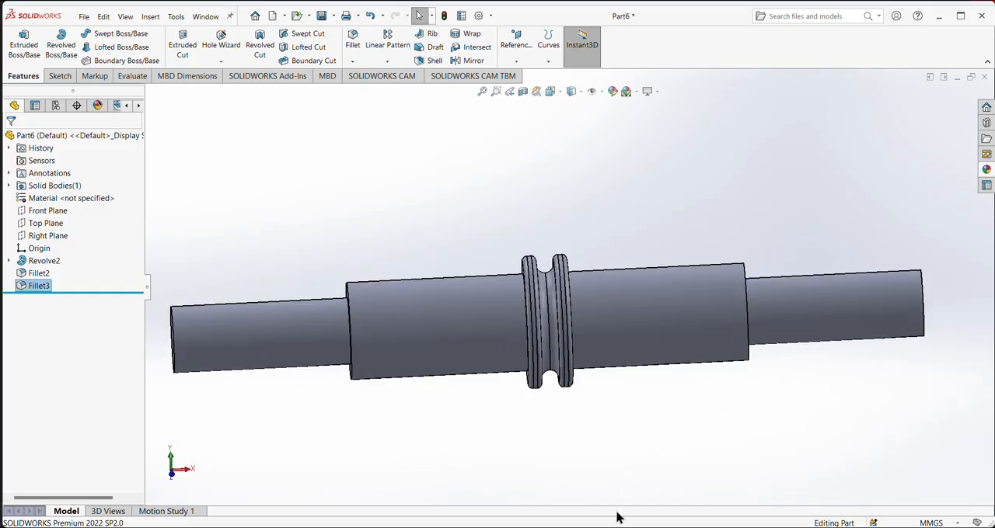
pyautogui.click(793, 491)
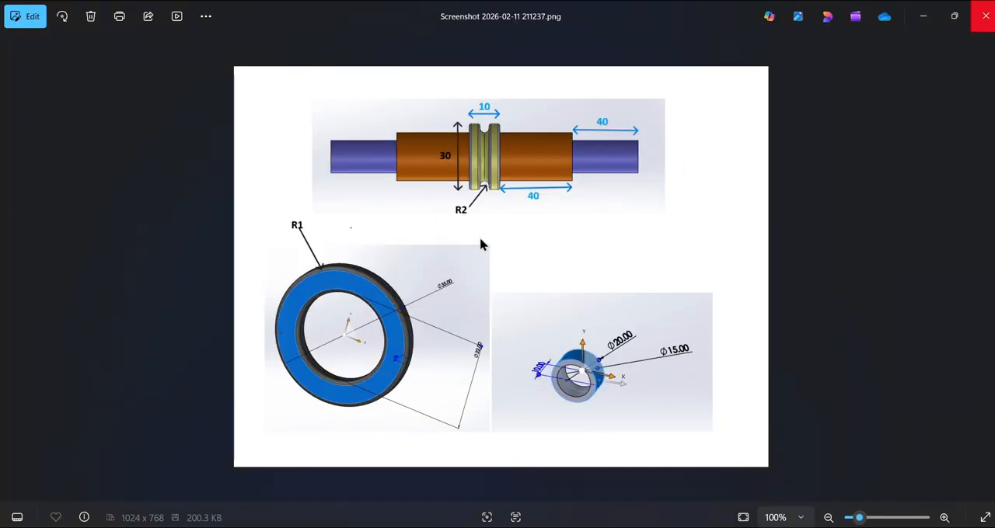
pyautogui.click(984, 16)
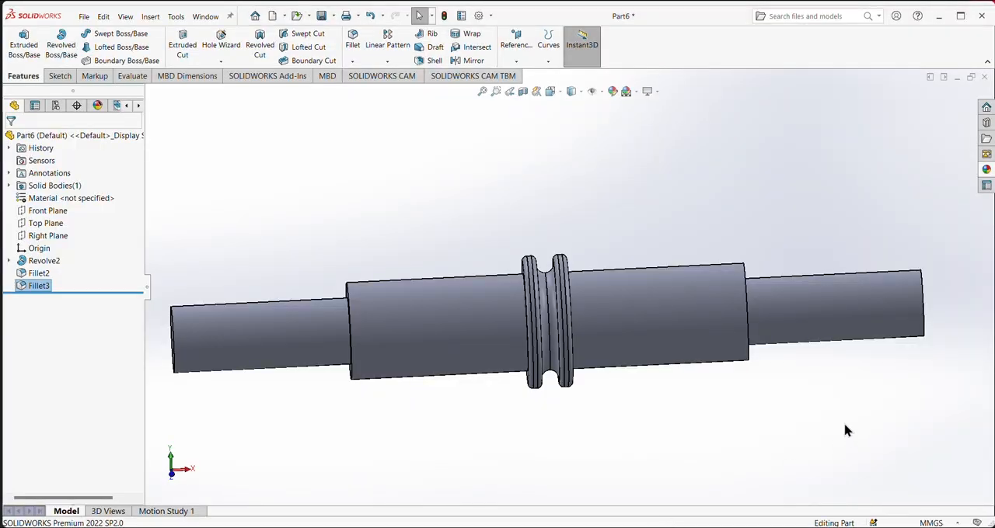
# - Color the two large-diameter cylindrical faces on either side of the collars red
pyautogui.scroll(1, 526, 193)
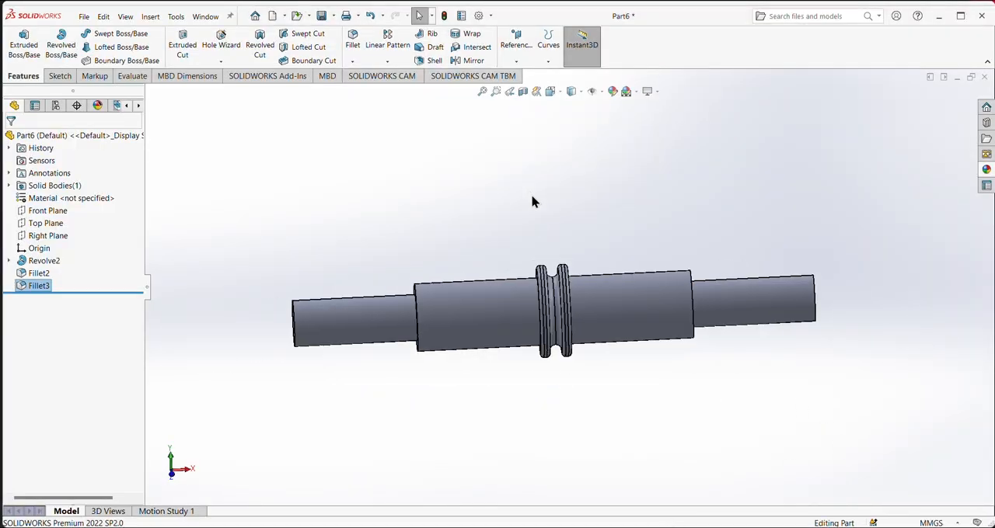
pyautogui.click(622, 313)
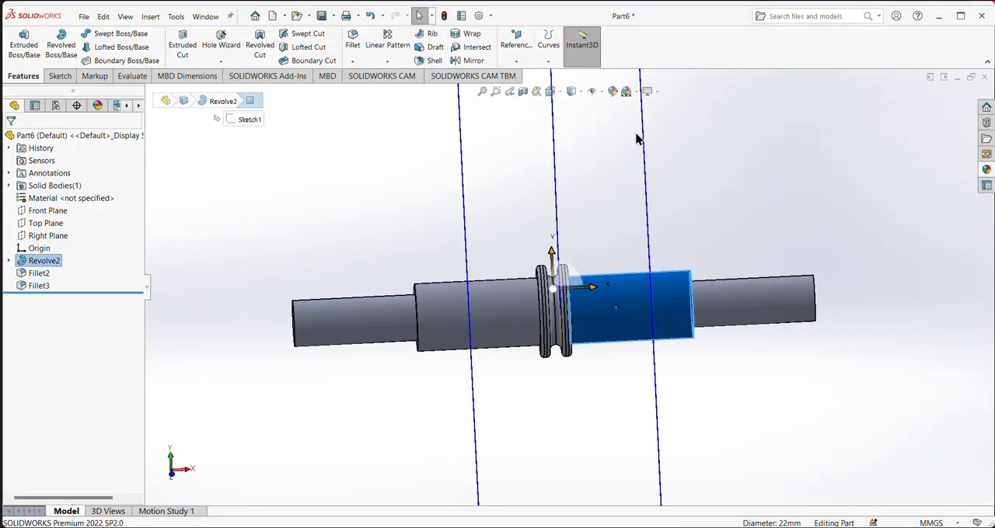
pyautogui.click(619, 97)
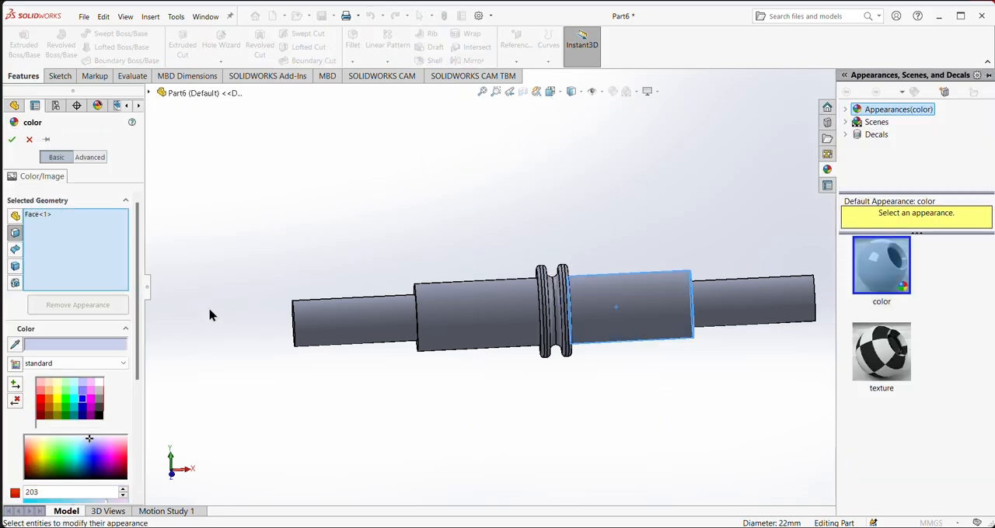
pyautogui.click(39, 401)
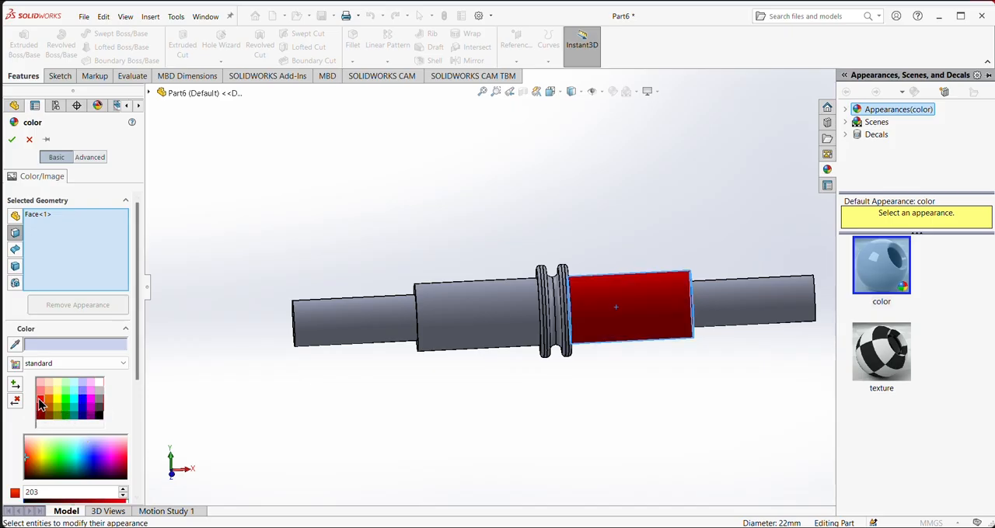
pyautogui.click(504, 312)
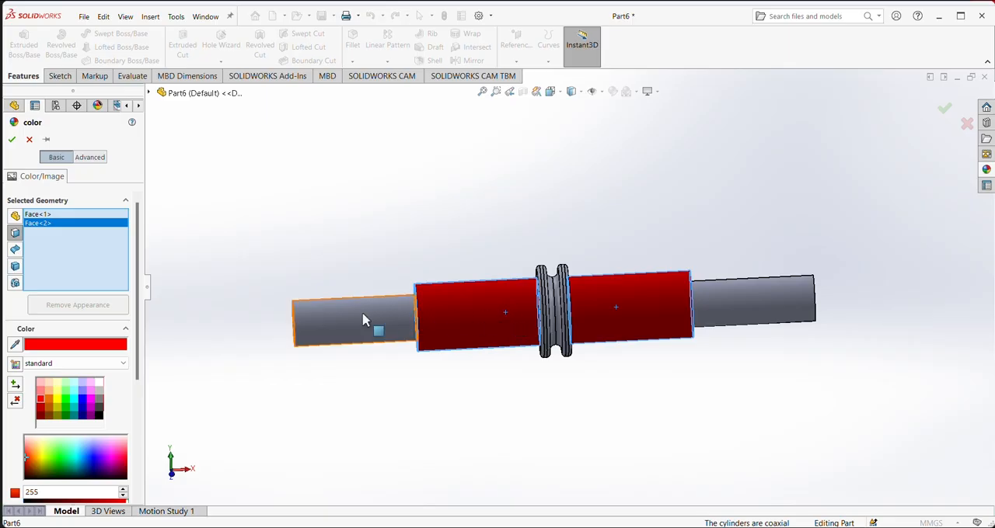
pyautogui.click(11, 140)
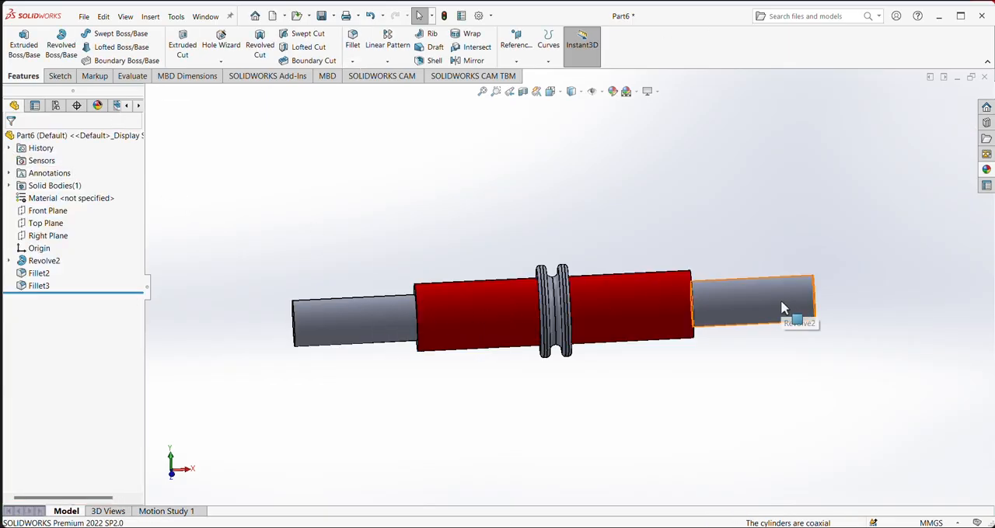
# - Color the cylindrical faces of the two thinner shaft end sections blue
pyautogui.click(759, 302)
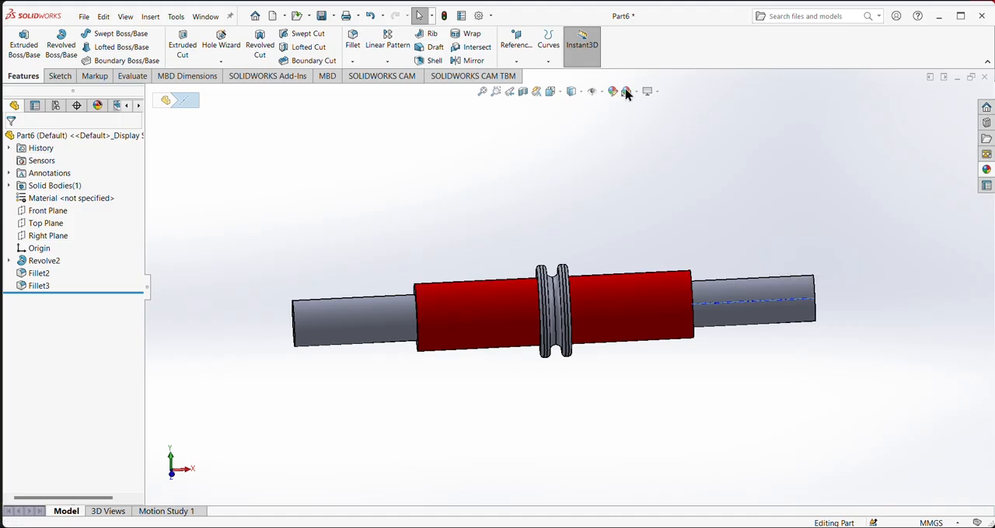
pyautogui.click(767, 296)
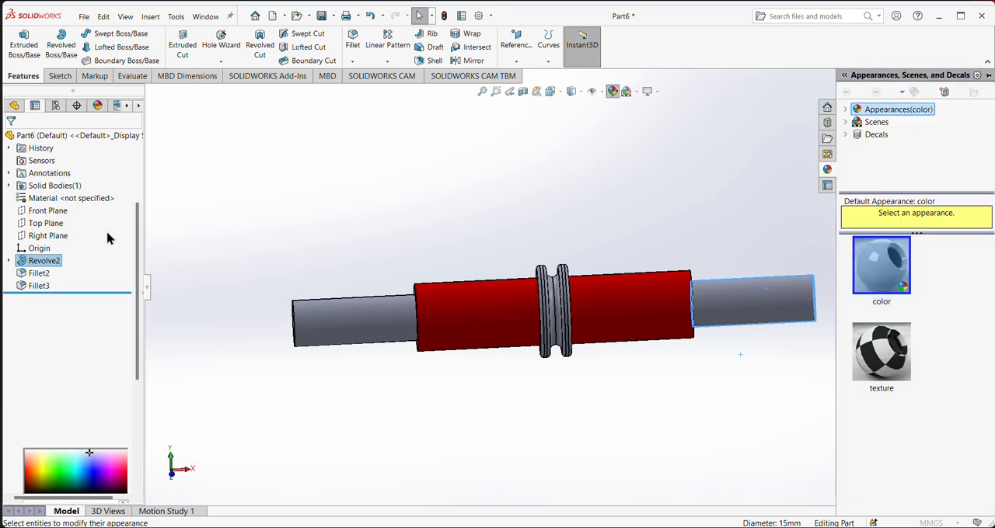
pyautogui.click(84, 402)
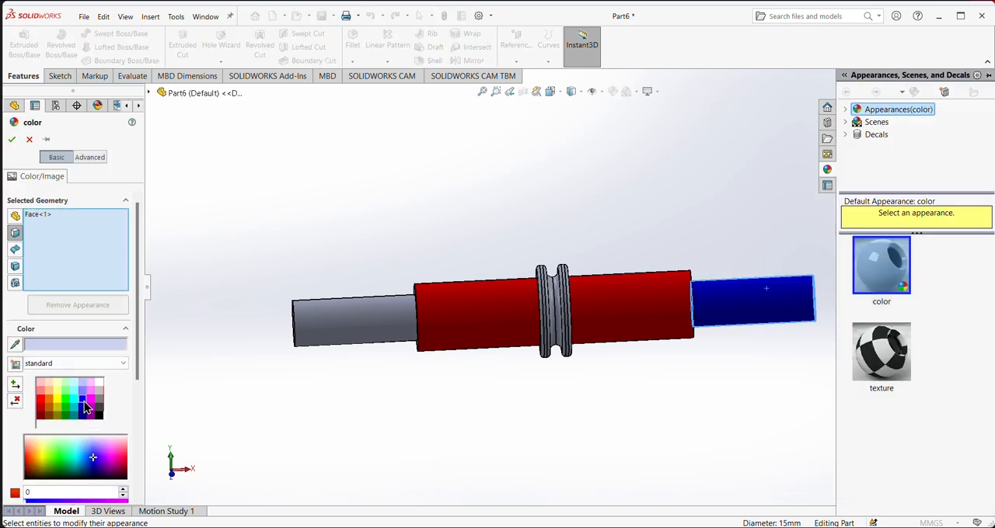
pyautogui.click(371, 318)
pyautogui.click(11, 139)
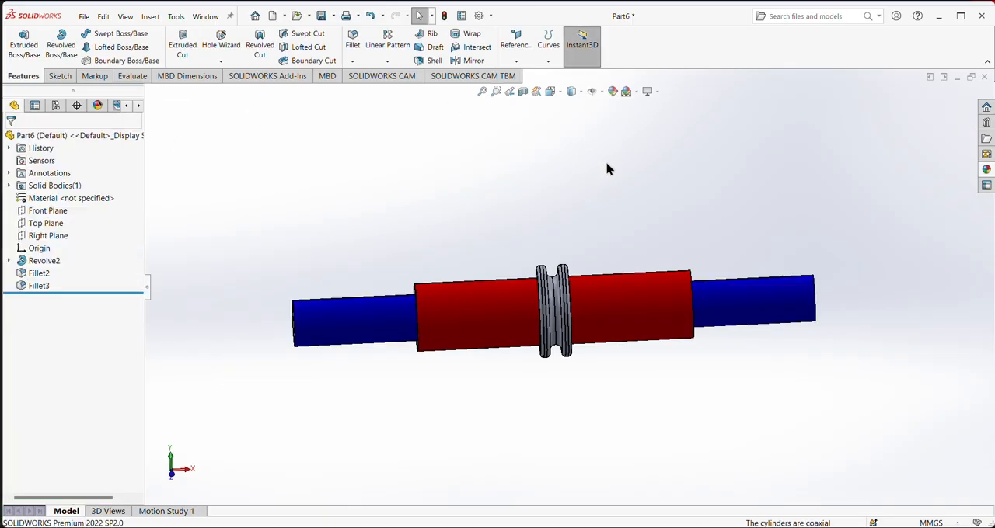
# - Apply yellow to the outer rim faces of the two collars
pyautogui.scroll(-3, 566, 298)
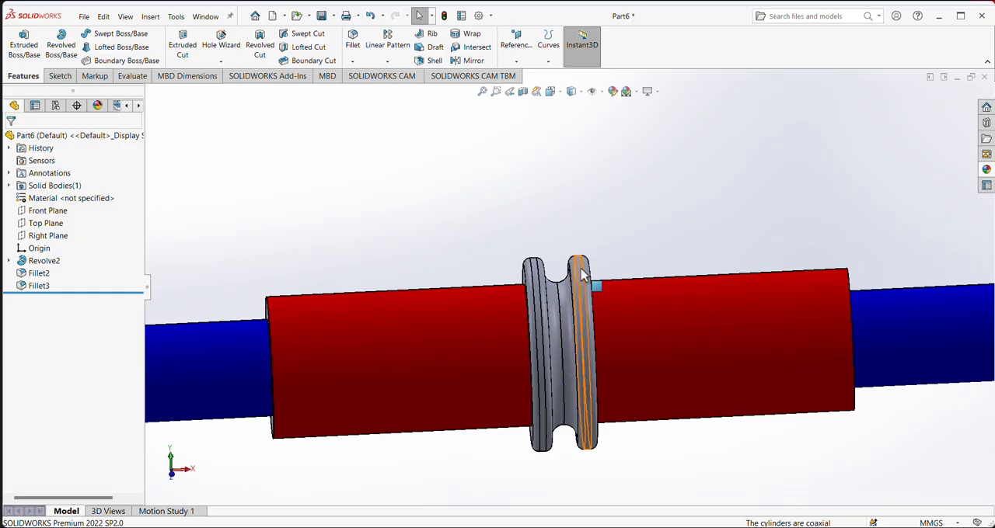
pyautogui.click(582, 291)
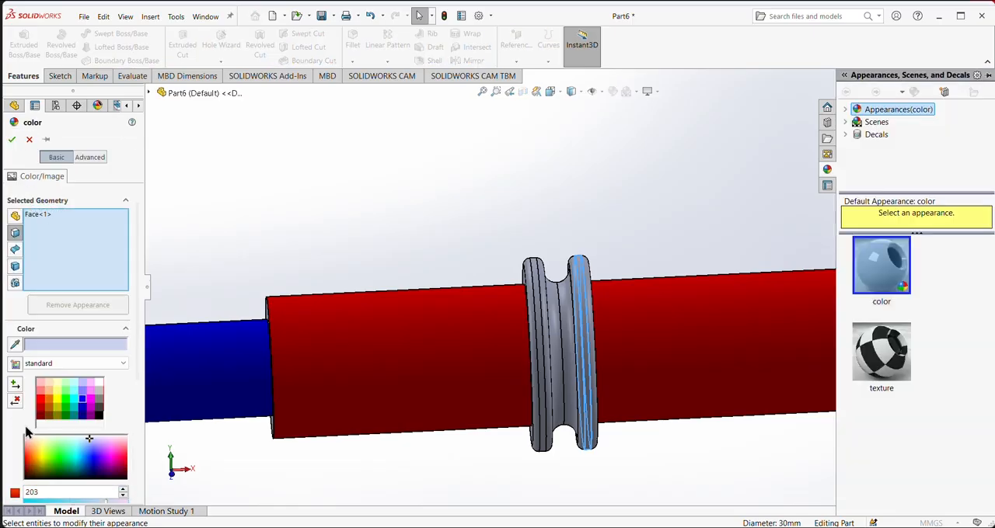
pyautogui.click(60, 403)
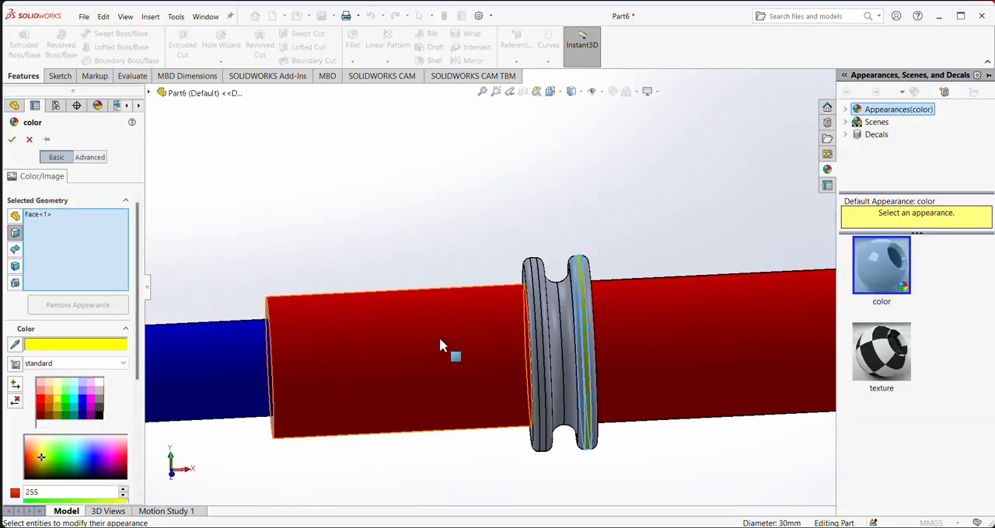
pyautogui.scroll(-1, 616, 253)
pyautogui.scroll(-2, 616, 254)
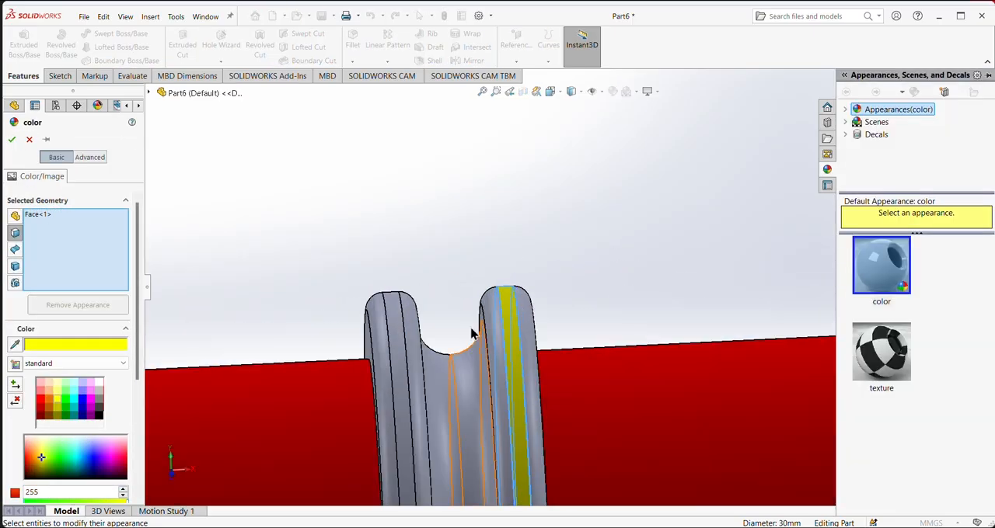
pyautogui.click(394, 323)
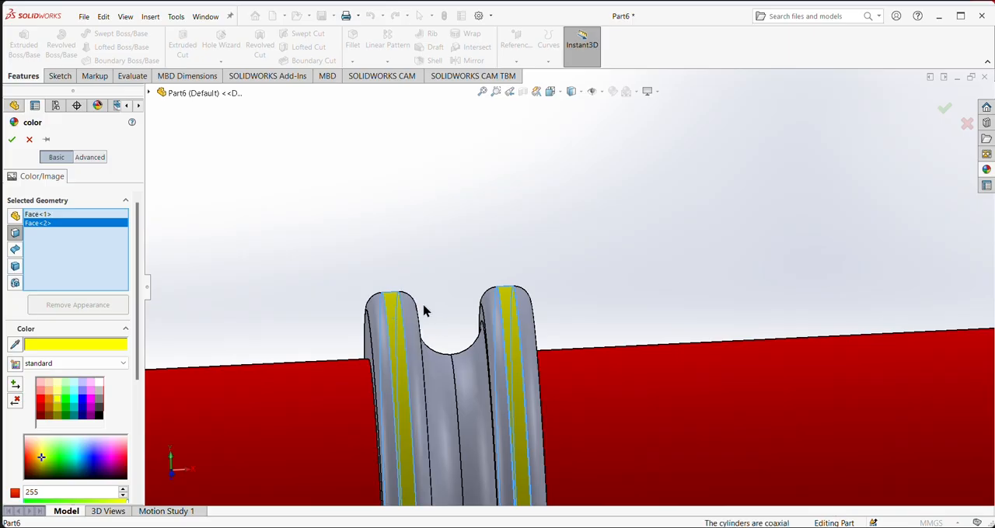
# - Extend the yellow color to the four rounded collar edges and the curved groove faces between the collars
pyautogui.click(414, 314)
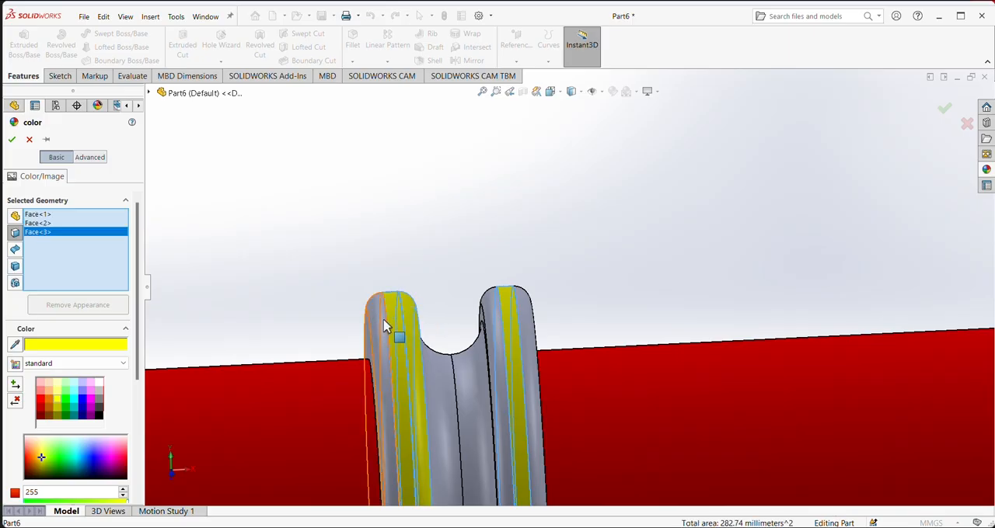
pyautogui.click(378, 326)
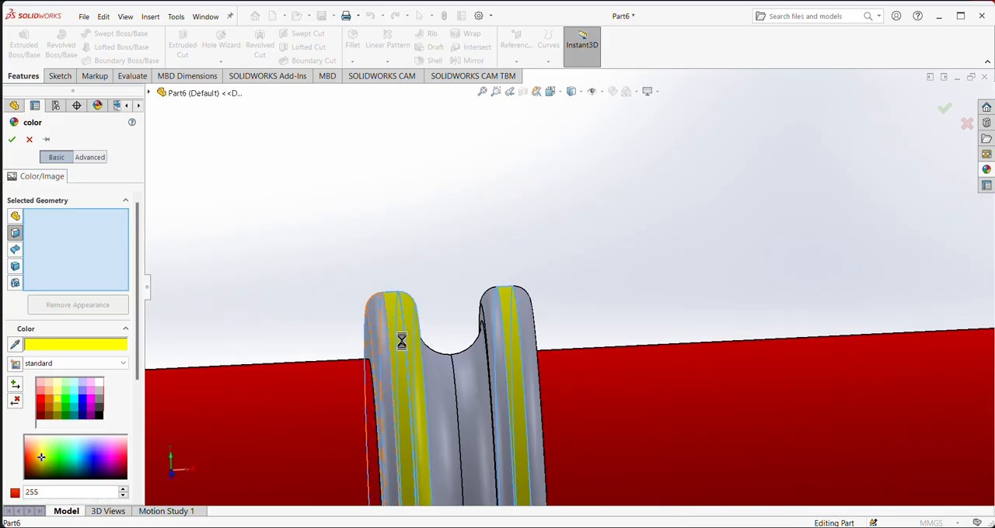
pyautogui.click(502, 339)
pyautogui.click(529, 328)
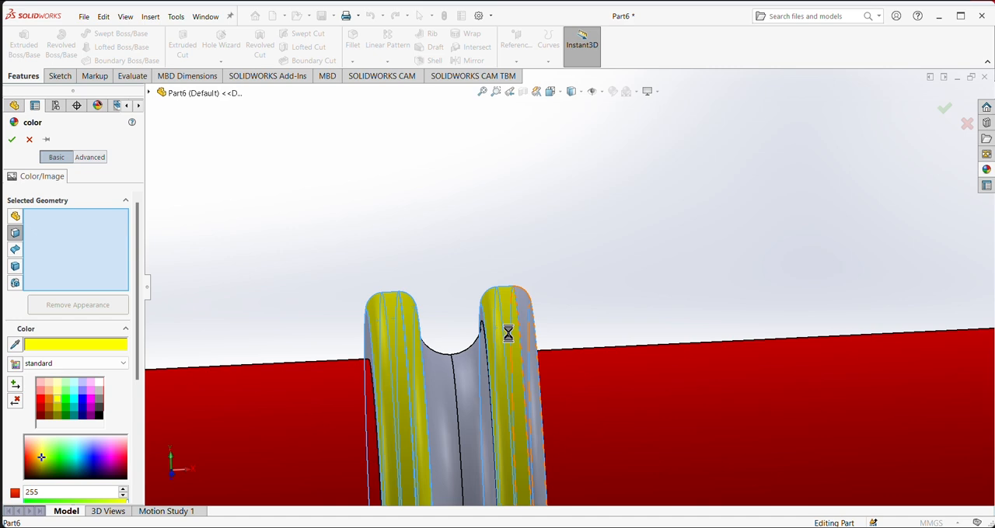
pyautogui.click(459, 384)
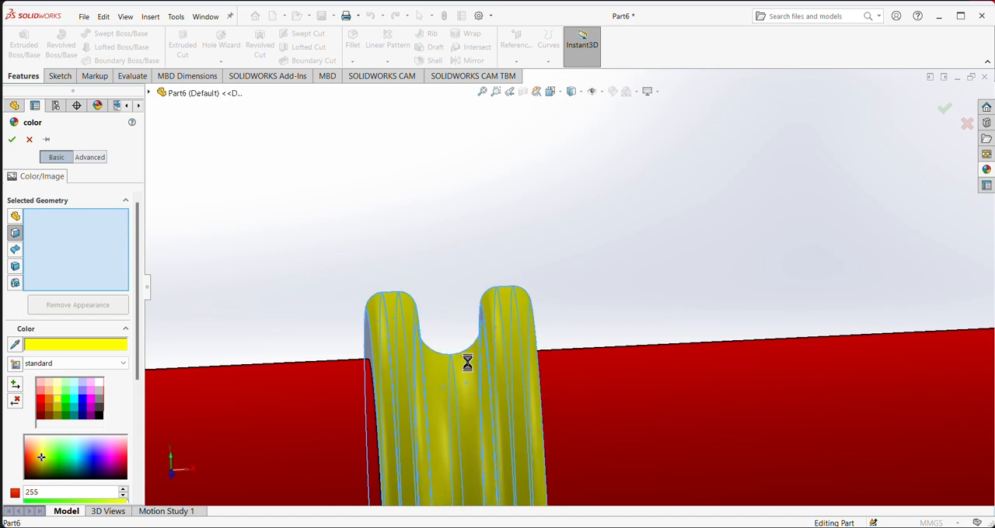
# - Apply yellow to the flat outer side faces of the two collars and accept the color change
pyautogui.moveTo(456, 305); pyautogui.dragTo(487, 311, button='middle')
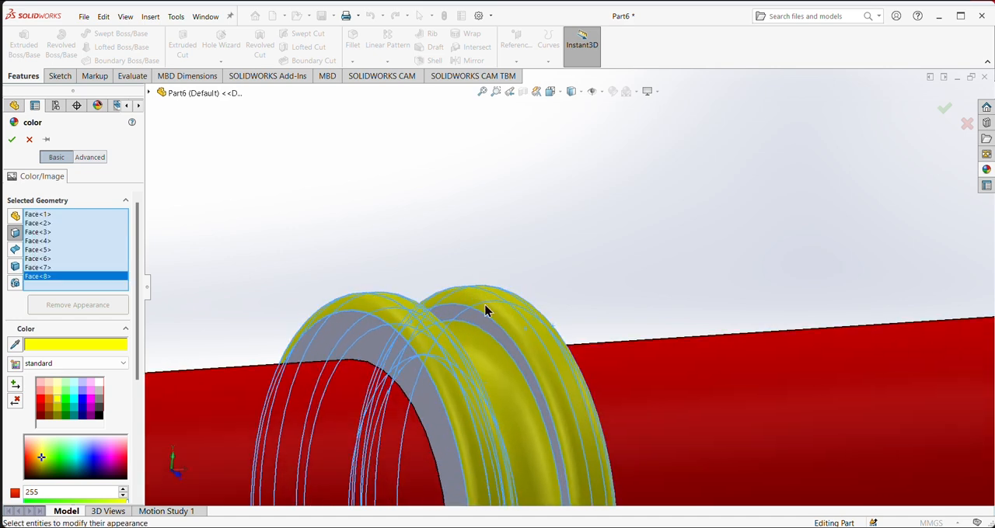
pyautogui.click(367, 354)
pyautogui.moveTo(591, 322); pyautogui.dragTo(506, 375, button='middle')
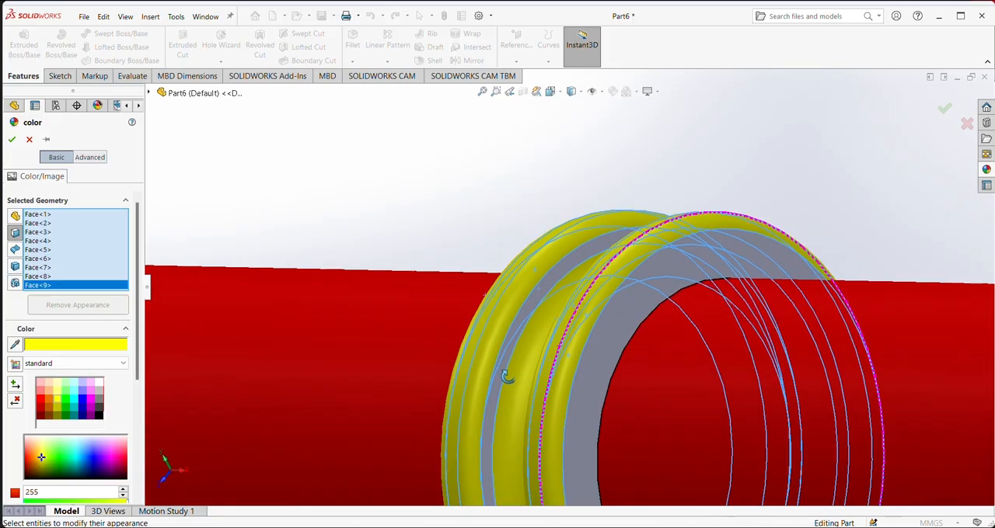
pyautogui.click(611, 347)
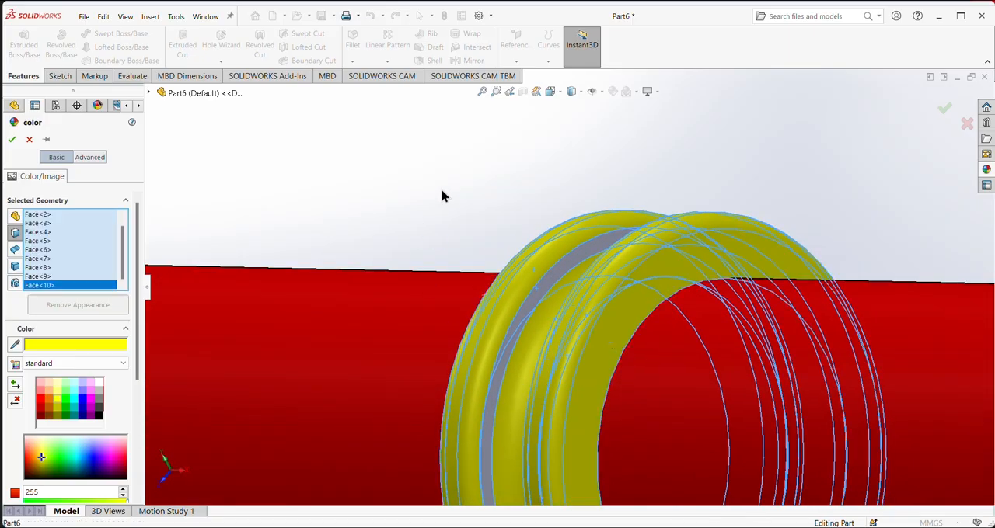
pyautogui.click(11, 138)
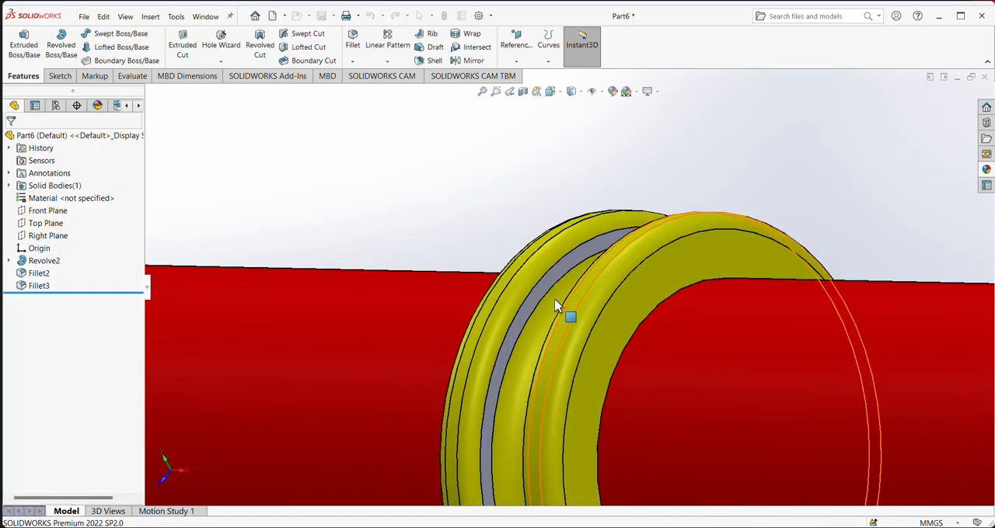
# - Color both circular end faces and both ring-shaped shoulder faces of the shaft dark gray
pyautogui.scroll(-3, 775, 226)
pyautogui.scroll(5, 775, 226)
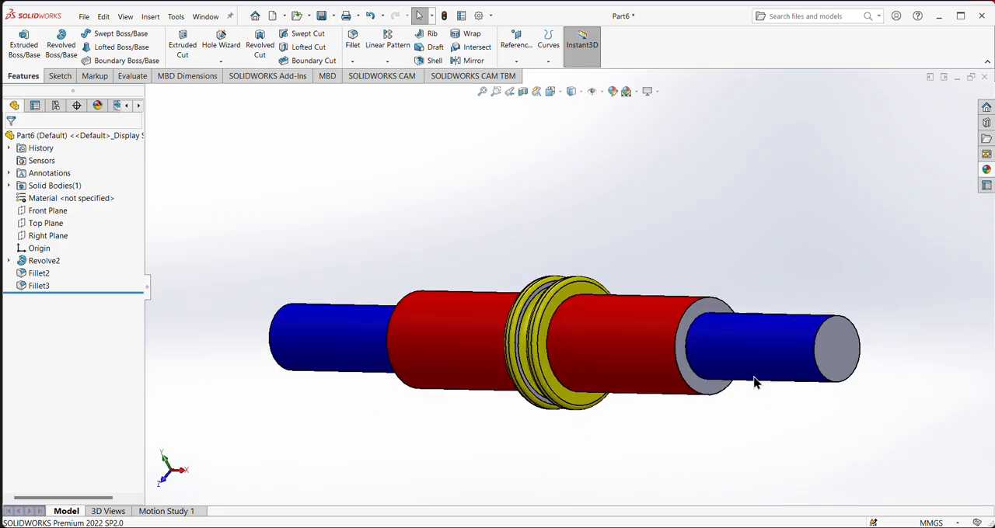
pyautogui.moveTo(653, 446); pyautogui.dragTo(786, 480, button='middle')
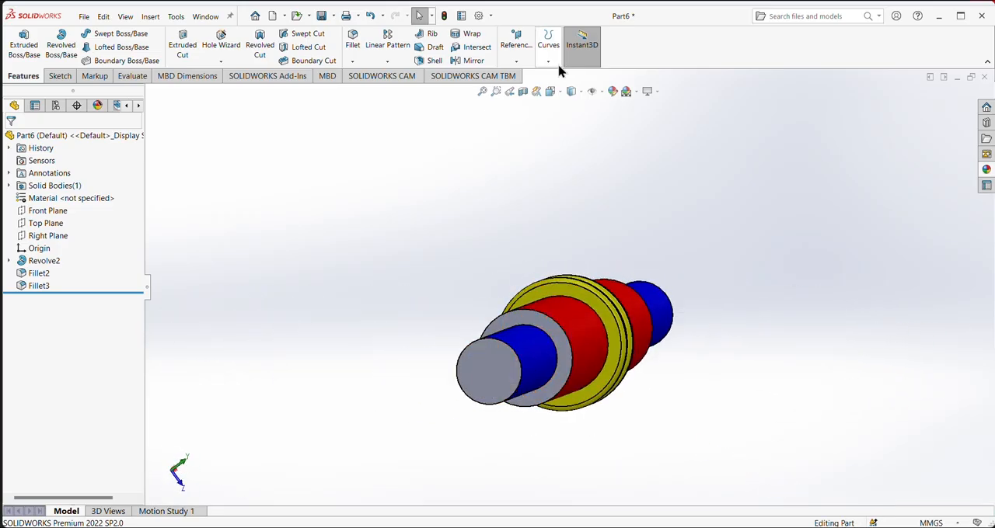
pyautogui.click(488, 370)
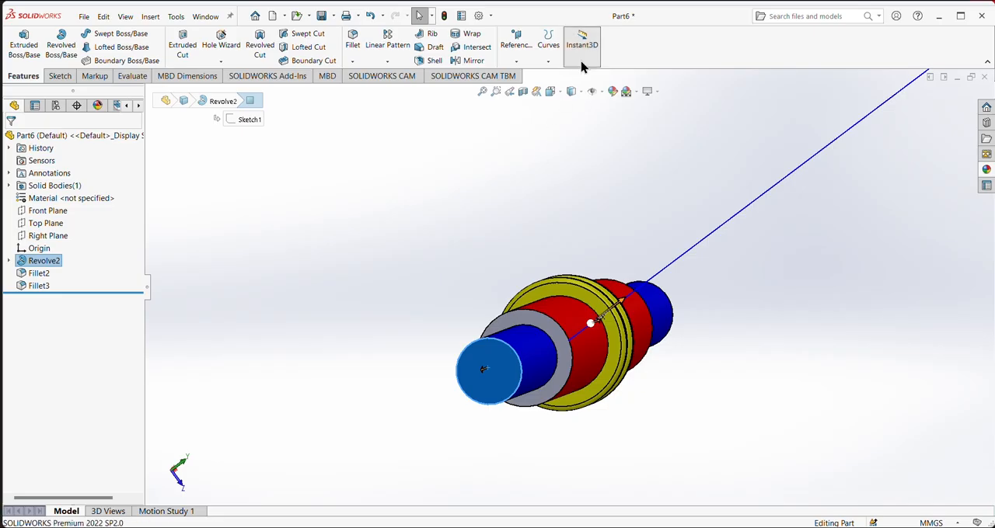
pyautogui.click(613, 92)
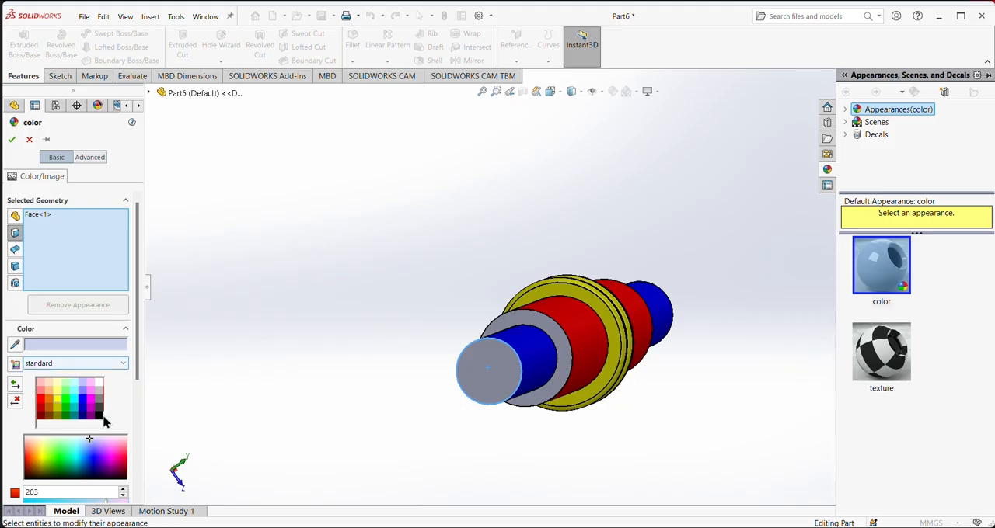
pyautogui.click(98, 405)
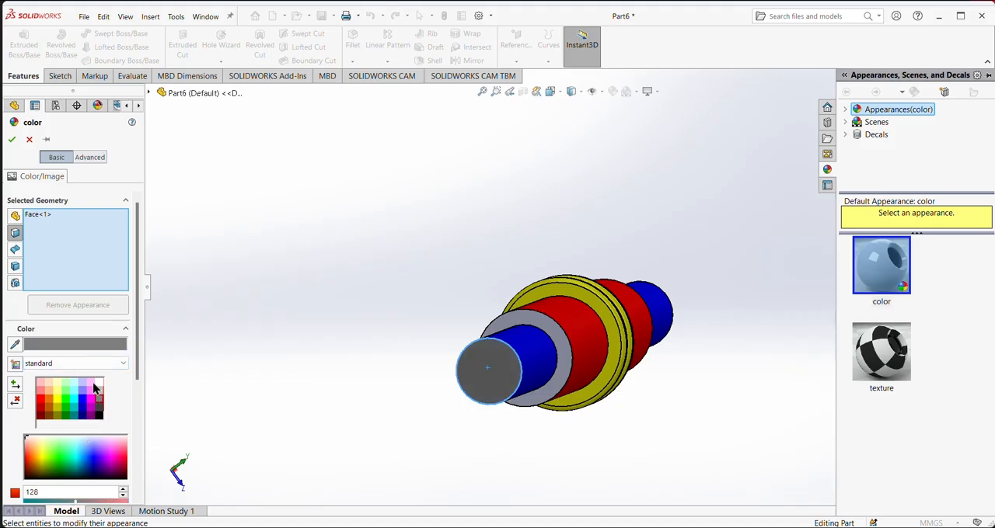
pyautogui.click(564, 342)
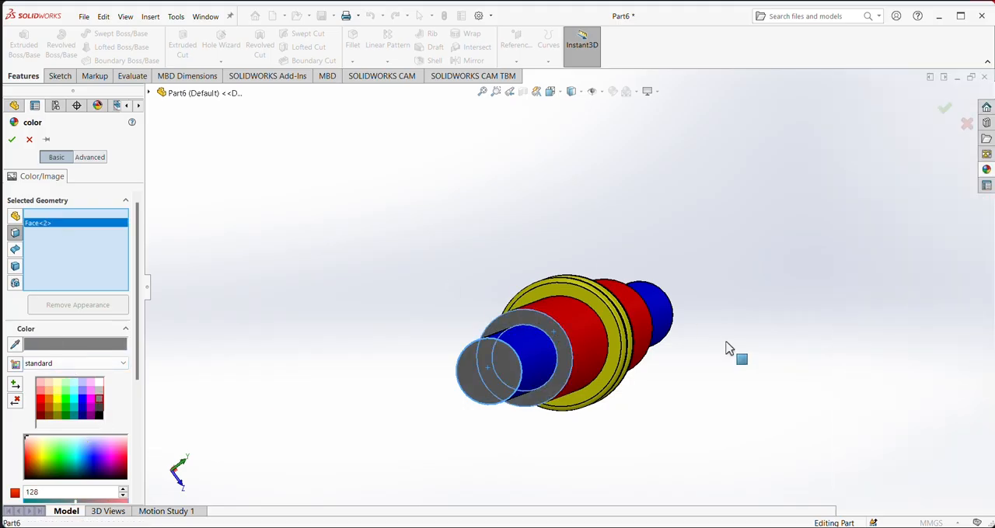
pyautogui.moveTo(730, 349); pyautogui.dragTo(558, 513, button='middle')
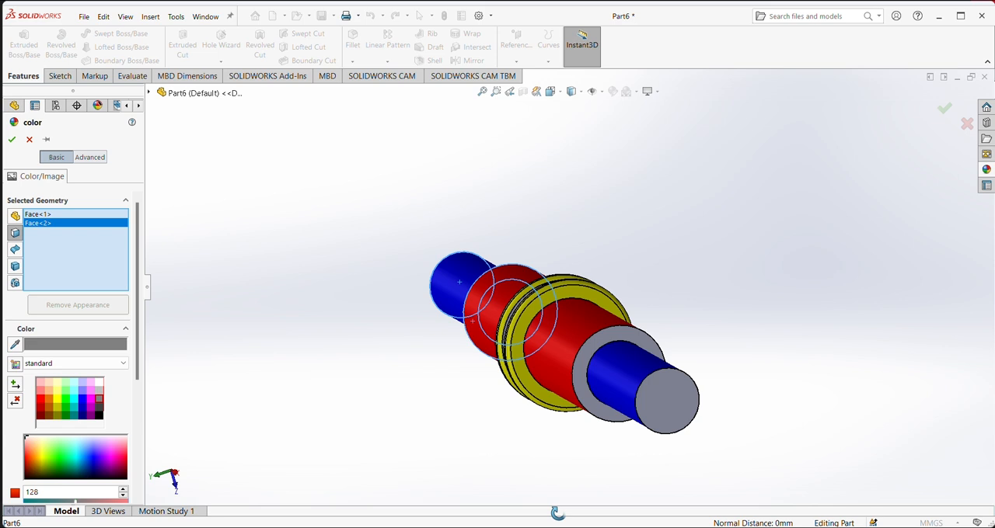
pyautogui.click(686, 424)
pyautogui.click(628, 336)
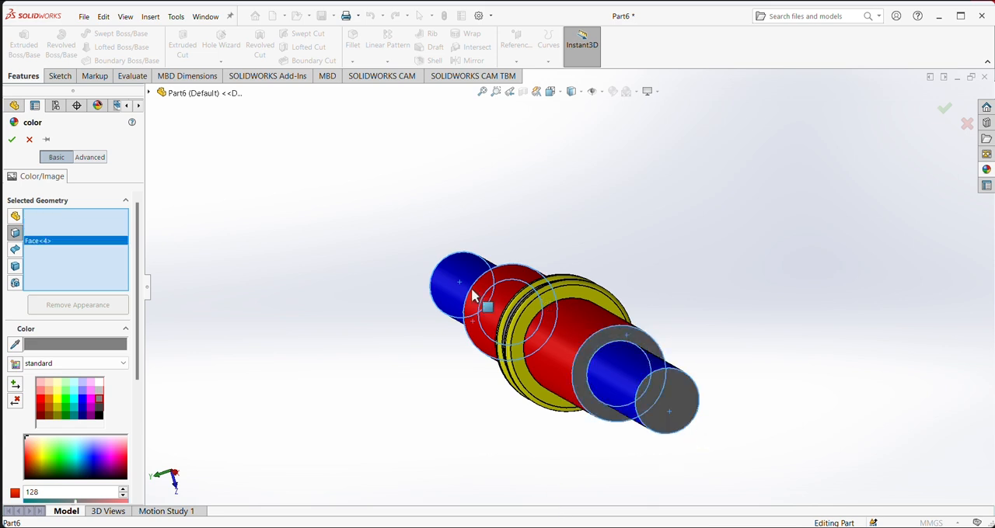
pyautogui.click(12, 140)
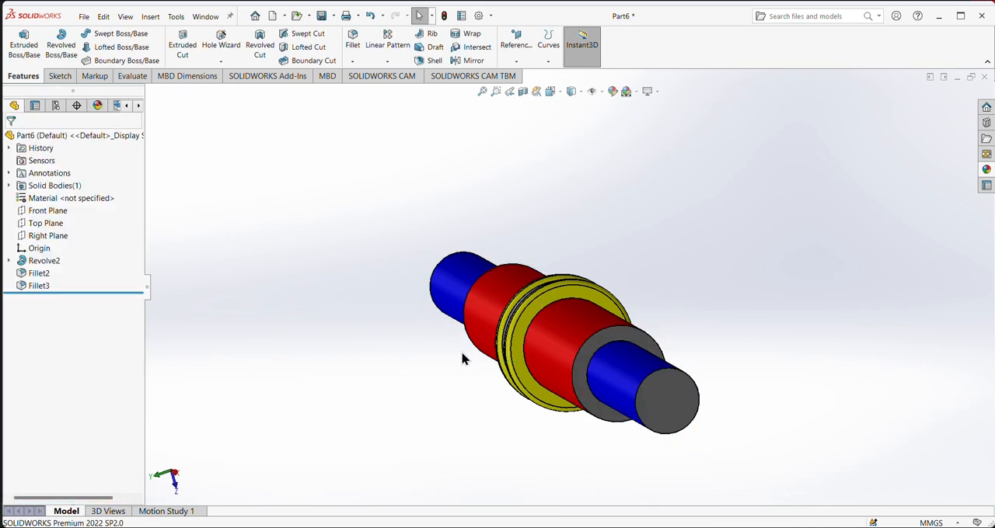
# - Save the colored shaft part in the Downloads folder under the file name a4
pyautogui.moveTo(461, 355); pyautogui.dragTo(590, 420, button='middle')
pyautogui.scroll(4, 591, 421)
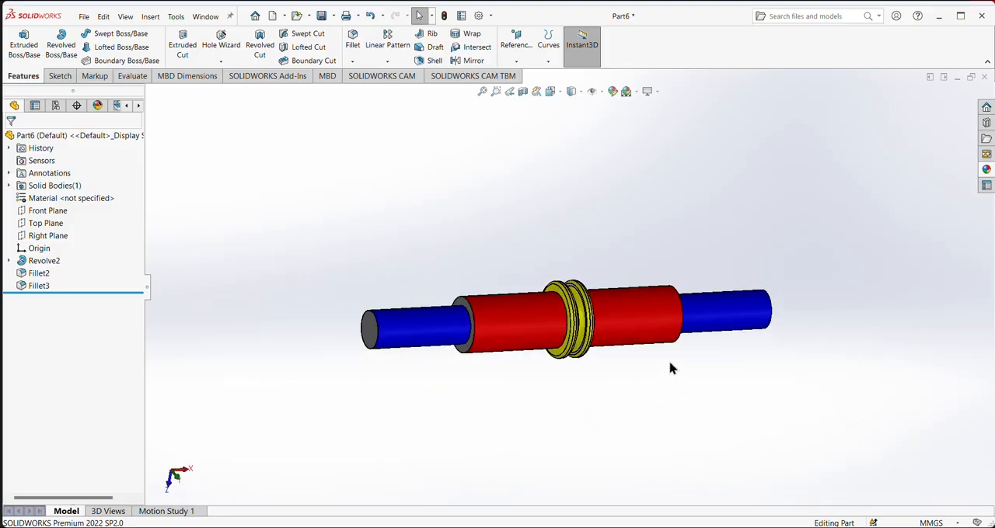
pyautogui.moveTo(671, 366); pyautogui.dragTo(651, 415, button='middle')
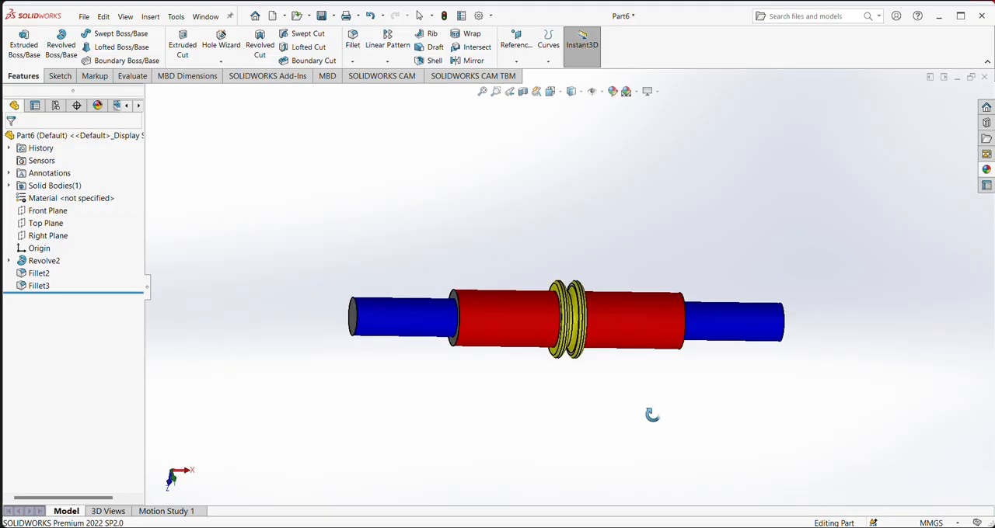
pyautogui.click(84, 17)
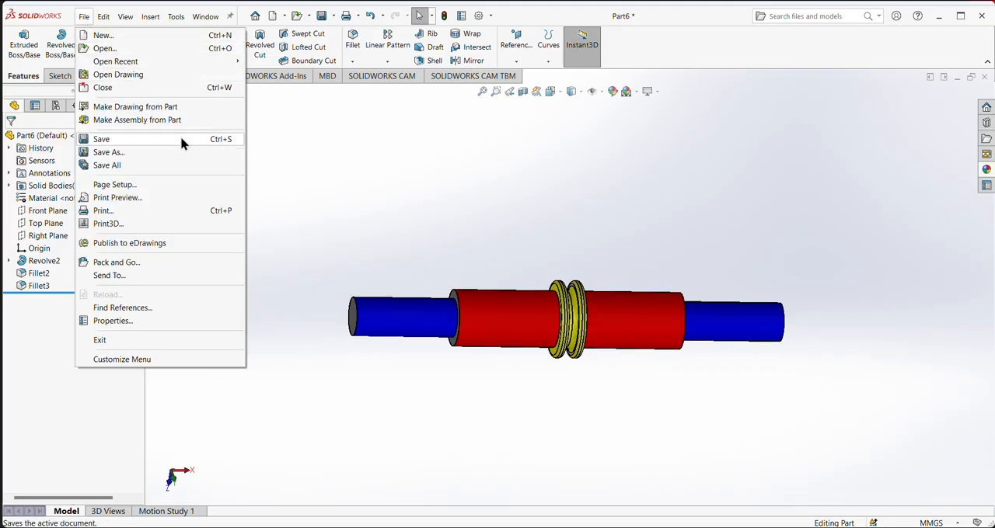
pyautogui.click(128, 140)
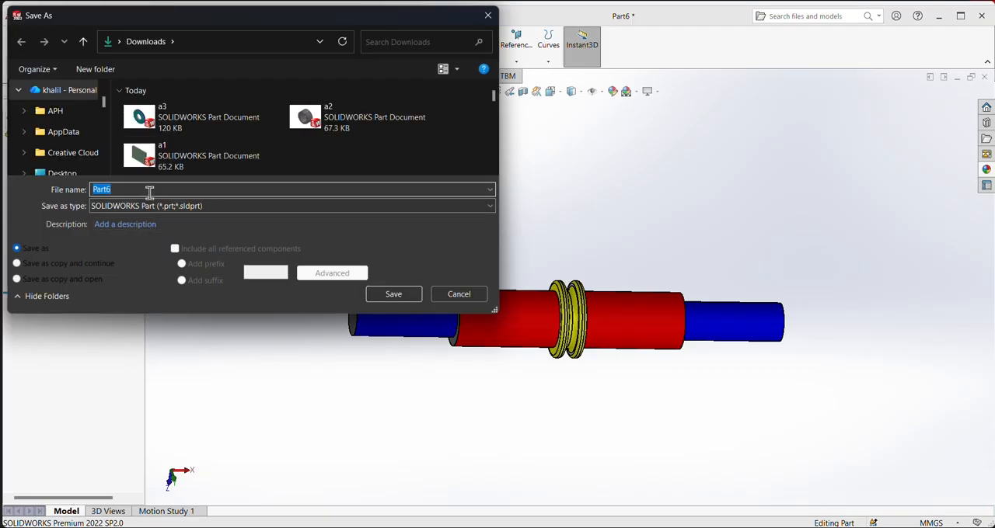
pyautogui.write('a4')
pyautogui.press('Return')
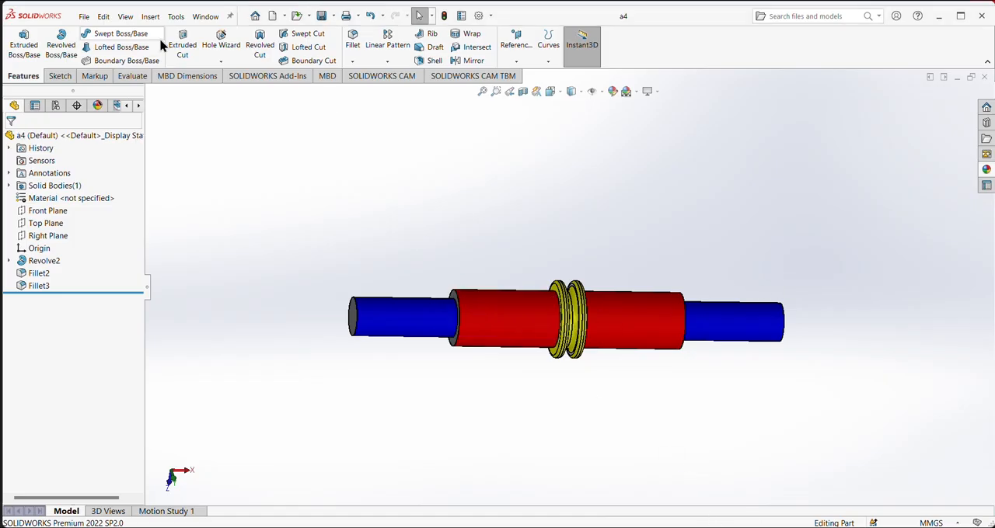
# - Create a new assembly document
pyautogui.click(85, 17)
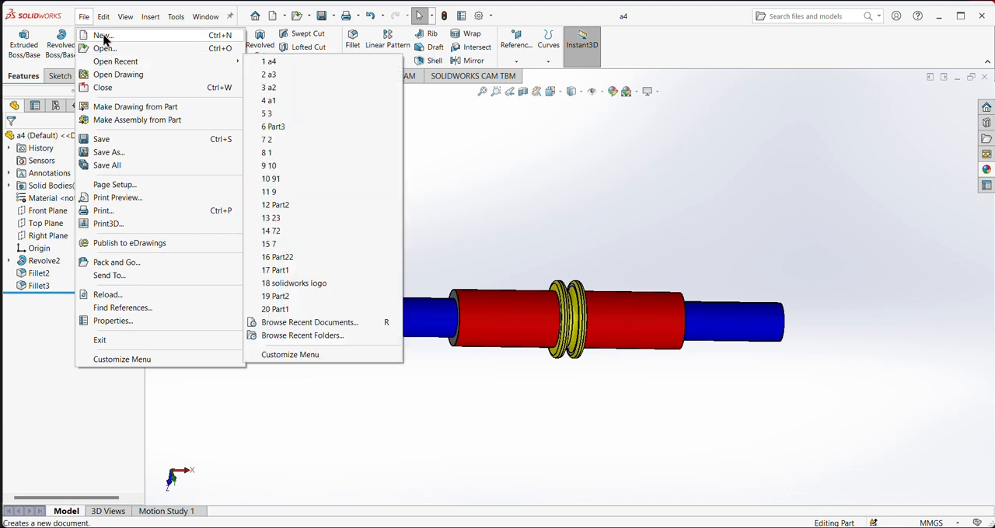
pyautogui.click(101, 36)
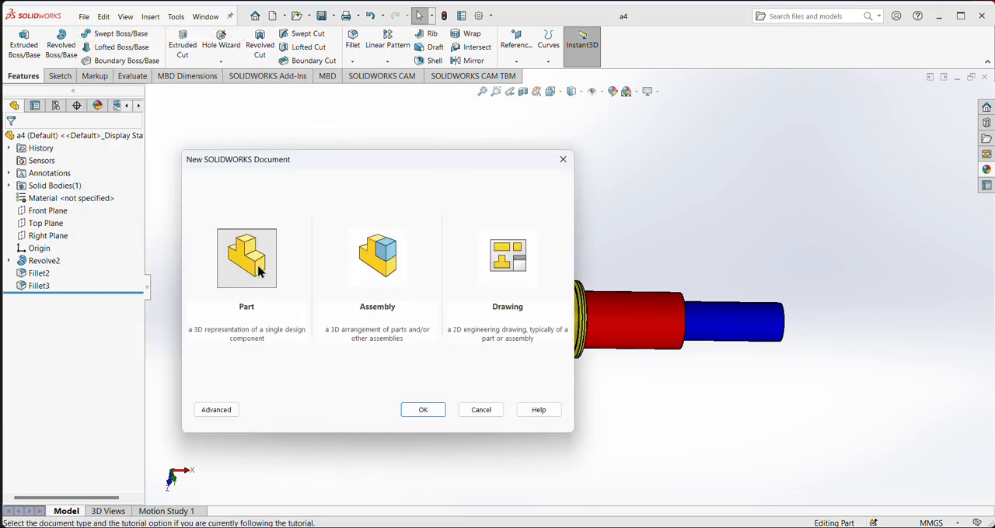
pyautogui.click(384, 262)
pyautogui.click(421, 410)
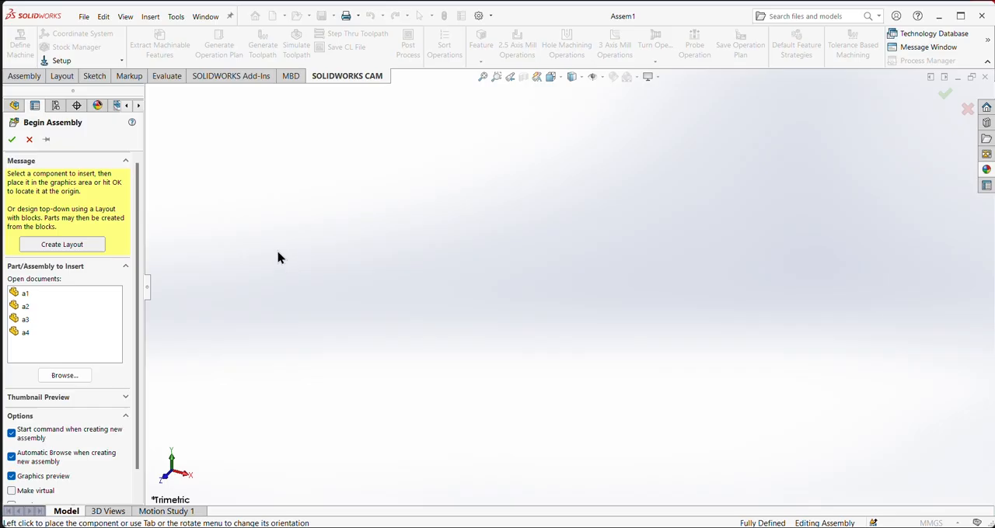
# - Insert plate part a1 as the first component, rotated 90 degrees so that it lies flat
pyautogui.click(24, 295)
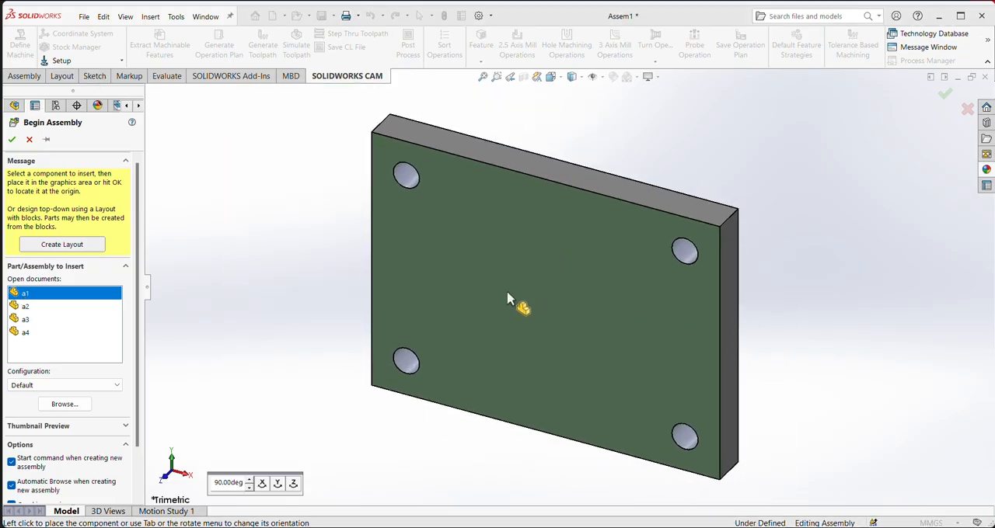
pyautogui.press('Tab')
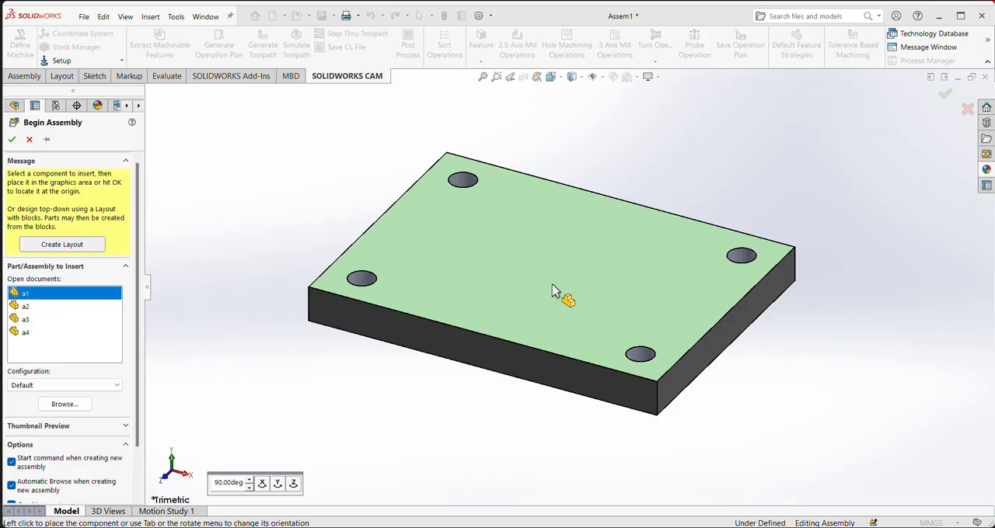
pyautogui.press('Tab')
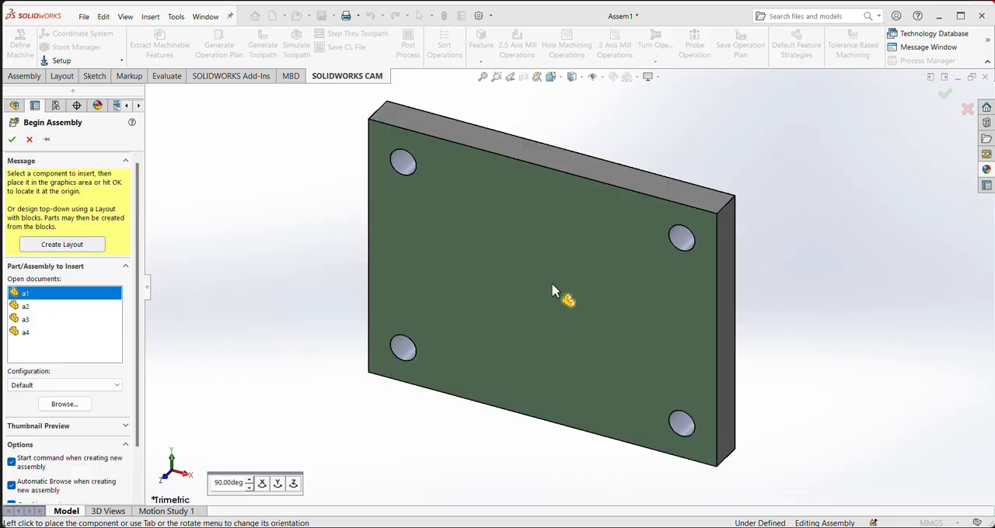
pyautogui.press('Tab')
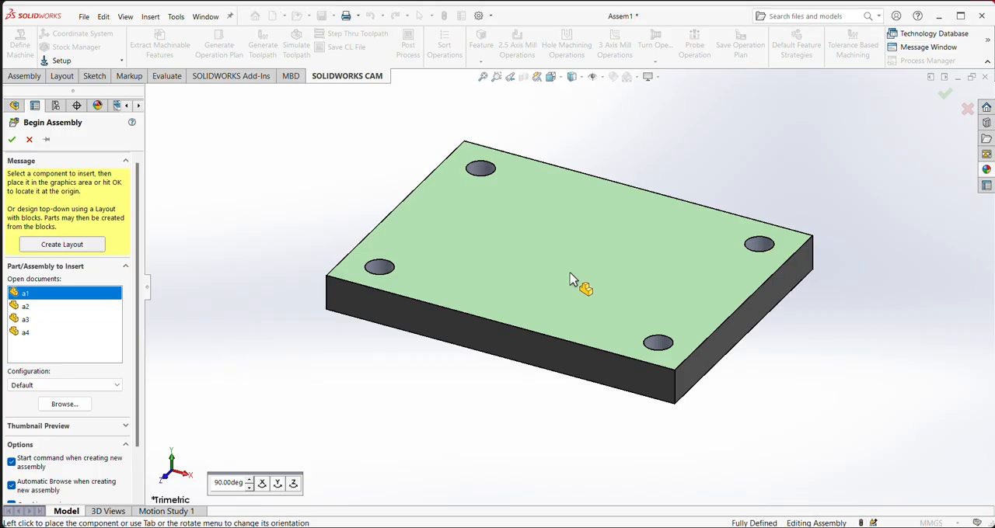
pyautogui.click(581, 398)
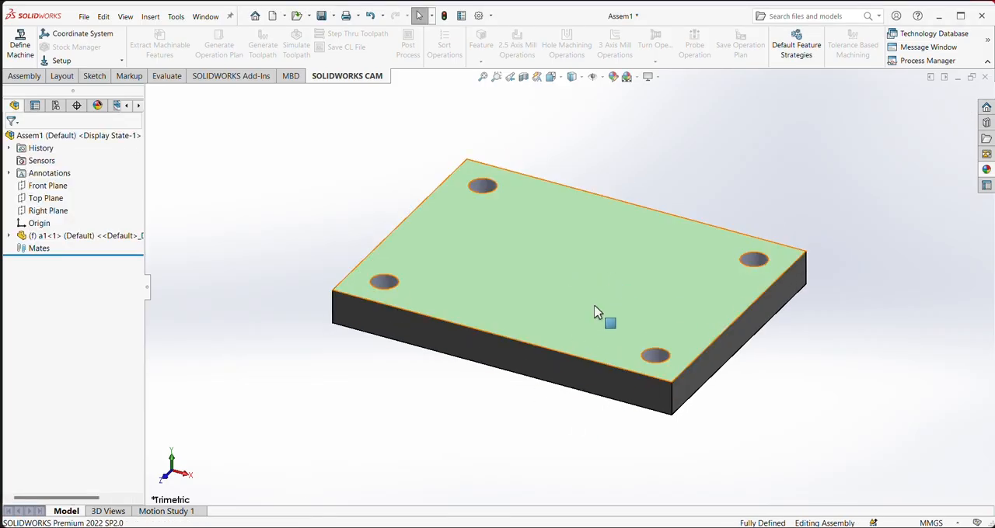
# - Place a second copy of the a1 plate in the assembly and position it below the first plate
pyautogui.scroll(-1, 555, 350)
pyautogui.scroll(3, 556, 350)
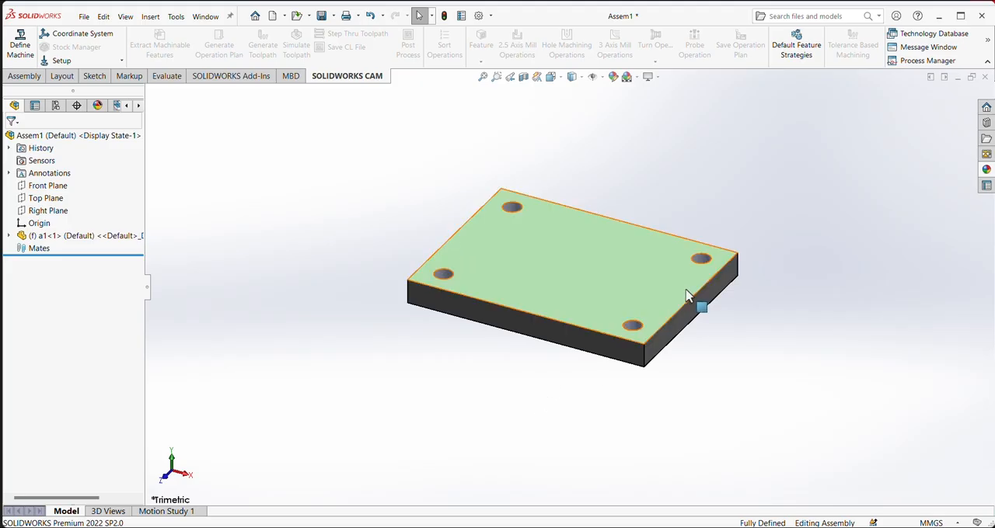
pyautogui.click(633, 241)
pyautogui.click(570, 261)
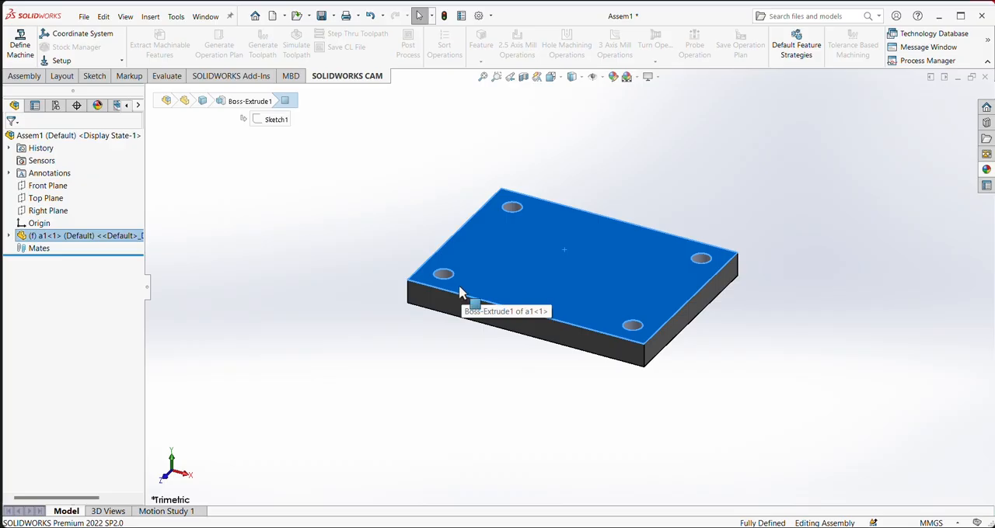
pyautogui.keyDown('ctrl'); pyautogui.moveTo(523, 277); pyautogui.dragTo(409, 414); pyautogui.keyUp('ctrl')
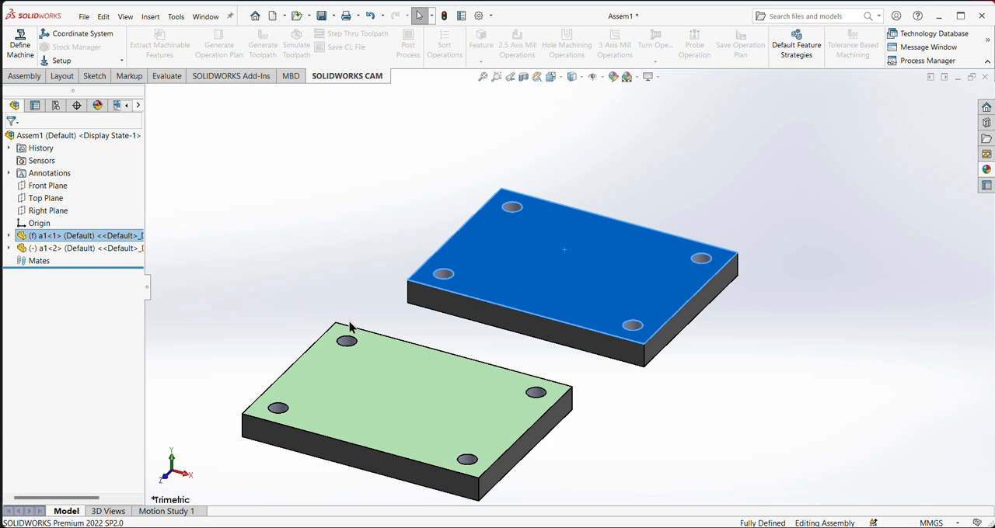
pyautogui.click(329, 234)
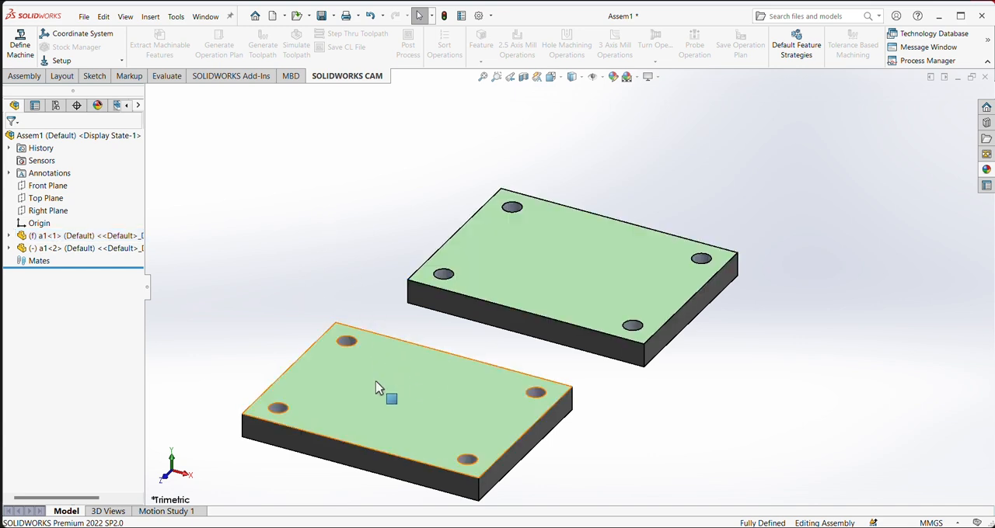
pyautogui.moveTo(377, 389); pyautogui.dragTo(481, 387)
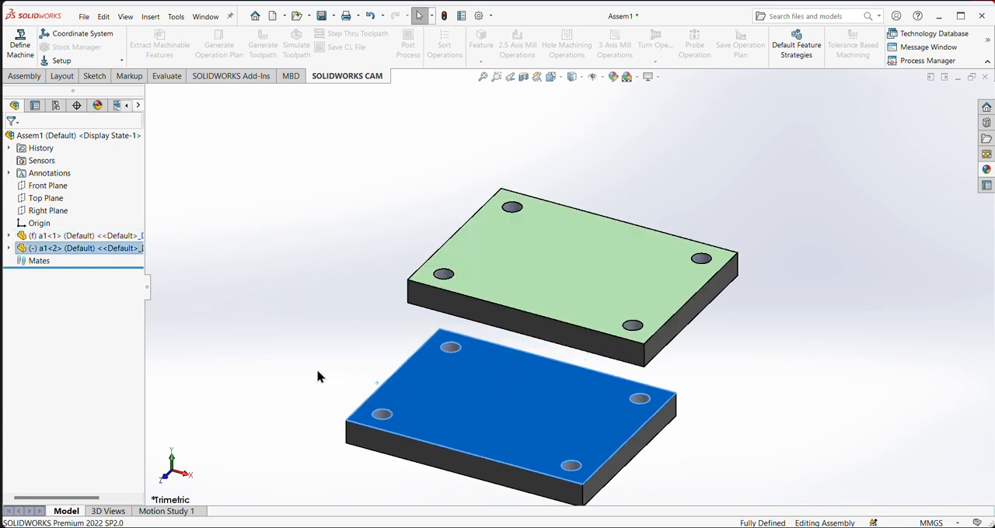
pyautogui.click(319, 373)
# - Insert the a2 ring part into the assembly and place it in the empty space beside the two plates
pyautogui.scroll(-3, 543, 377)
pyautogui.scroll(3, 680, 378)
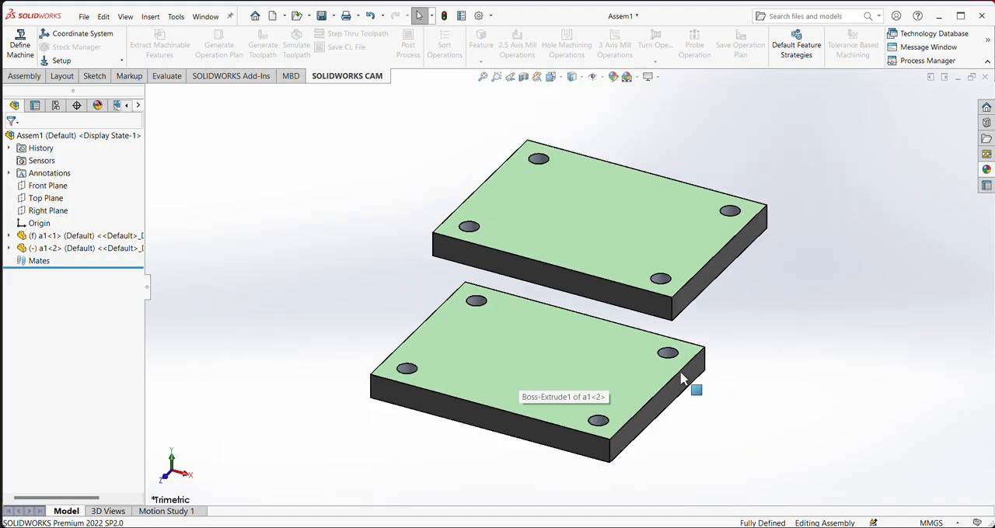
pyautogui.moveTo(681, 378); pyautogui.dragTo(732, 333, button='middle')
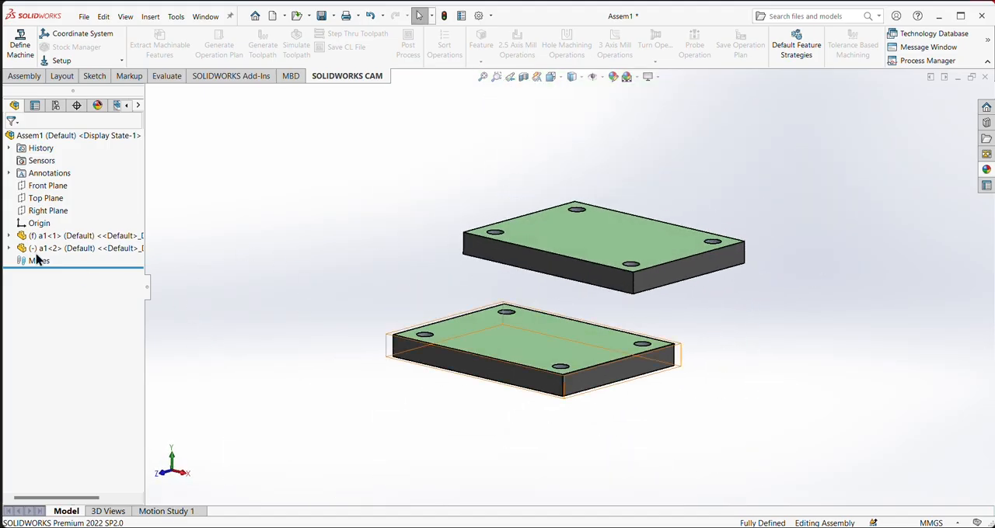
pyautogui.click(26, 76)
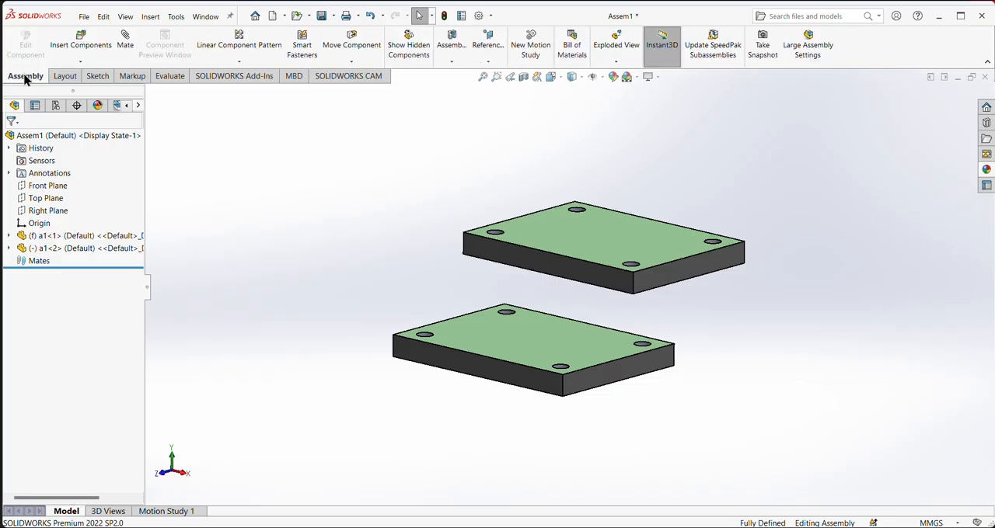
pyautogui.click(81, 44)
pyautogui.click(26, 296)
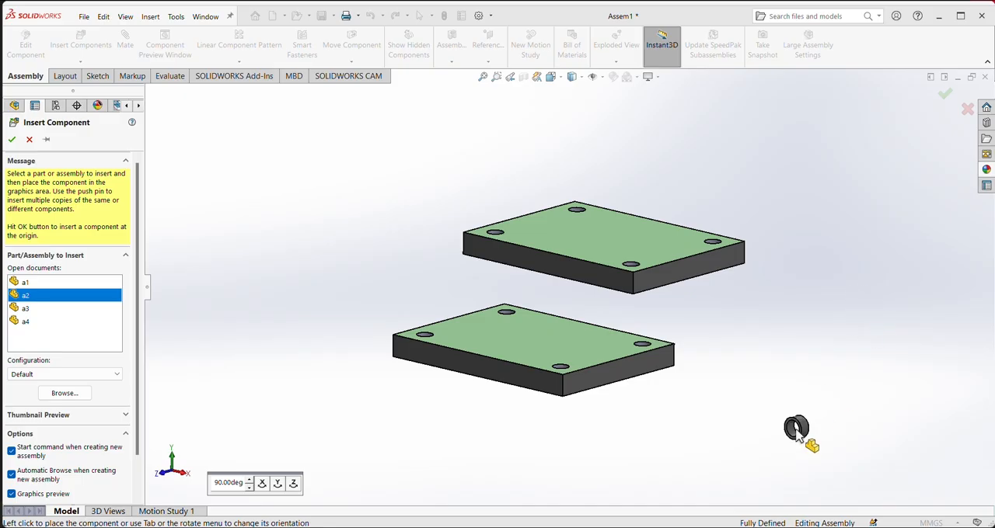
pyautogui.click(883, 370)
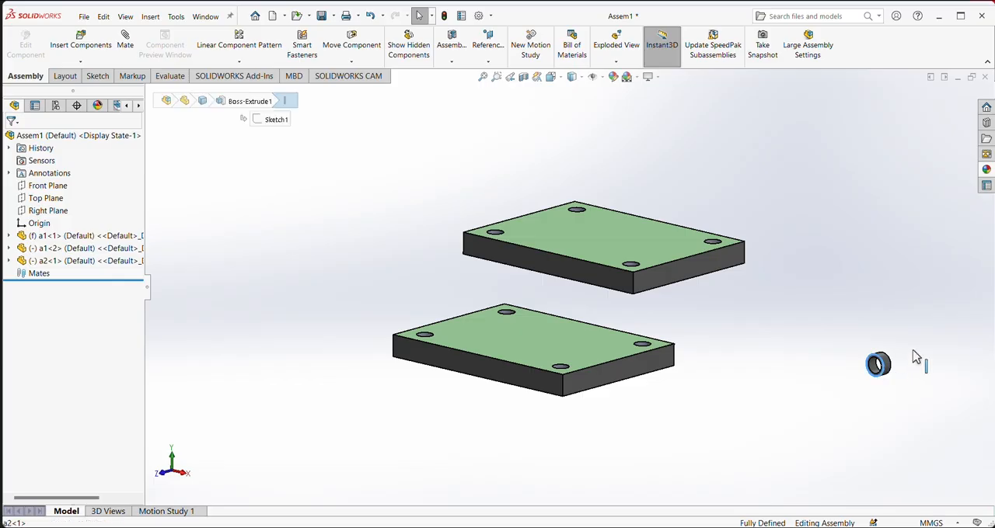
# - Make three more copies of the a2 ring and spread them around the first one, clear of the plates
pyautogui.click(883, 370)
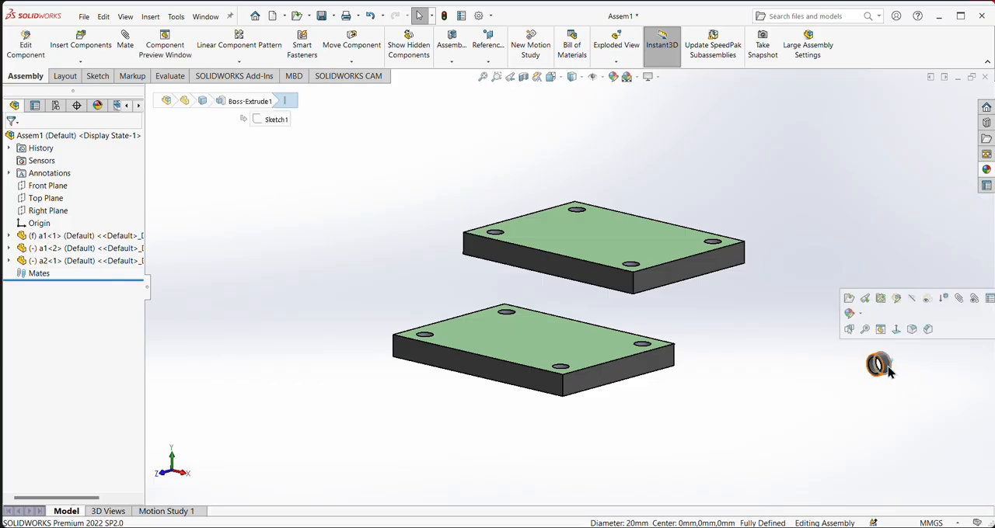
pyautogui.click(889, 370)
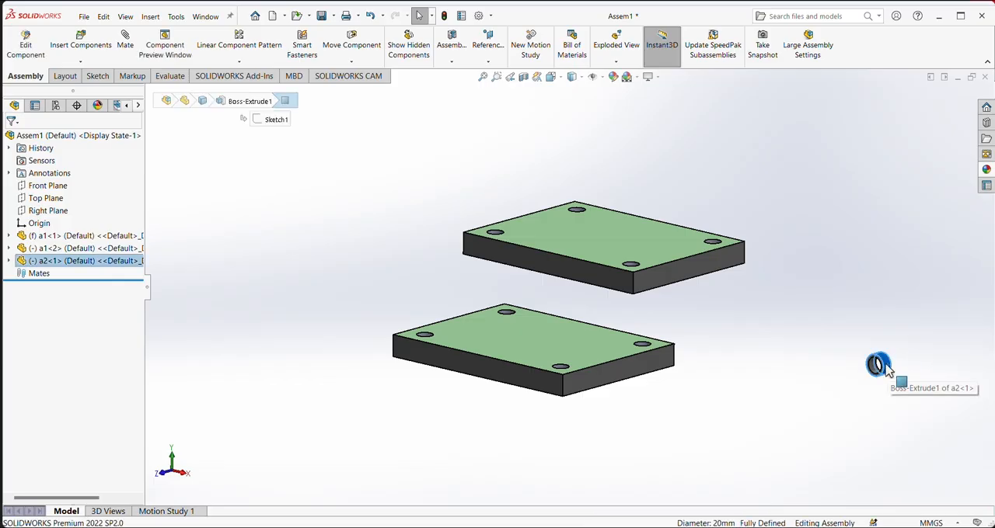
pyautogui.keyDown('ctrl'); pyautogui.moveTo(888, 372); pyautogui.dragTo(852, 381); pyautogui.keyUp('ctrl')
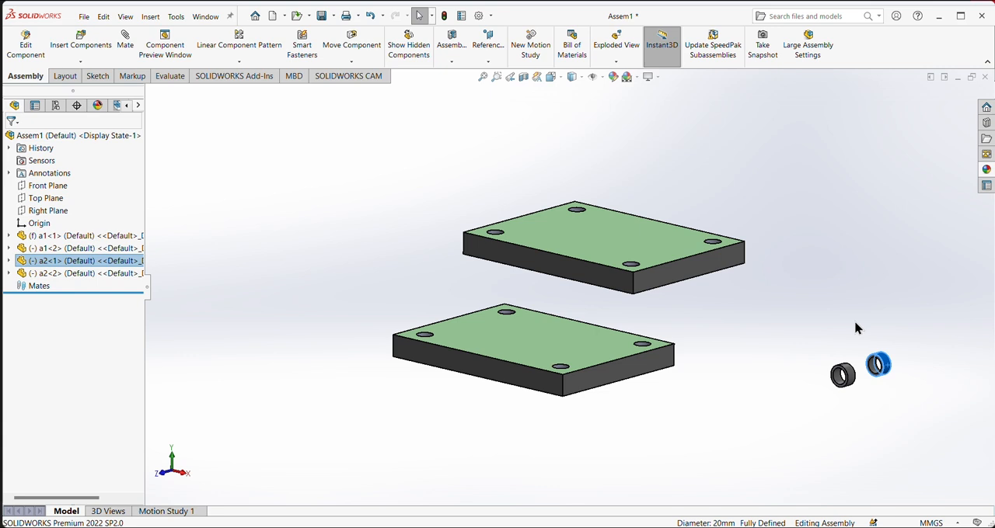
pyautogui.keyDown('ctrl'); pyautogui.click(846, 379); pyautogui.keyUp('ctrl')
pyautogui.keyDown('ctrl'); pyautogui.moveTo(885, 364); pyautogui.dragTo(876, 324); pyautogui.keyUp('ctrl')
pyautogui.keyDown('ctrl'); pyautogui.moveTo(887, 366); pyautogui.dragTo(940, 371); pyautogui.keyUp('ctrl')
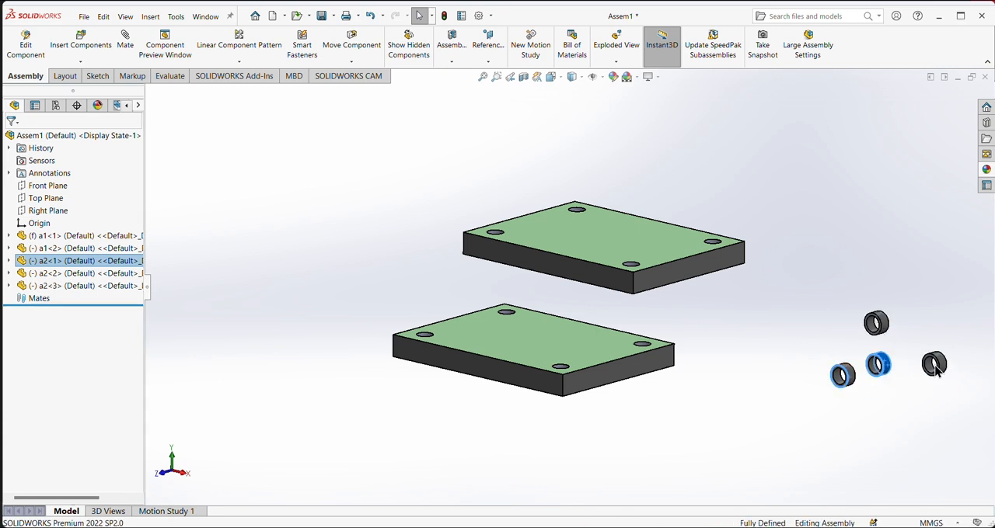
pyautogui.click(890, 354)
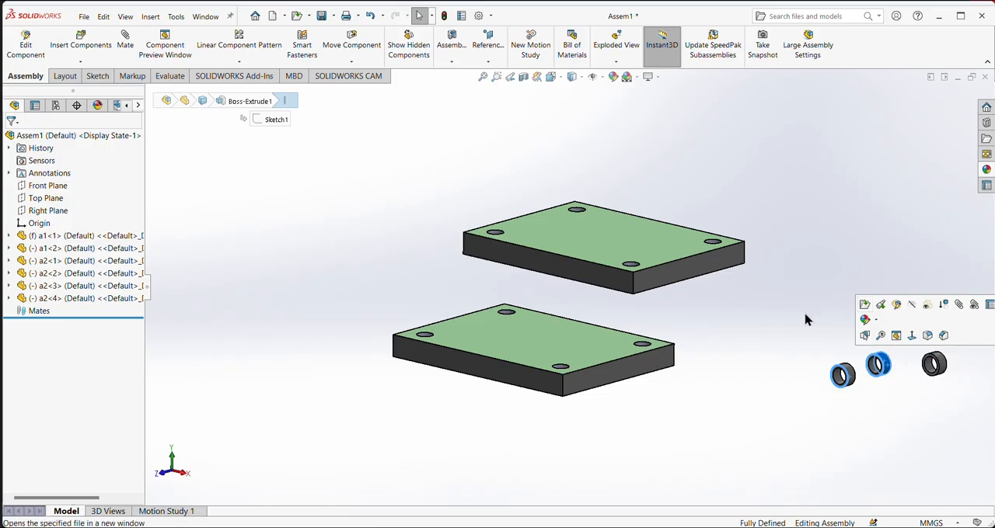
pyautogui.click(863, 414)
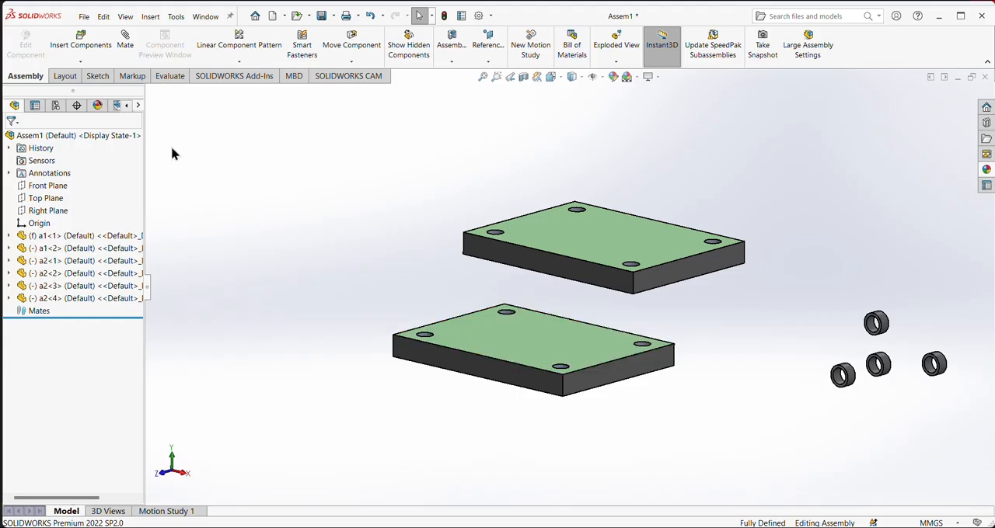
# - Insert the a3 washer part, rotated 90 degrees so that it lies flat, on the other side of the plates from the rings
pyautogui.click(78, 48)
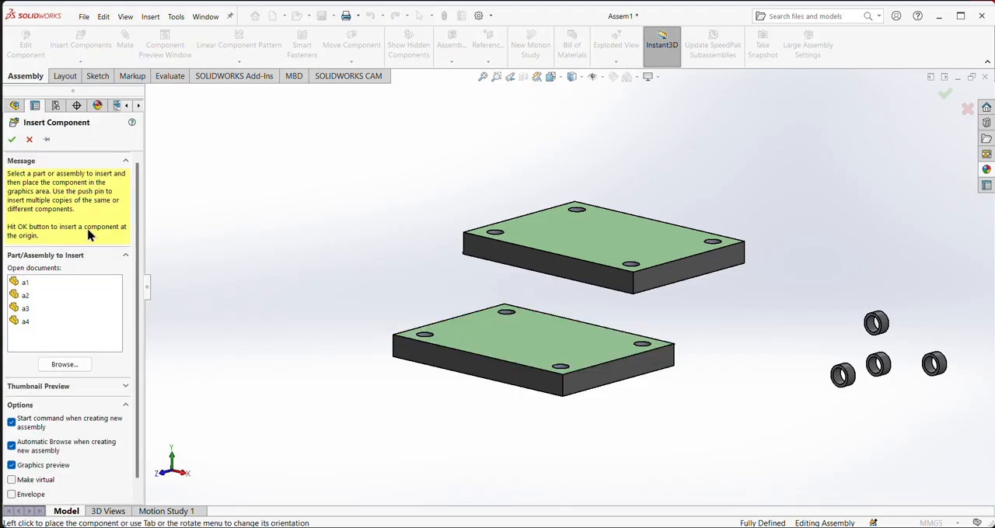
pyautogui.click(23, 308)
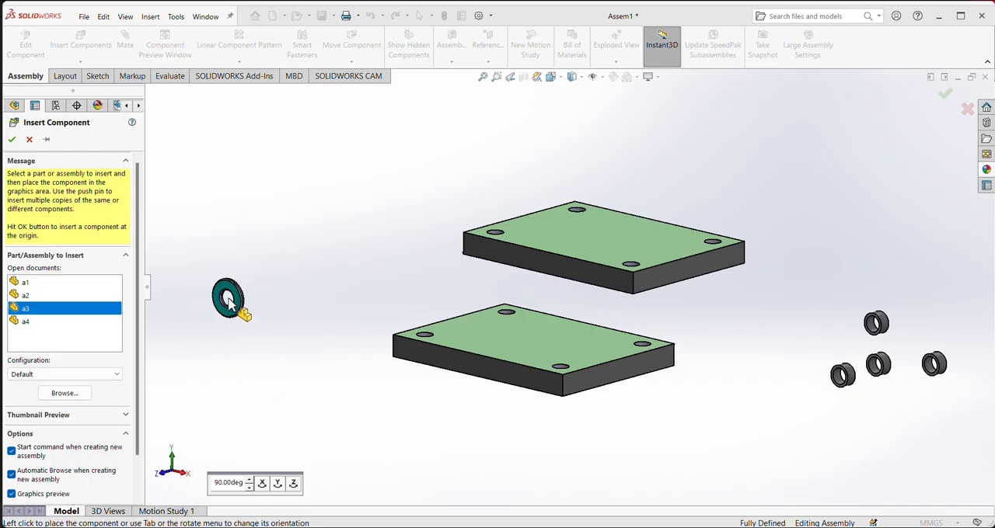
pyautogui.press('Tab')
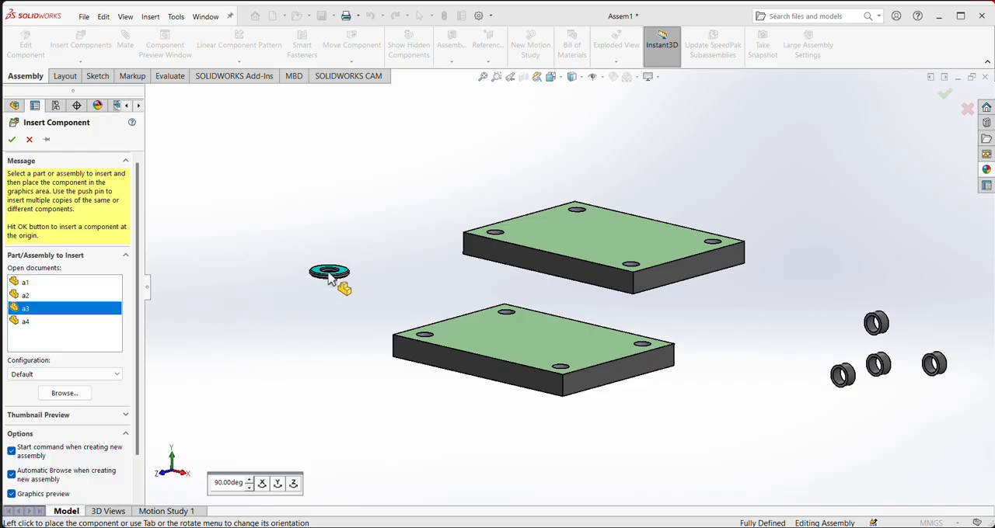
pyautogui.click(210, 282)
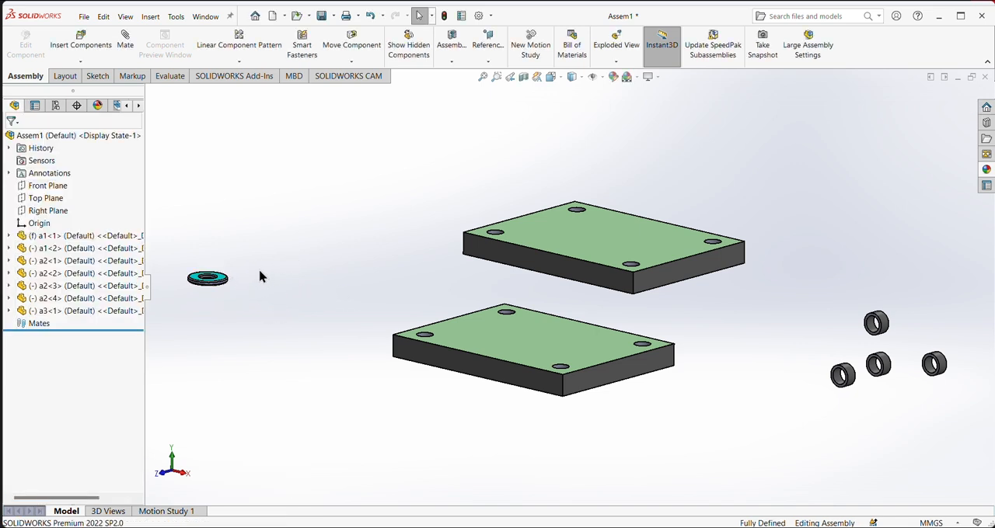
# - Make three more copies of the flat a3 washer and place them near the first one
pyautogui.click(224, 281)
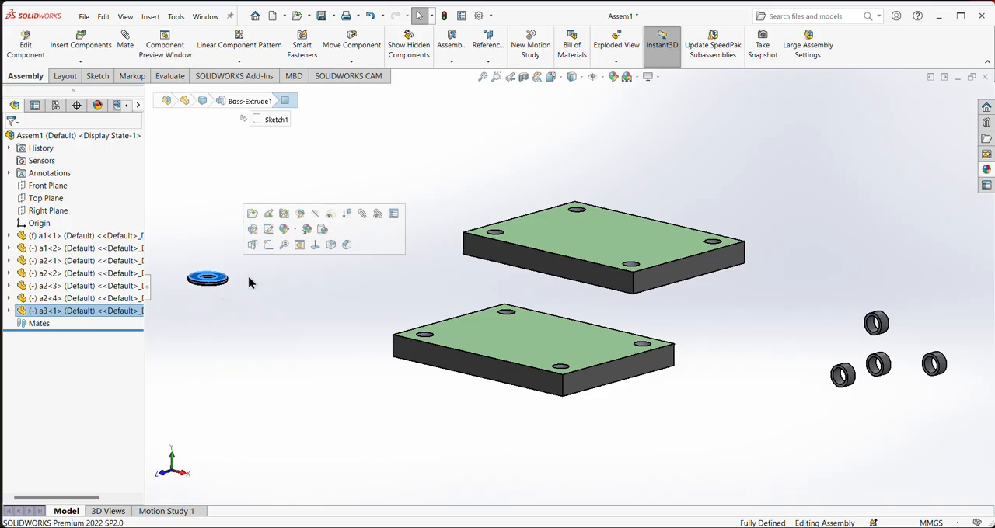
pyautogui.keyDown('ctrl'); pyautogui.moveTo(226, 279); pyautogui.dragTo(233, 346); pyautogui.keyUp('ctrl')
pyautogui.keyDown('ctrl'); pyautogui.moveTo(208, 277); pyautogui.dragTo(232, 256); pyautogui.keyUp('ctrl')
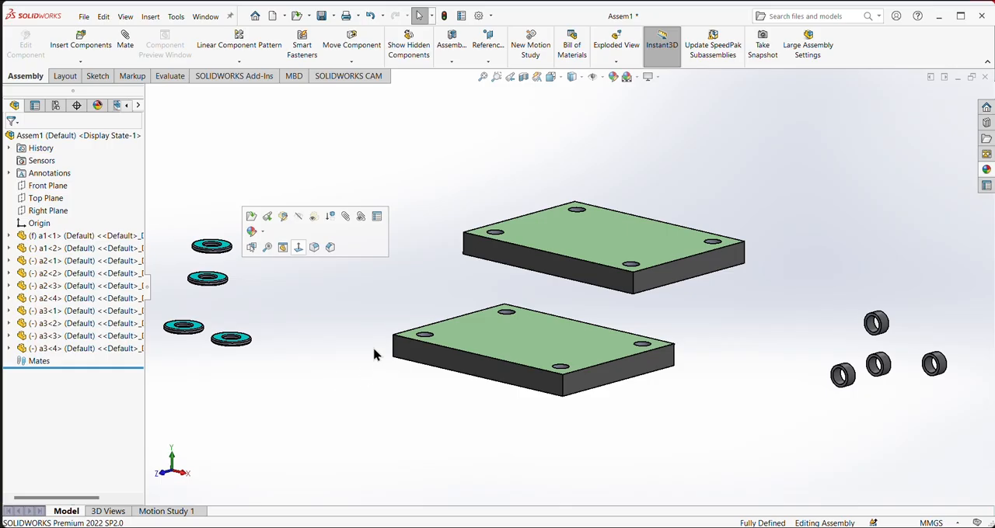
# - Insert the a4 shaft part and place it above the washers, clear of the plates
pyautogui.click(81, 46)
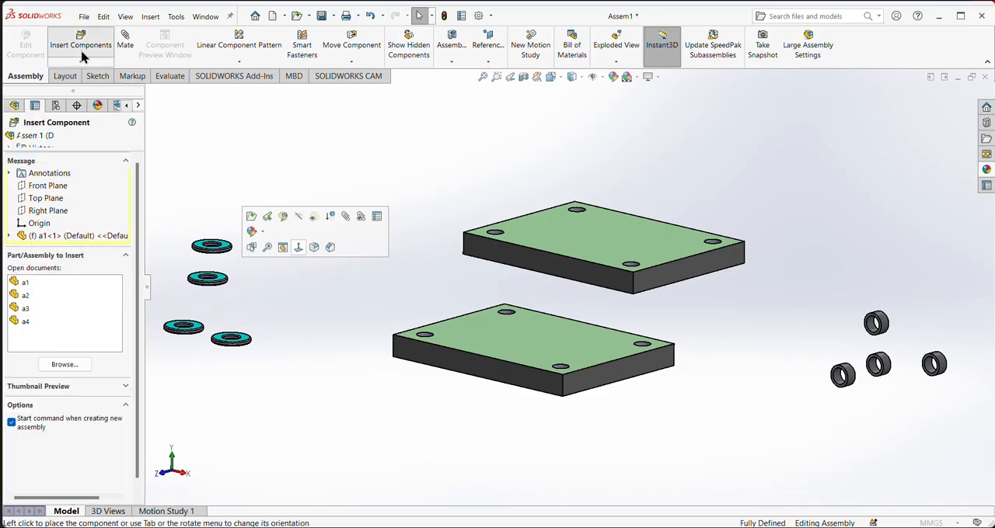
pyautogui.click(23, 322)
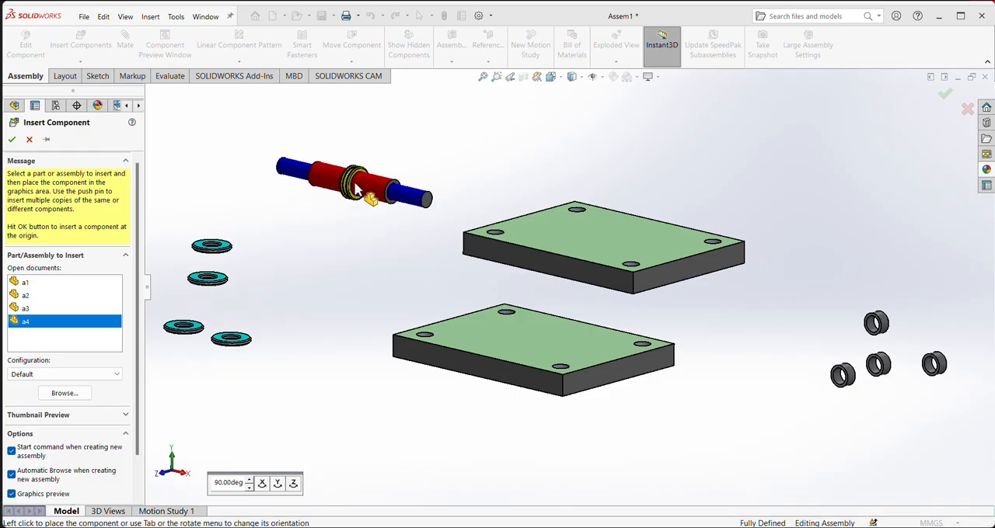
pyautogui.click(354, 189)
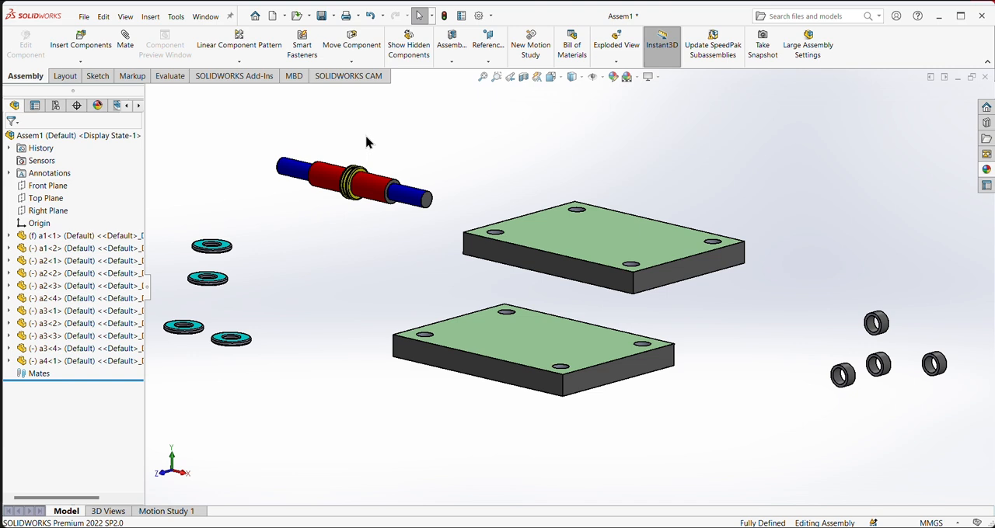
# - Make three more copies of the a4 shaft and place them around the first one
pyautogui.click(380, 188)
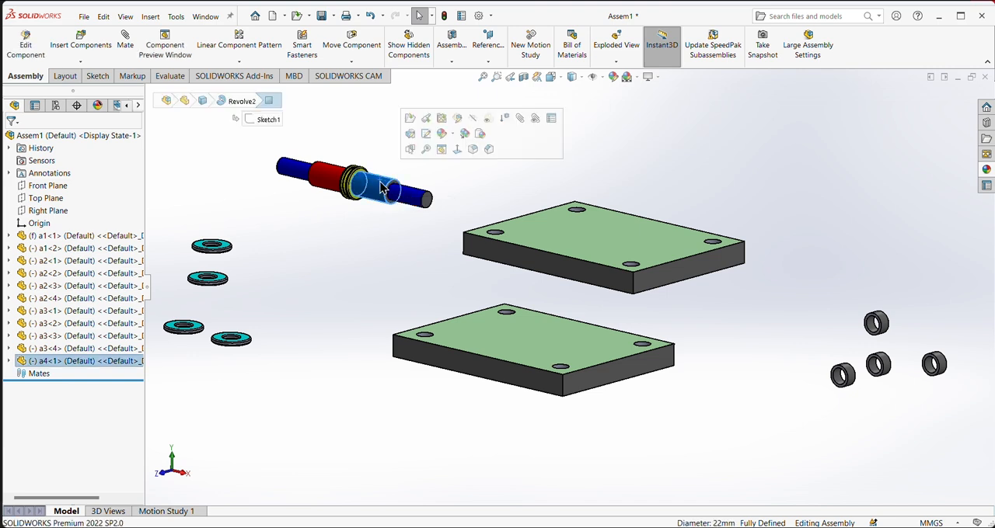
pyautogui.keyDown('ctrl'); pyautogui.moveTo(381, 188); pyautogui.dragTo(359, 238); pyautogui.keyUp('ctrl')
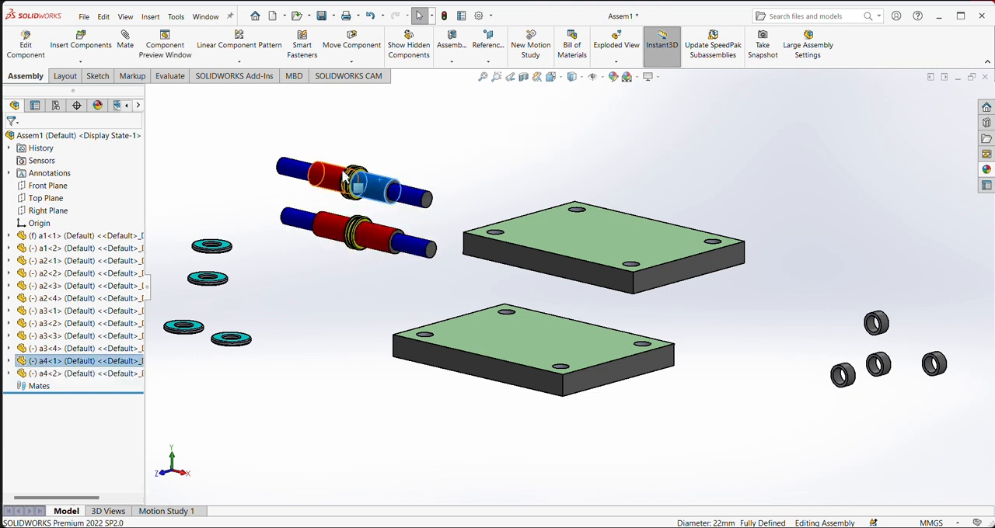
pyautogui.keyDown('ctrl'); pyautogui.moveTo(341, 168); pyautogui.dragTo(210, 183); pyautogui.keyUp('ctrl')
pyautogui.click(481, 111)
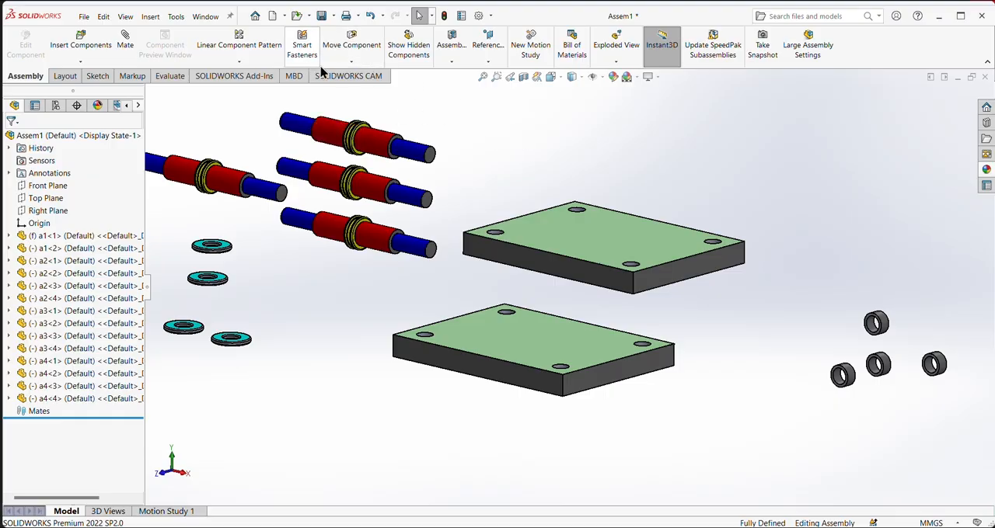
# - Mate one a4 shaft's blue end concentric with a corner hole of the upper plate and slide the shaft down through it
pyautogui.click(126, 43)
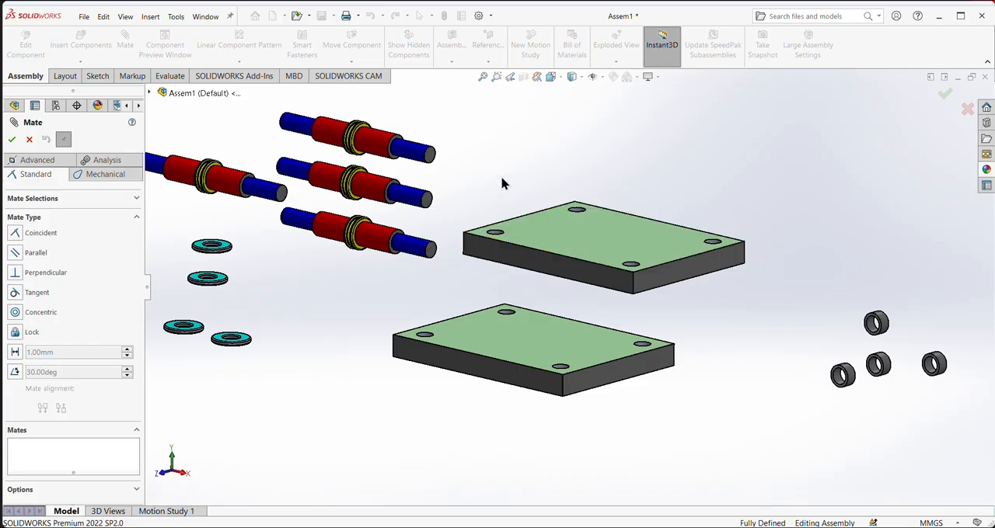
pyautogui.scroll(-5, 489, 227)
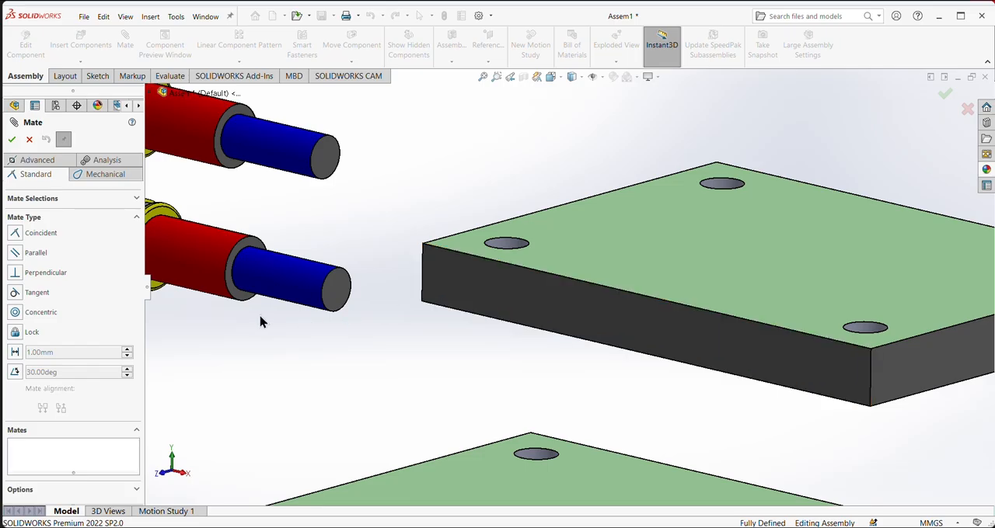
pyautogui.scroll(5, 366, 371)
pyautogui.press('Escape')
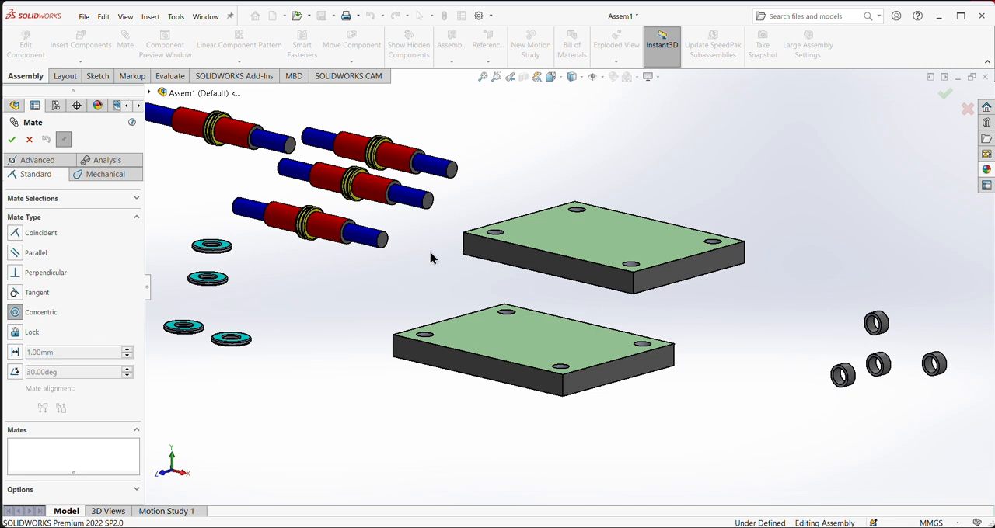
pyautogui.click(501, 243)
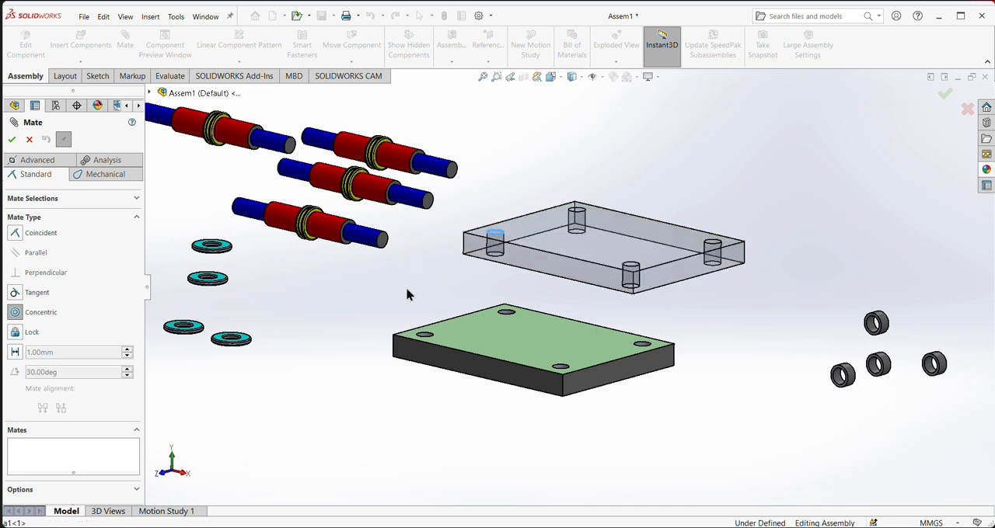
pyautogui.click(373, 243)
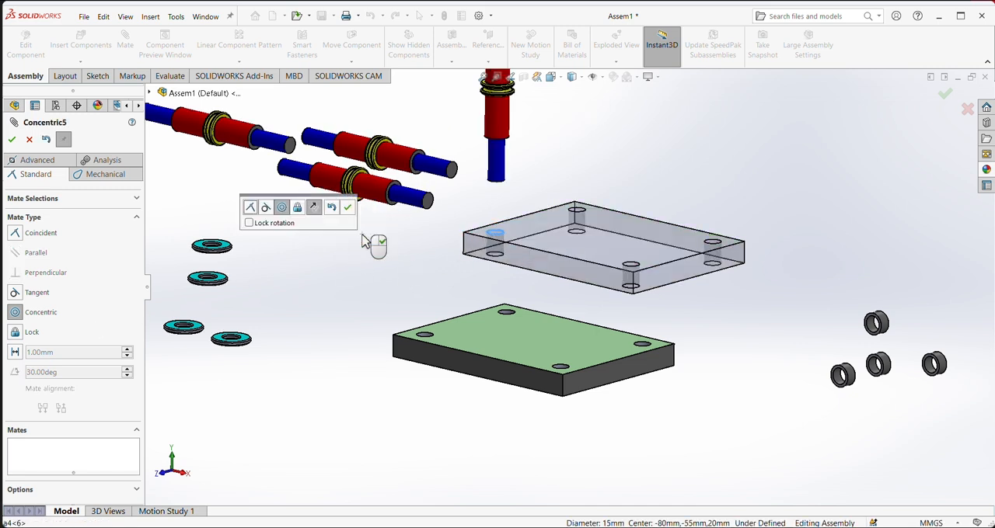
pyautogui.click(347, 206)
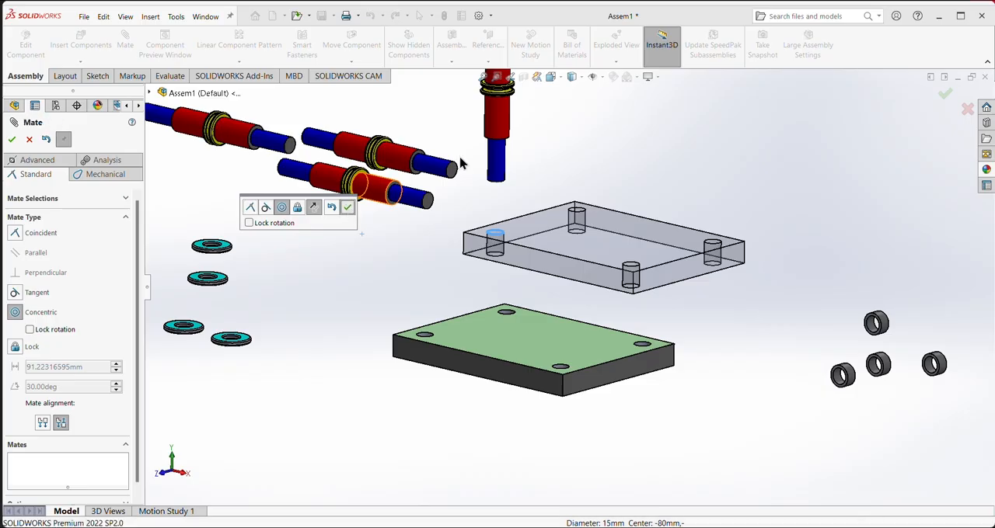
pyautogui.moveTo(497, 169); pyautogui.dragTo(495, 274)
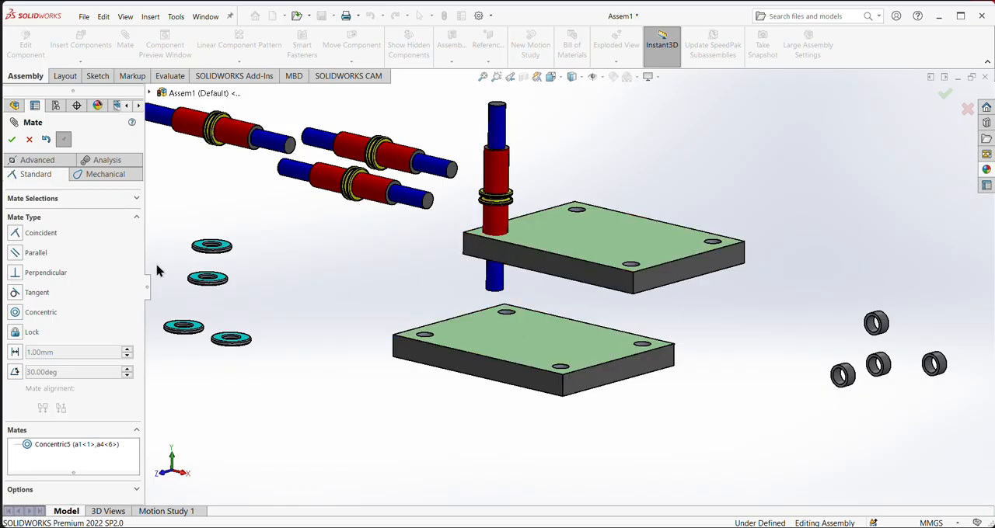
# - Add a concentric mate between the same shaft's lower blue end and the corresponding corner hole of the lower plate
pyautogui.click(15, 313)
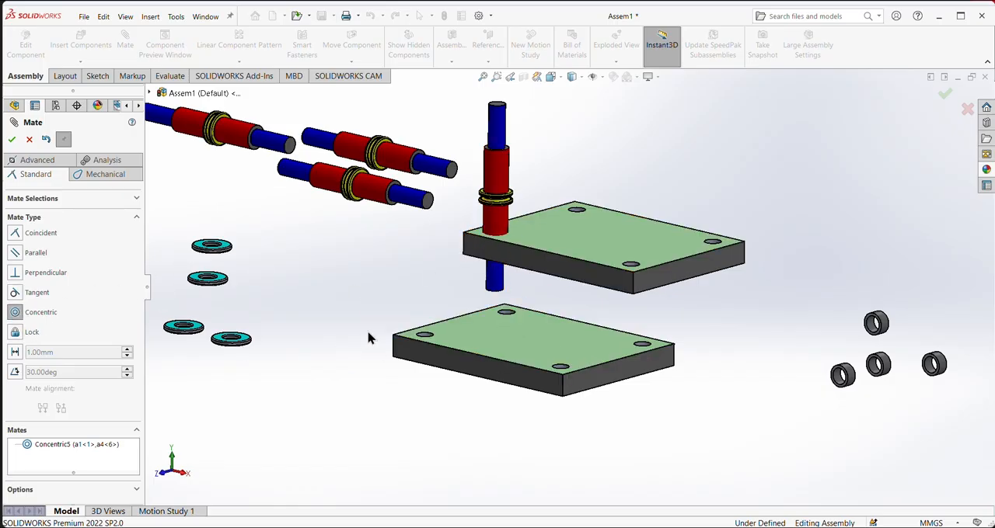
pyautogui.click(497, 282)
pyautogui.click(432, 339)
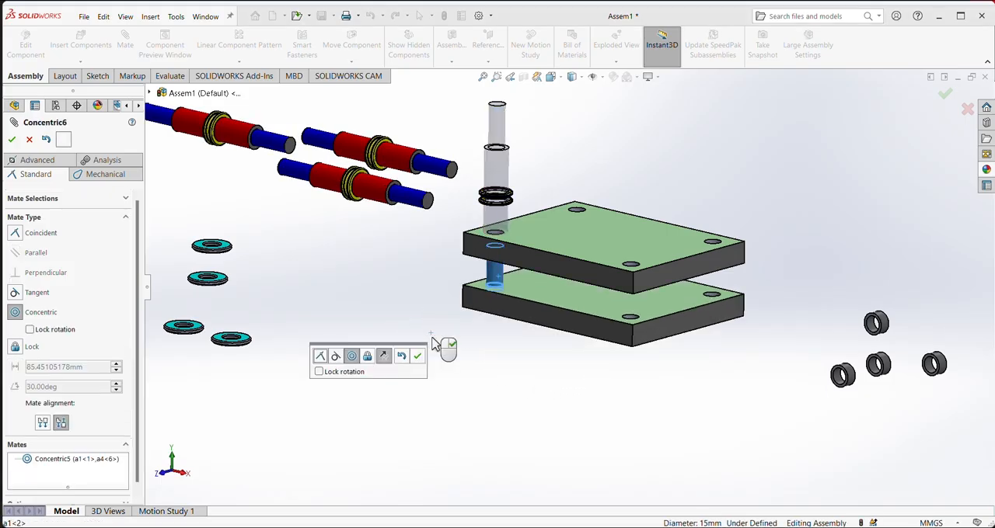
pyautogui.click(416, 358)
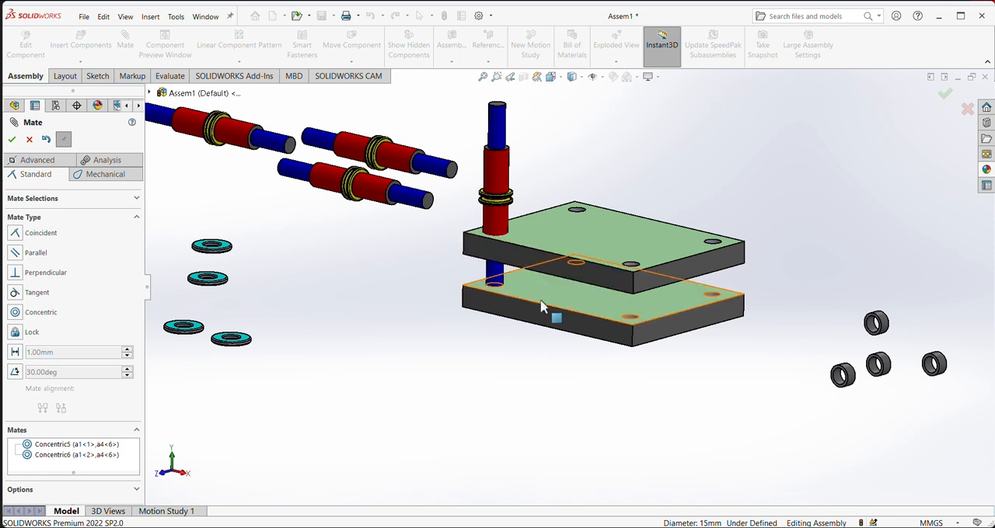
# - Move the lower plate further down and slide the mated shaft down so its red body sits between the plates
pyautogui.moveTo(551, 297); pyautogui.dragTo(533, 415)
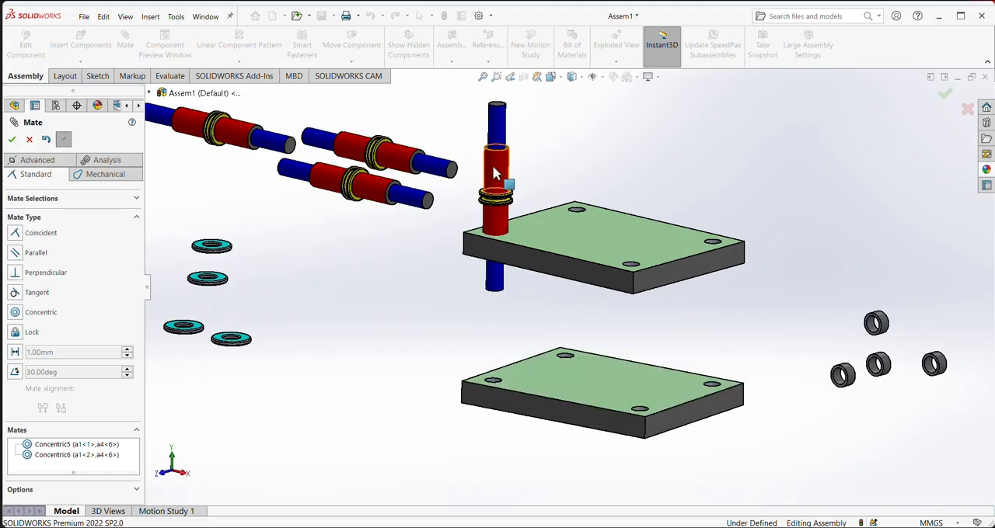
pyautogui.moveTo(494, 172); pyautogui.dragTo(482, 315)
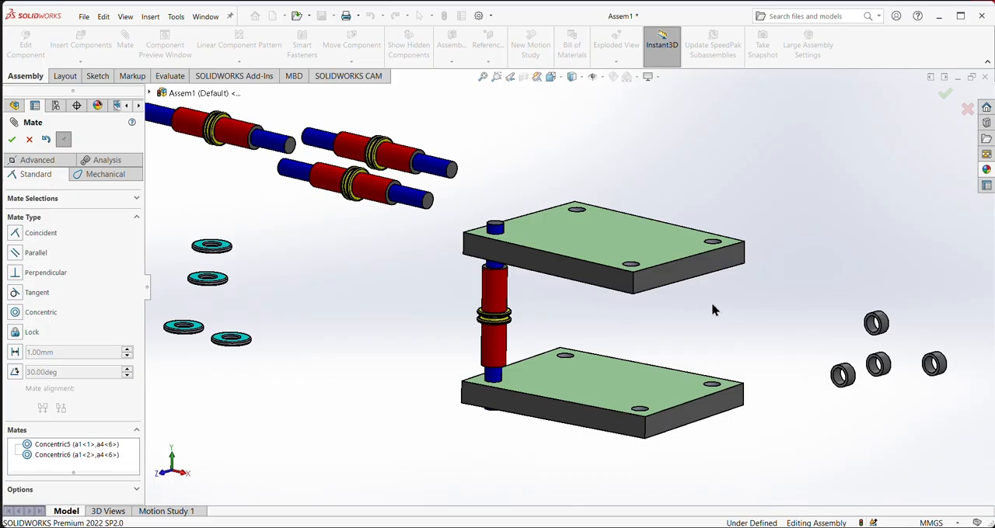
# - Mate a second a4 shaft's blue end concentric with the rear corner hole of the upper plate
pyautogui.press('Return')
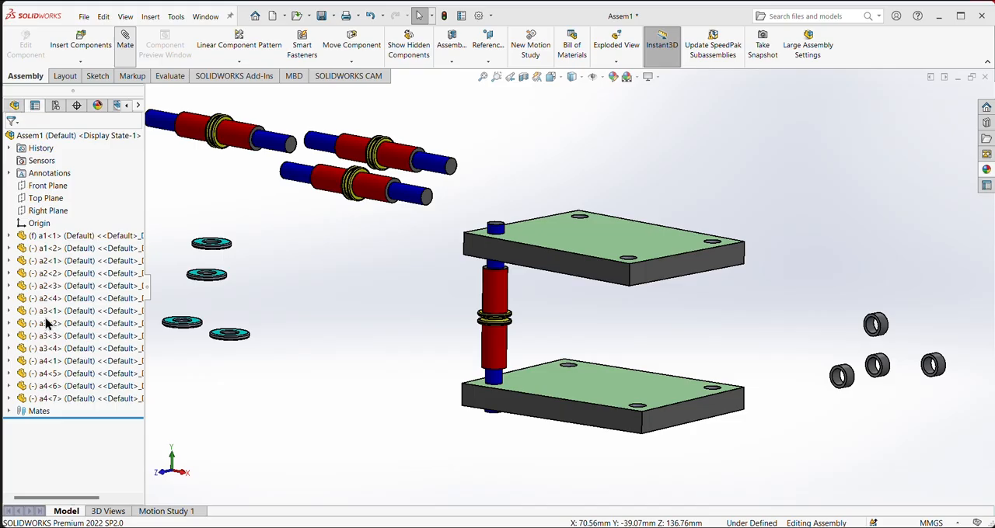
pyautogui.click(22, 313)
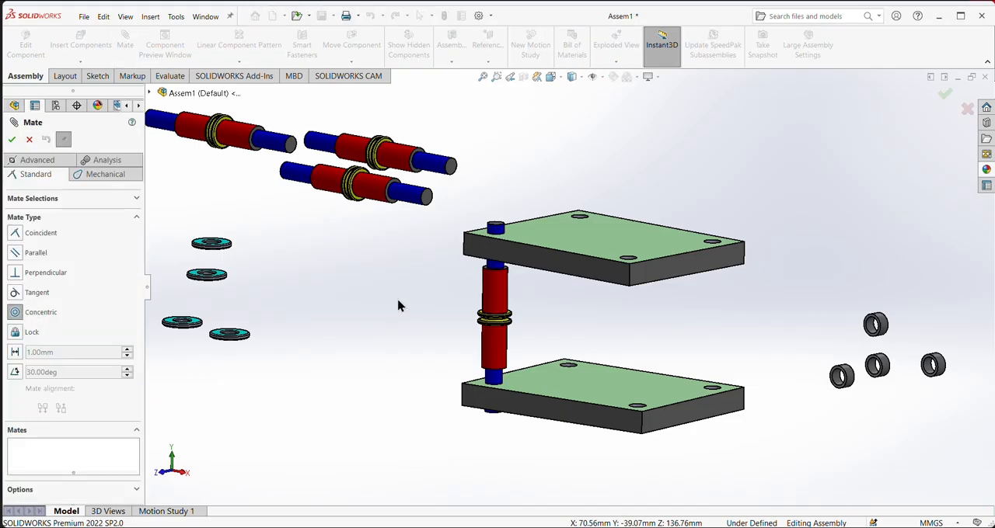
pyautogui.click(580, 220)
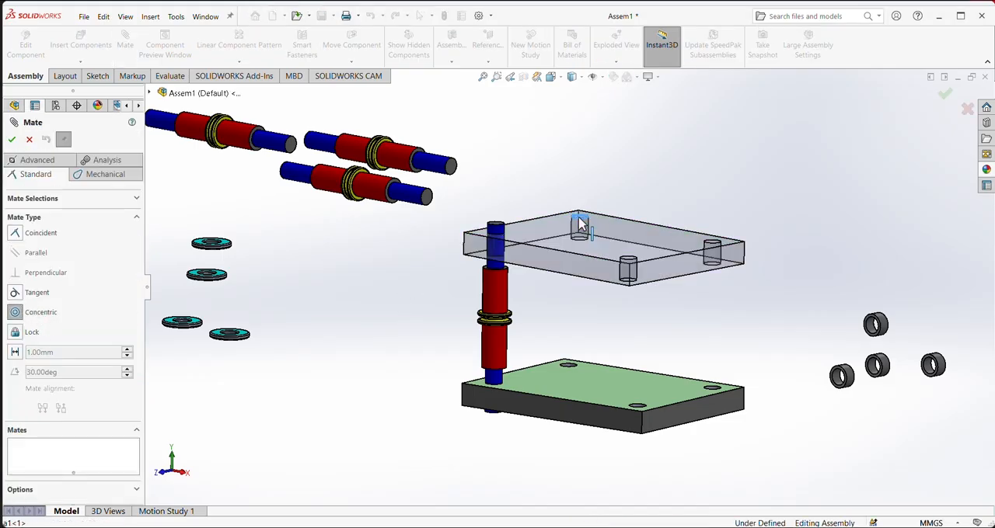
pyautogui.click(420, 199)
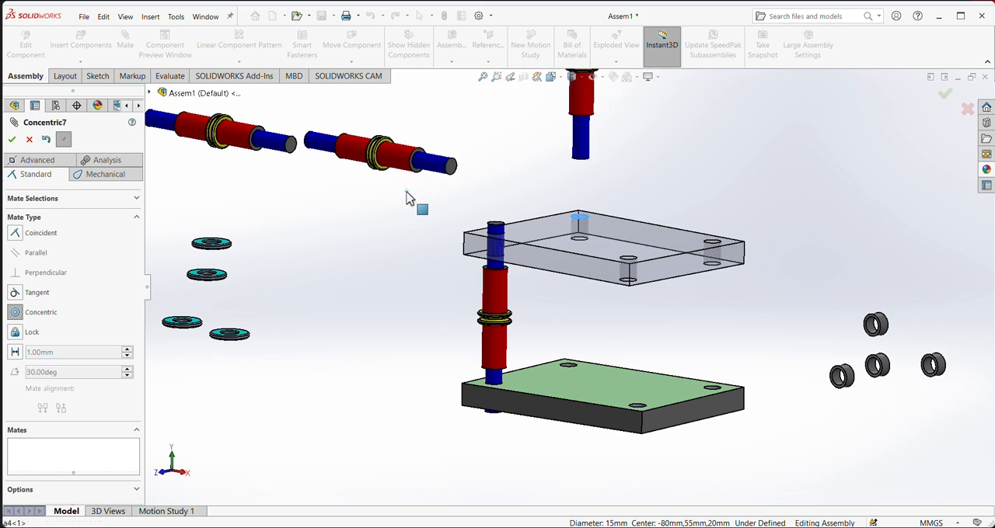
pyautogui.click(392, 164)
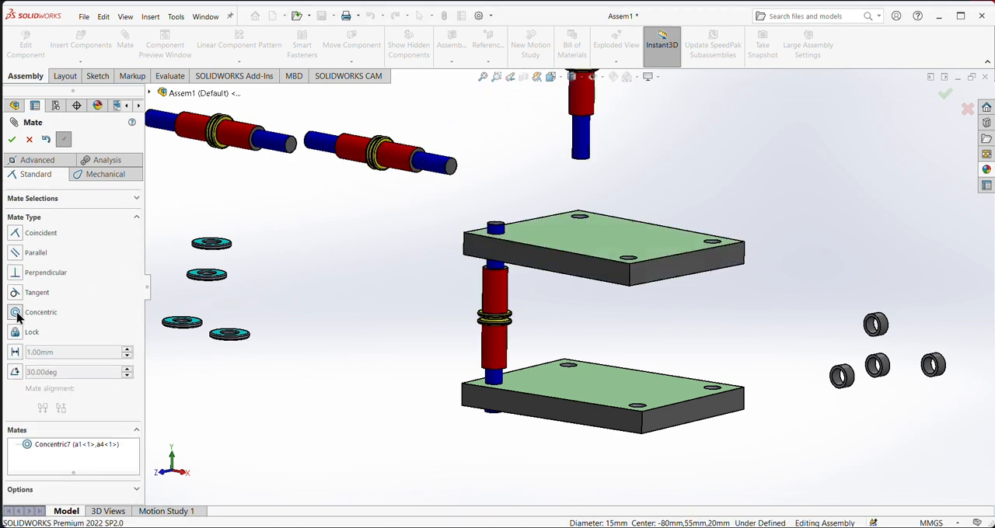
# - Mate the second shaft's blue end concentric with the lower plate's rear corner hole and slide its red body between the plates
pyautogui.click(570, 367)
pyautogui.click(578, 160)
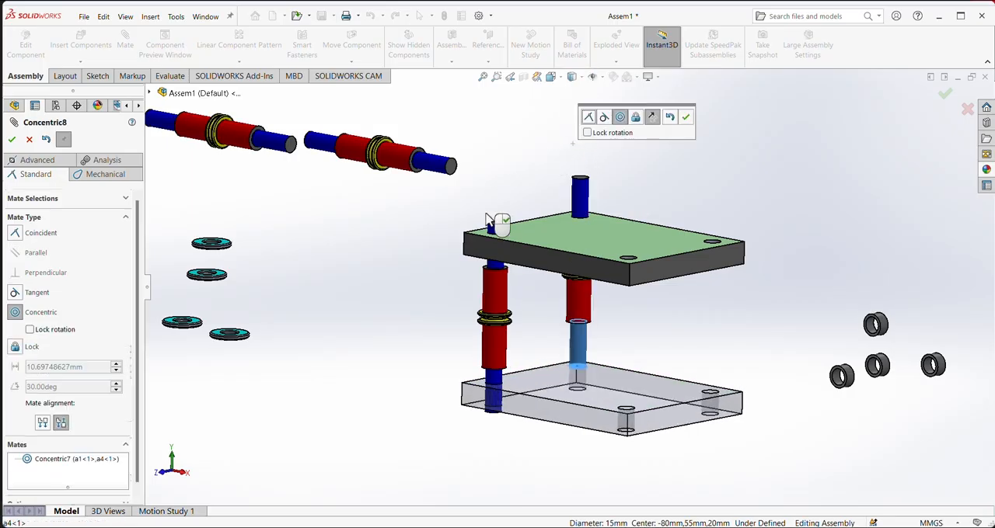
pyautogui.click(686, 118)
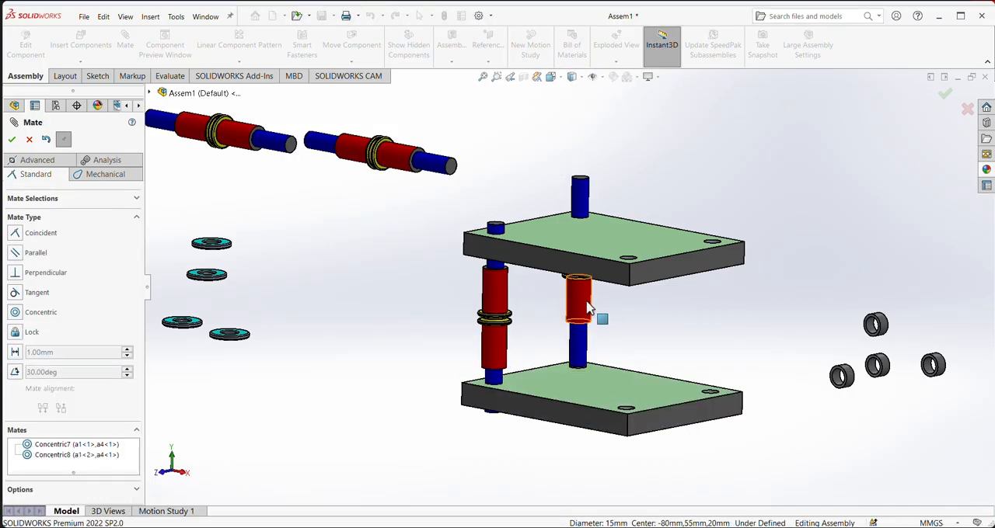
pyautogui.moveTo(583, 322); pyautogui.dragTo(581, 353)
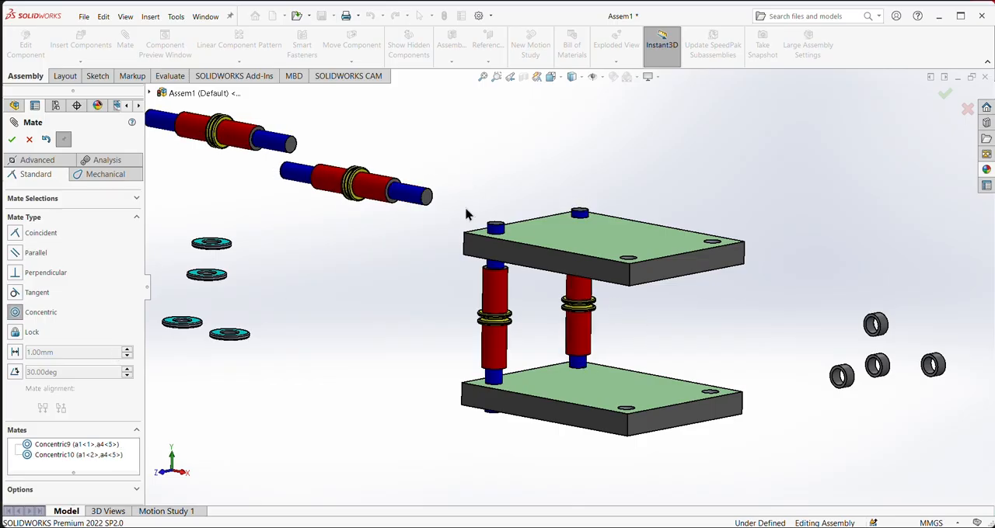
# - Mate a third a4 shaft's blue end concentric with the front corner hole of the upper plate
pyautogui.click(633, 265)
pyautogui.click(422, 195)
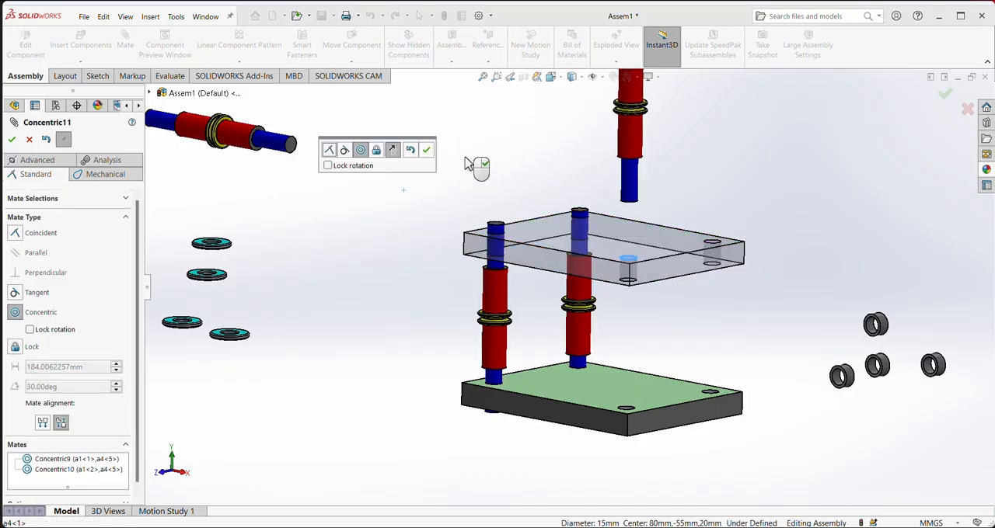
pyautogui.click(427, 151)
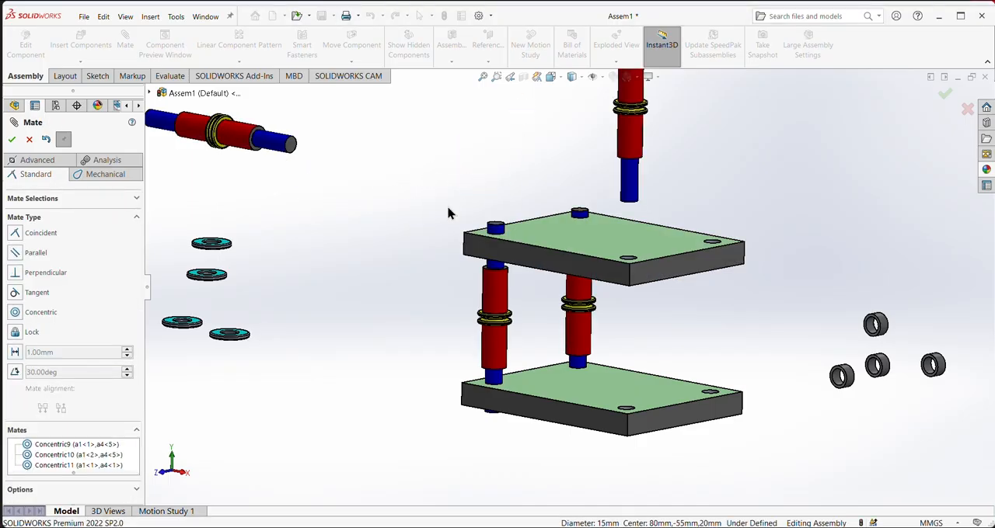
pyautogui.click(188, 322)
# - Mate the third shaft's lower blue end concentric with the lower plate's front corner hole and slide its red body between the plates
pyautogui.click(16, 315)
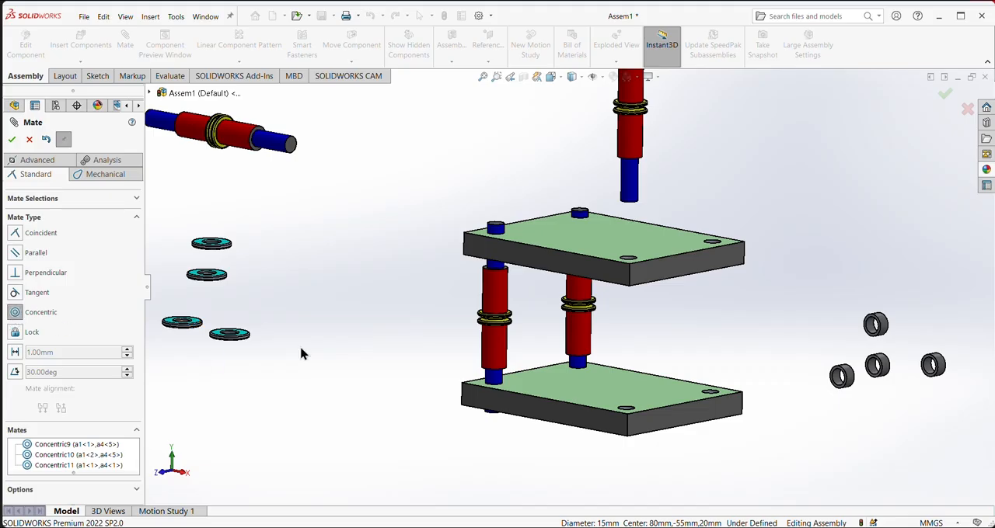
pyautogui.click(634, 189)
pyautogui.click(625, 412)
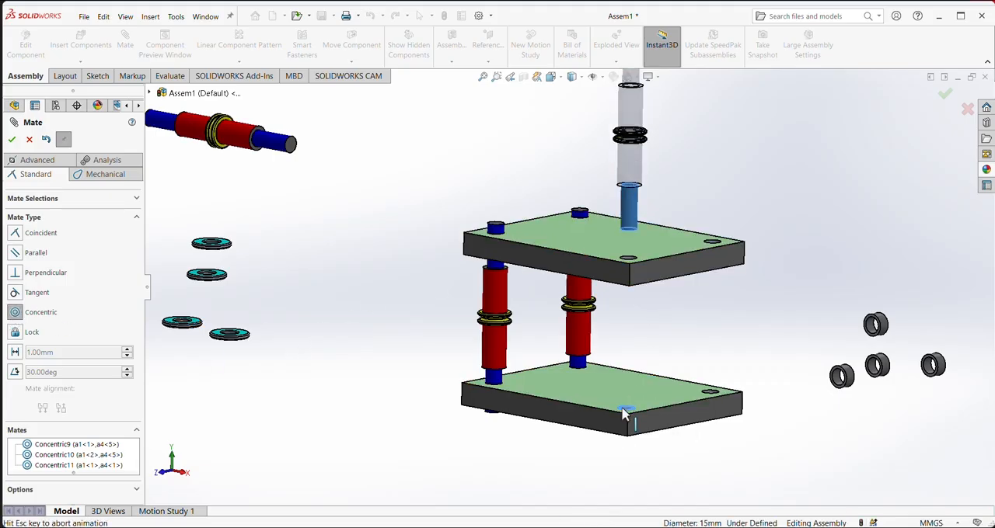
pyautogui.click(735, 416)
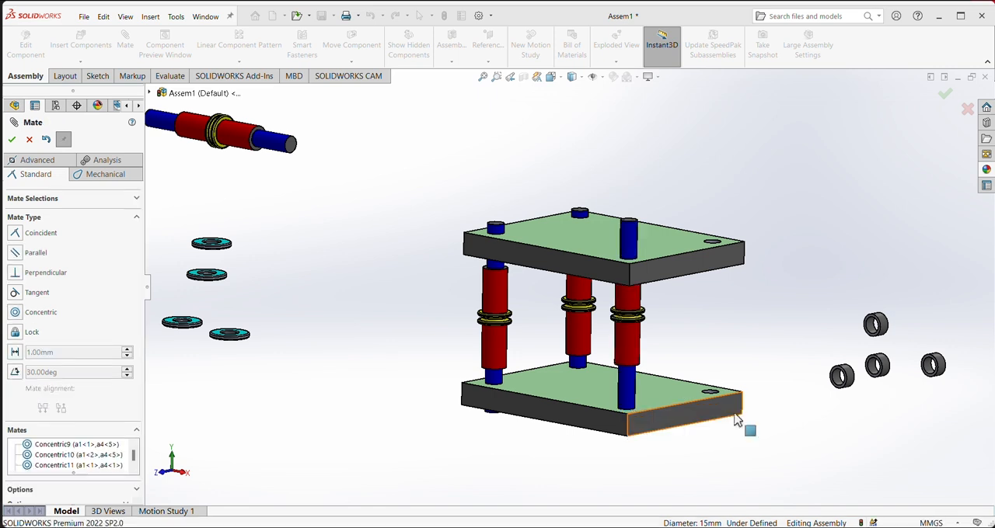
pyautogui.moveTo(630, 305); pyautogui.dragTo(628, 338)
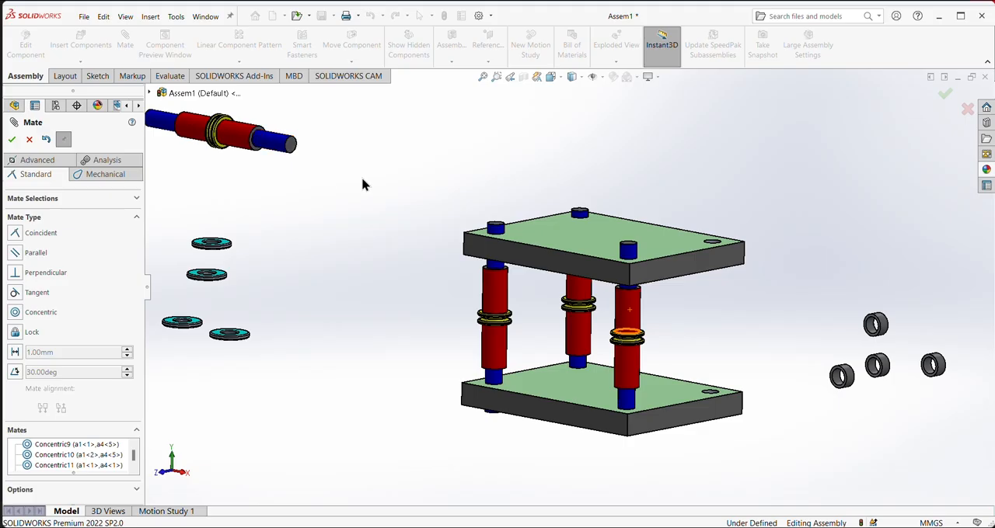
# - Mate the last a4 shaft's blue end concentric with the lower plate's free corner hole and slide the shaft down below the upper plate
pyautogui.click(16, 312)
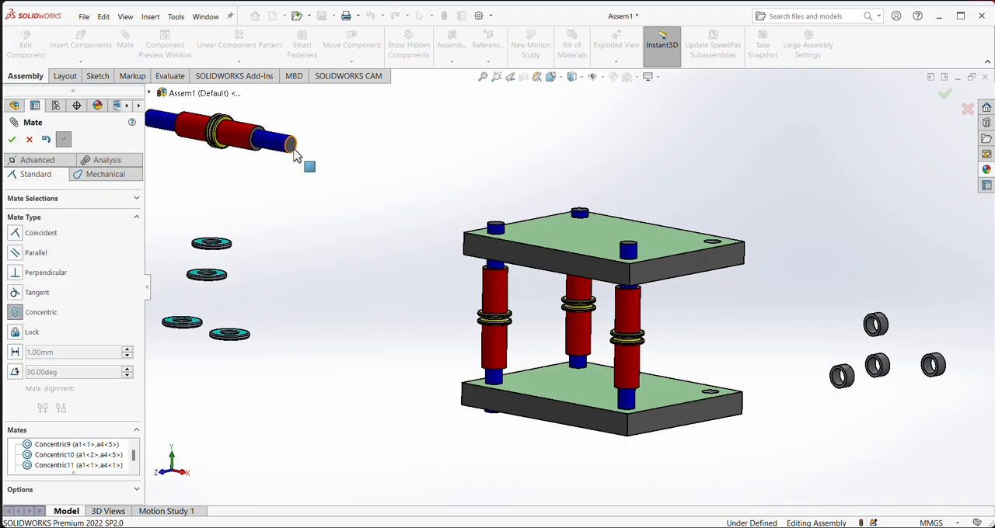
pyautogui.click(710, 400)
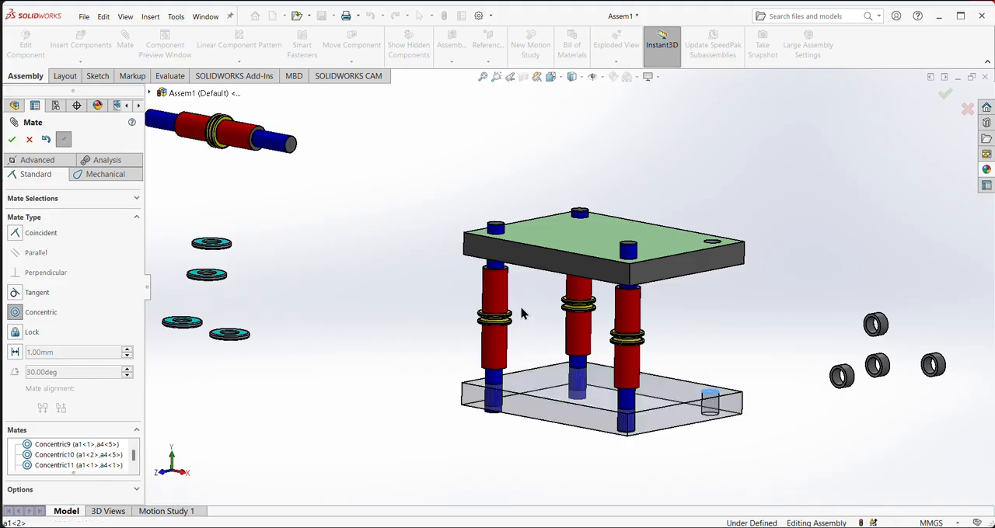
pyautogui.click(264, 151)
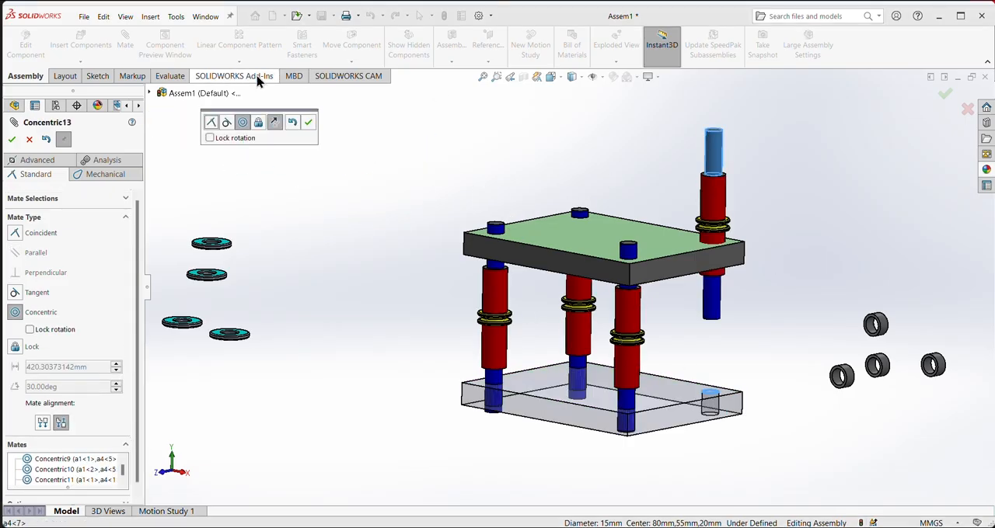
pyautogui.click(308, 124)
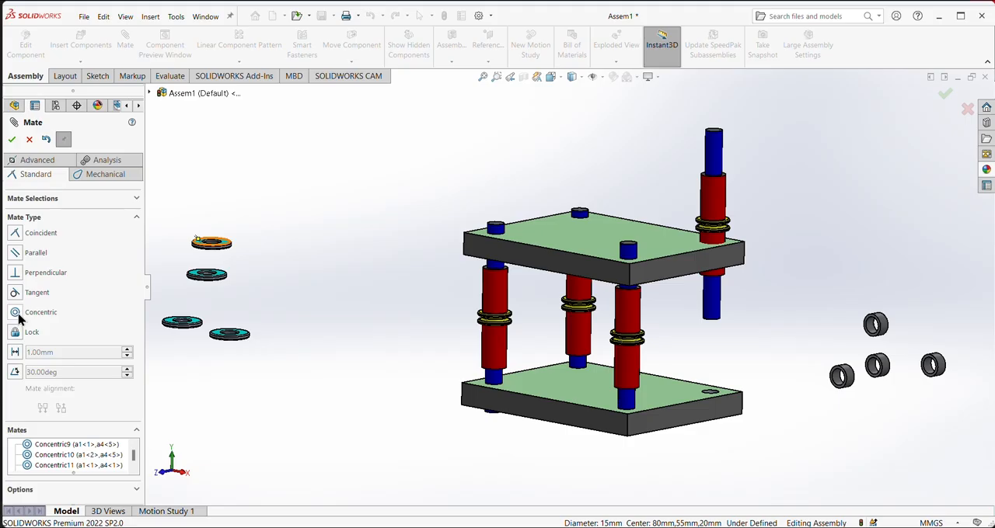
pyautogui.moveTo(732, 204); pyautogui.dragTo(749, 468)
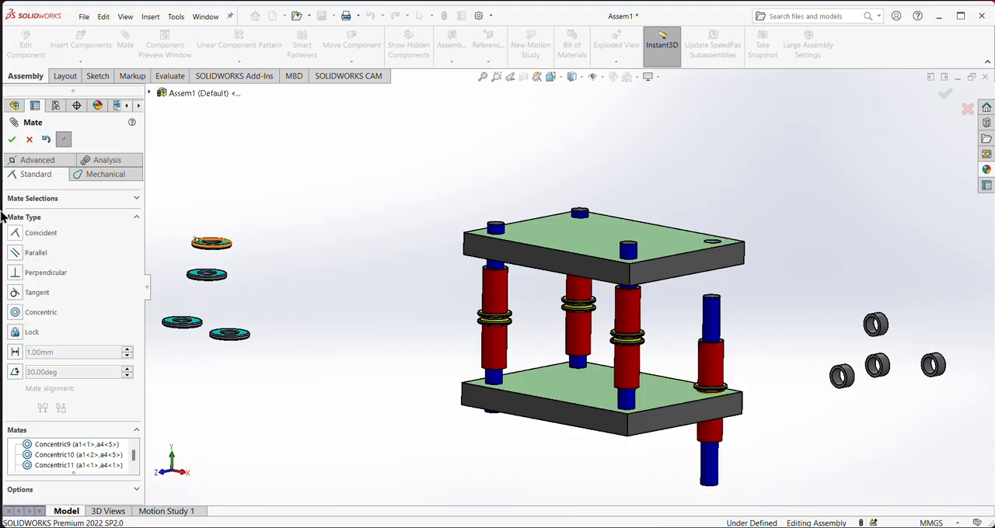
# - Mate the last shaft's upper blue end concentric with the upper plate's free corner hole and position its red body between the plates
pyautogui.click(14, 314)
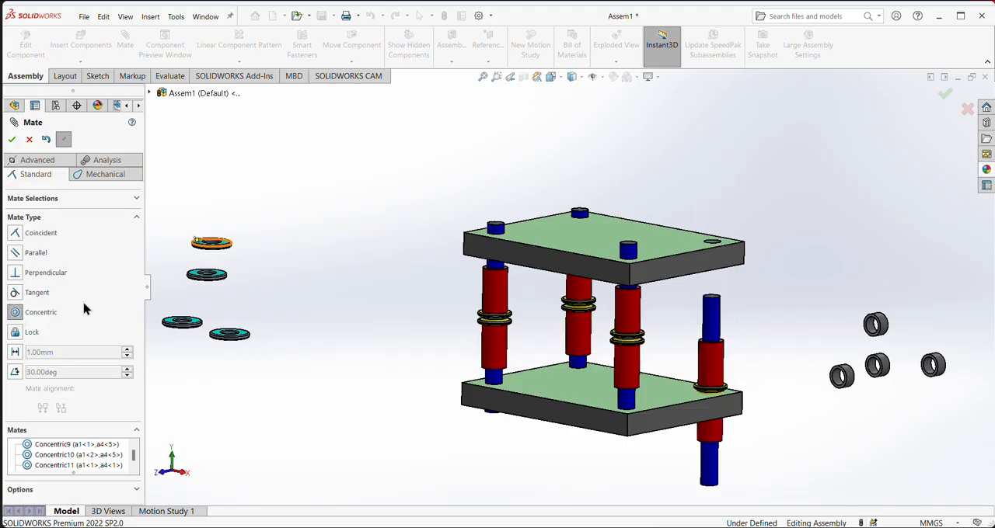
pyautogui.click(714, 295)
pyautogui.click(712, 242)
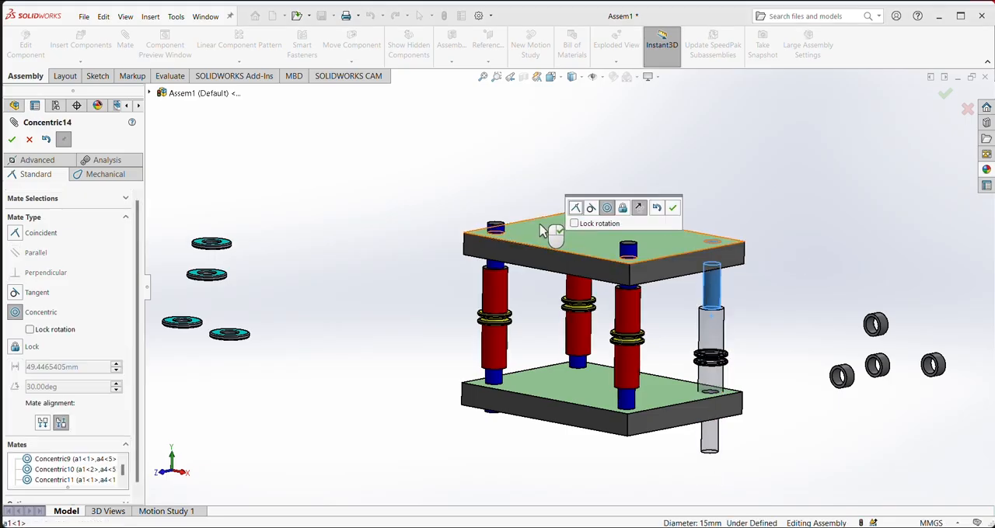
pyautogui.click(673, 208)
pyautogui.moveTo(726, 288)
pyautogui.mouseDown()
pyautogui.moveTo(725, 342)
pyautogui.moveTo(728, 274)
pyautogui.moveTo(724, 302)
pyautogui.mouseUp()
pyautogui.moveTo(726, 289); pyautogui.dragTo(793, 280)
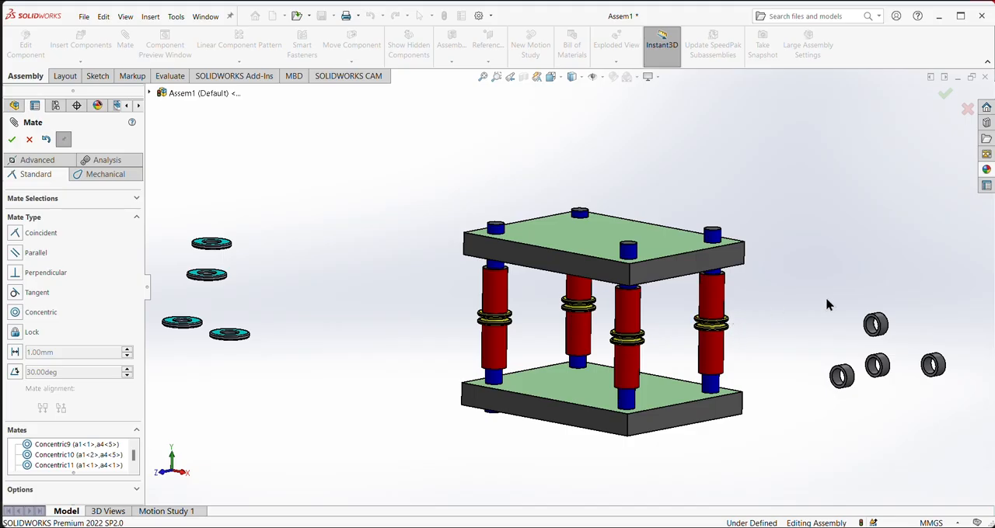
# - Slide the front corner shaft down, away from the underside of the upper plate
pyautogui.moveTo(774, 277); pyautogui.dragTo(759, 198, button='middle')
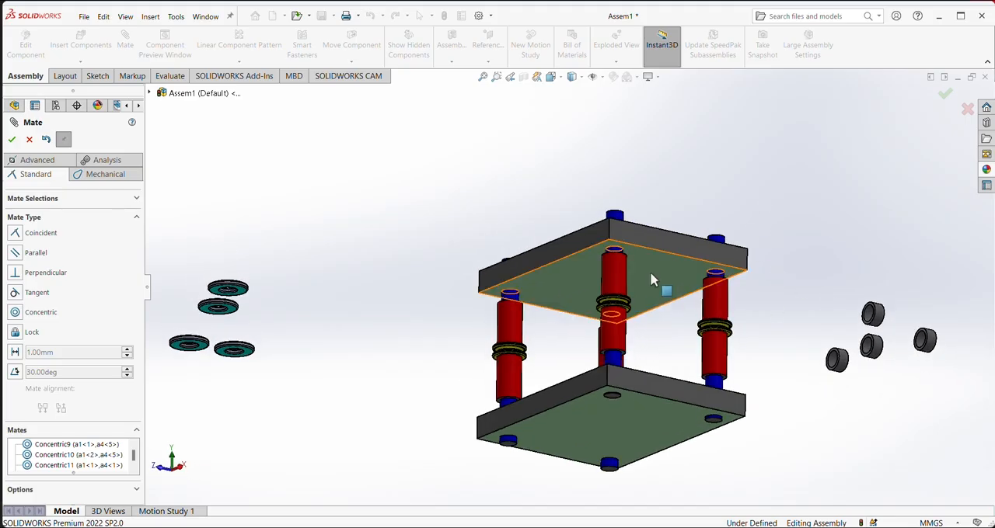
pyautogui.moveTo(651, 276); pyautogui.dragTo(688, 300, button='middle')
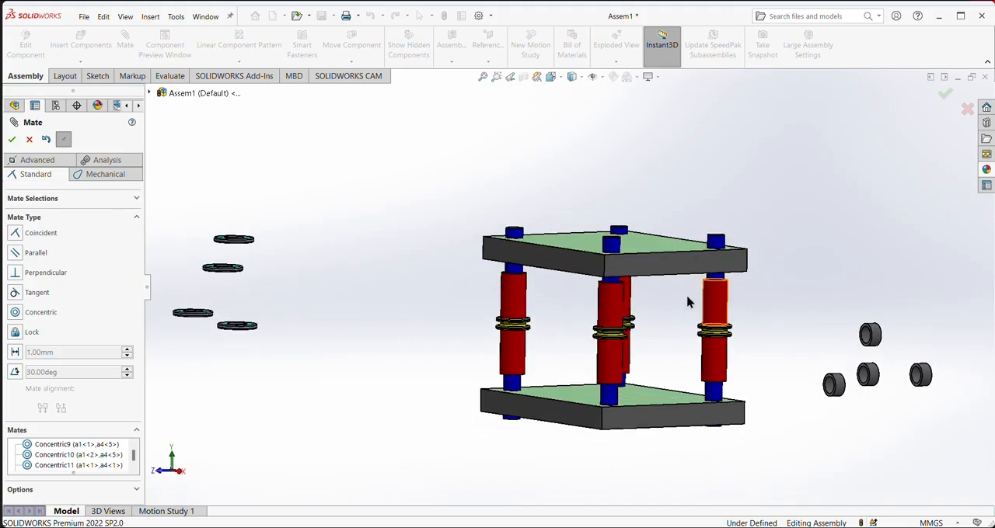
pyautogui.click(615, 294)
pyautogui.moveTo(614, 294); pyautogui.dragTo(620, 314)
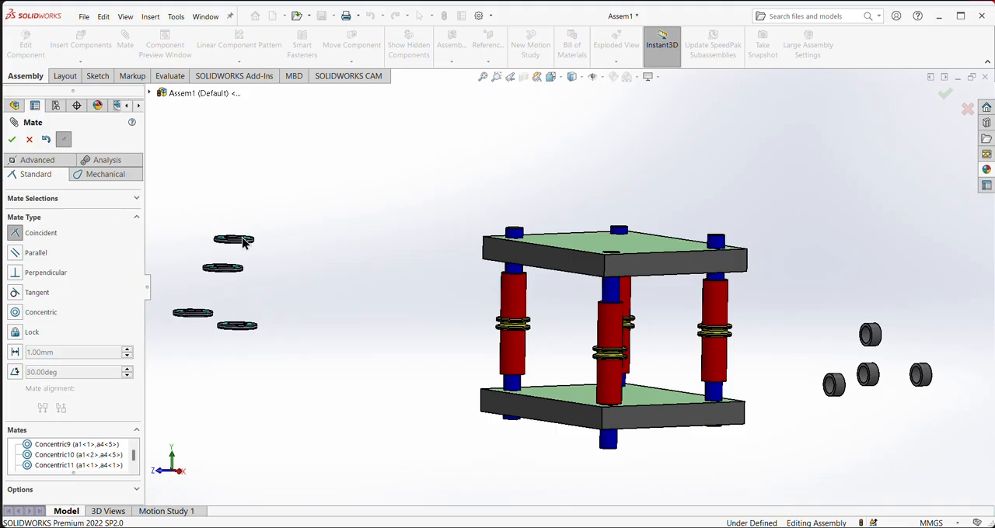
# - Add a coincident mate between the upper plate's underside and the top face of the front shaft's red body
pyautogui.moveTo(391, 291); pyautogui.dragTo(589, 259, button='middle')
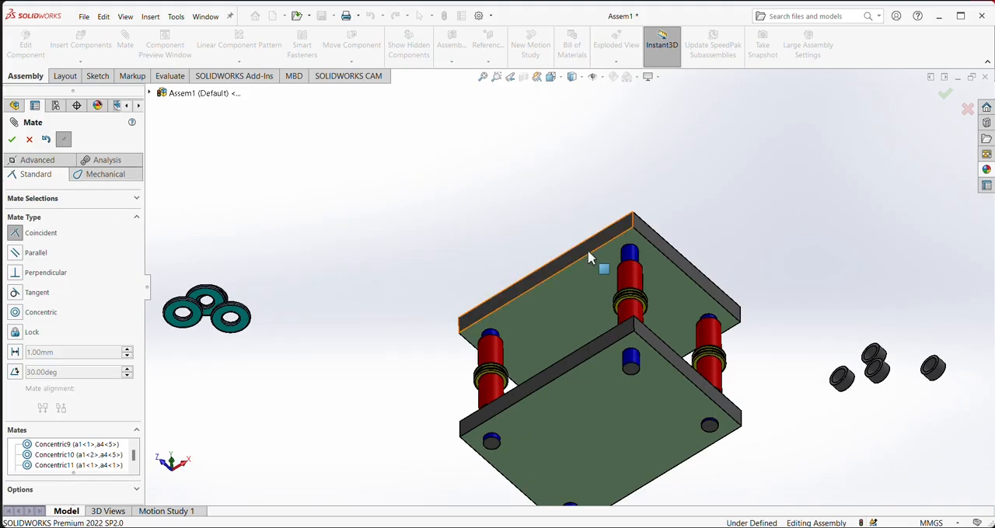
pyautogui.click(596, 289)
pyautogui.moveTo(803, 173); pyautogui.dragTo(784, 327, button='middle')
pyautogui.scroll(-5, 679, 236)
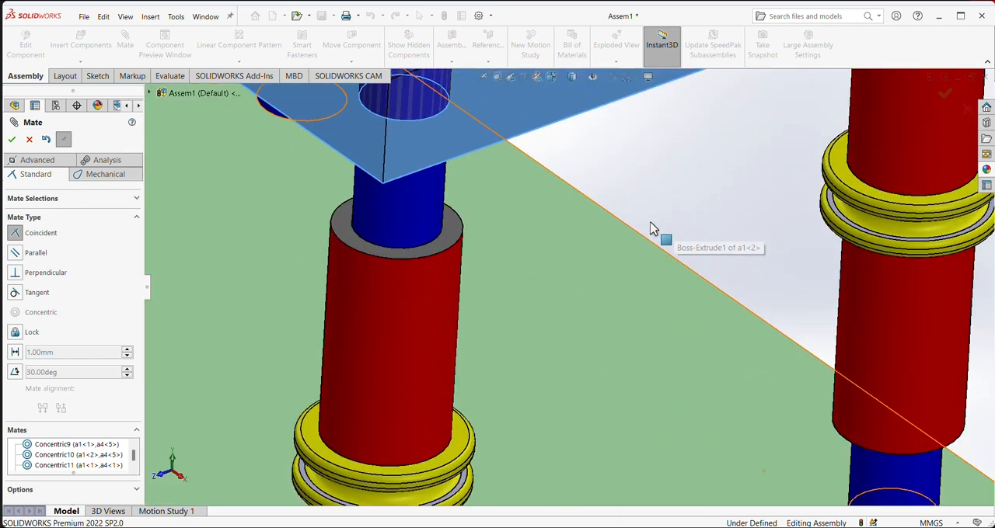
pyautogui.click(452, 233)
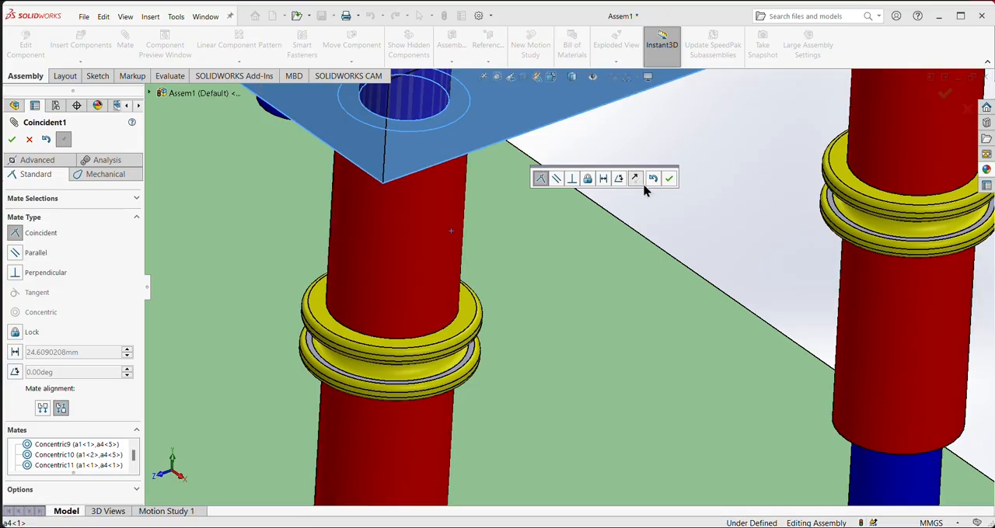
pyautogui.moveTo(682, 177); pyautogui.dragTo(729, 295, button='middle')
pyautogui.click(721, 310)
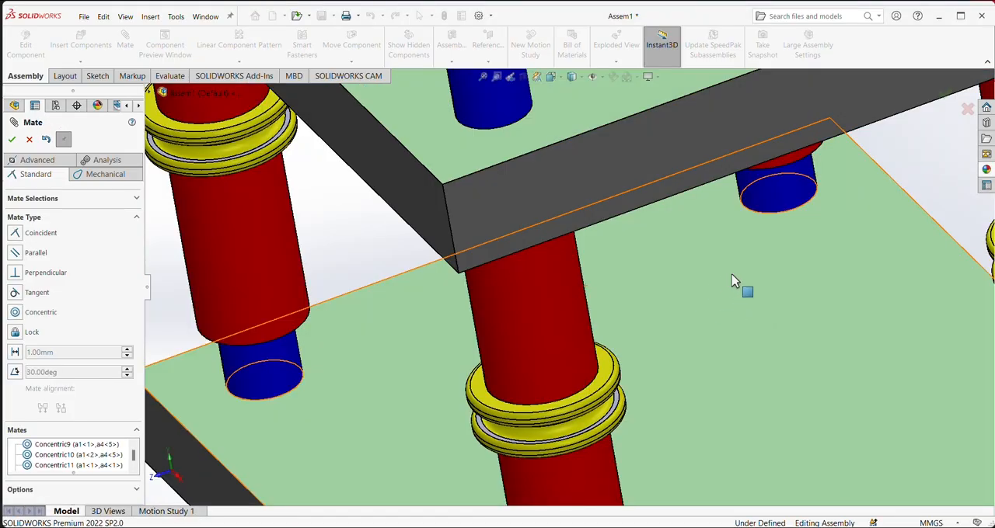
# - Add a coincident mate between the upper plate's underside and the red body's top face on the a4<7> shaft
pyautogui.scroll(5, 750, 284)
pyautogui.moveTo(853, 275); pyautogui.dragTo(883, 189, button='middle')
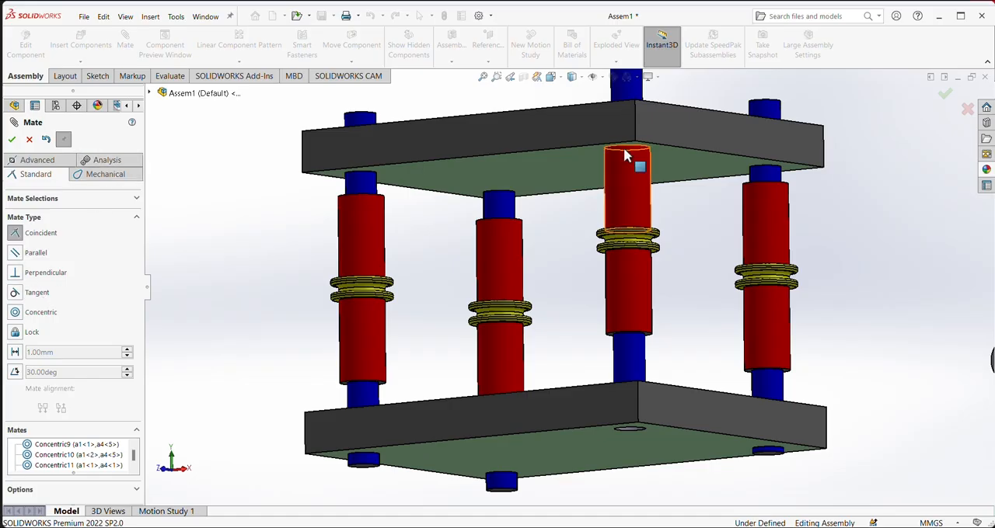
pyautogui.click(689, 167)
pyautogui.moveTo(832, 160); pyautogui.dragTo(828, 216, button='middle')
pyautogui.scroll(-3, 830, 237)
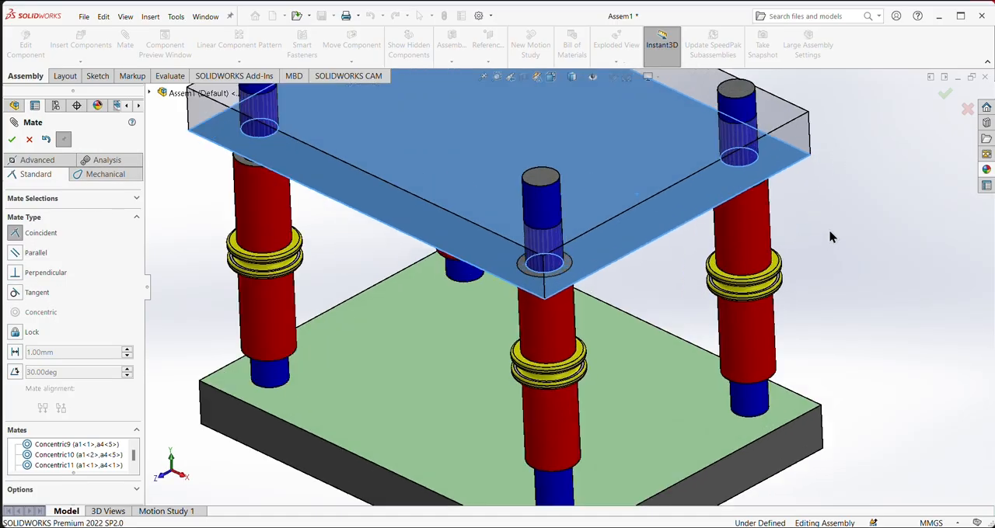
pyautogui.scroll(-5, 830, 237)
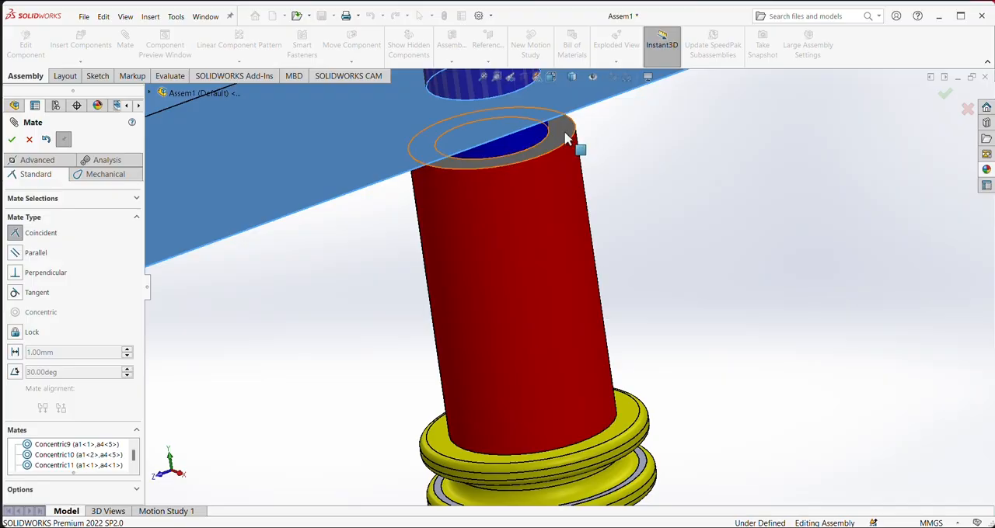
pyautogui.click(566, 139)
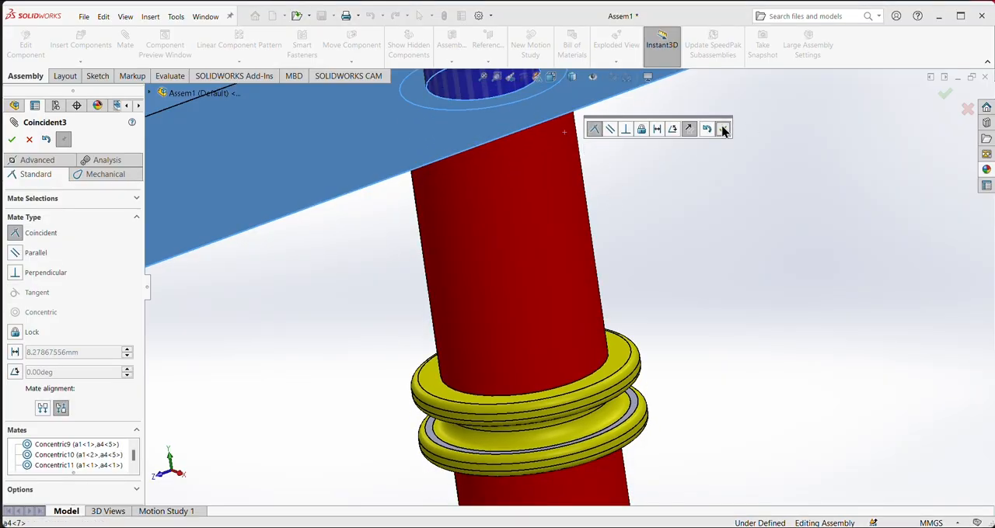
pyautogui.click(722, 130)
pyautogui.scroll(8, 704, 184)
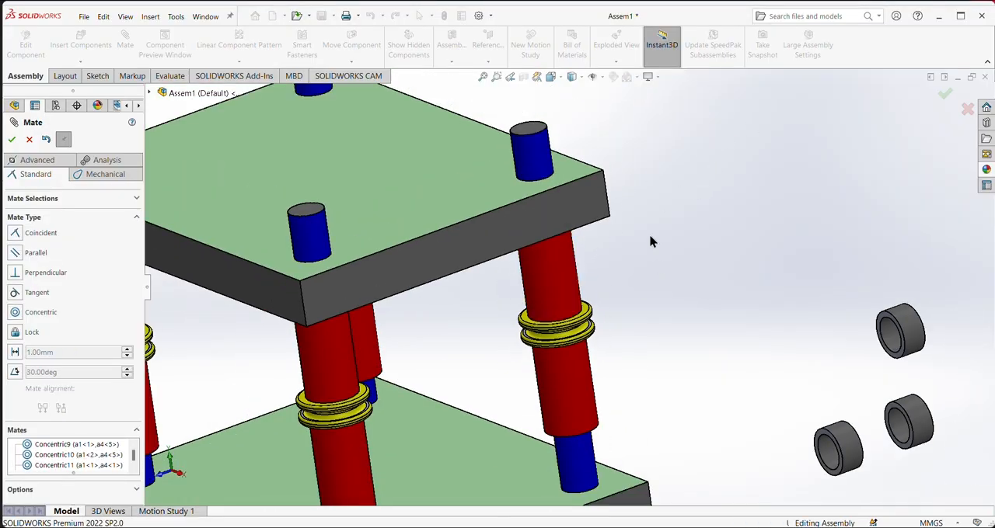
pyautogui.moveTo(651, 242); pyautogui.dragTo(648, 178, button='middle')
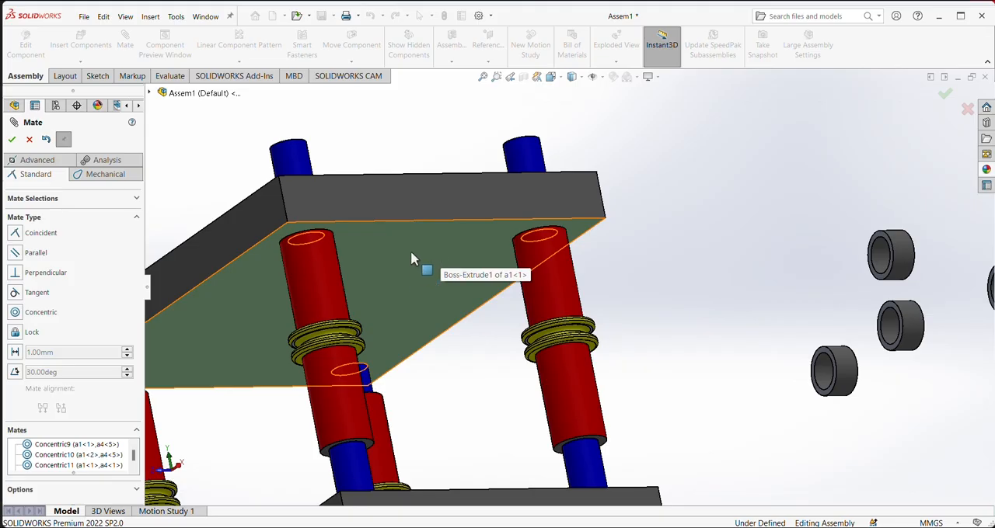
# - Add a coincident mate between the upper plate's underside and the red body's top face on the a4<6> shaft
pyautogui.click(326, 286)
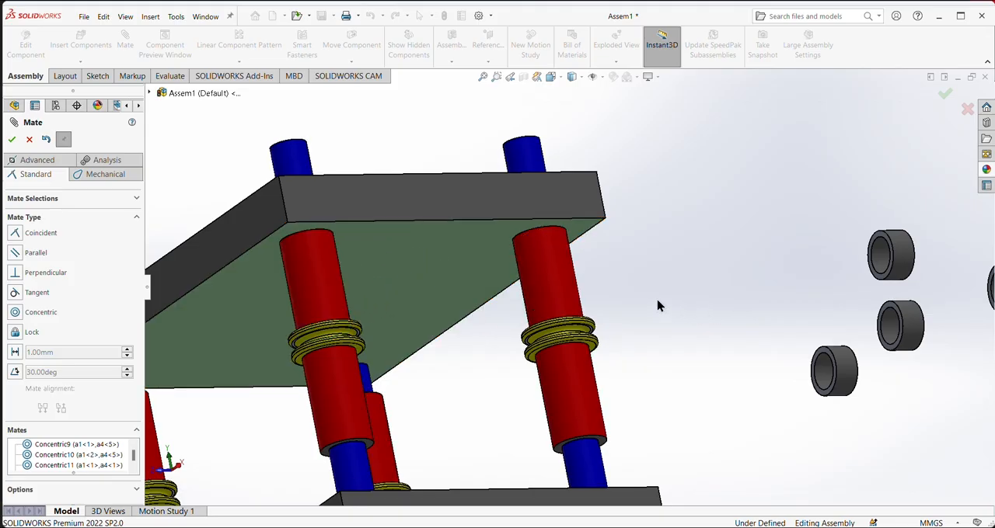
pyautogui.scroll(3, 451, 319)
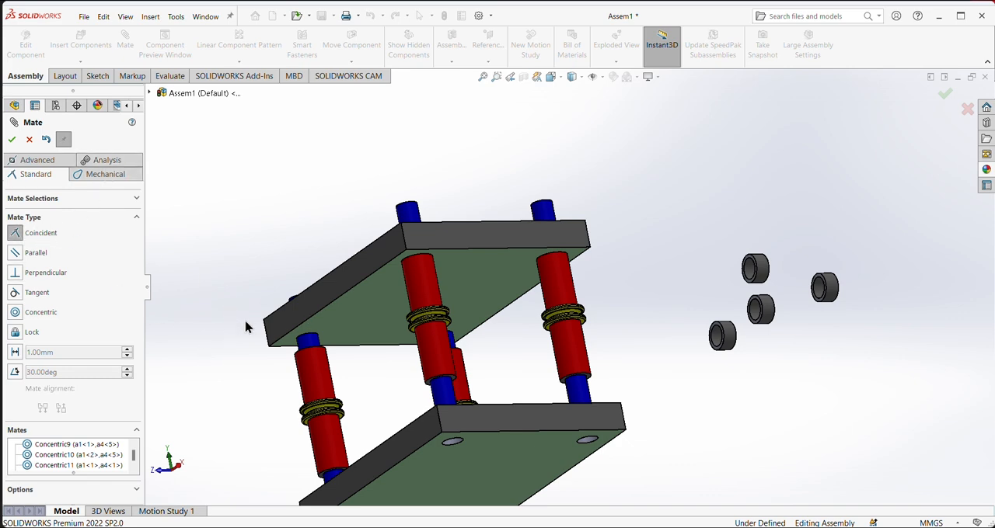
pyautogui.click(378, 336)
pyautogui.moveTo(245, 398); pyautogui.dragTo(308, 468, button='middle')
pyautogui.scroll(-6, 327, 405)
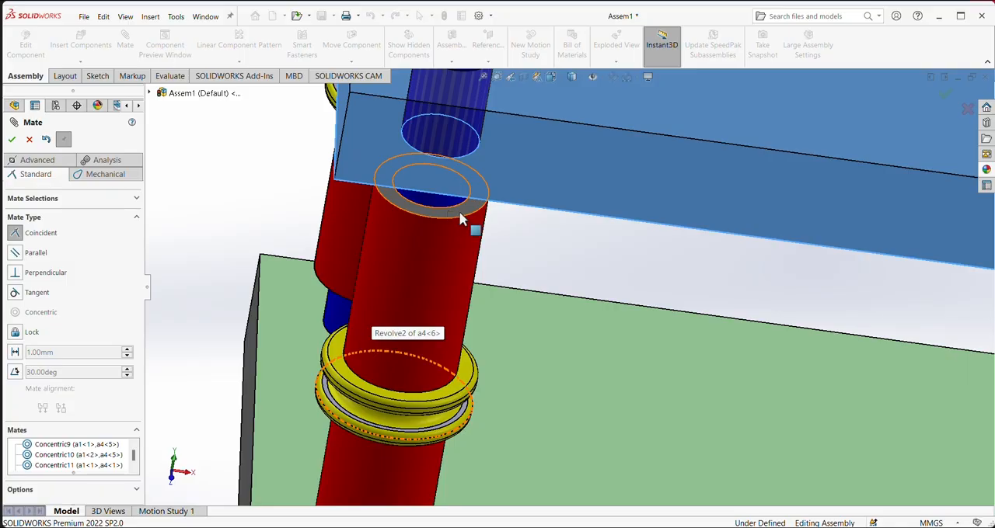
pyautogui.click(460, 219)
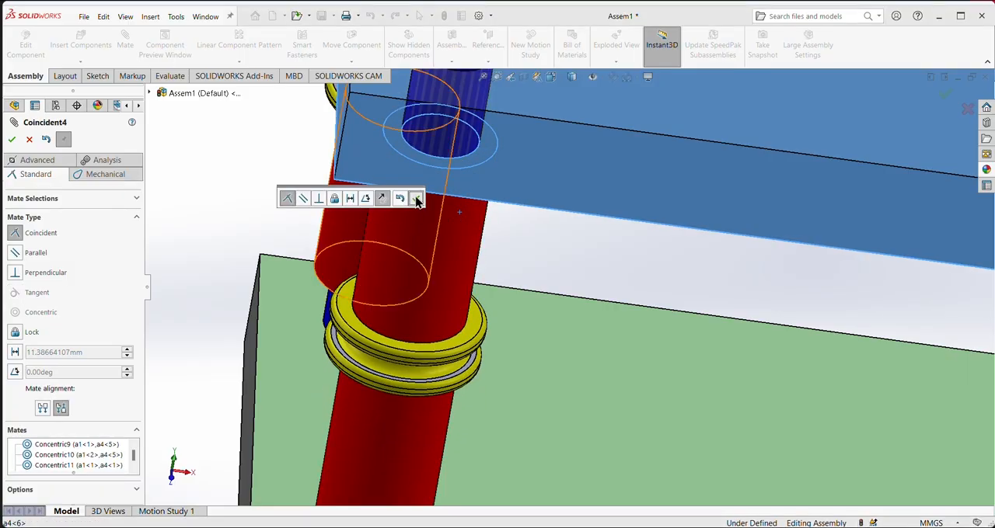
pyautogui.click(416, 199)
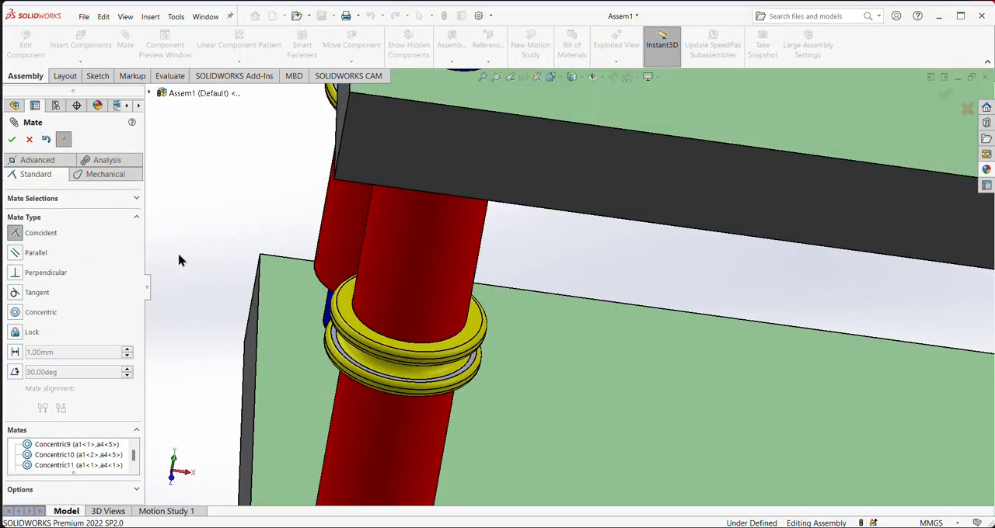
# - Add a coincident mate between the upper plate's underside and the red body's top face on the a4<5> shaft
pyautogui.scroll(6, 622, 347)
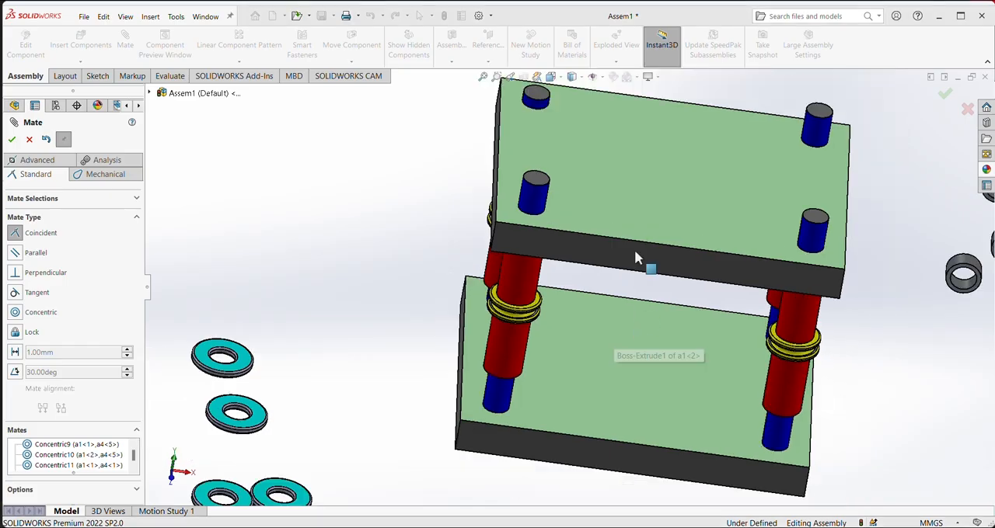
pyautogui.moveTo(631, 171); pyautogui.dragTo(597, 149, button='middle')
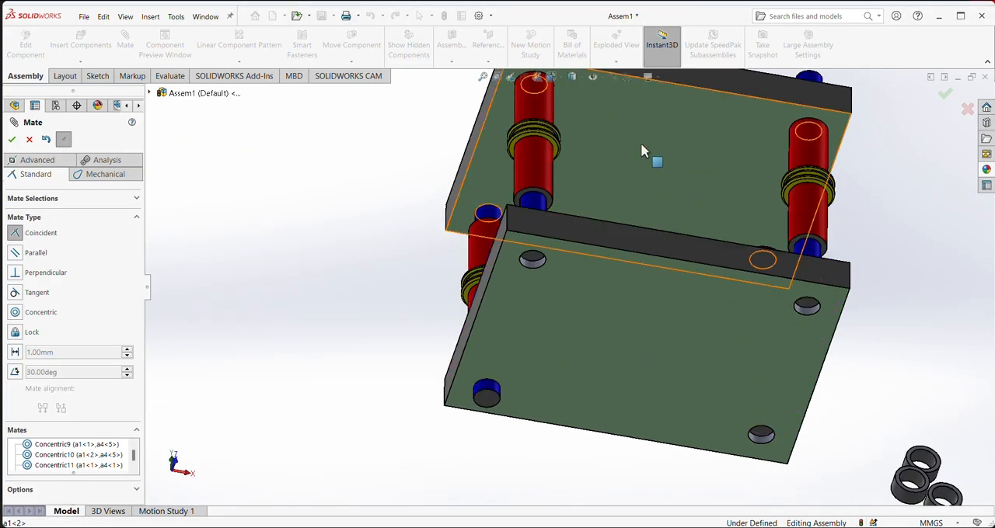
pyautogui.click(575, 210)
pyautogui.scroll(-5, 406, 186)
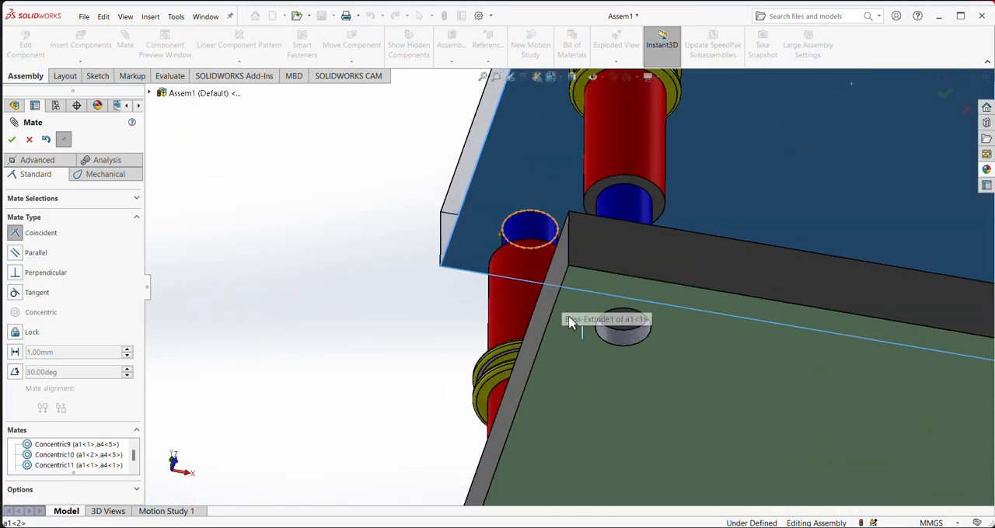
pyautogui.moveTo(573, 322); pyautogui.dragTo(479, 301, button='middle')
pyautogui.scroll(4, 480, 301)
pyautogui.scroll(-5, 458, 208)
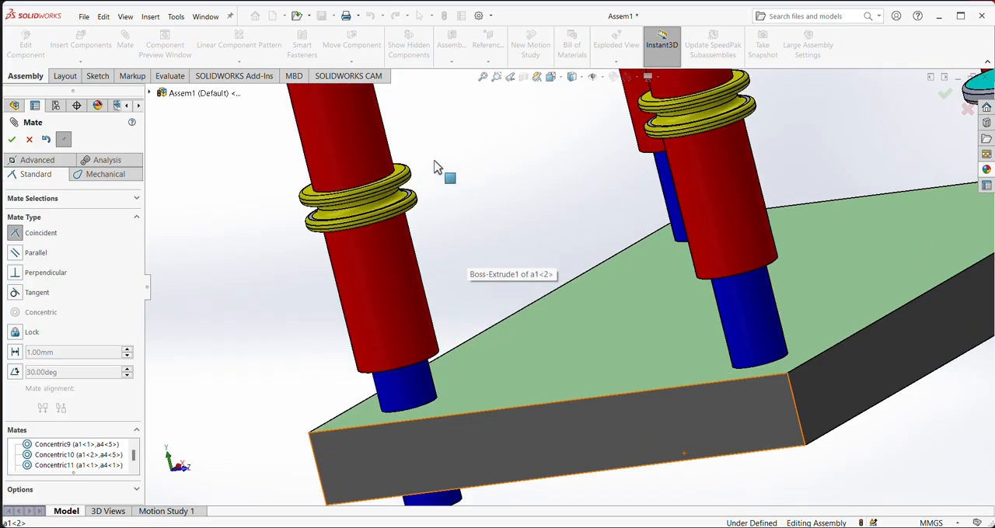
pyautogui.scroll(3, 435, 163)
pyautogui.scroll(-2, 429, 147)
pyautogui.scroll(1, 428, 137)
pyautogui.moveTo(467, 163); pyautogui.dragTo(486, 211, button='middle')
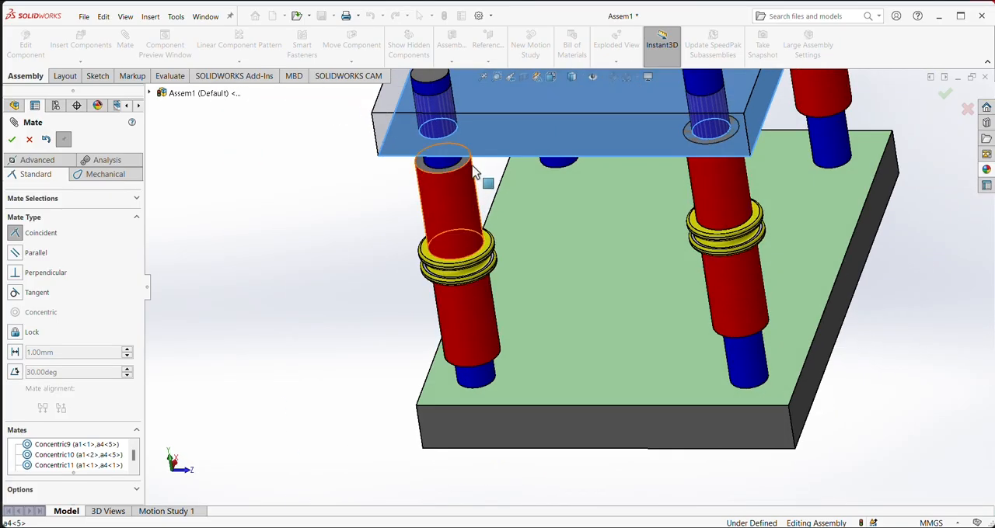
pyautogui.scroll(-4, 471, 166)
pyautogui.click(481, 199)
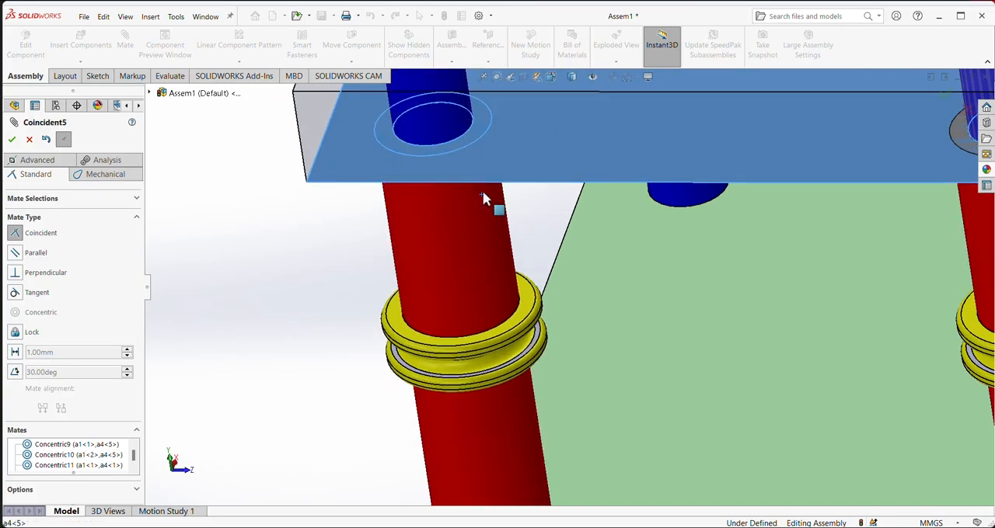
pyautogui.click(472, 172)
pyautogui.scroll(6, 614, 256)
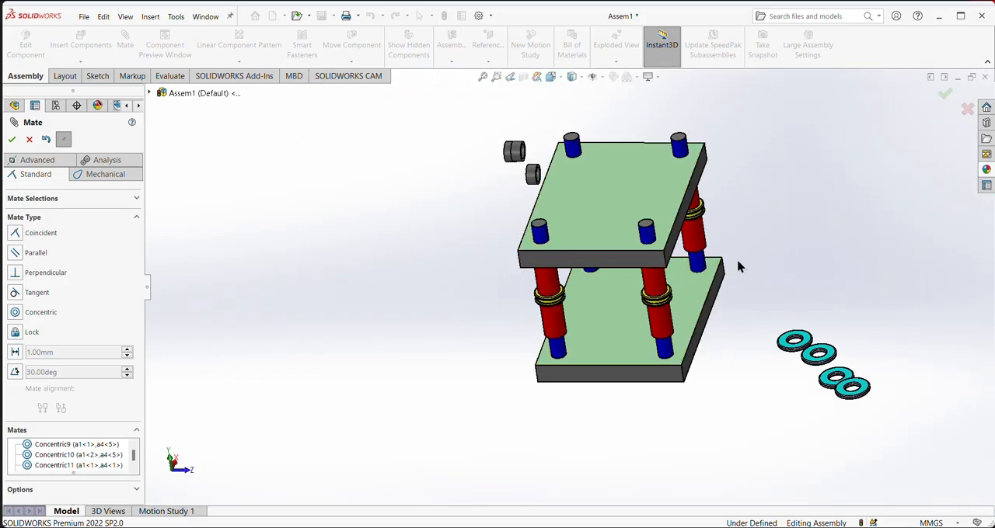
# - Add a coincident mate between the lower plate's top face and the bottom face of the a4<1> shaft's red body
pyautogui.moveTo(779, 189); pyautogui.dragTo(754, 268, button='middle')
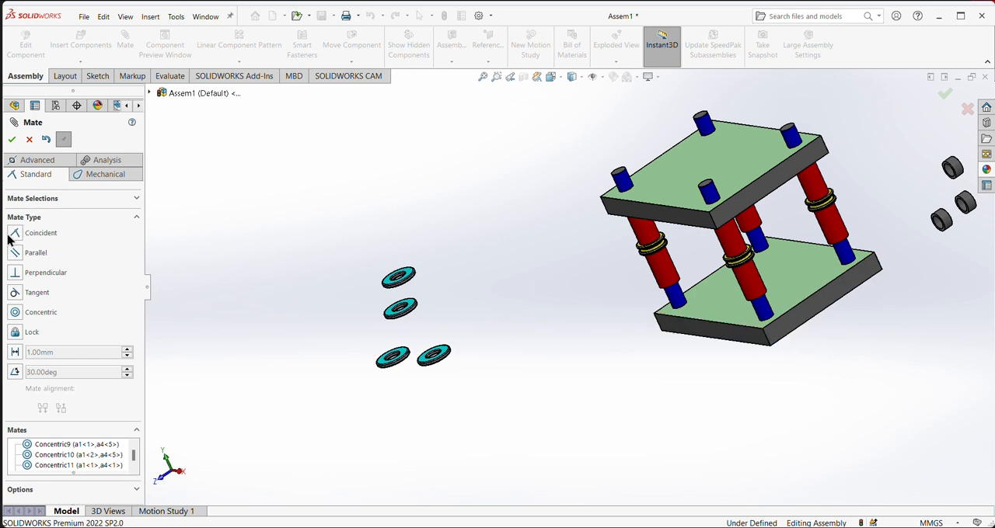
pyautogui.click(821, 289)
pyautogui.moveTo(880, 355); pyautogui.dragTo(715, 271, button='middle')
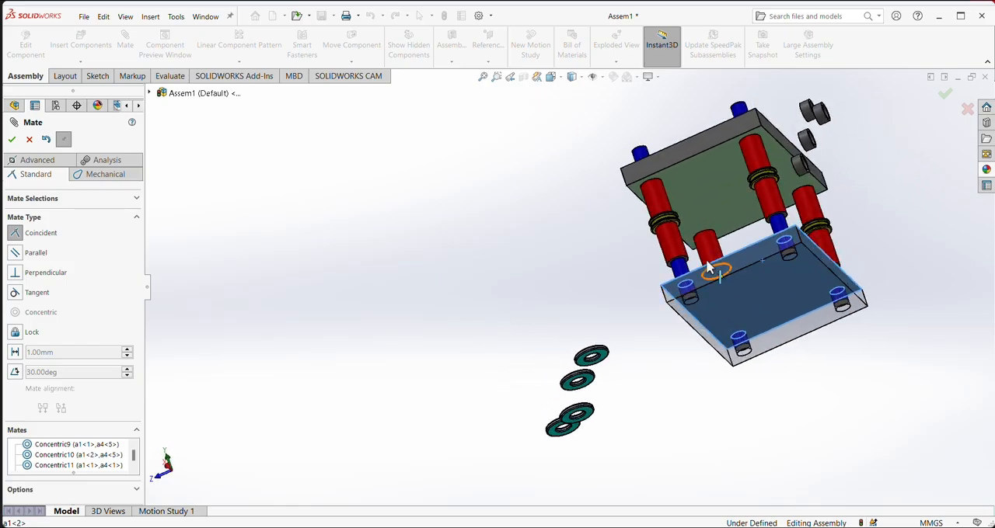
pyautogui.scroll(-5, 711, 271)
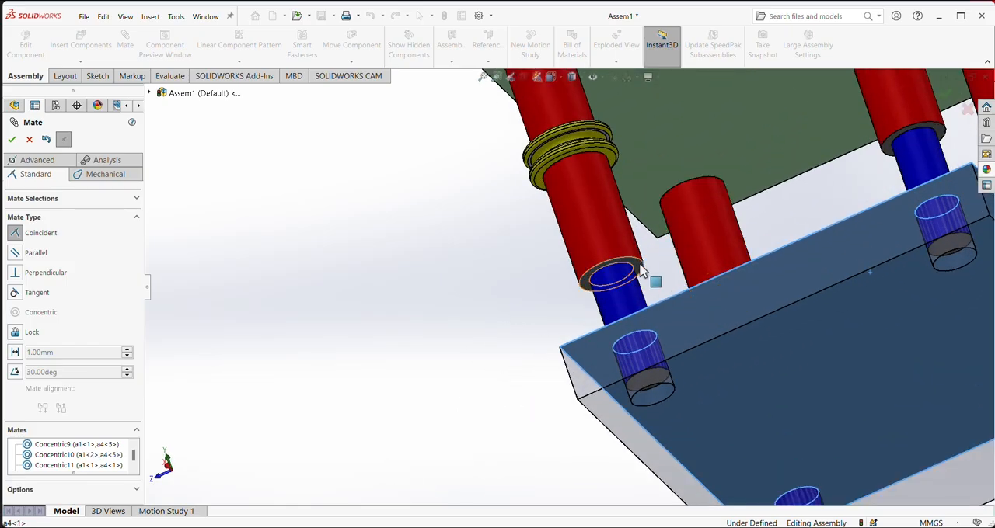
pyautogui.click(639, 267)
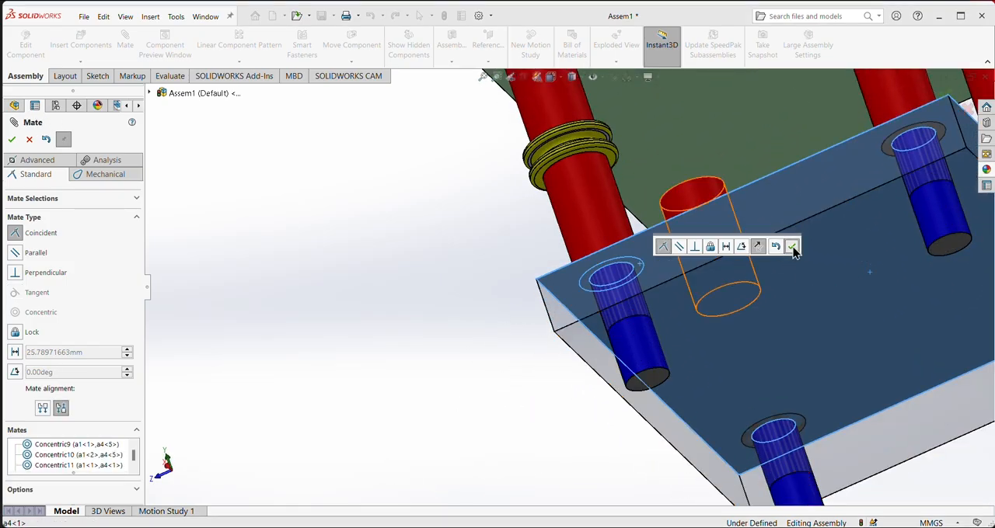
pyautogui.click(792, 248)
pyautogui.scroll(3, 881, 264)
# - Mate the gray ring a2<3> concentric with the upper blue end of the a4<7> corner shaft
pyautogui.moveTo(914, 235); pyautogui.dragTo(890, 244, button='middle')
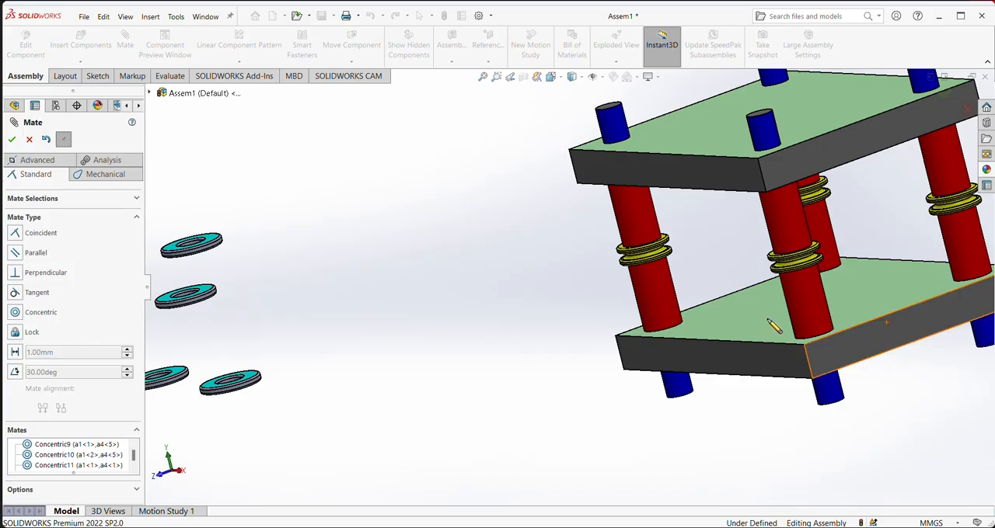
pyautogui.scroll(-3, 891, 301)
pyautogui.scroll(5, 891, 302)
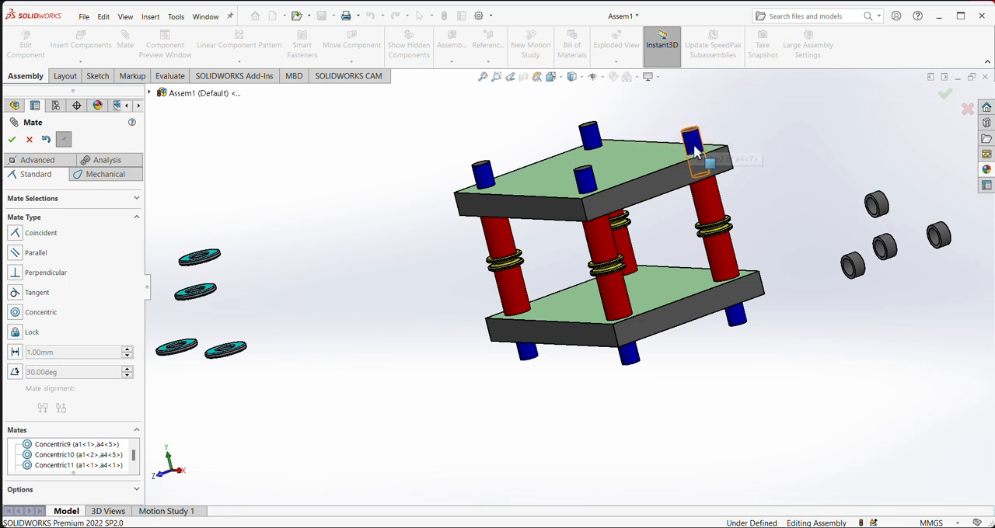
pyautogui.moveTo(824, 138); pyautogui.dragTo(437, 338, button='middle')
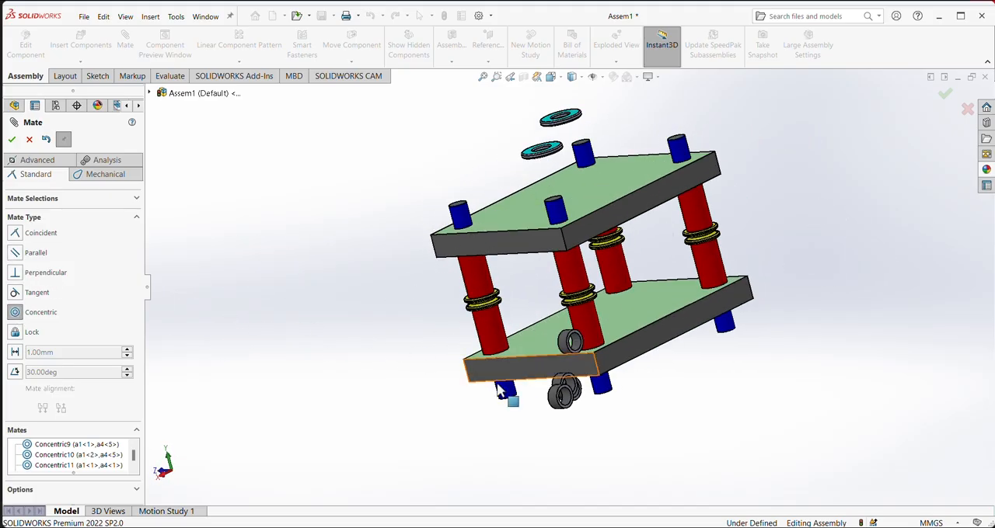
pyautogui.scroll(-5, 577, 350)
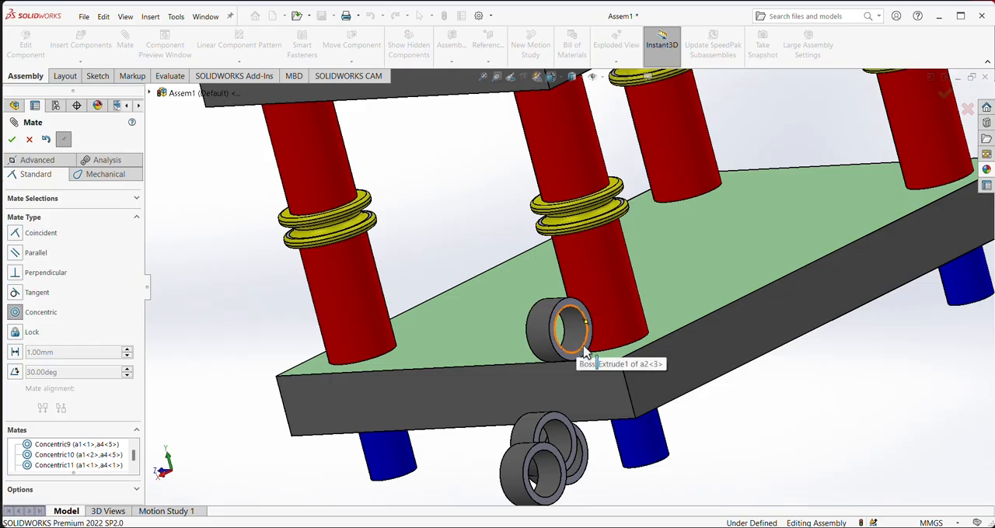
pyautogui.scroll(8, 584, 351)
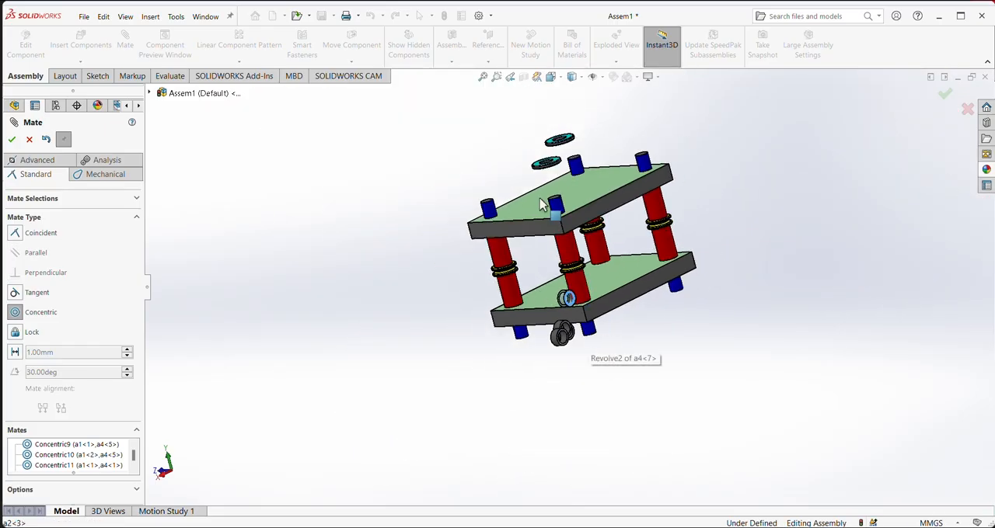
pyautogui.click(561, 215)
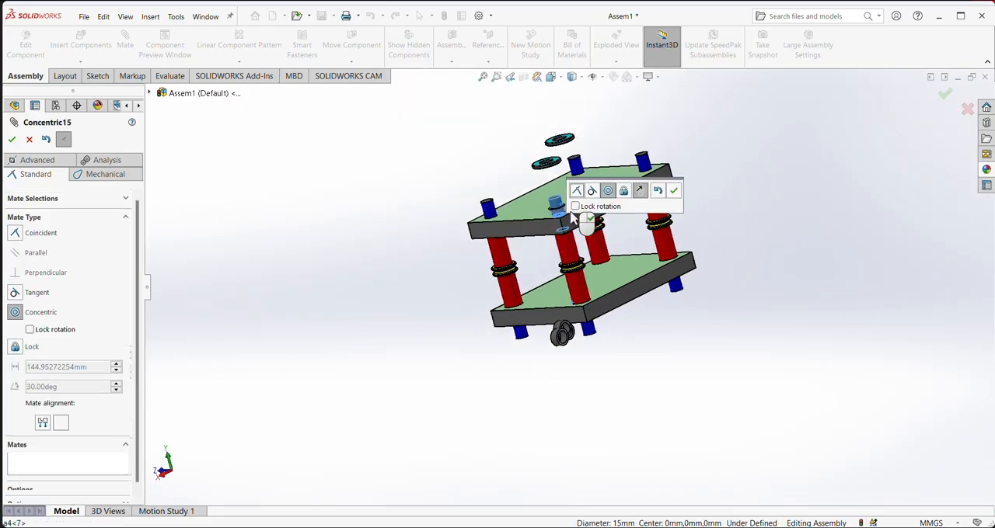
pyautogui.click(673, 192)
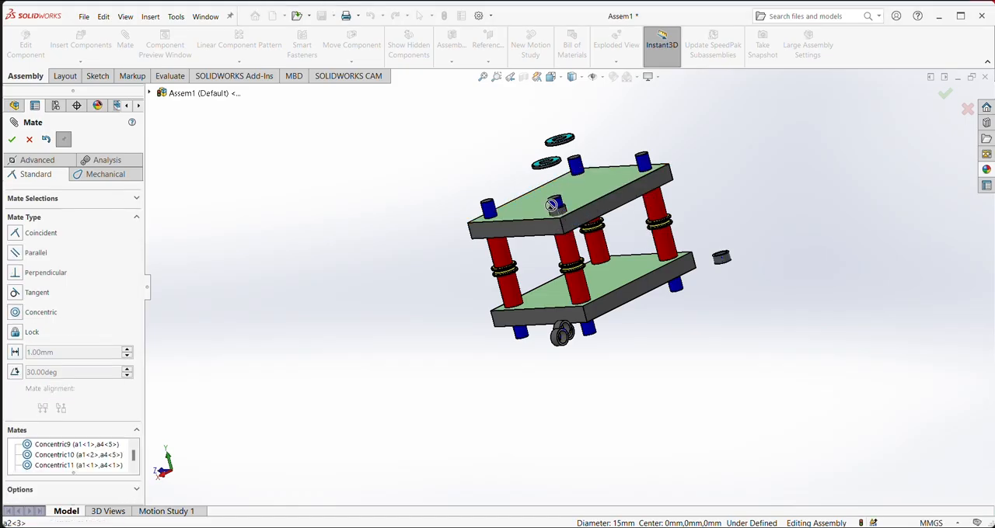
pyautogui.press('Escape')
# - Slide the gray ring up along the a4<7> shaft's blue end, clear of the upper plate
pyautogui.scroll(-3, 566, 215)
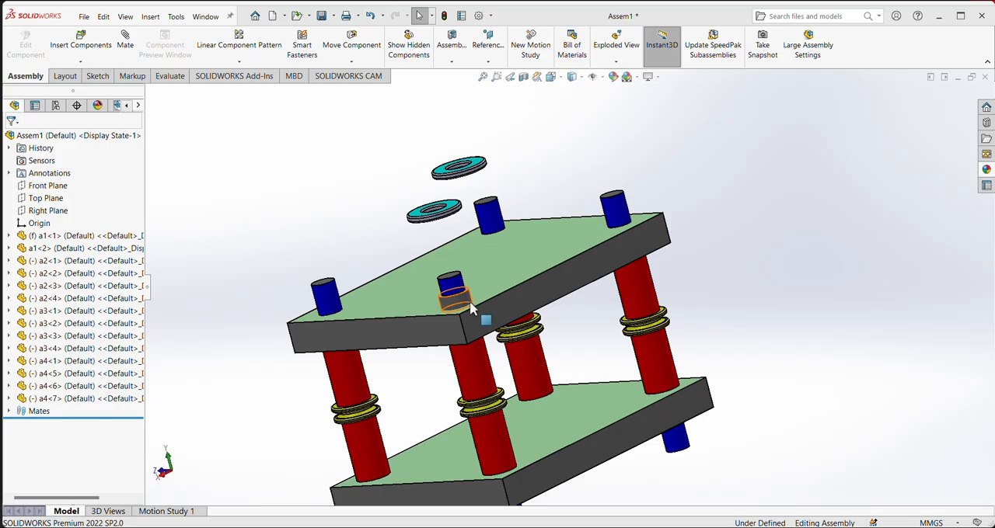
pyautogui.moveTo(466, 307); pyautogui.dragTo(433, 238)
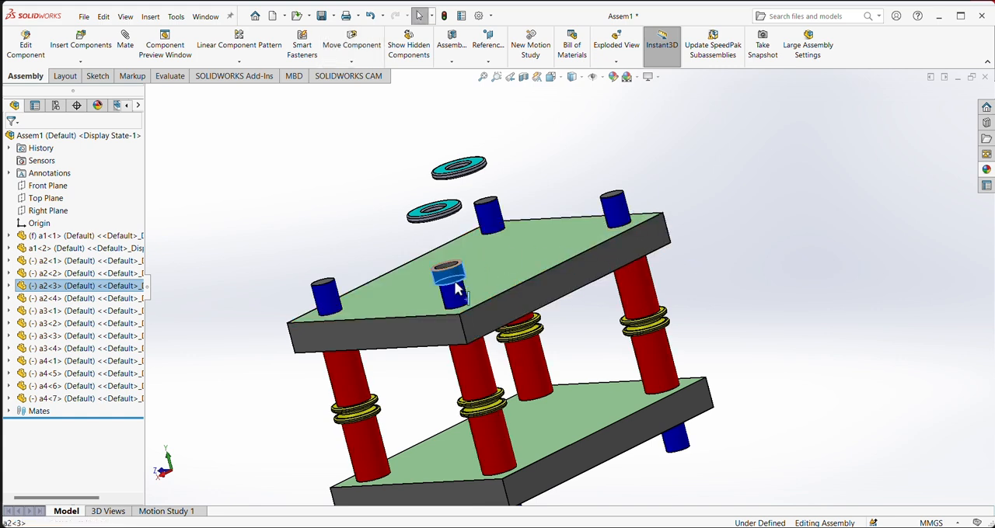
pyautogui.moveTo(453, 278)
pyautogui.mouseDown()
pyautogui.moveTo(471, 326)
pyautogui.moveTo(457, 287)
pyautogui.mouseUp()
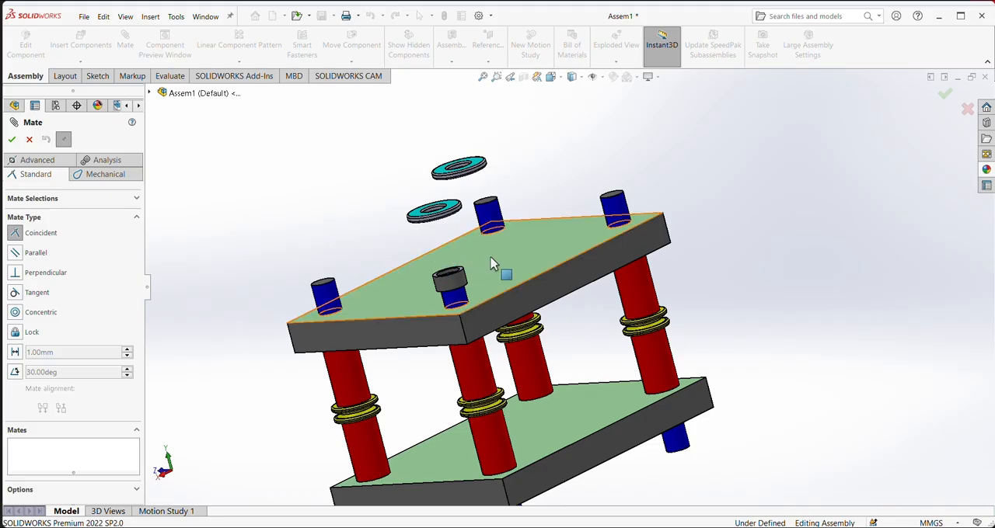
# - Add a coincident mate between the upper plate's top face and the bottom face of the gray ring a2<3>
pyautogui.click(511, 286)
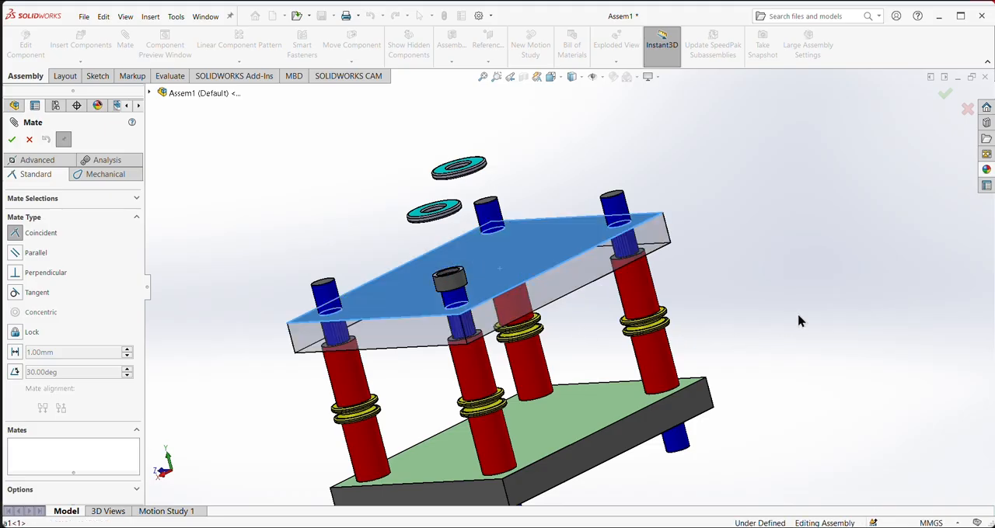
pyautogui.moveTo(800, 321); pyautogui.dragTo(749, 225, button='middle')
pyautogui.scroll(-5, 350, 284)
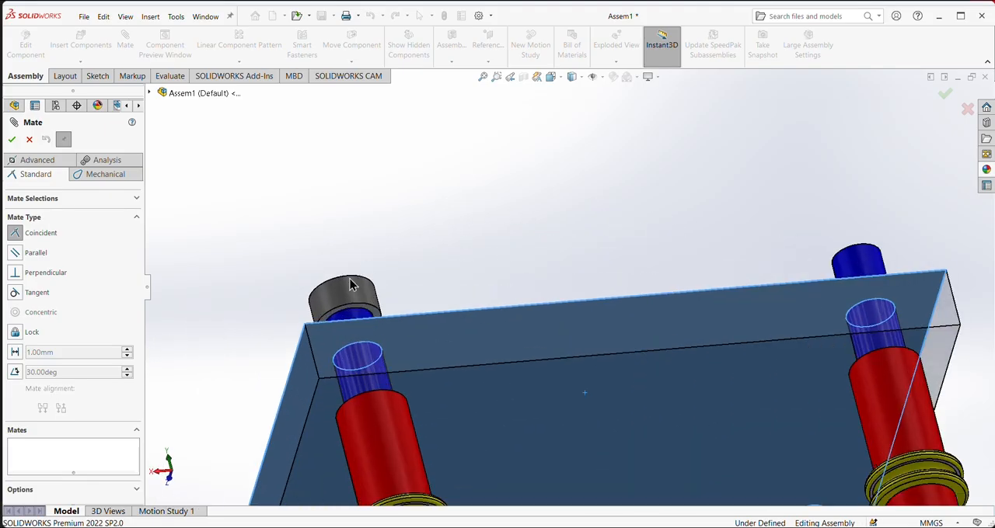
pyautogui.scroll(-2, 350, 284)
pyautogui.click(416, 333)
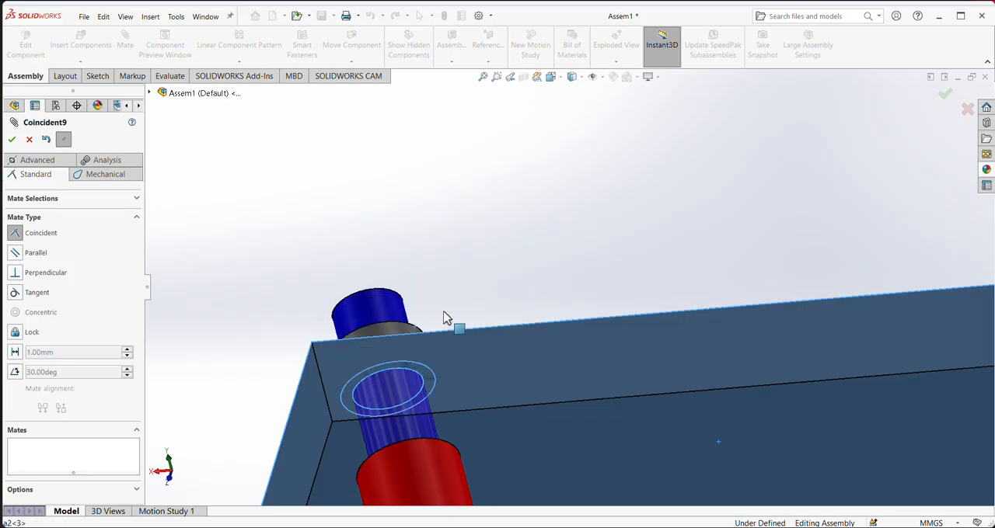
pyautogui.click(432, 314)
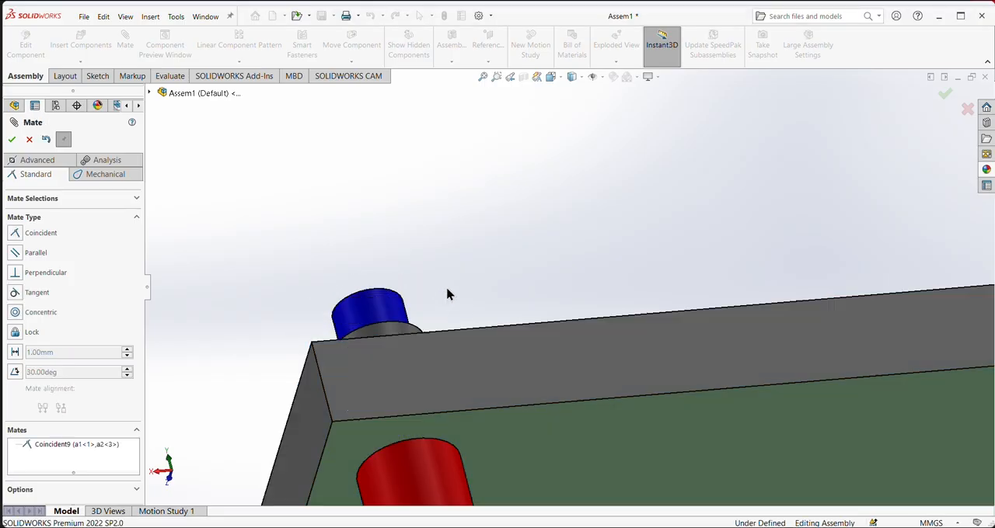
# - Mate the gray ring a2<4> concentric with the upper blue end of the a4<1> corner shaft
pyautogui.scroll(5, 446, 290)
pyautogui.moveTo(612, 275); pyautogui.dragTo(655, 361, button='middle')
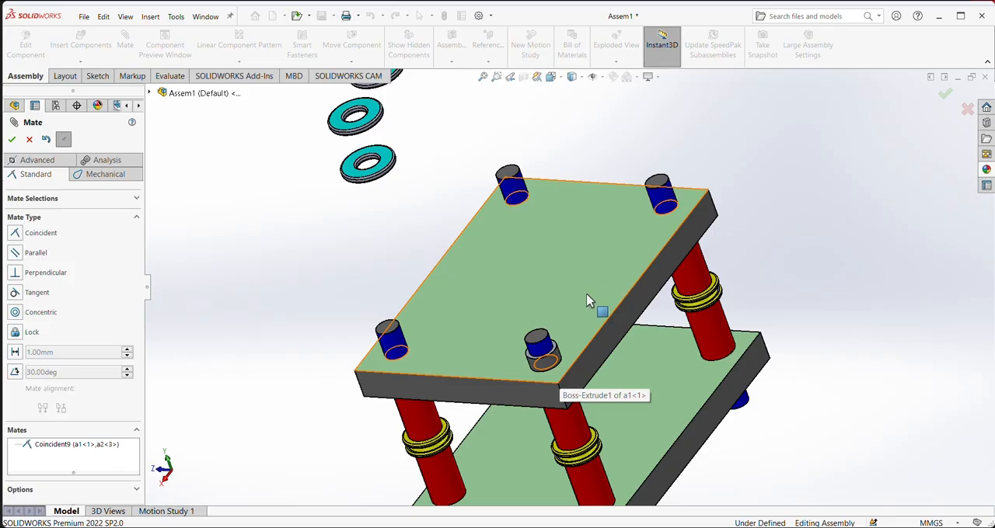
pyautogui.scroll(3, 437, 150)
pyautogui.scroll(3, 606, 256)
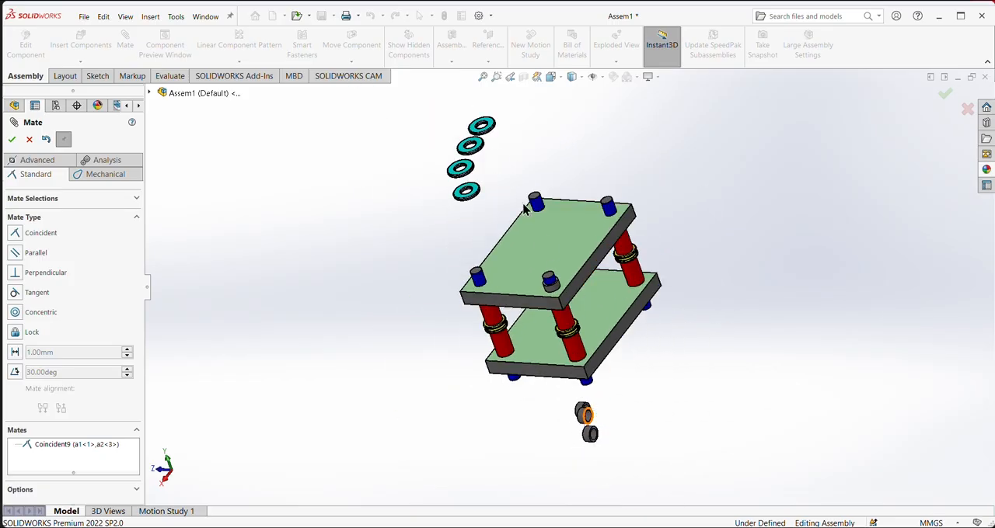
pyautogui.scroll(-2, 544, 291)
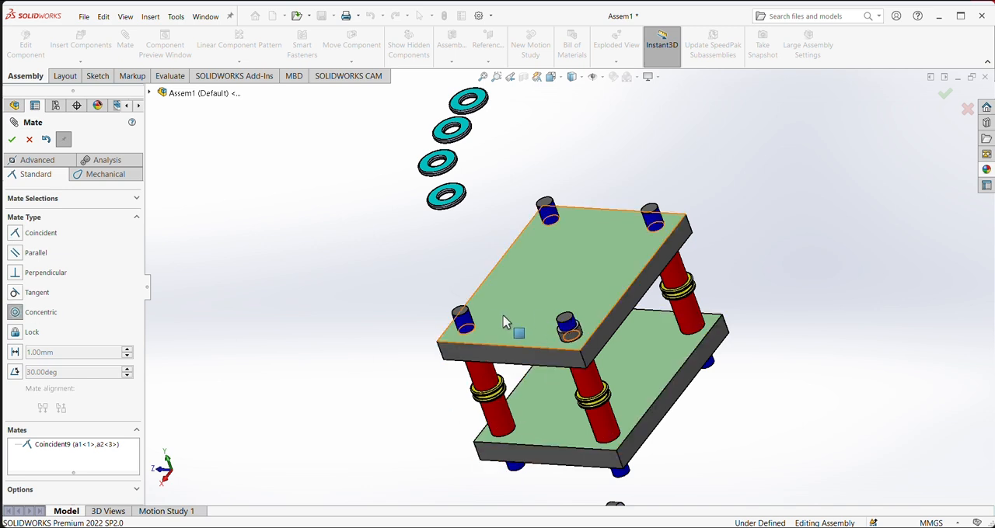
pyautogui.click(461, 317)
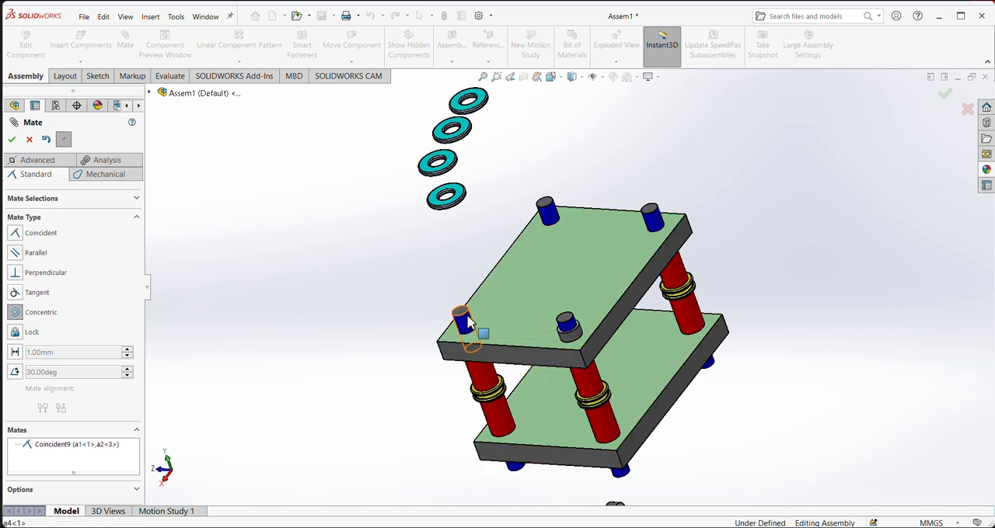
pyautogui.scroll(2, 629, 435)
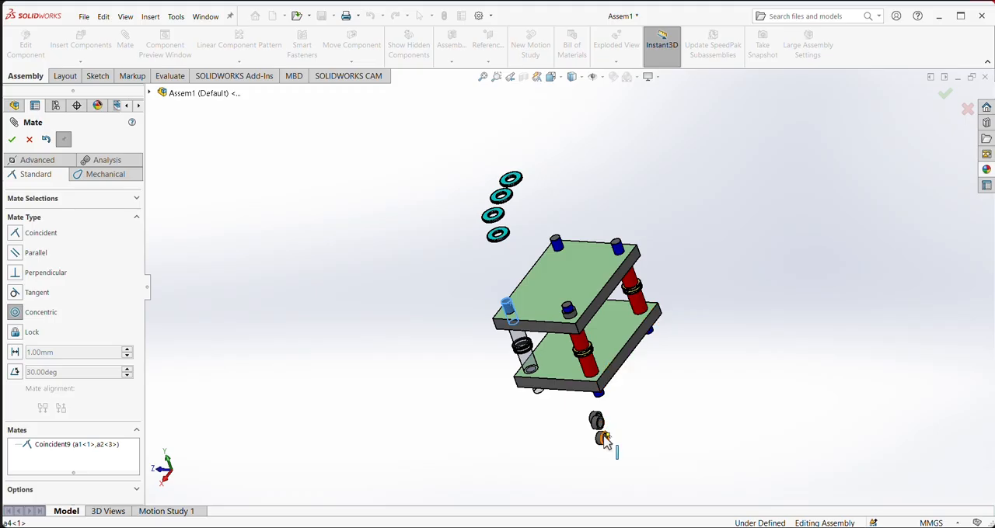
pyautogui.scroll(-3, 601, 427)
pyautogui.click(603, 394)
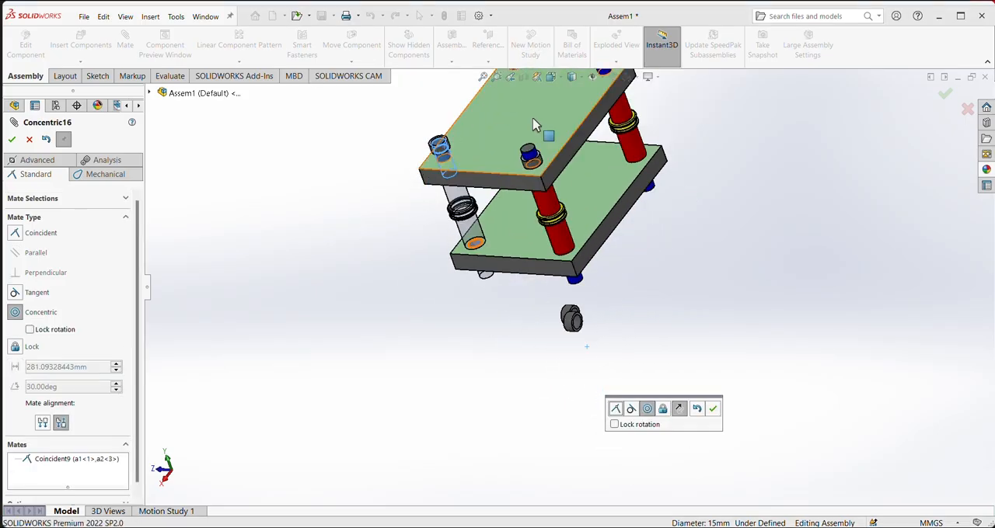
pyautogui.click(713, 409)
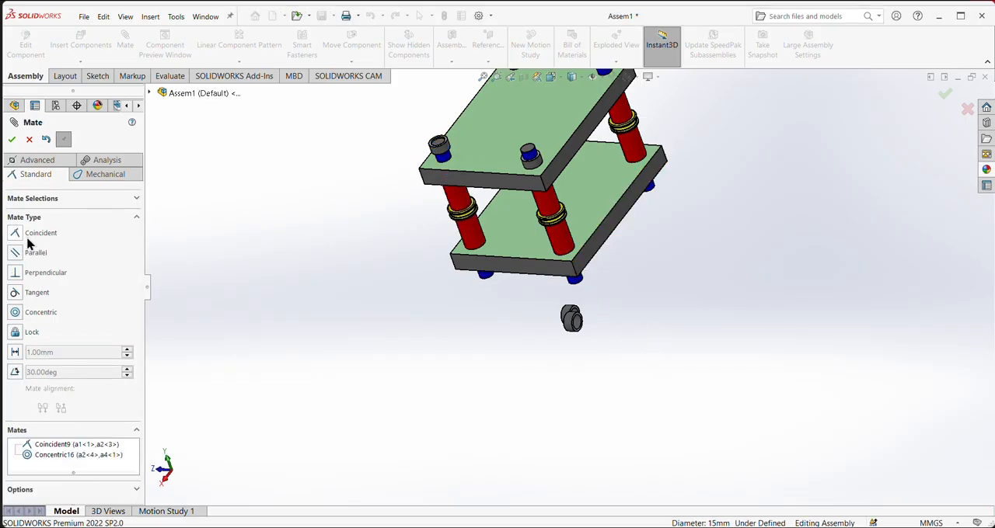
# - Add a coincident mate between the upper plate's top face and the bottom face of the gray ring a2<4>
pyautogui.click(482, 180)
pyautogui.scroll(-5, 481, 180)
pyautogui.scroll(4, 459, 194)
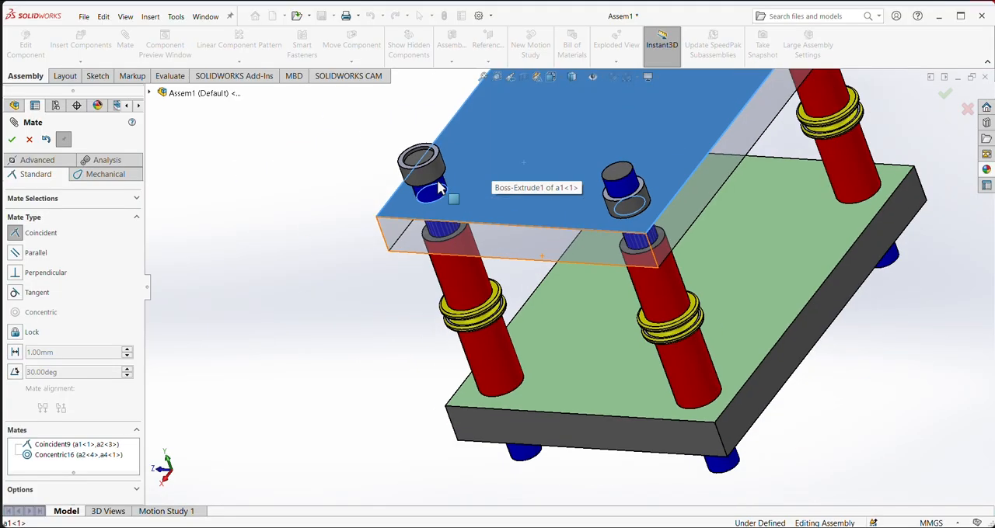
pyautogui.moveTo(511, 228); pyautogui.dragTo(465, 126, button='middle')
pyautogui.scroll(-4, 460, 233)
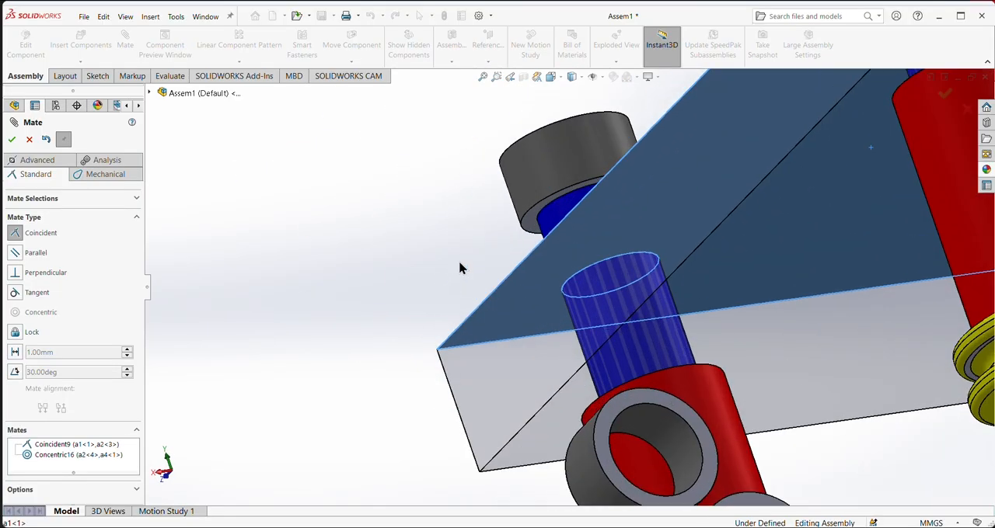
pyautogui.click(532, 229)
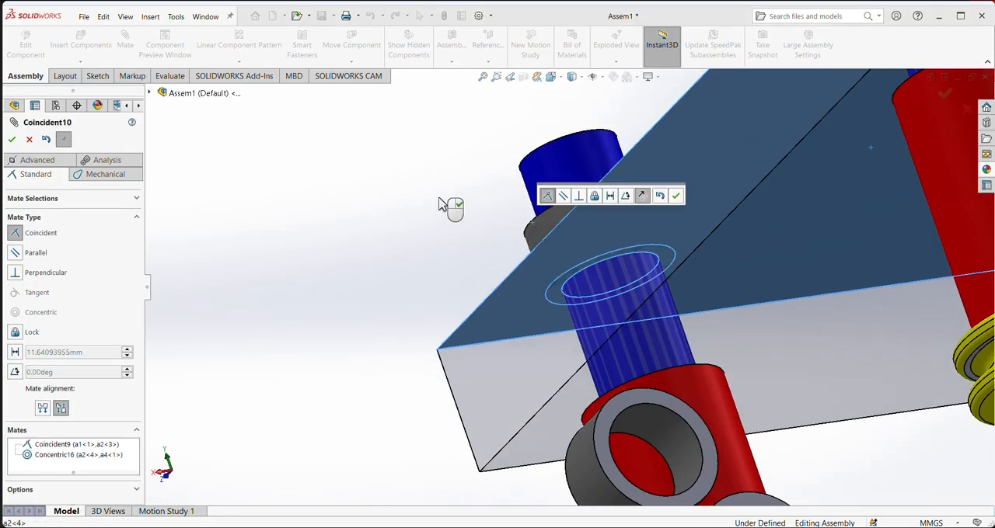
pyautogui.click(676, 196)
# - Mate the gray ring a2<1> concentric with the upper blue end of the a4<5> corner shaft
pyautogui.scroll(-5, 723, 228)
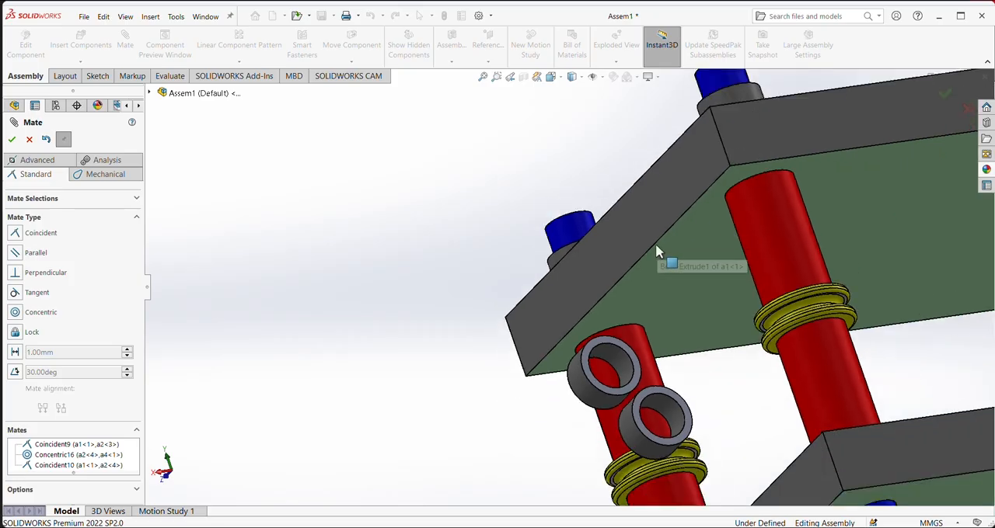
pyautogui.moveTo(928, 251); pyautogui.dragTo(392, 258, button='middle')
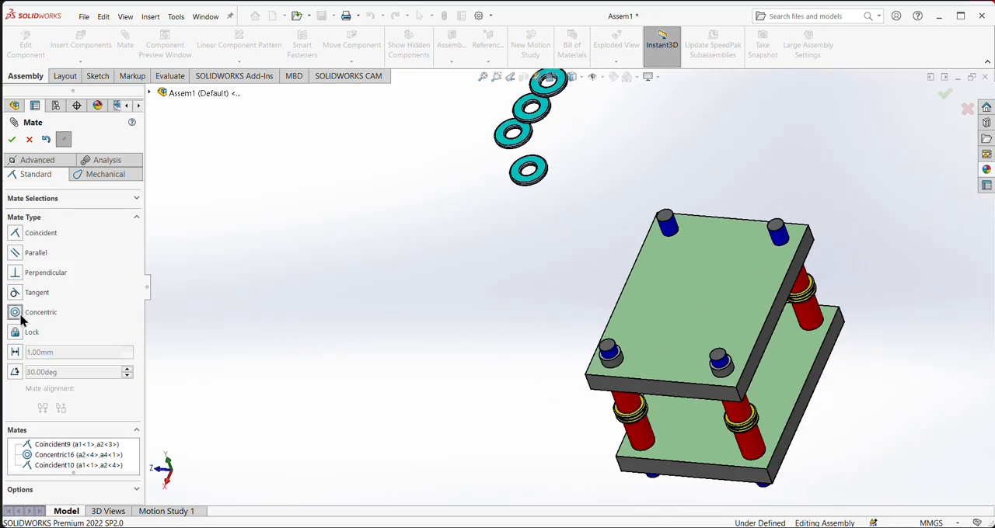
pyautogui.scroll(2, 722, 367)
pyautogui.scroll(-4, 732, 366)
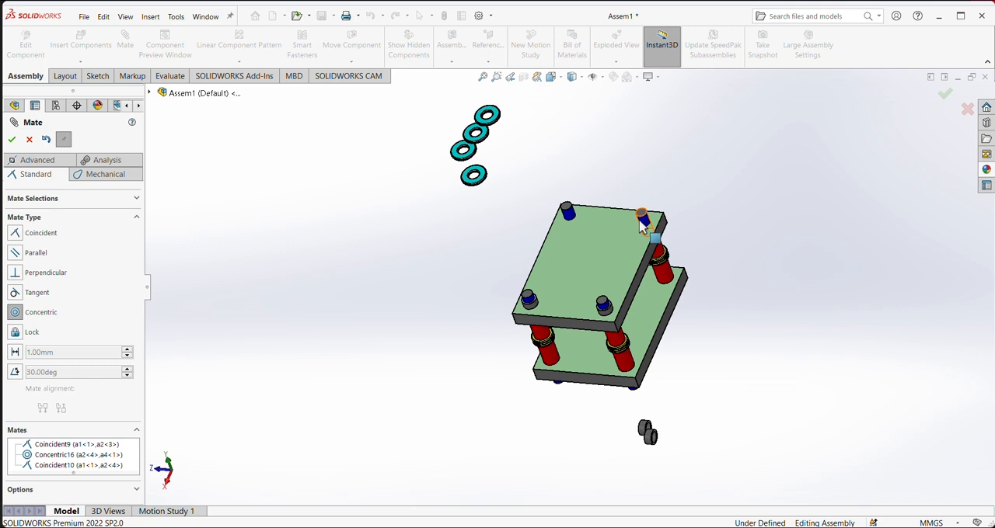
pyautogui.scroll(6, 650, 435)
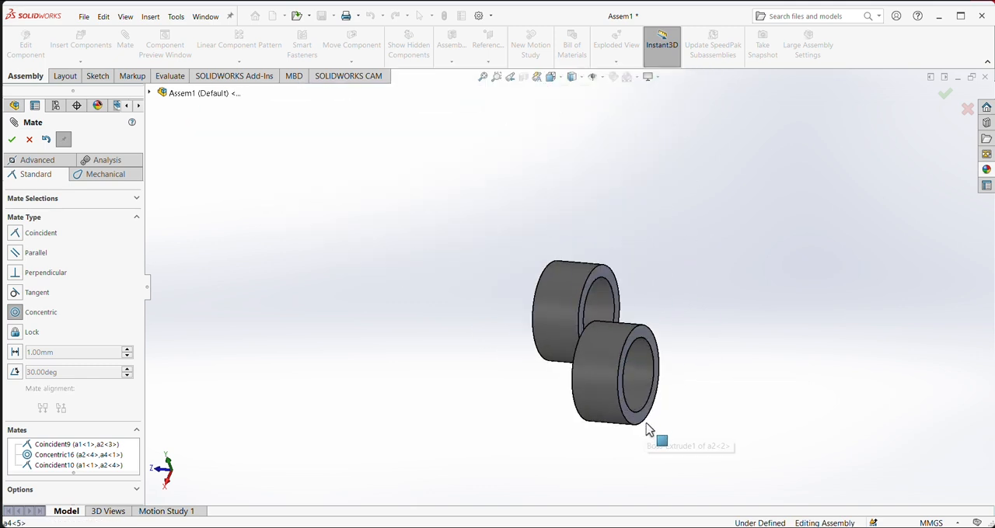
pyautogui.click(652, 381)
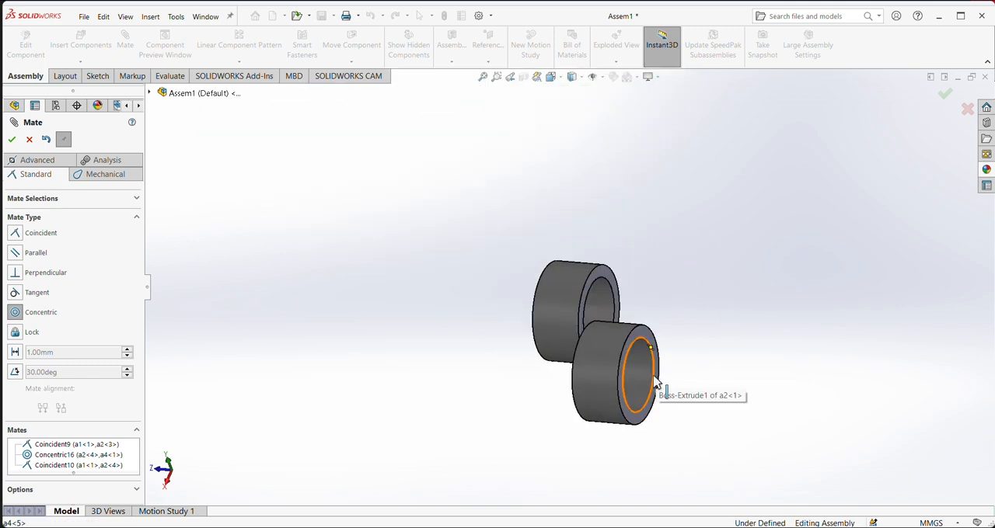
pyautogui.scroll(-6, 626, 324)
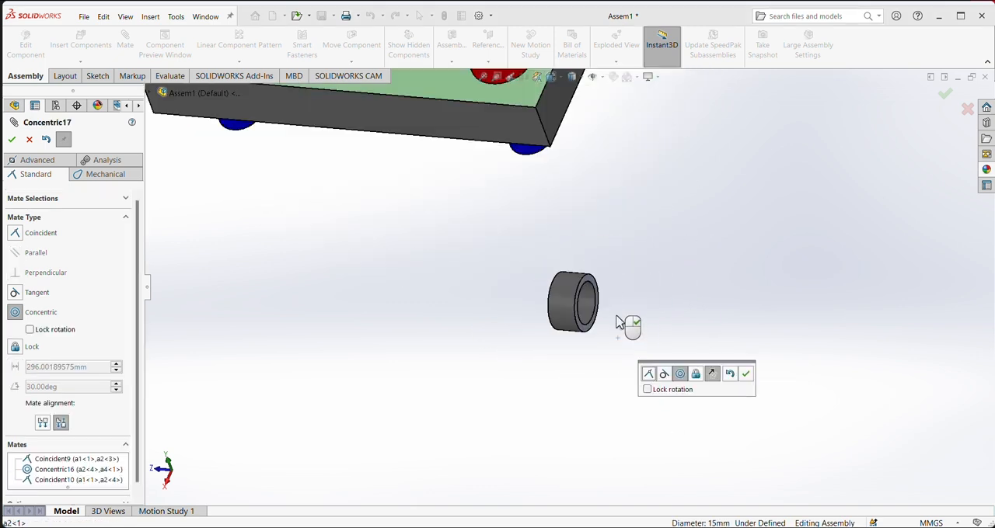
pyautogui.click(746, 376)
# - Add a coincident mate between the upper plate's top face and the bottom face of the gray ring a2<1>
pyautogui.scroll(3, 686, 213)
pyautogui.scroll(-1, 645, 170)
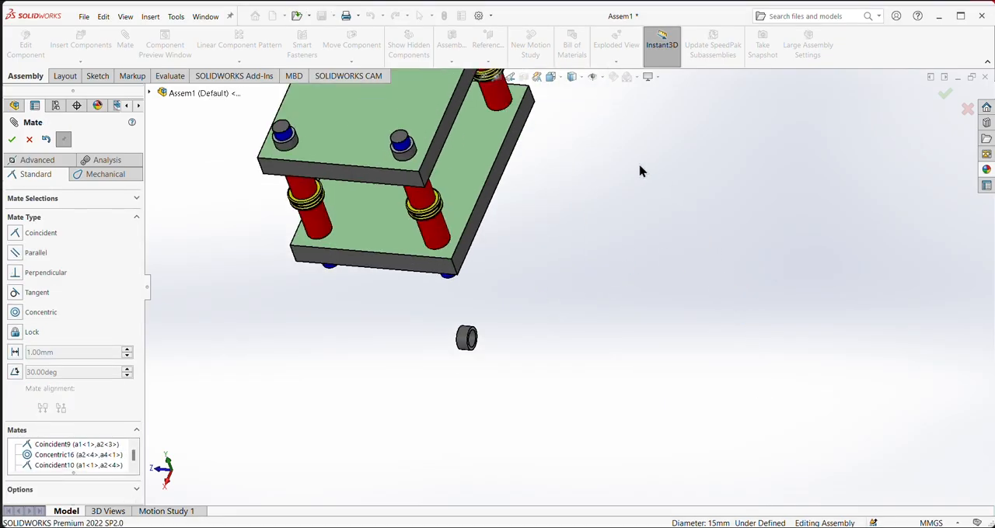
pyautogui.moveTo(640, 170); pyautogui.dragTo(584, 55, button='middle')
pyautogui.scroll(3, 544, 147)
pyautogui.scroll(-4, 491, 135)
pyautogui.scroll(3, 461, 110)
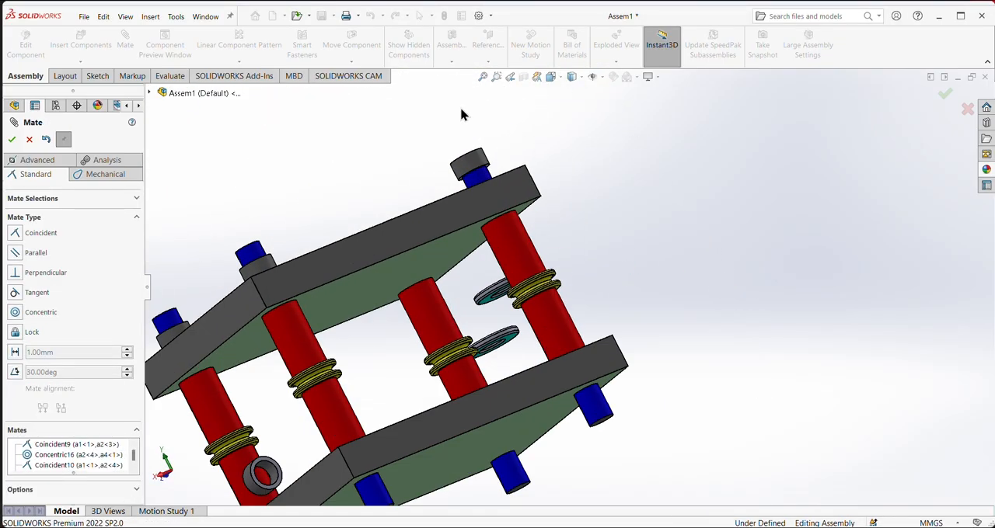
pyautogui.scroll(2, 478, 191)
pyautogui.moveTo(271, 147); pyautogui.dragTo(172, 216, button='middle')
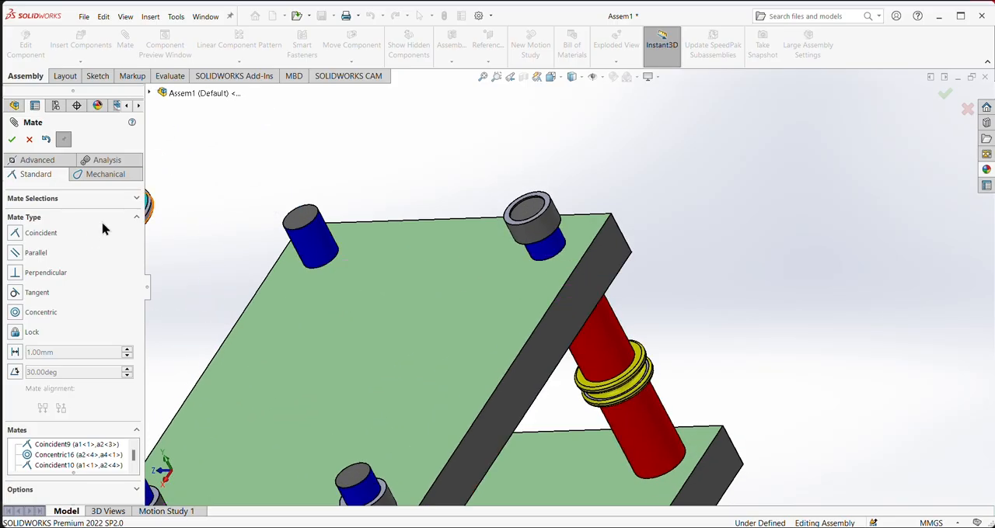
pyautogui.click(474, 337)
pyautogui.moveTo(788, 275); pyautogui.dragTo(536, 218, button='middle')
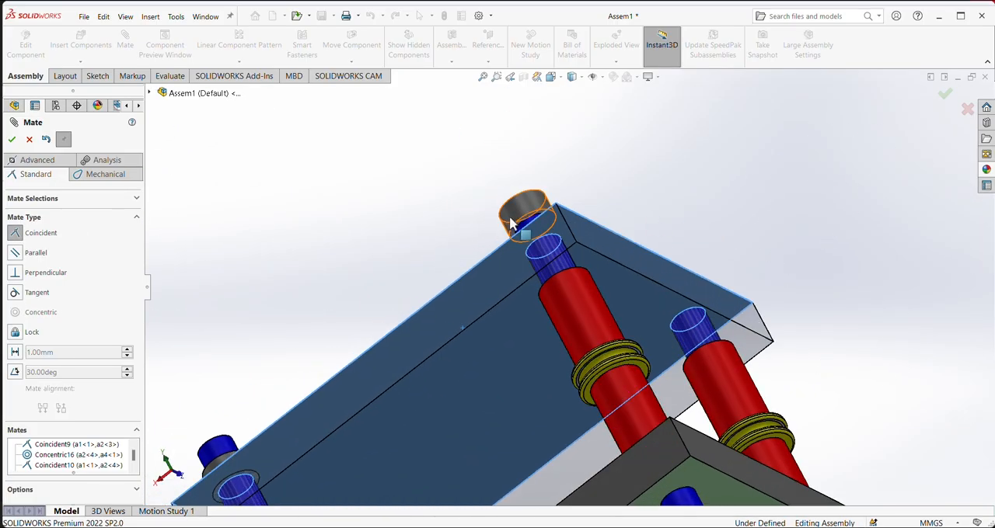
pyautogui.scroll(4, 567, 229)
pyautogui.click(628, 243)
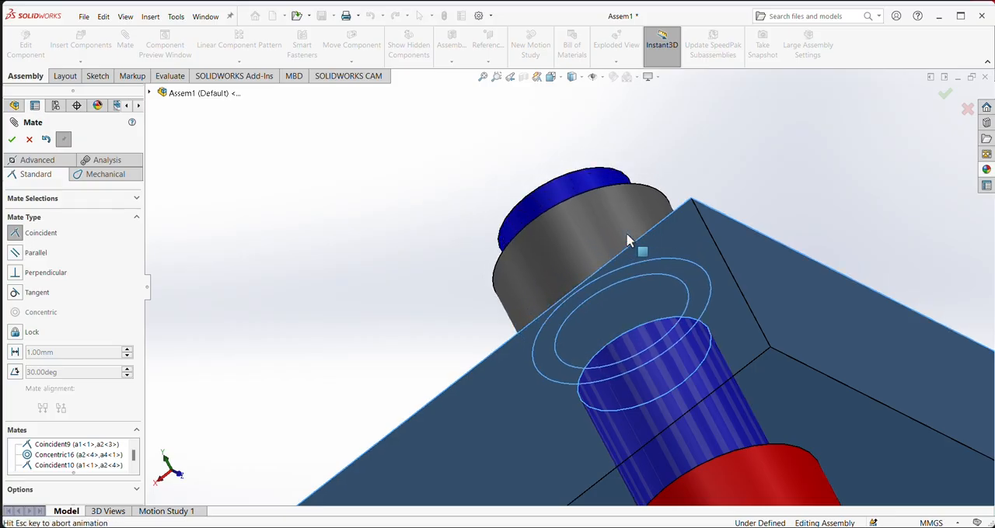
pyautogui.click(702, 203)
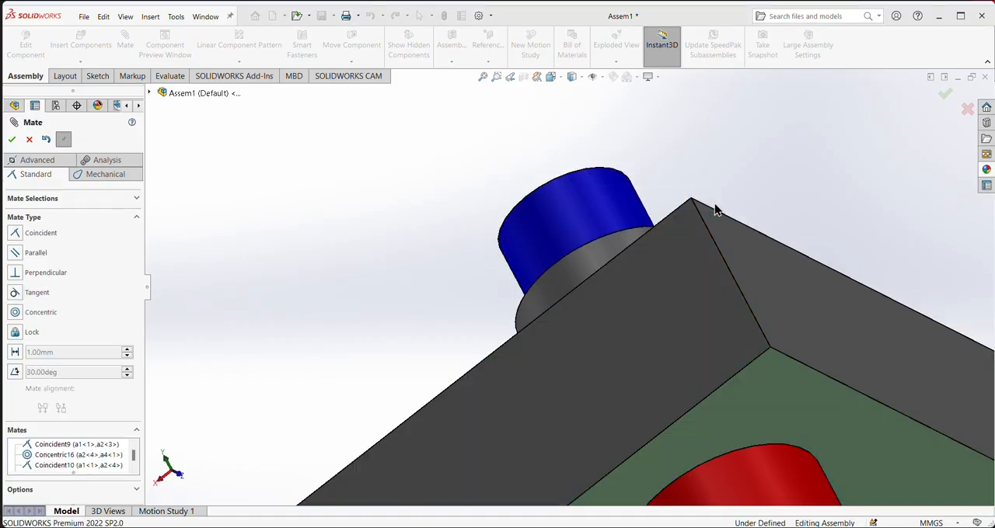
# - Mate the last loose gray ring a2<2> concentric with the upper blue end of the a4<6> corner shaft
pyautogui.scroll(-6, 722, 222)
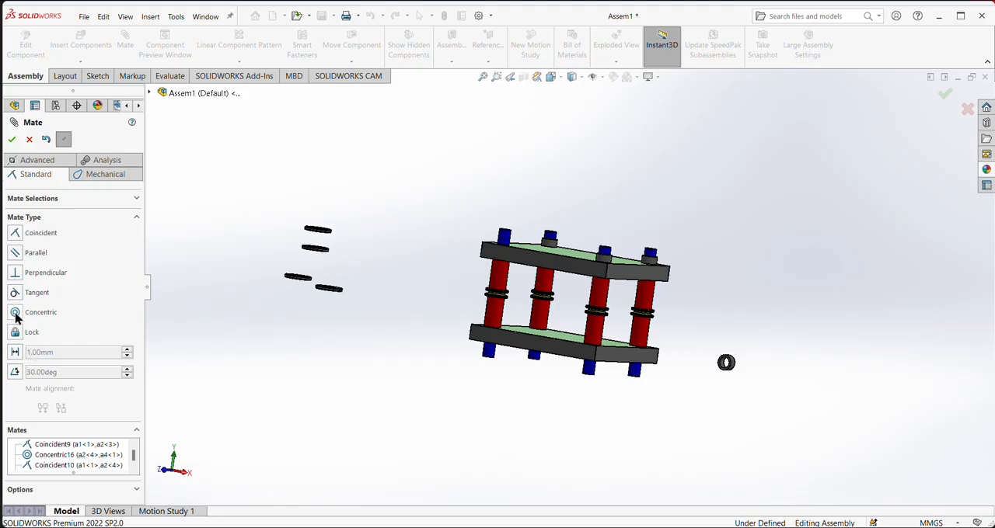
pyautogui.scroll(5, 746, 378)
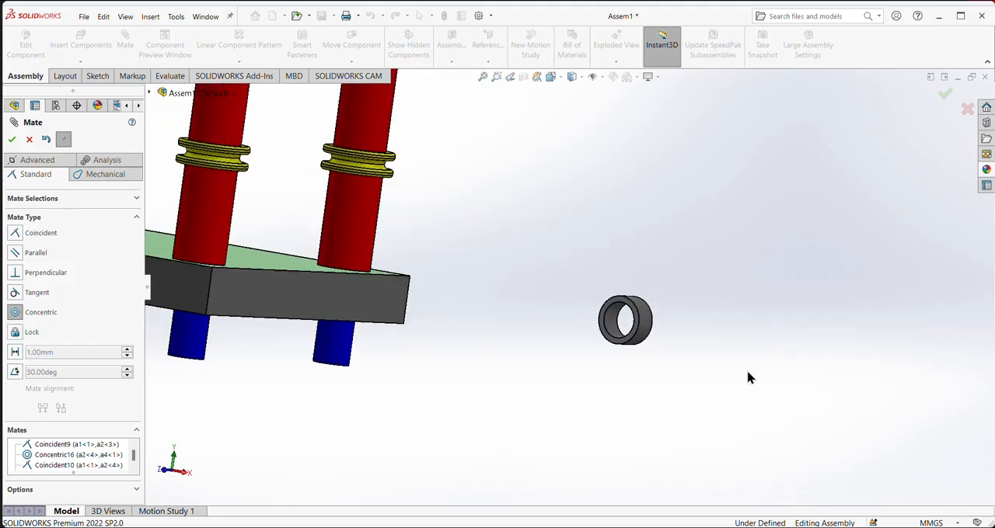
pyautogui.click(576, 303)
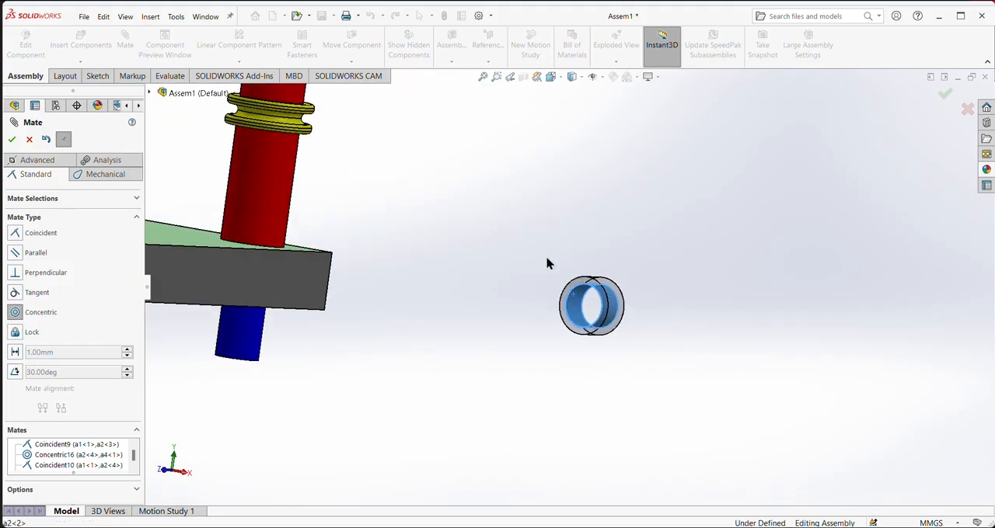
pyautogui.scroll(-2, 549, 265)
pyautogui.scroll(-3, 274, 173)
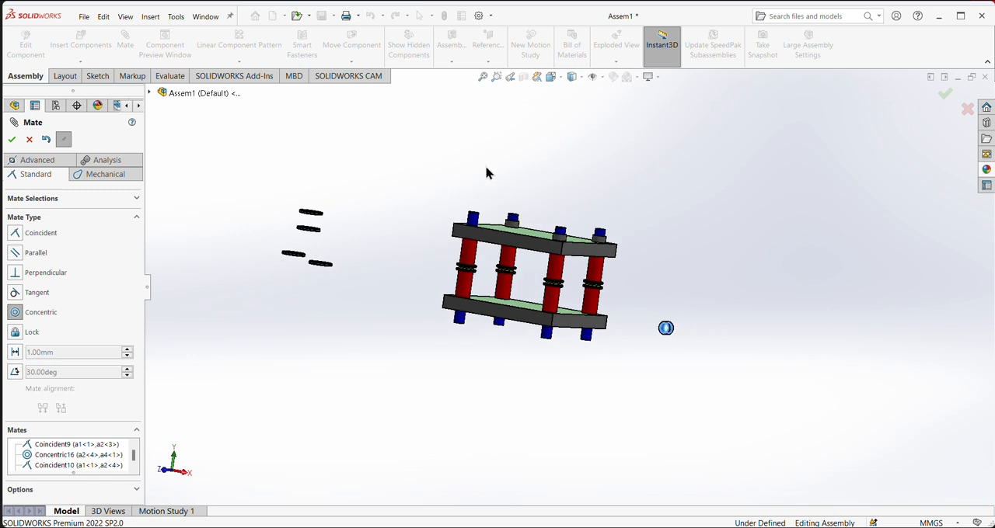
pyautogui.click(472, 221)
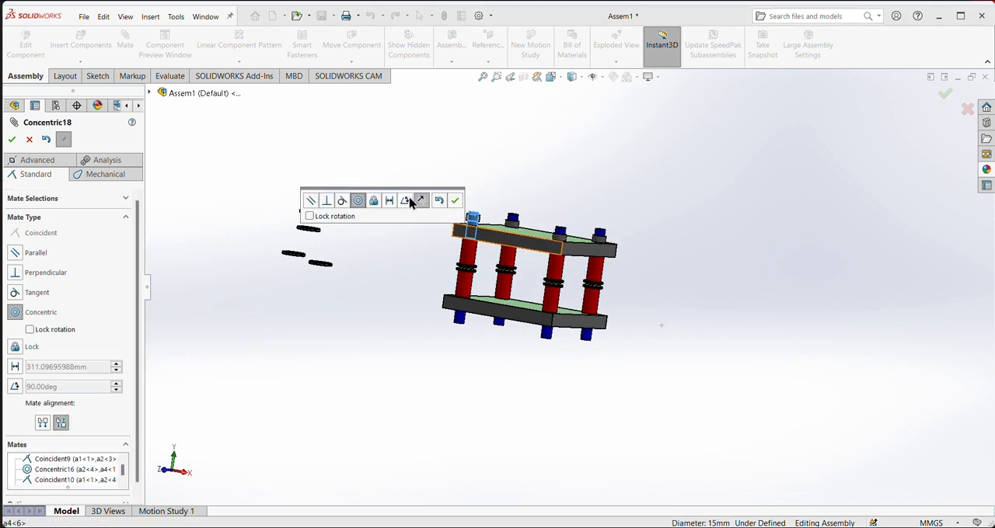
pyautogui.click(455, 201)
# - Add a coincident mate between the upper plate's top face and the bottom face of the gray ring a2<2>
pyautogui.scroll(3, 466, 182)
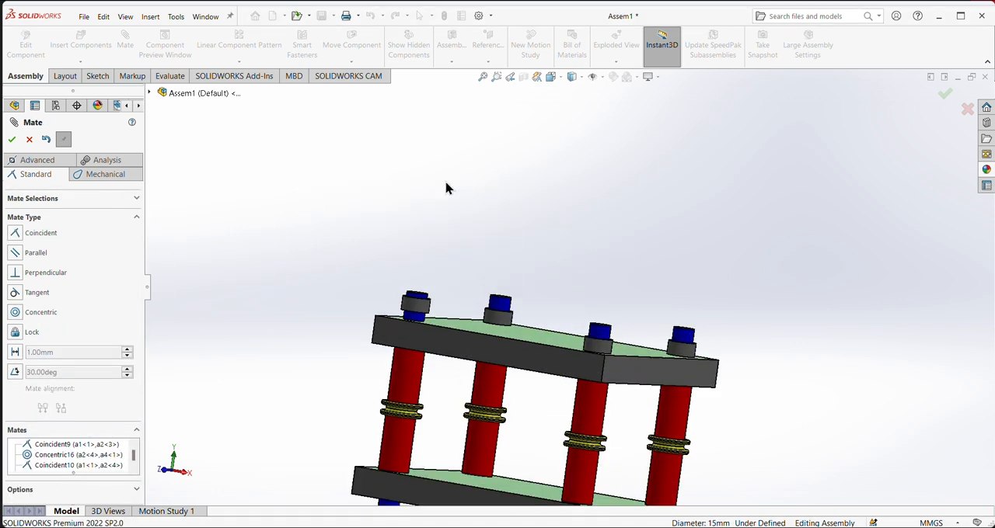
pyautogui.click(500, 331)
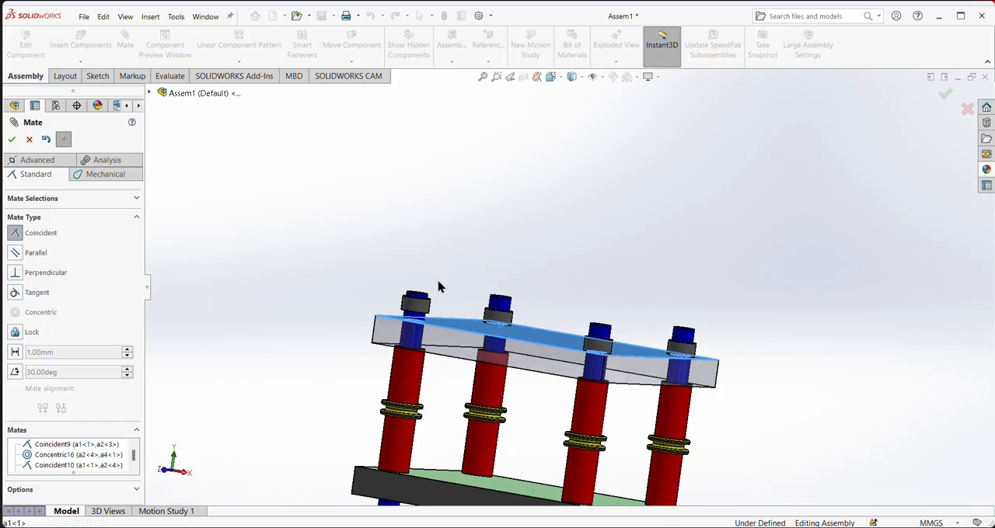
pyautogui.moveTo(437, 287); pyautogui.dragTo(407, 277, button='middle')
pyautogui.scroll(5, 474, 329)
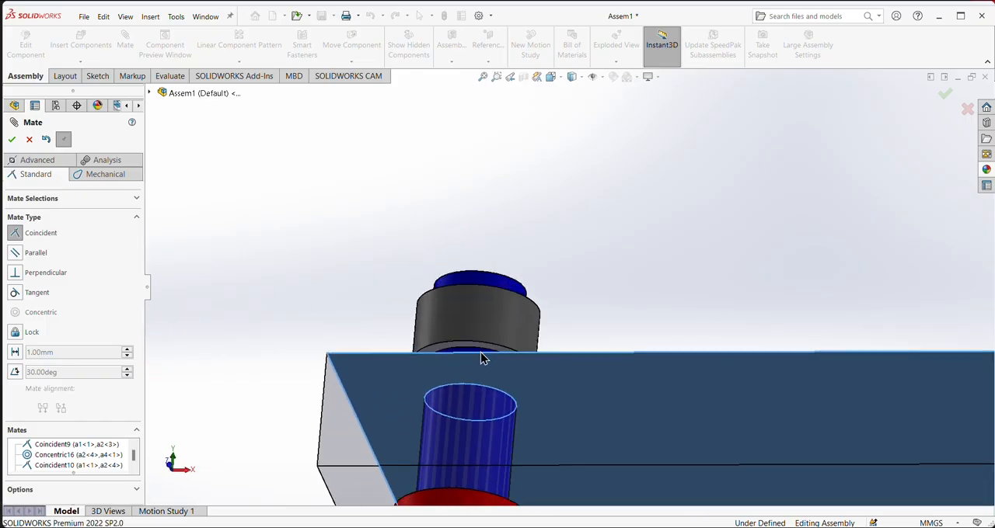
pyautogui.click(475, 349)
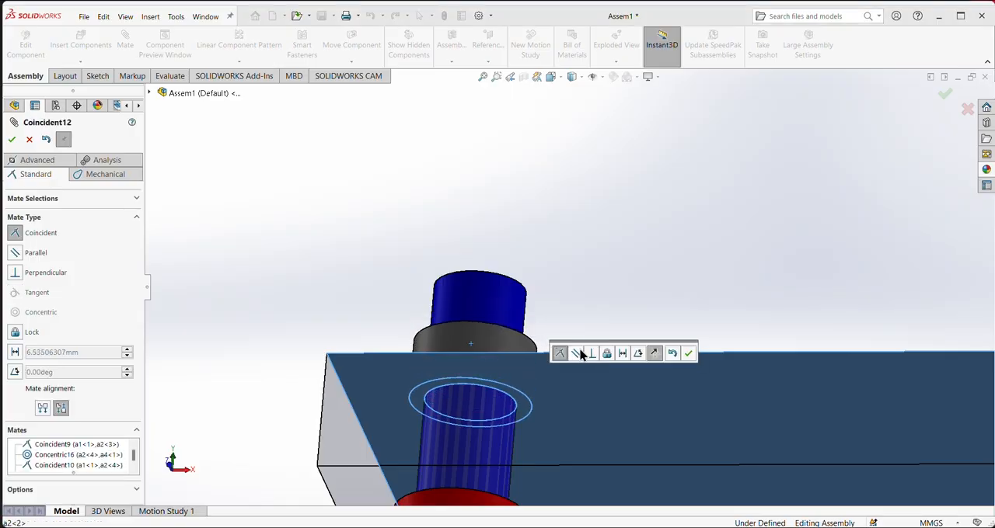
pyautogui.click(690, 356)
pyautogui.scroll(-6, 658, 373)
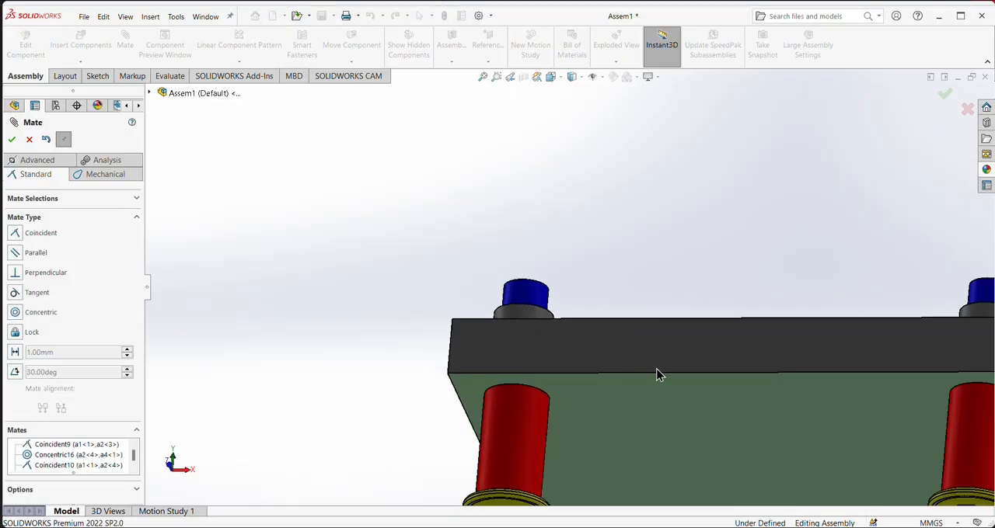
pyautogui.moveTo(877, 296); pyautogui.dragTo(837, 371, button='middle')
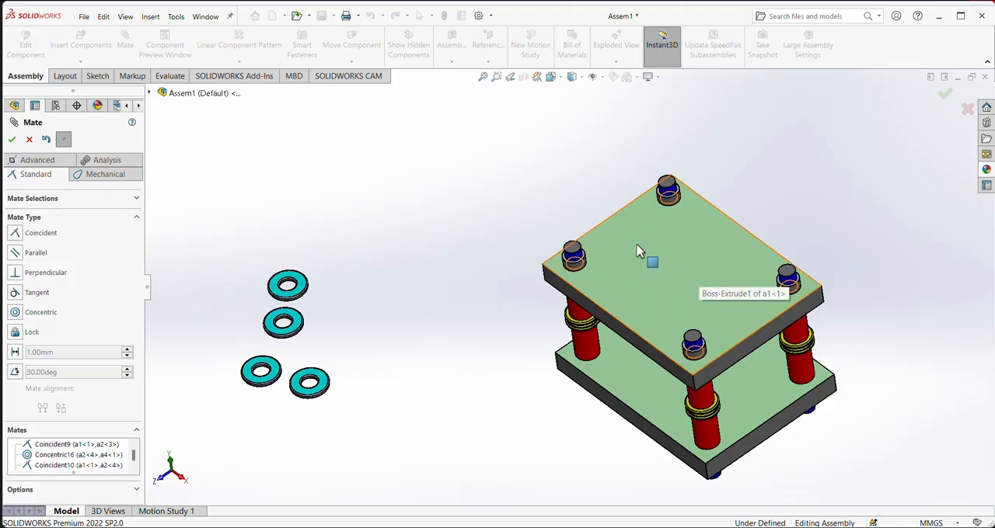
pyautogui.moveTo(882, 296); pyautogui.dragTo(572, 391, button='middle')
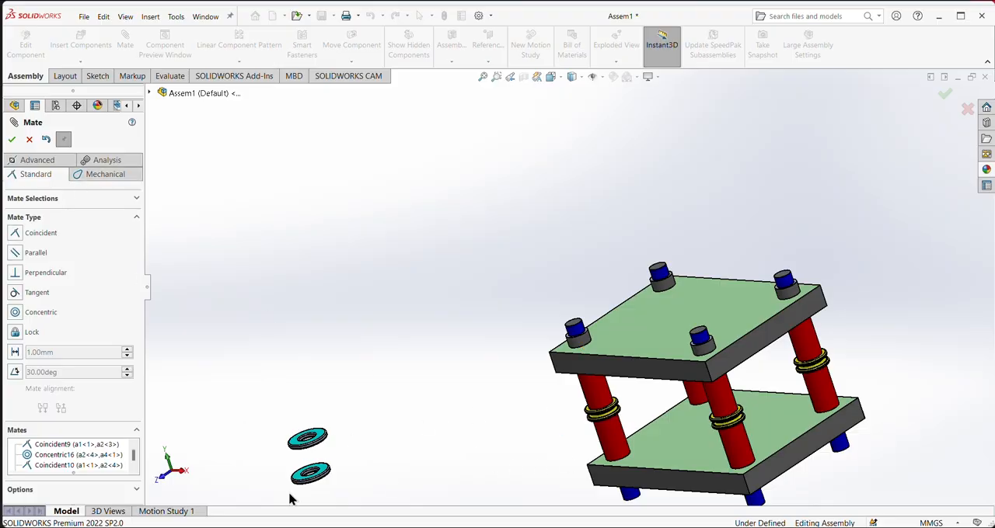
# - Mate the cyan washer a3<4> concentric with the upper blue end of the a4<6> corner shaft and slide it down between the plates
pyautogui.click(319, 440)
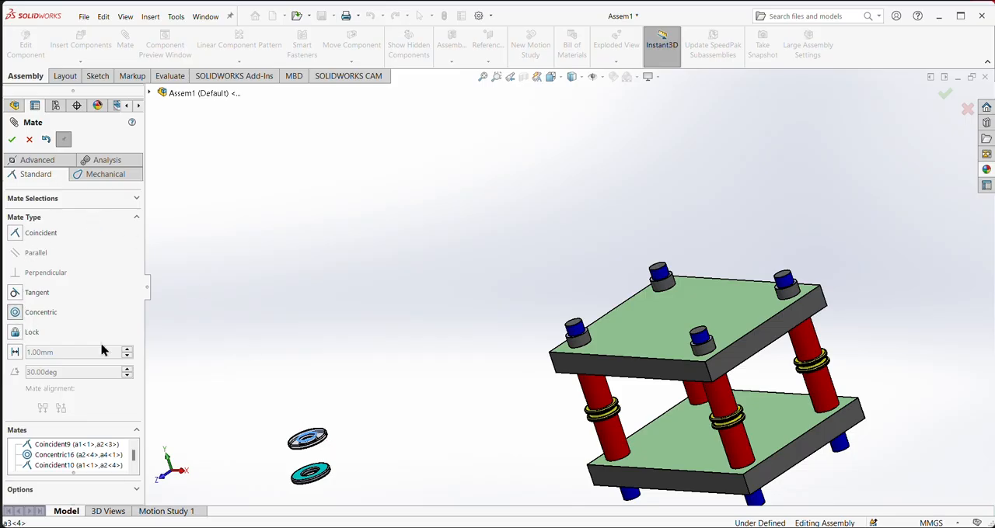
pyautogui.click(573, 329)
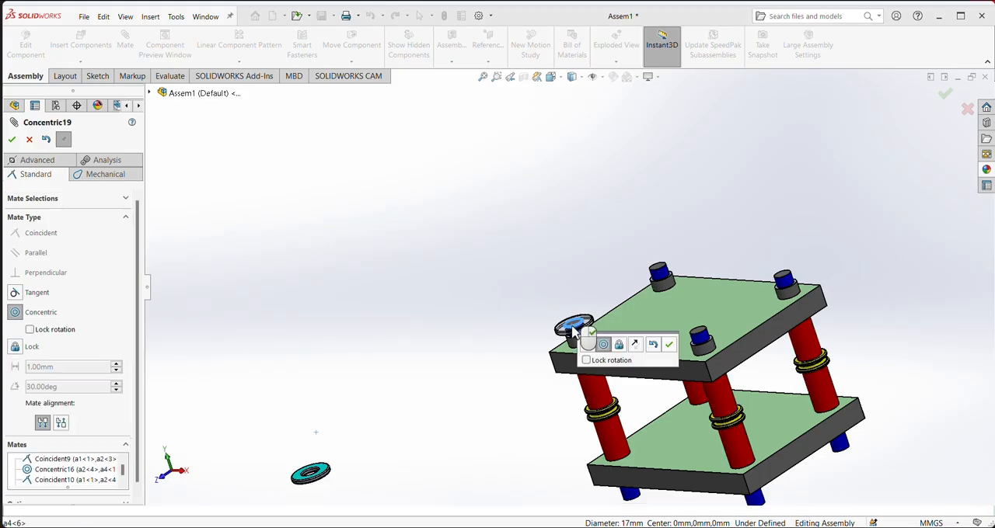
pyautogui.click(669, 347)
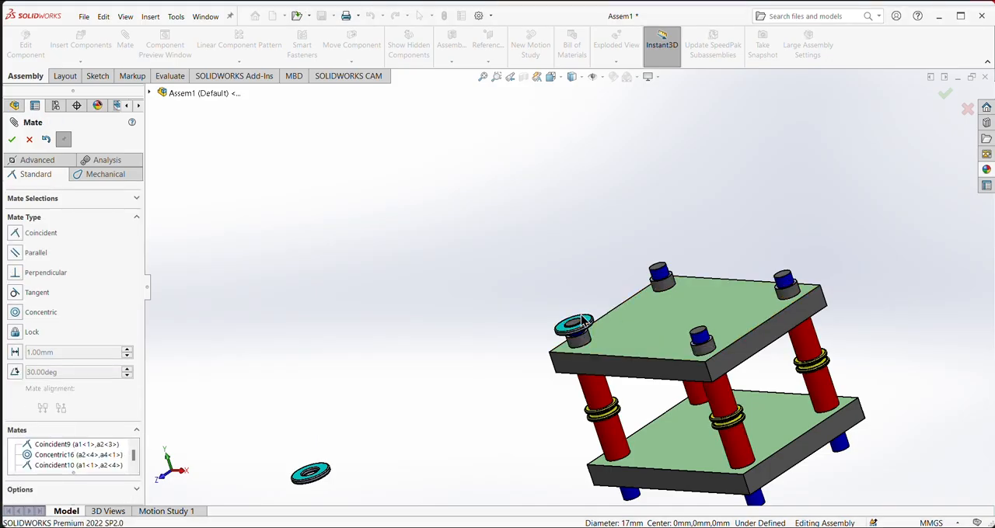
pyautogui.moveTo(590, 325); pyautogui.dragTo(619, 404)
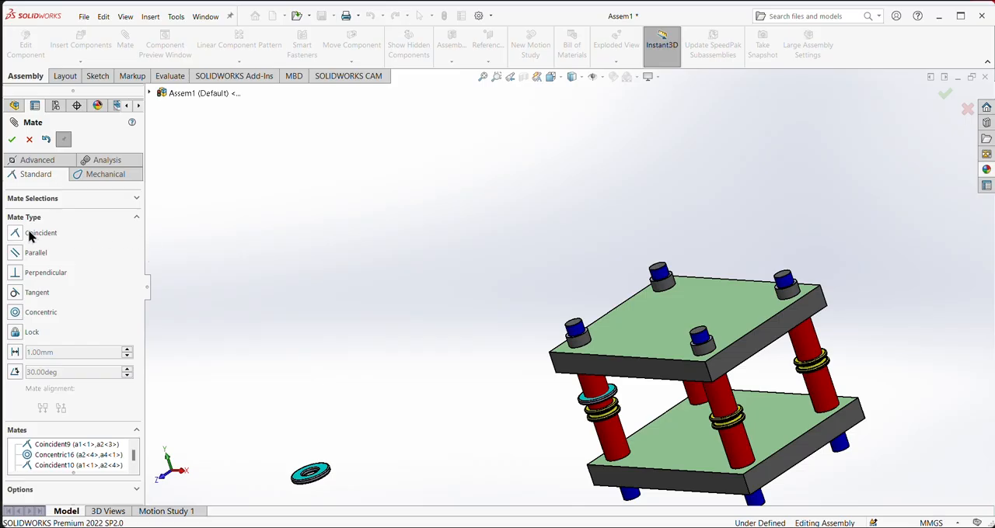
# - Add a coincident mate between the upper annular face of the lower yellow flange on shaft a4<6> and the bottom face of washer a3<4>
pyautogui.scroll(-8, 556, 450)
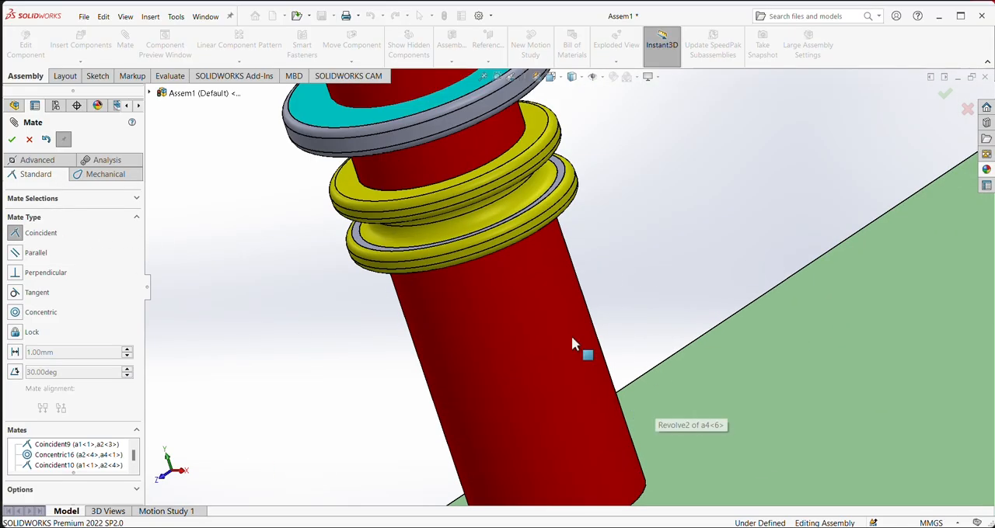
pyautogui.click(556, 188)
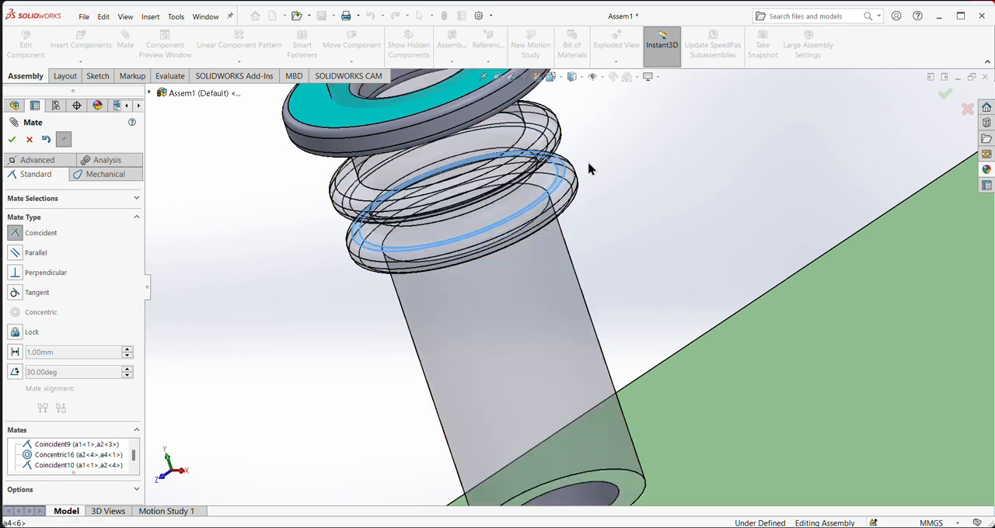
pyautogui.moveTo(324, 248); pyautogui.dragTo(403, 288, button='middle')
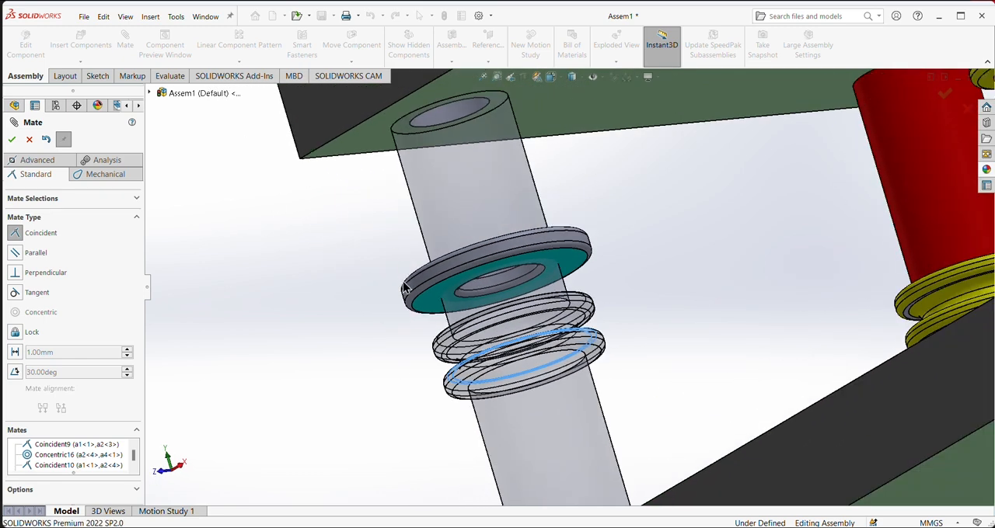
pyautogui.click(443, 306)
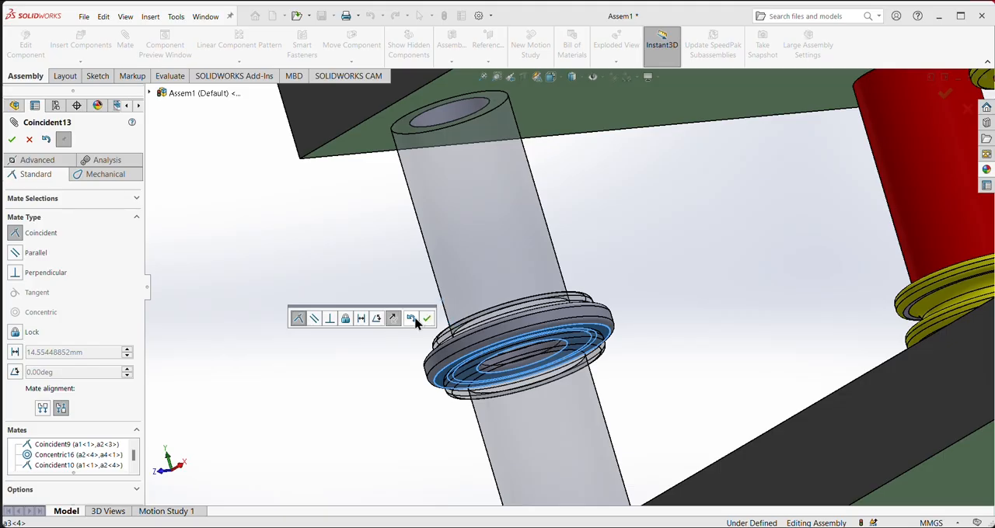
pyautogui.click(427, 318)
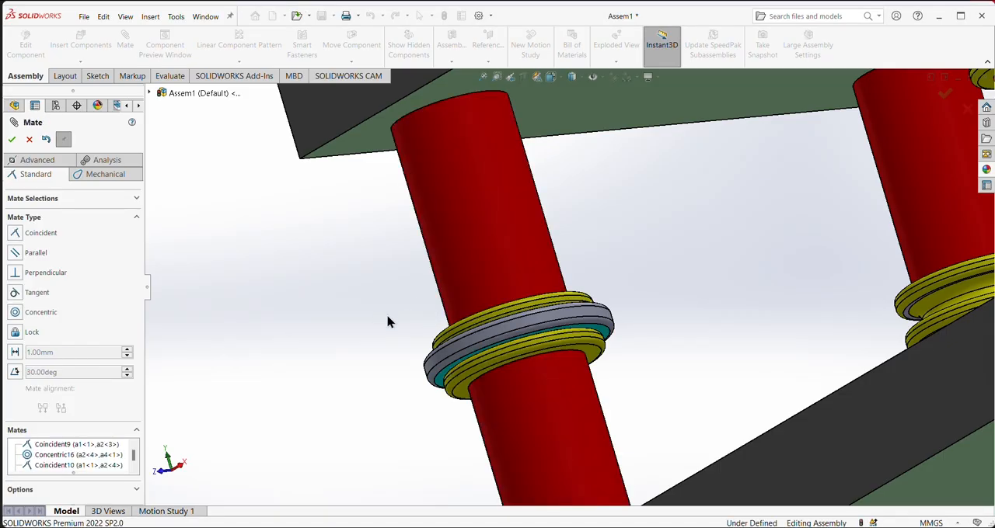
# - Mate the cyan washer a3<1> concentric with the upper blue end of the a4<5> corner shaft and slide it down below the upper plate
pyautogui.moveTo(389, 321); pyautogui.dragTo(399, 270, button='middle')
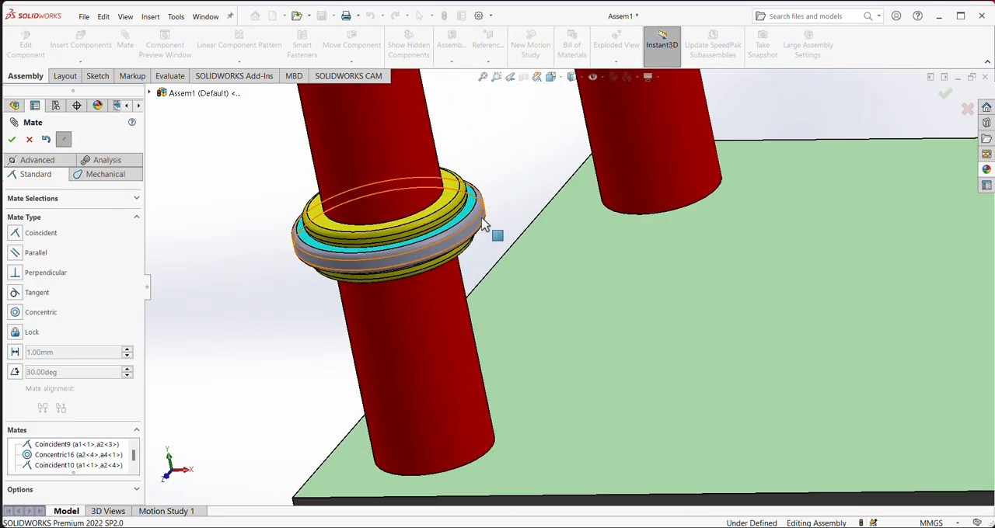
pyautogui.scroll(-5, 489, 221)
pyautogui.scroll(2, 501, 217)
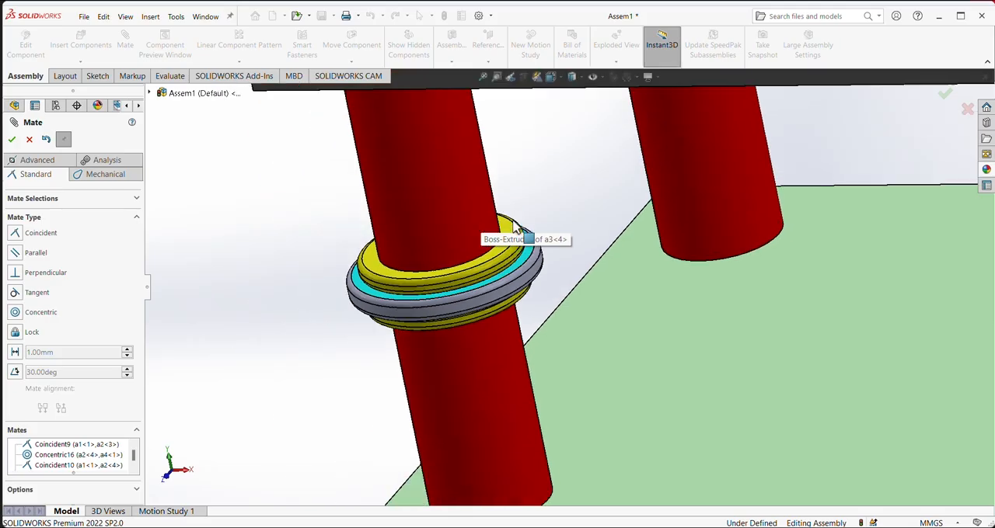
pyautogui.scroll(5, 597, 268)
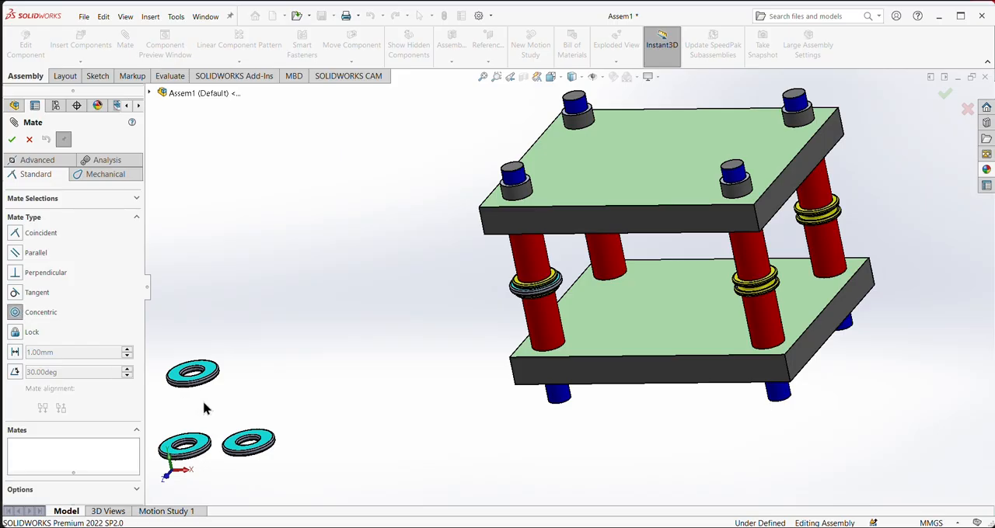
pyautogui.click(216, 373)
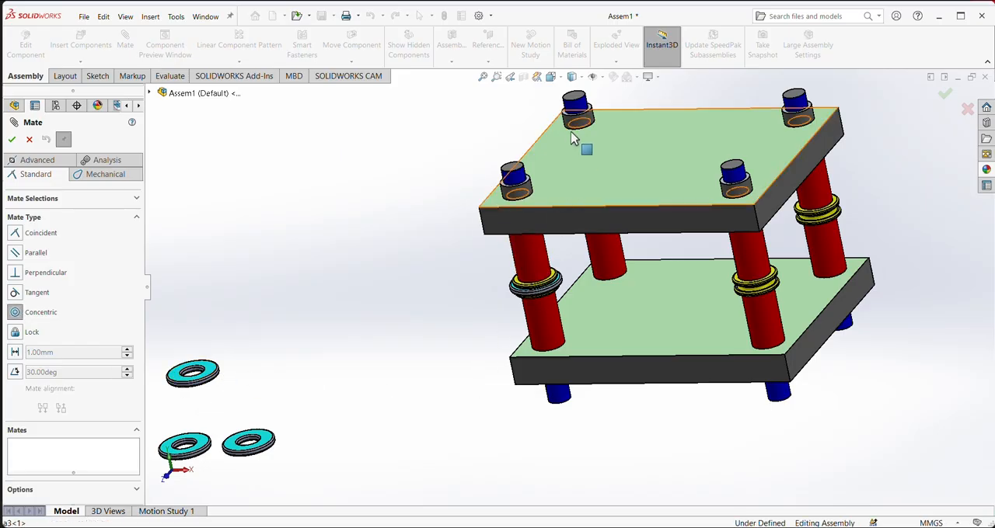
pyautogui.click(577, 103)
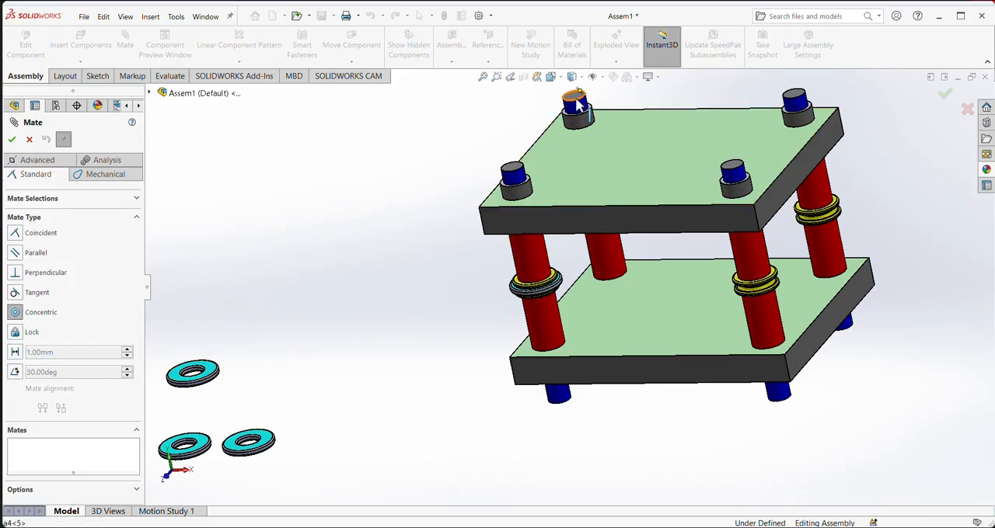
pyautogui.click(579, 106)
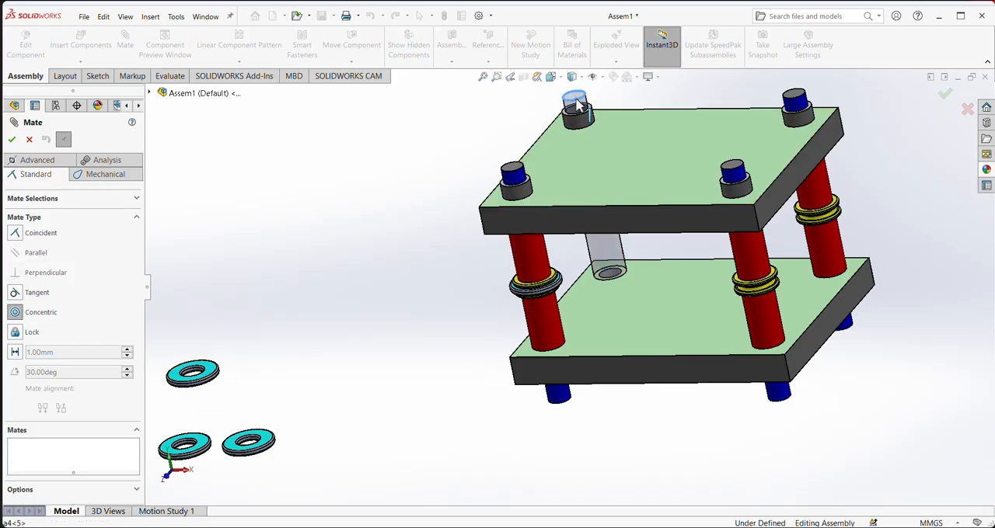
pyautogui.click(205, 374)
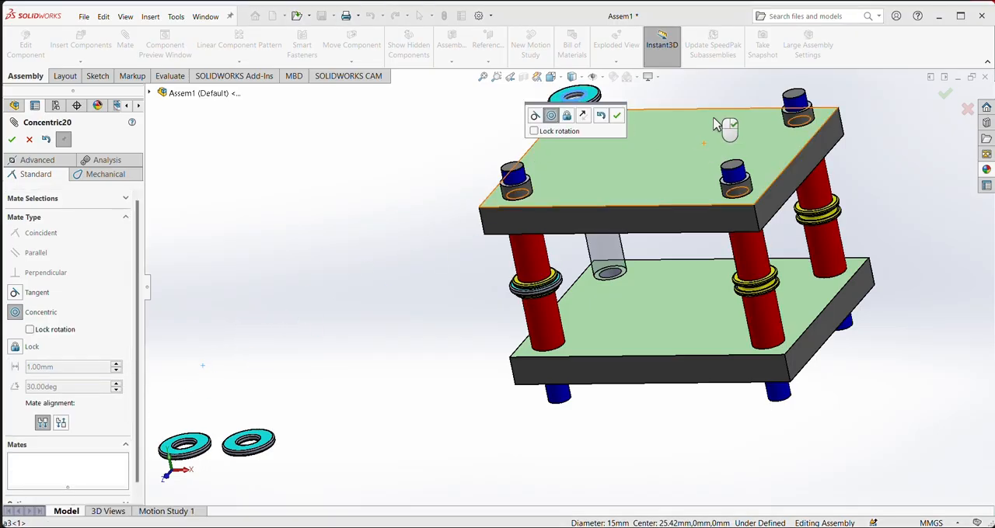
pyautogui.click(617, 115)
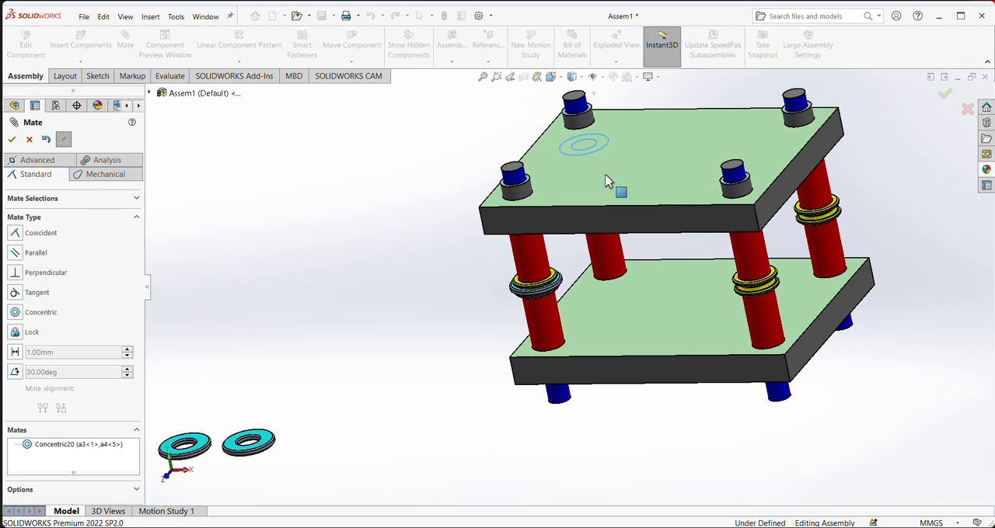
pyautogui.moveTo(936, 219); pyautogui.dragTo(682, 186, button='middle')
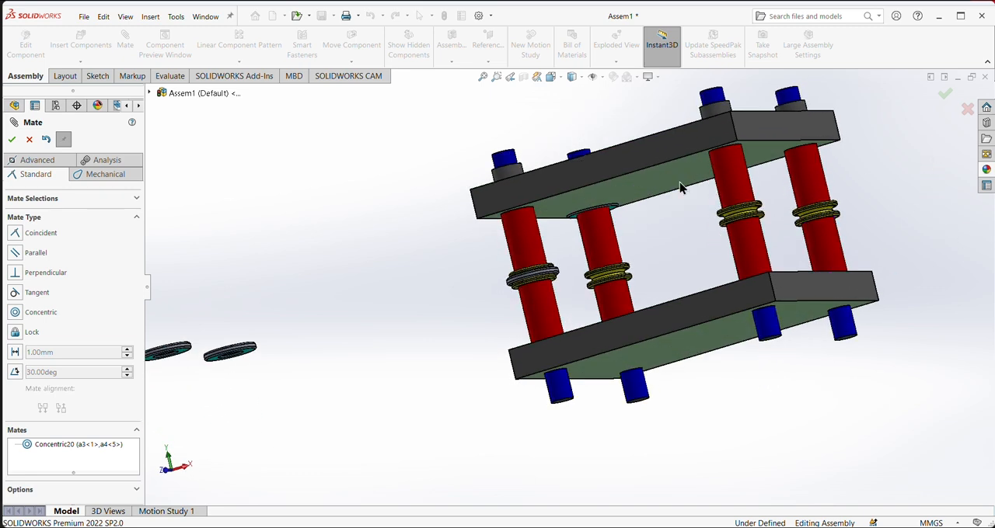
pyautogui.click(614, 214)
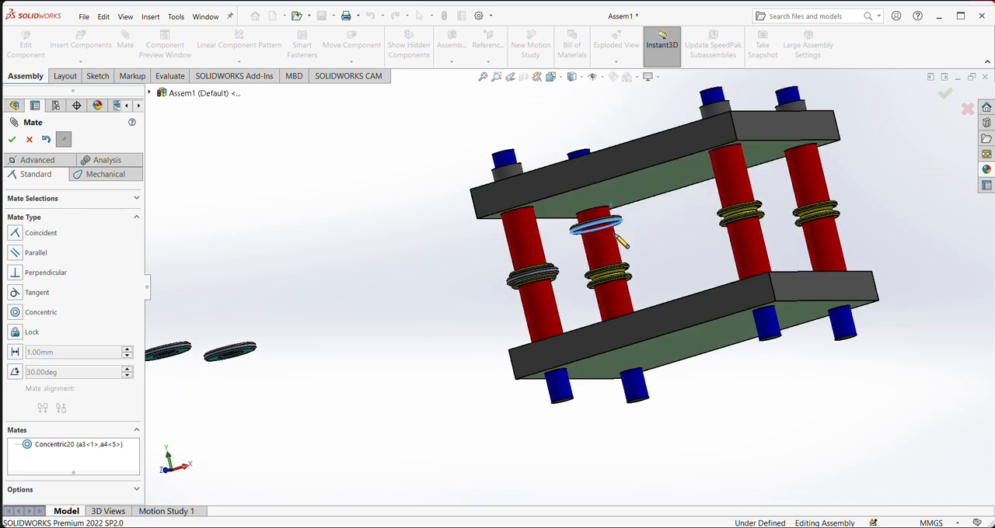
# - Add a coincident mate between the upper annular face of the lower yellow flange on shaft a4<5> and the bottom face of washer a3<1>
pyautogui.scroll(-5, 646, 227)
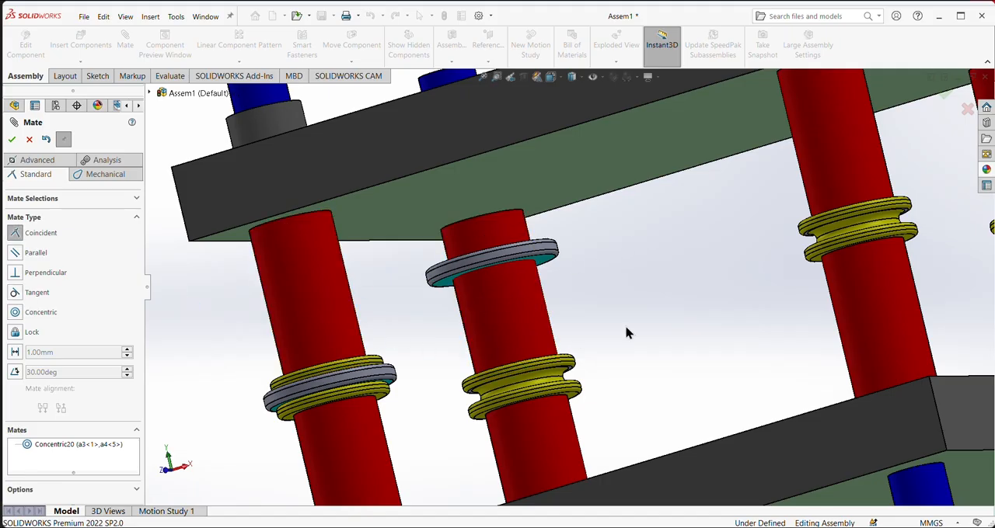
pyautogui.moveTo(626, 333); pyautogui.dragTo(633, 373, button='middle')
pyautogui.scroll(-5, 583, 379)
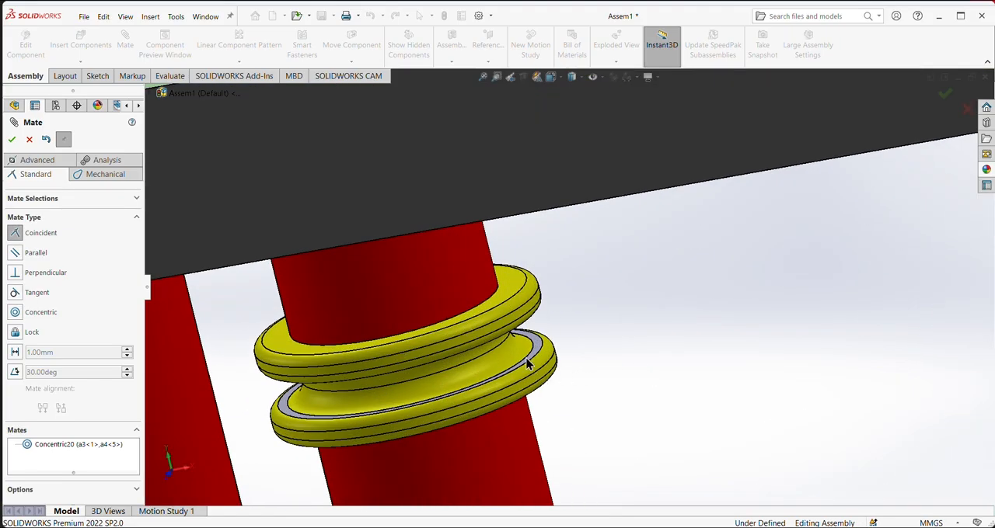
pyautogui.click(565, 356)
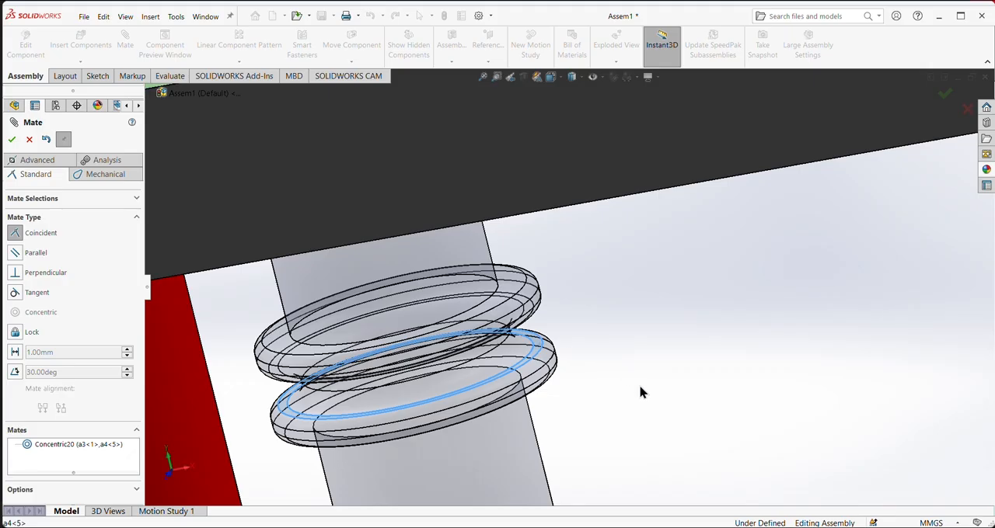
pyautogui.scroll(2, 641, 392)
pyautogui.moveTo(642, 391); pyautogui.dragTo(614, 309, button='middle')
pyautogui.scroll(-3, 673, 447)
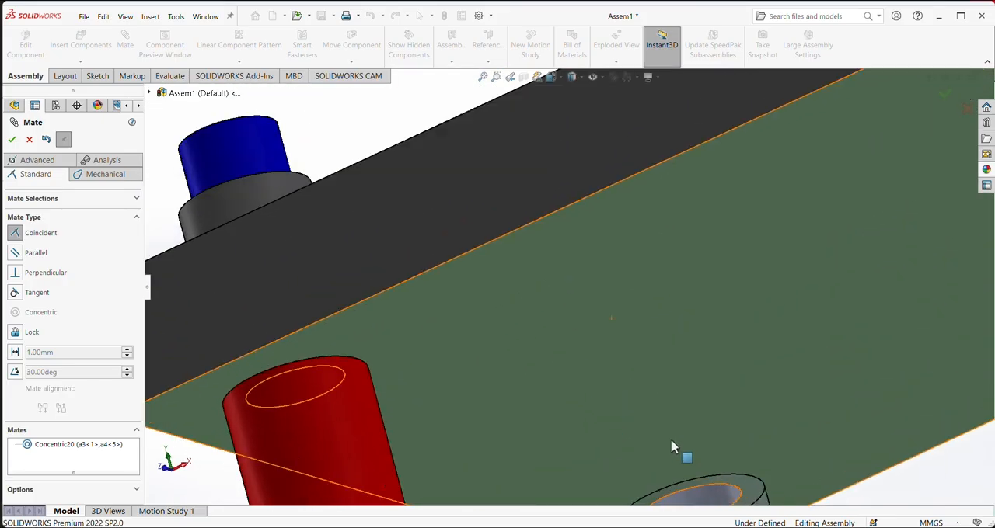
pyautogui.scroll(3, 672, 447)
pyautogui.click(670, 413)
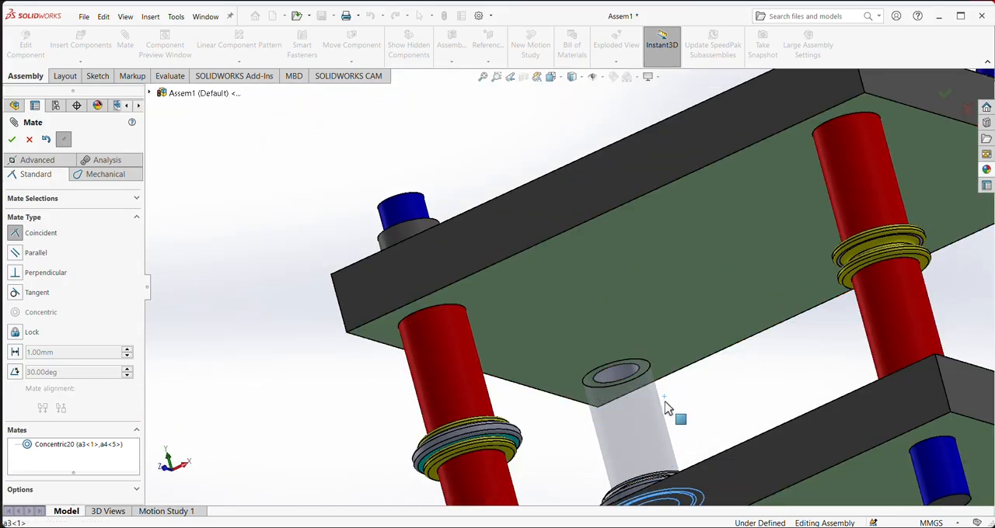
pyautogui.click(786, 438)
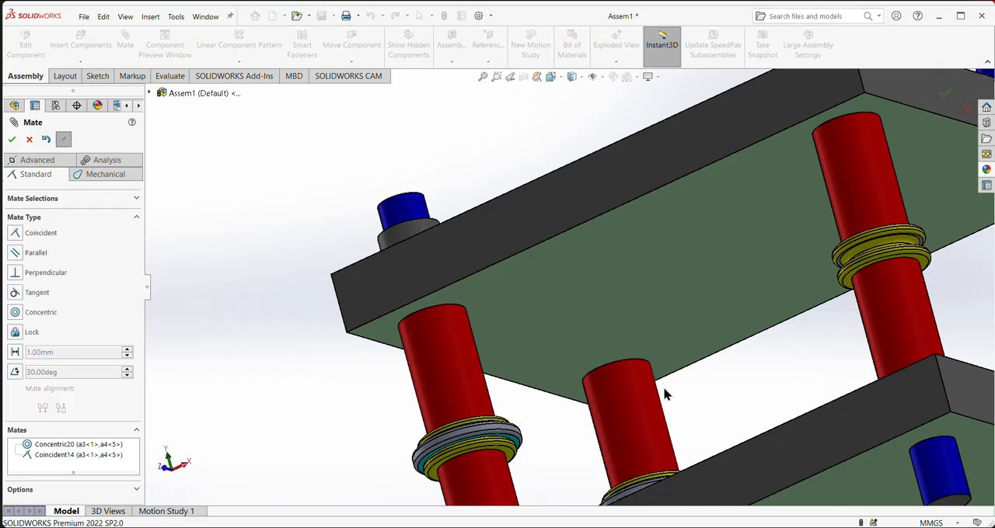
# - Mate the cyan washer a3<2> concentric with the upper blue end of the a4<1> corner shaft and slide it down toward the yellow flanges
pyautogui.moveTo(663, 395); pyautogui.dragTo(697, 461, button='middle')
pyautogui.scroll(4, 697, 461)
pyautogui.scroll(2, 650, 378)
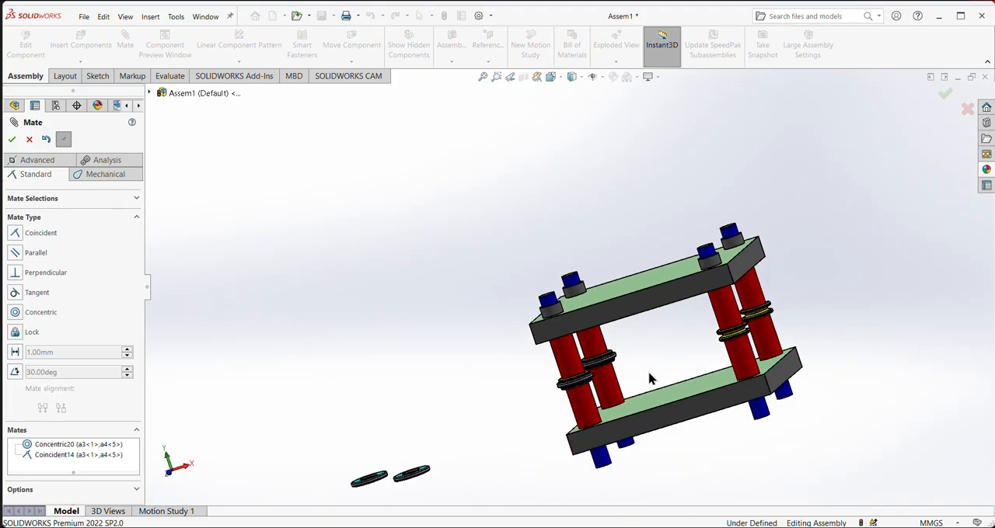
pyautogui.moveTo(650, 378)
pyautogui.mouseDown(button='middle')
pyautogui.moveTo(668, 358)
pyautogui.moveTo(682, 364)
pyautogui.moveTo(652, 376)
pyautogui.mouseUp(button='middle')
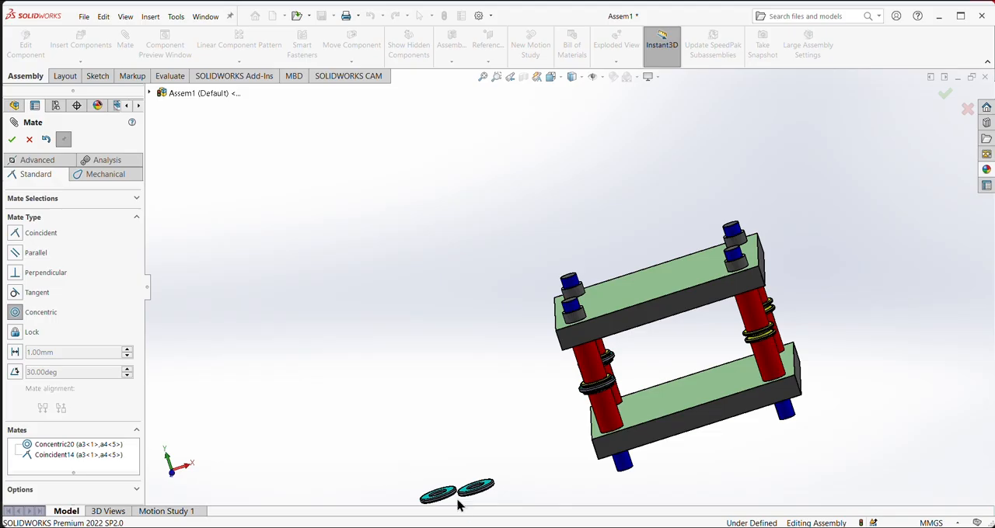
pyautogui.scroll(-3, 458, 505)
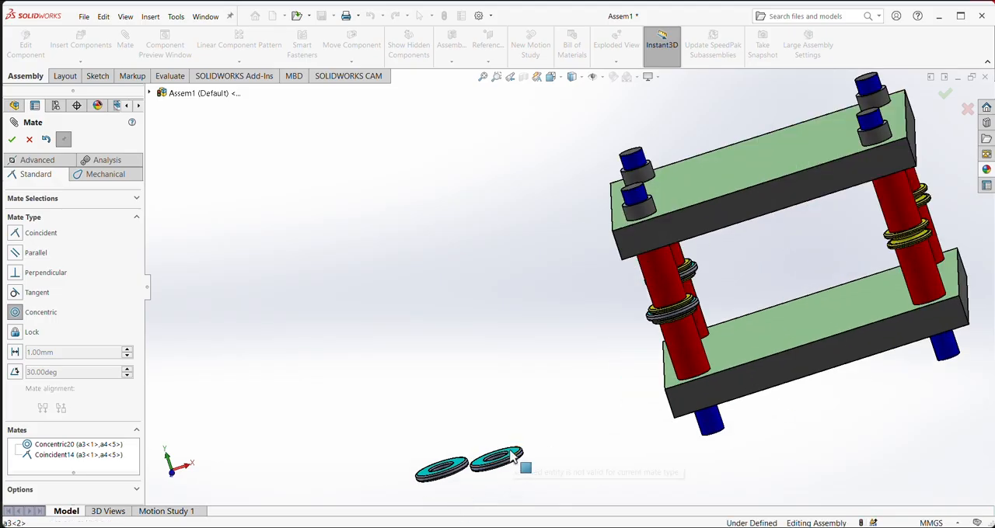
pyautogui.scroll(-2, 498, 459)
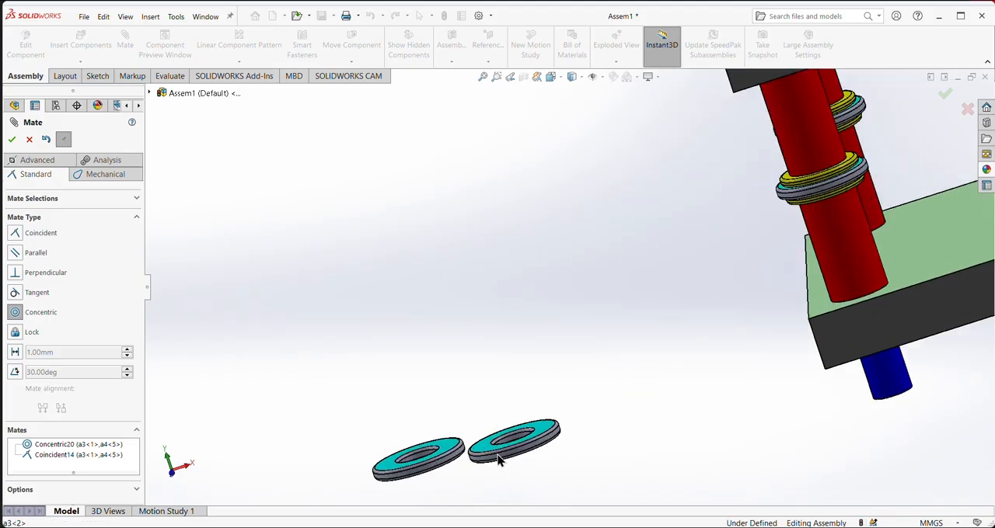
pyautogui.scroll(5, 619, 437)
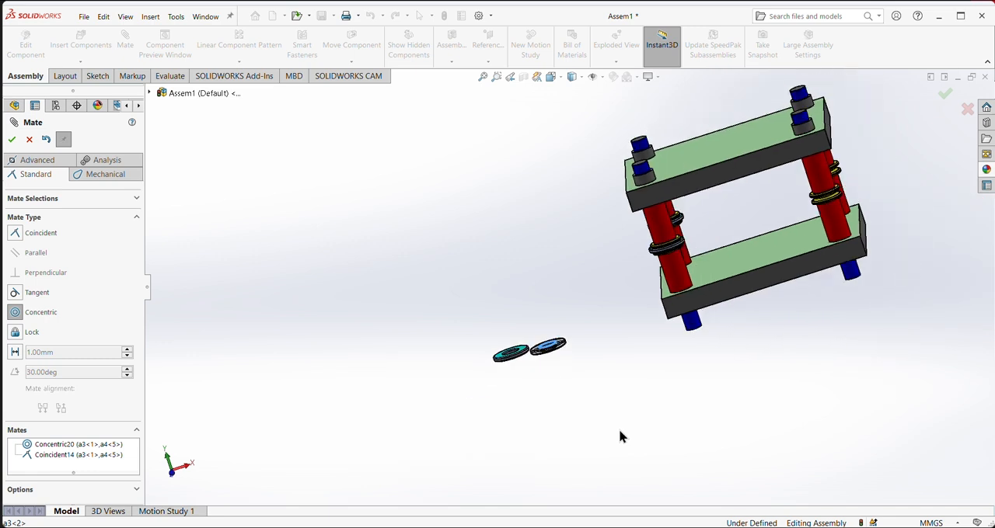
pyautogui.click(808, 120)
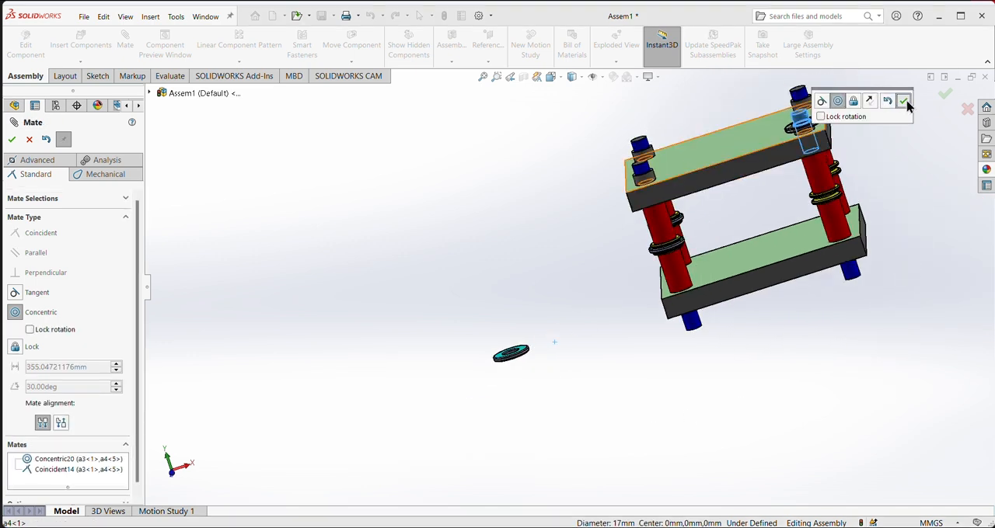
pyautogui.click(904, 102)
pyautogui.click(812, 125)
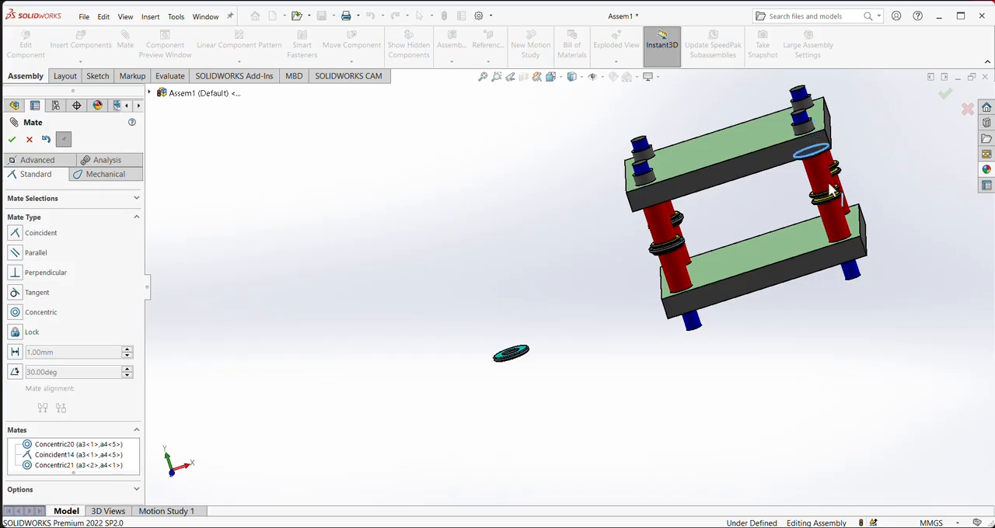
pyautogui.moveTo(829, 185); pyautogui.dragTo(834, 210)
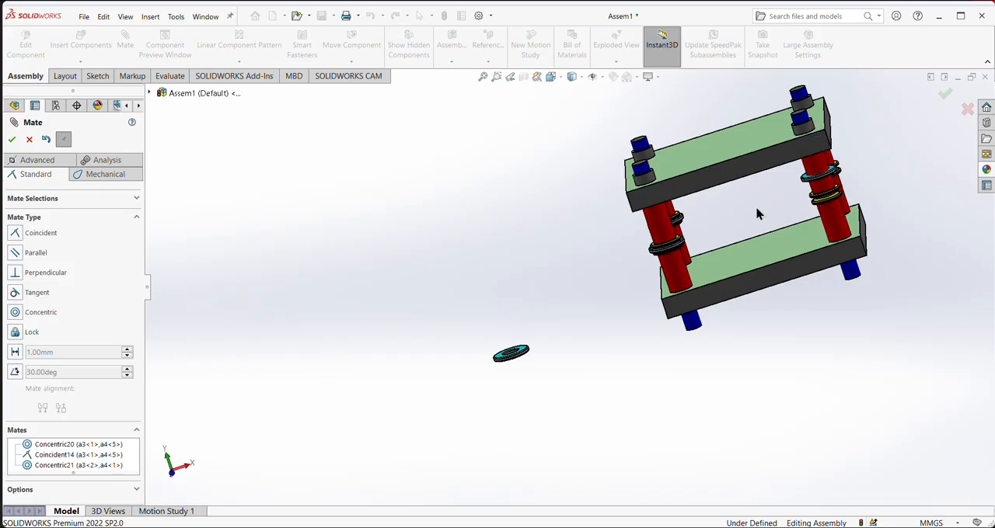
# - Add a coincident mate between the upper annular face of the lower yellow flange on shaft a4<1> and the bottom face of washer a3<2>
pyautogui.click(14, 235)
pyautogui.scroll(-3, 896, 210)
pyautogui.scroll(-3, 741, 179)
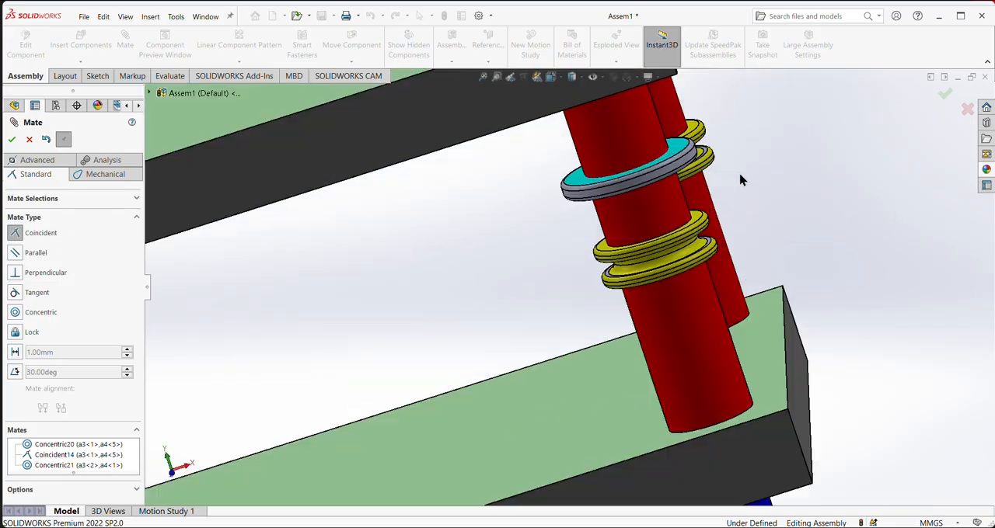
pyautogui.scroll(-3, 694, 279)
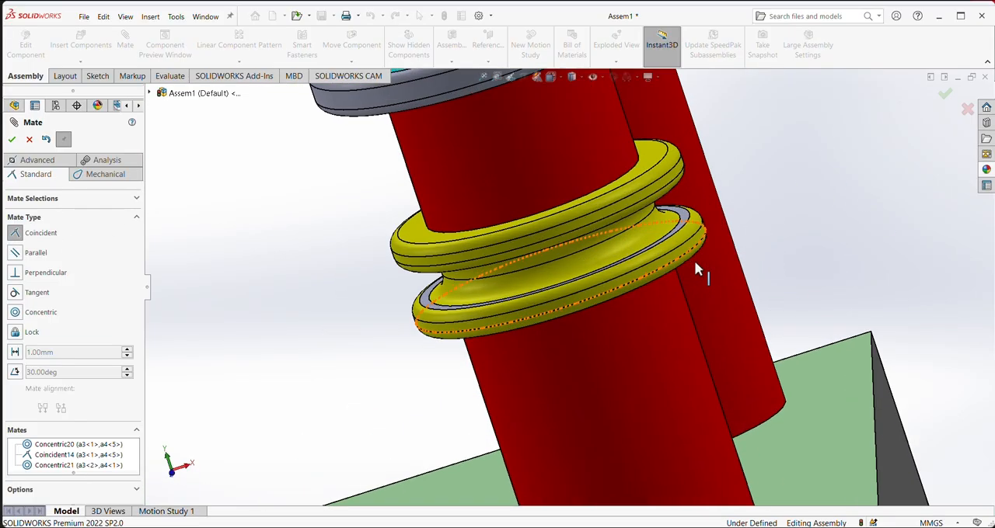
pyautogui.click(686, 221)
pyautogui.scroll(5, 808, 218)
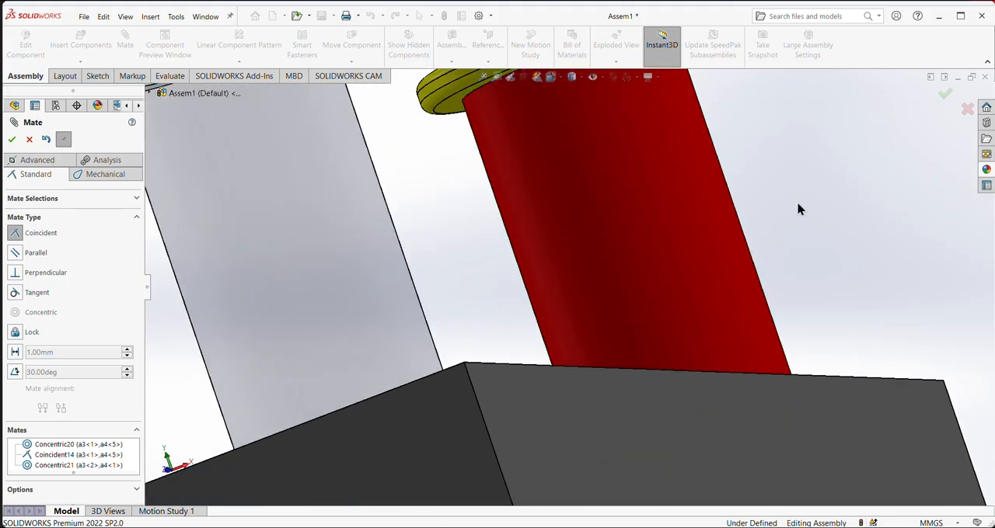
pyautogui.scroll(5, 735, 214)
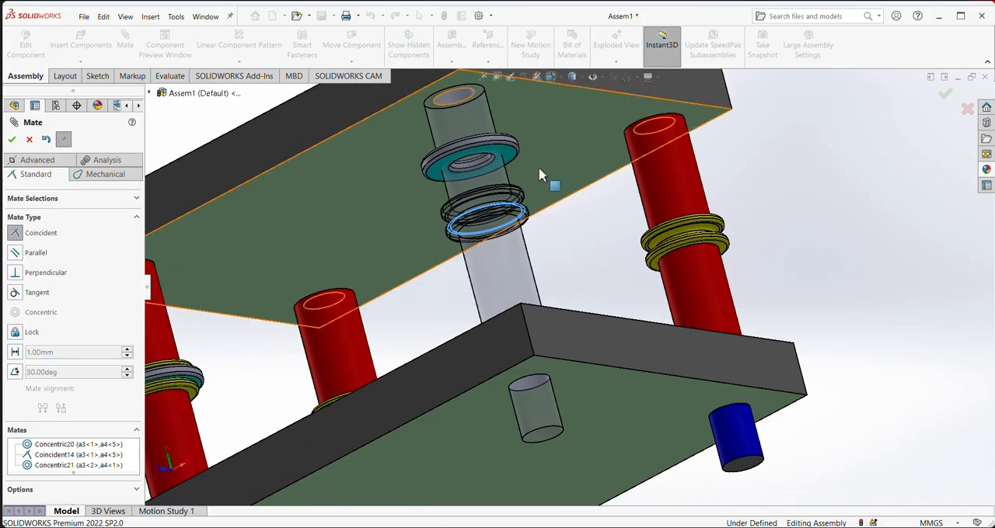
pyautogui.click(517, 156)
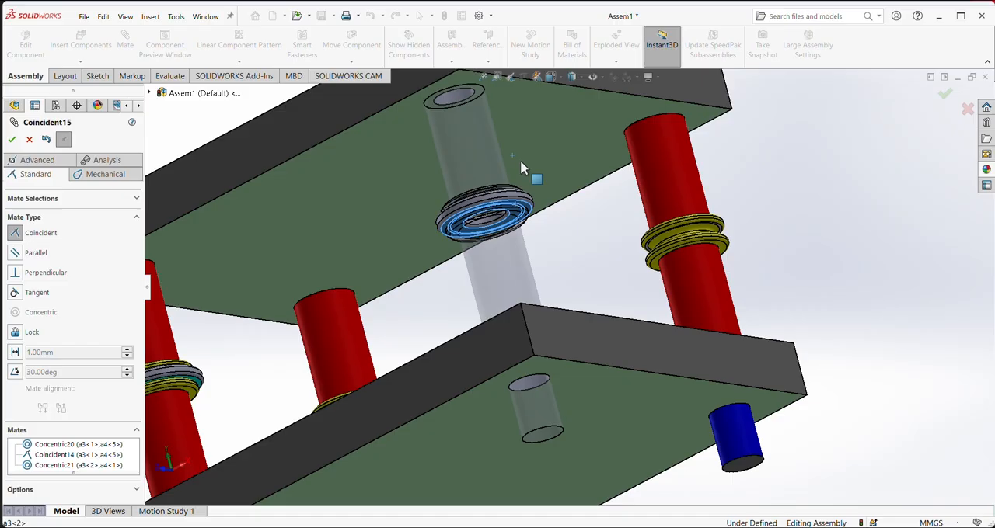
pyautogui.click(667, 137)
# - Mate the cyan washer a3<3> concentric with the upper blue end of the a4<7> corner shaft and slide it down below the upper plate
pyautogui.moveTo(676, 139); pyautogui.dragTo(759, 306, button='middle')
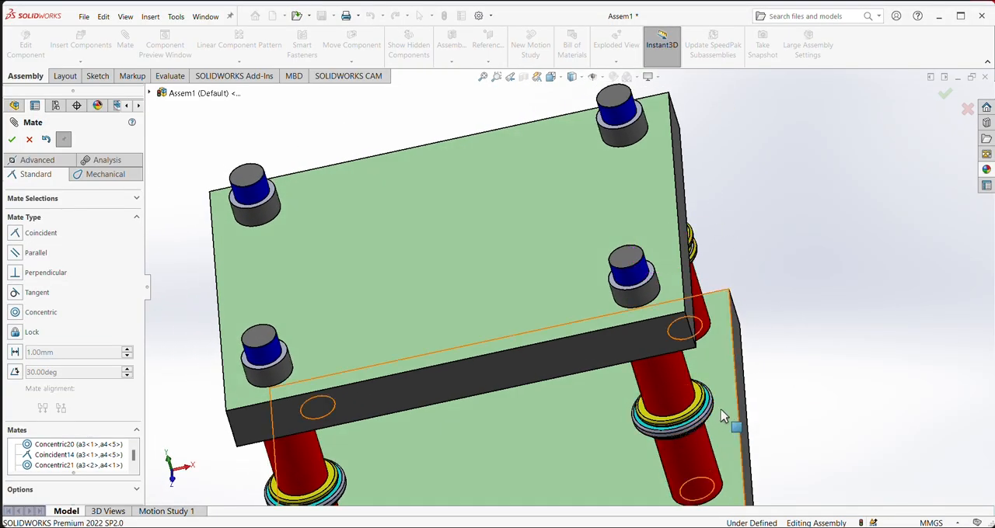
pyautogui.moveTo(786, 278); pyautogui.dragTo(742, 299, button='middle')
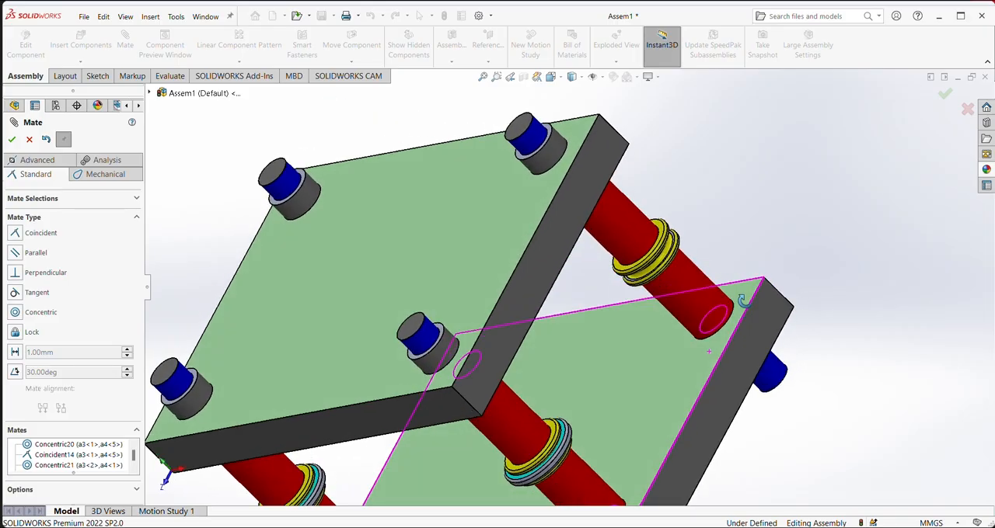
pyautogui.scroll(4, 698, 315)
pyautogui.scroll(4, 698, 322)
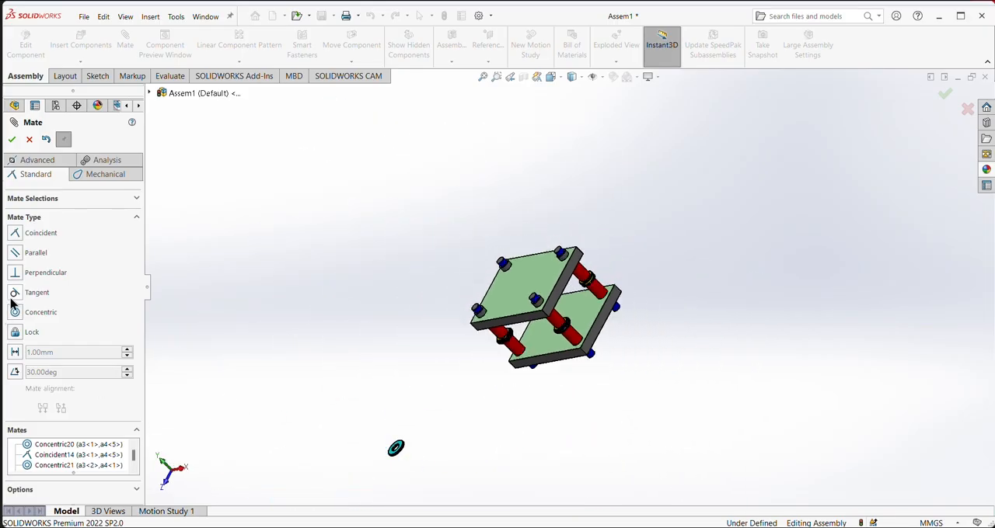
pyautogui.scroll(-5, 389, 459)
pyautogui.scroll(-3, 773, 206)
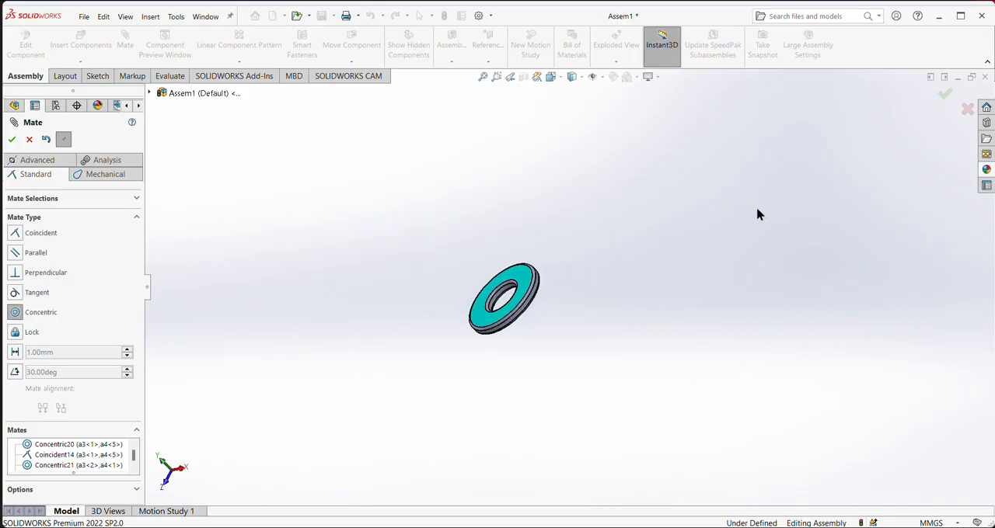
pyautogui.click(513, 307)
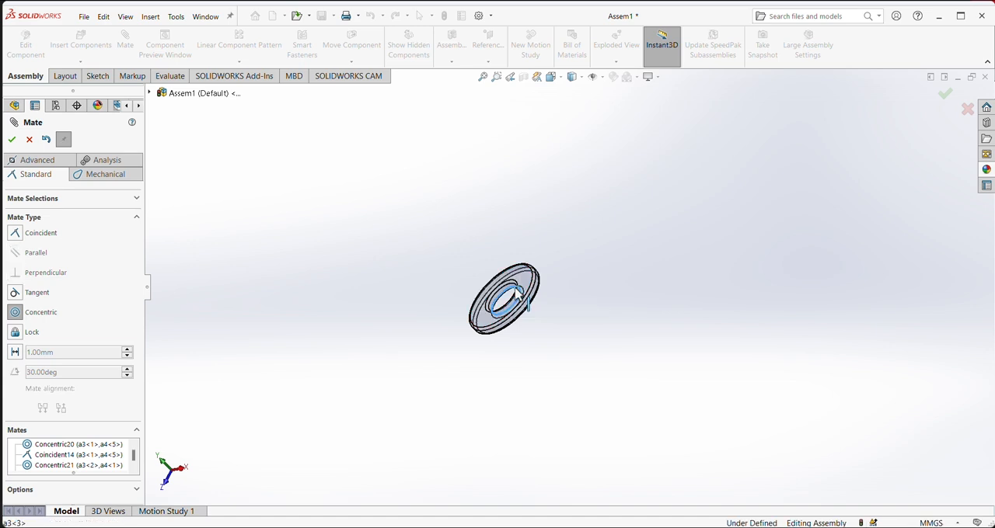
pyautogui.scroll(4, 547, 312)
pyautogui.scroll(-2, 937, 144)
pyautogui.scroll(2, 846, 97)
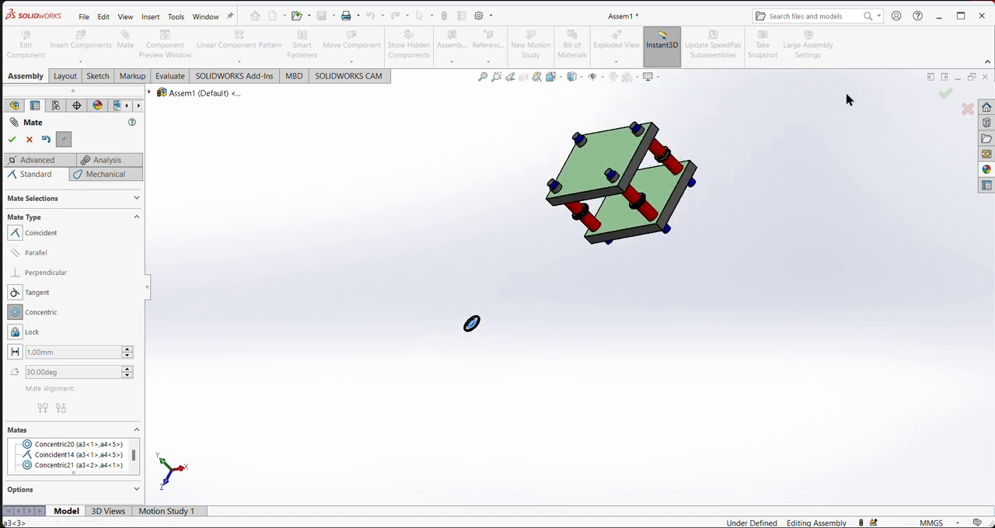
pyautogui.scroll(-3, 846, 98)
pyautogui.scroll(-2, 474, 188)
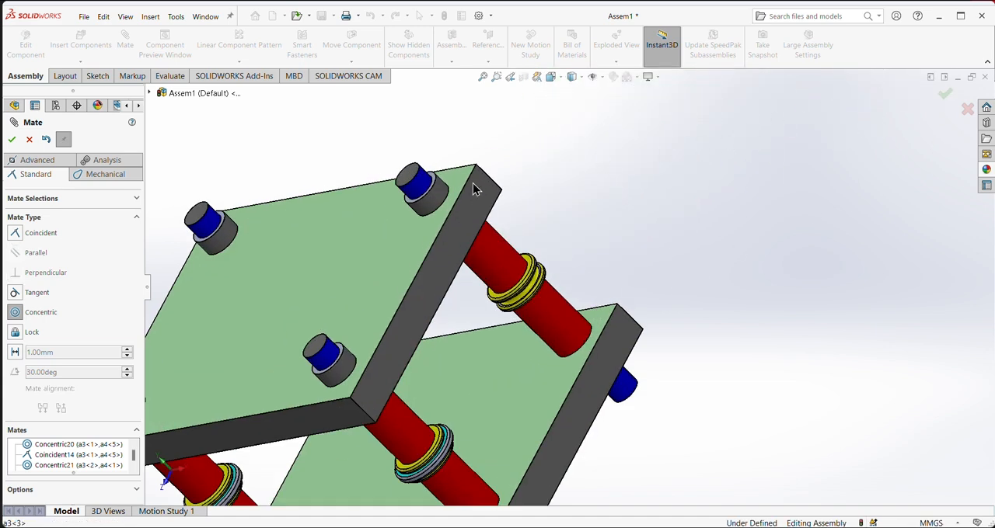
pyautogui.click(414, 183)
pyautogui.click(403, 160)
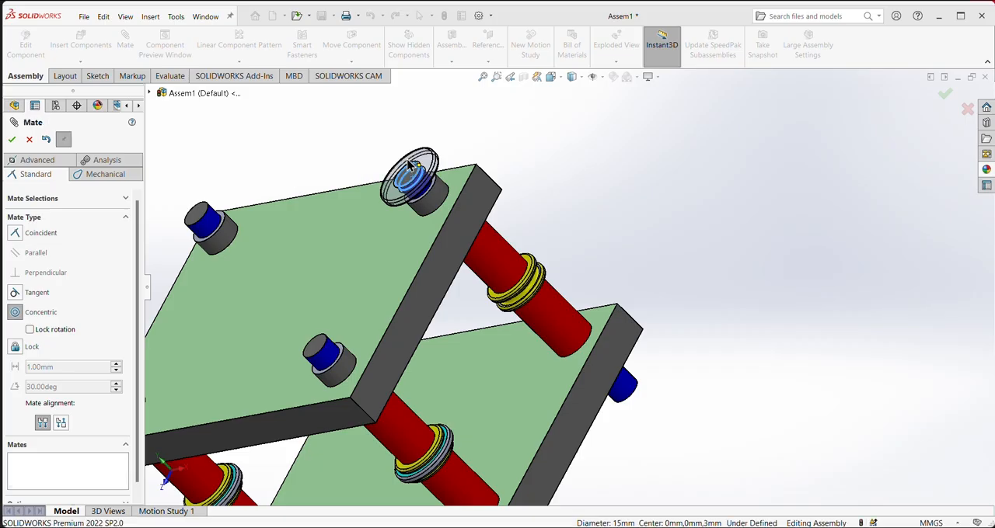
pyautogui.moveTo(470, 200); pyautogui.dragTo(501, 257)
# - Add a coincident mate between the bottom face of washer a3<3> and the upper annular face of shaft a4<7>'s lower yellow flange, and finish mating
pyautogui.click(16, 235)
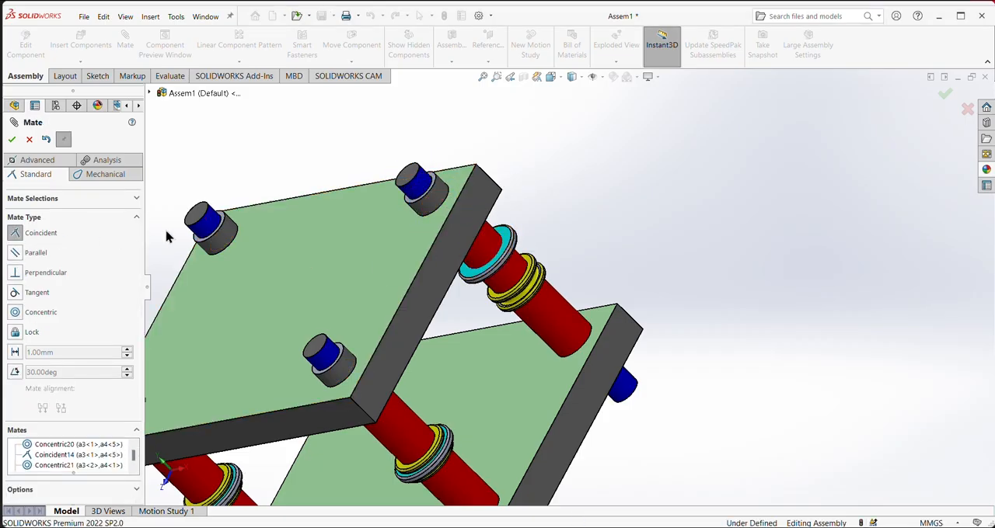
pyautogui.moveTo(640, 271); pyautogui.dragTo(536, 252, button='middle')
pyautogui.click(537, 253)
pyautogui.moveTo(665, 211); pyautogui.dragTo(773, 289, button='middle')
pyautogui.scroll(-8, 793, 458)
pyautogui.scroll(-4, 759, 382)
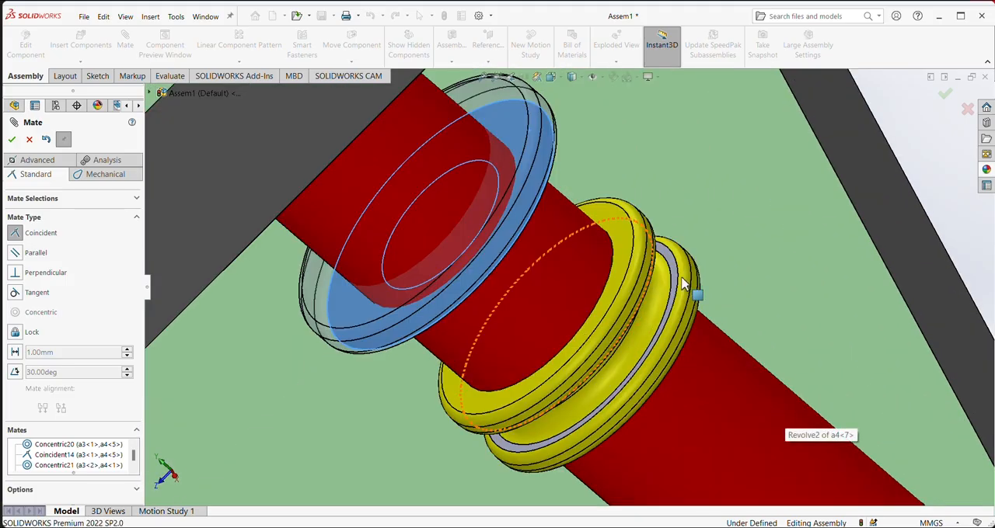
pyautogui.click(674, 279)
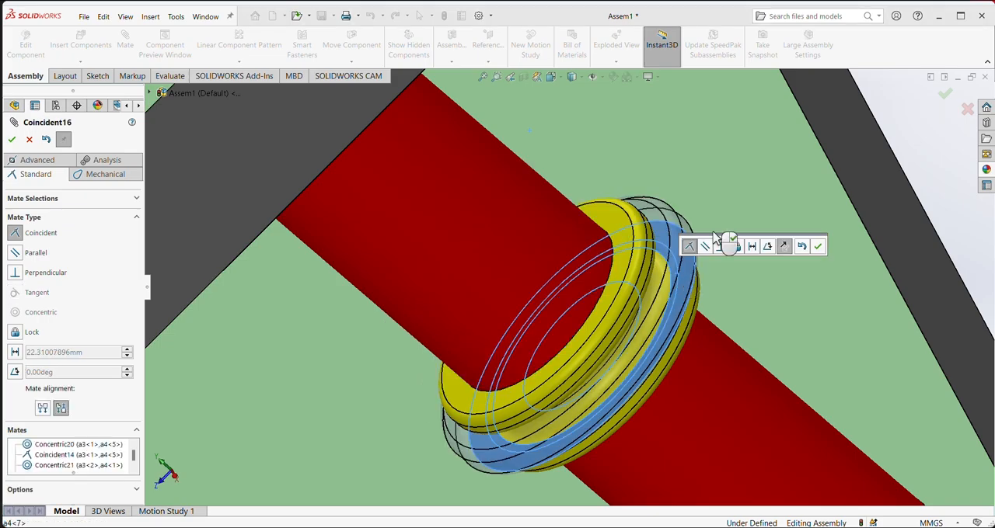
pyautogui.click(817, 247)
pyautogui.scroll(6, 675, 373)
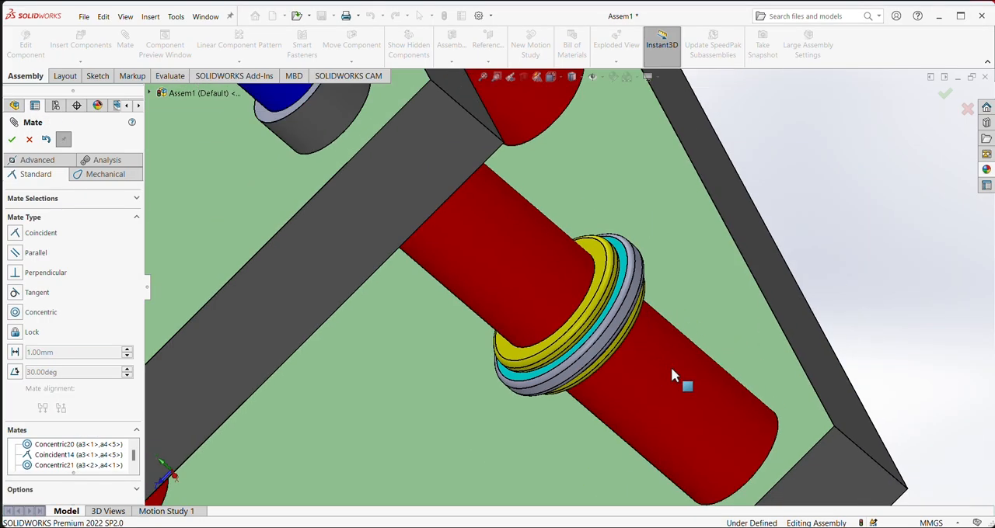
pyautogui.scroll(2, 650, 333)
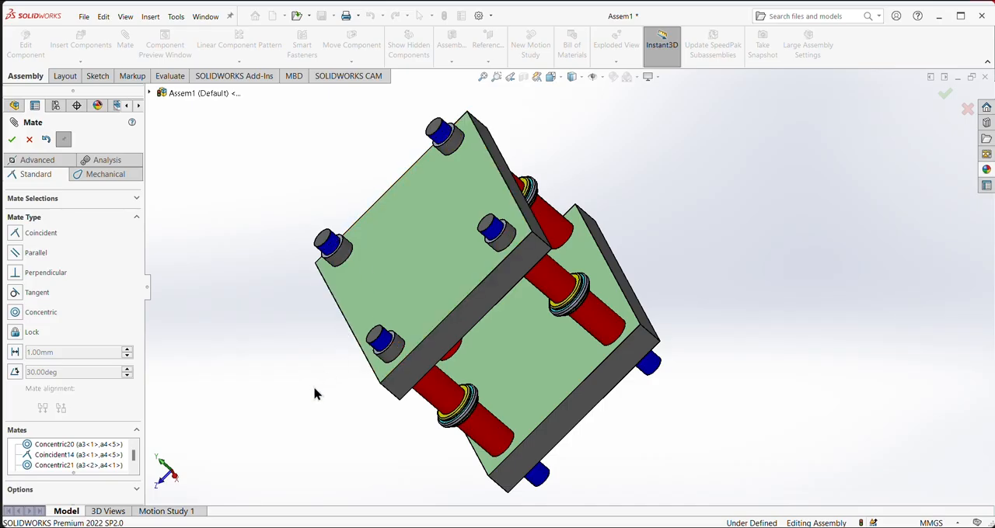
pyautogui.moveTo(315, 393); pyautogui.dragTo(340, 311, button='middle')
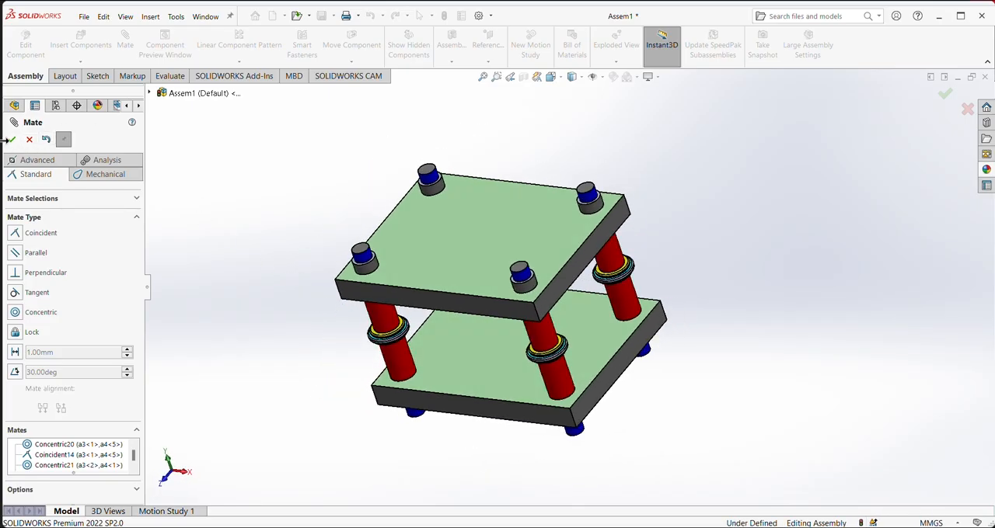
pyautogui.click(12, 139)
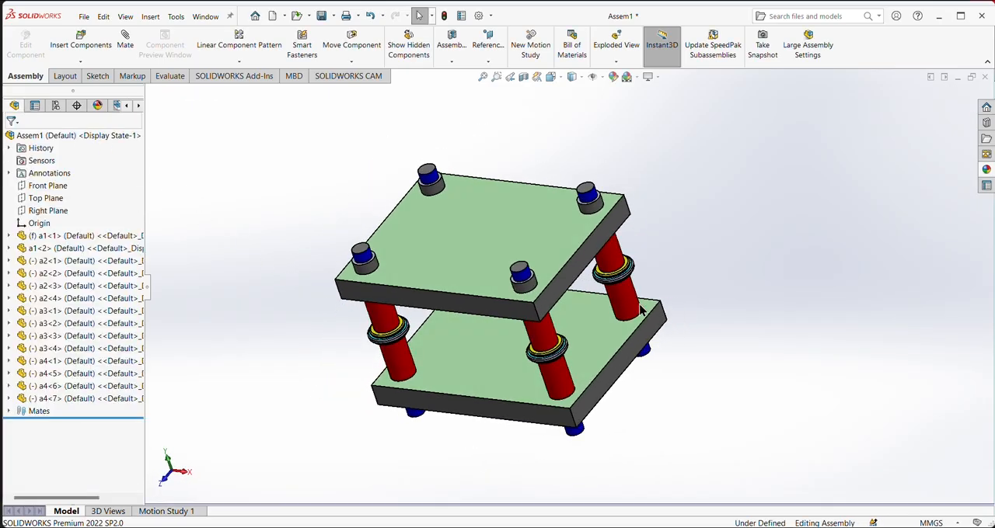
pyautogui.moveTo(702, 271); pyautogui.dragTo(670, 283, button='middle')
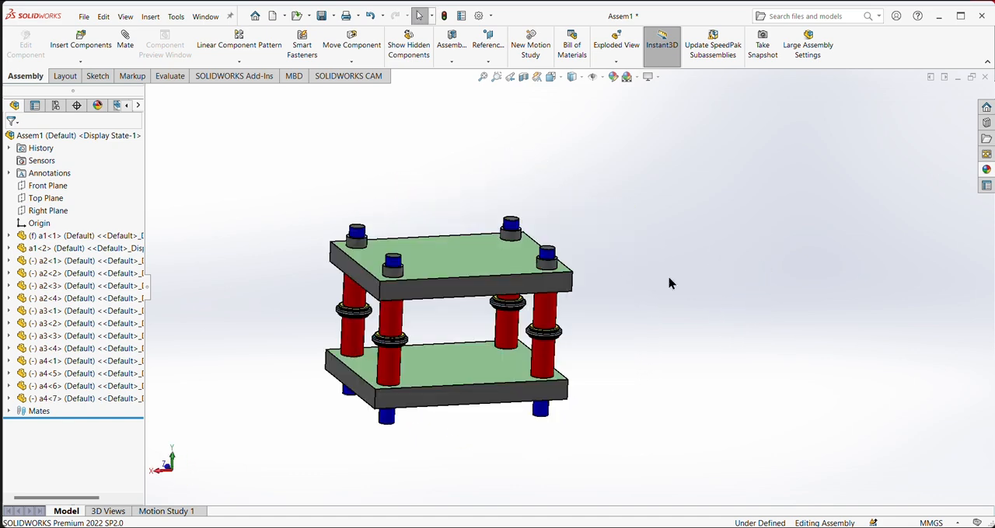